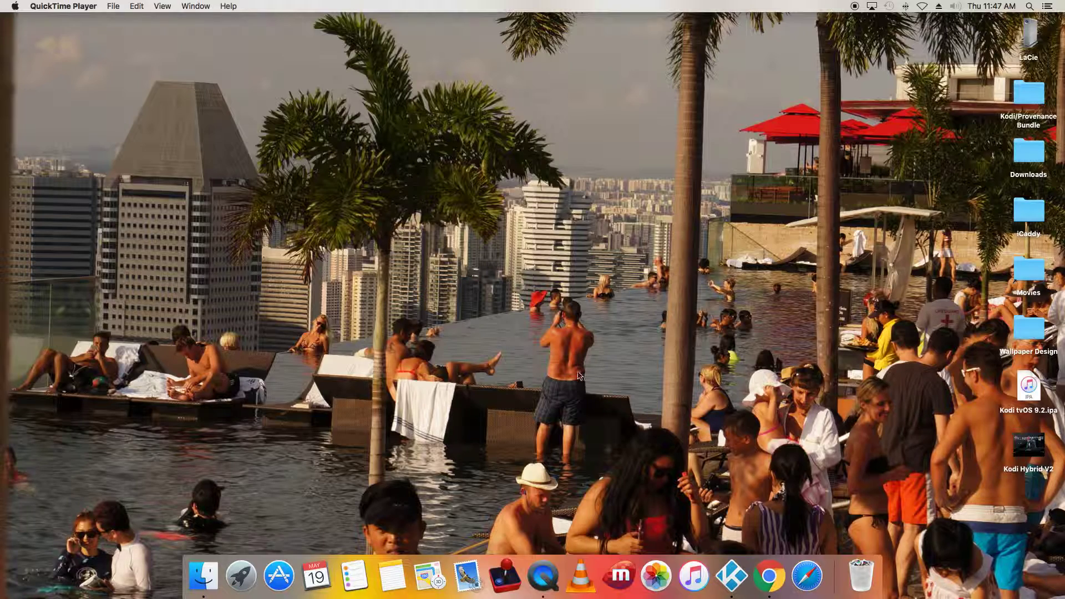
Step: Switch to Kodi and open the Exodus TV shortcut under the TV section
left_click(726, 564)
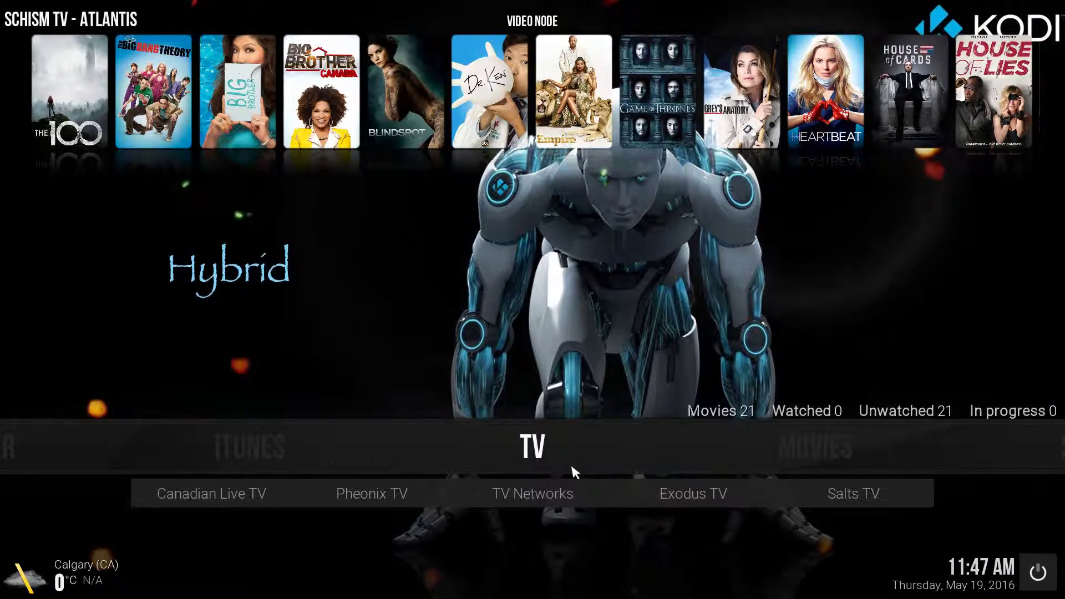
key("Right")
key("Left")
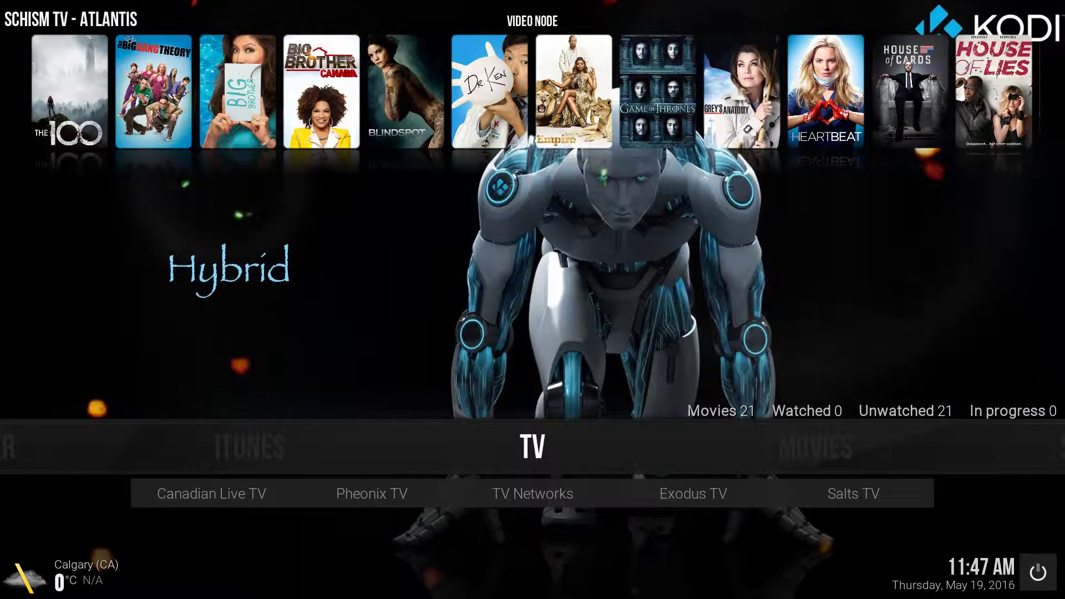
key("Down")
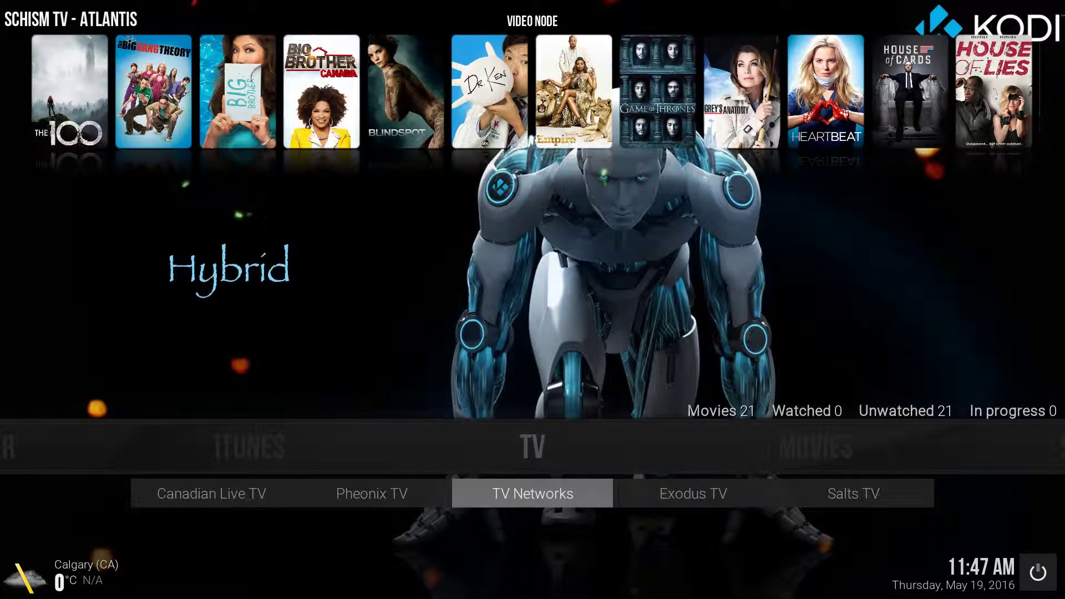
key("Right")
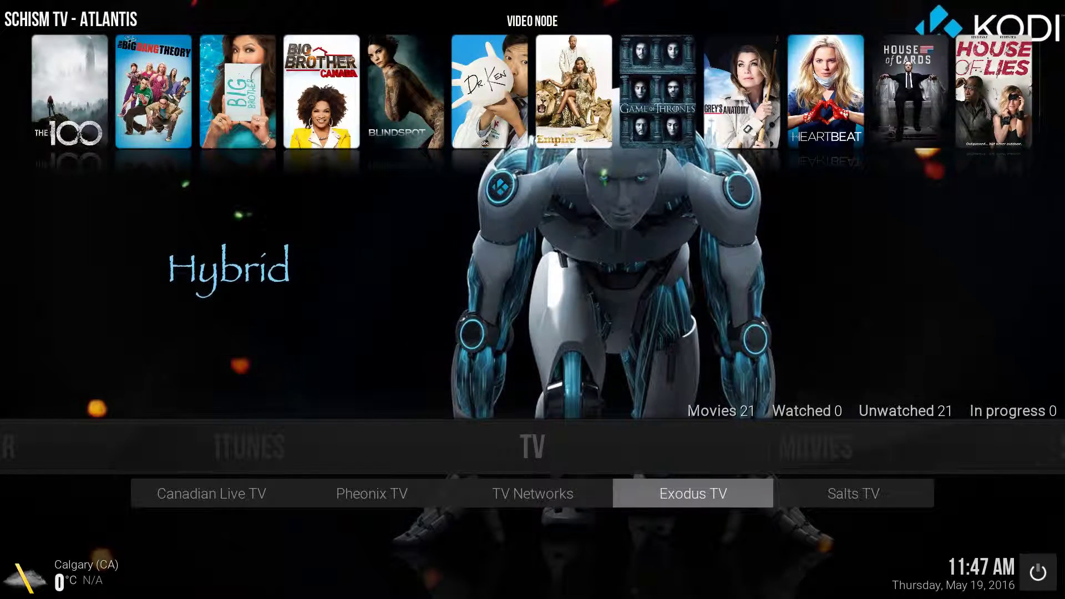
key("Return")
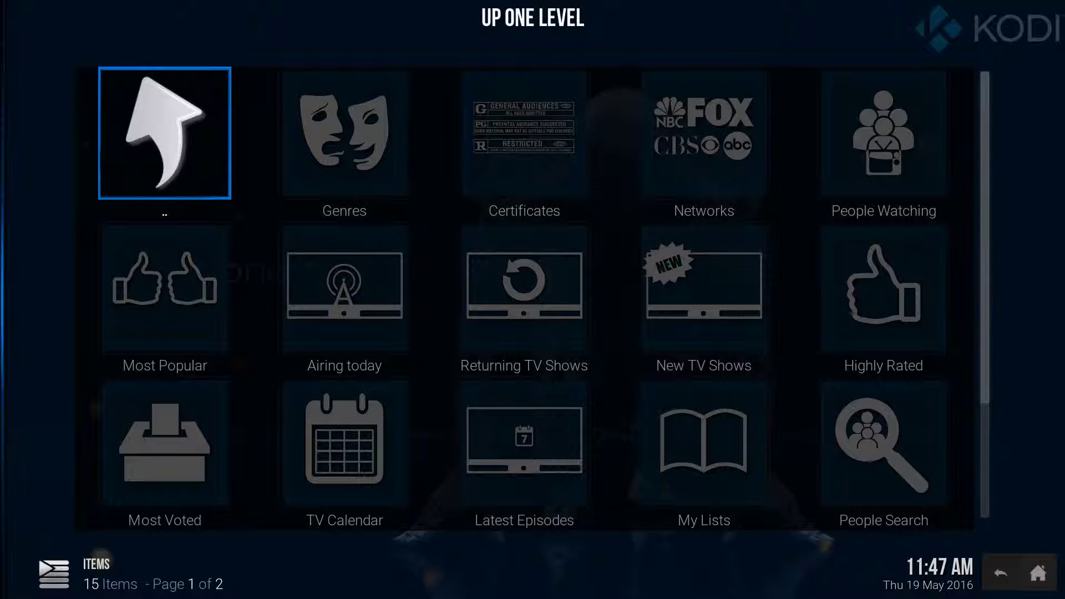
Step: Go up one level from the Exodus TV categories to the add-on's main menu
key("Up")
key("Up")
key("Up")
key("Down")
key("Down")
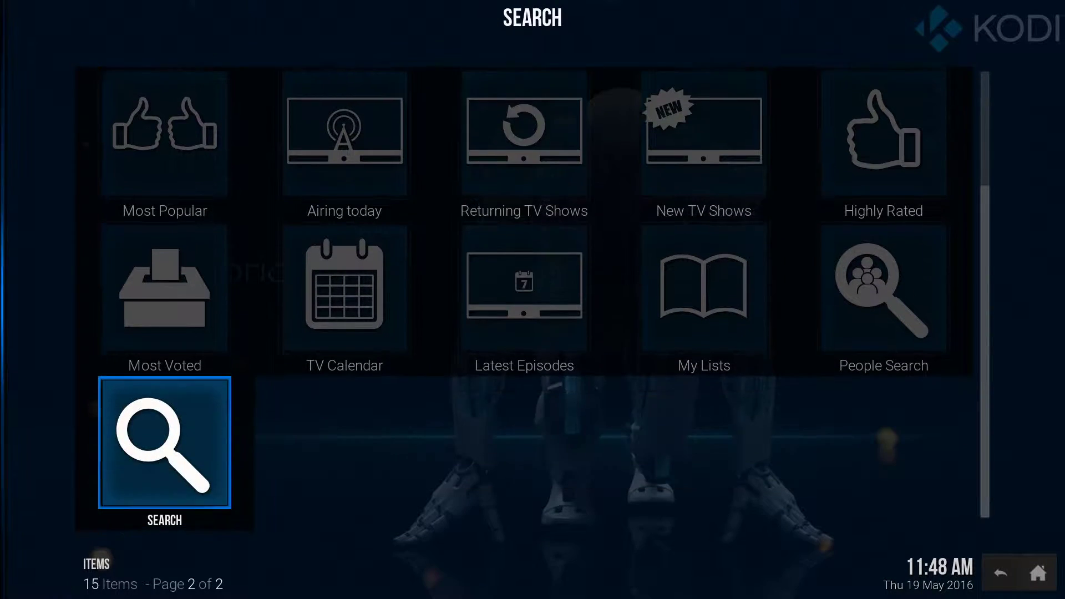
key("Down")
key("Right")
key("Left")
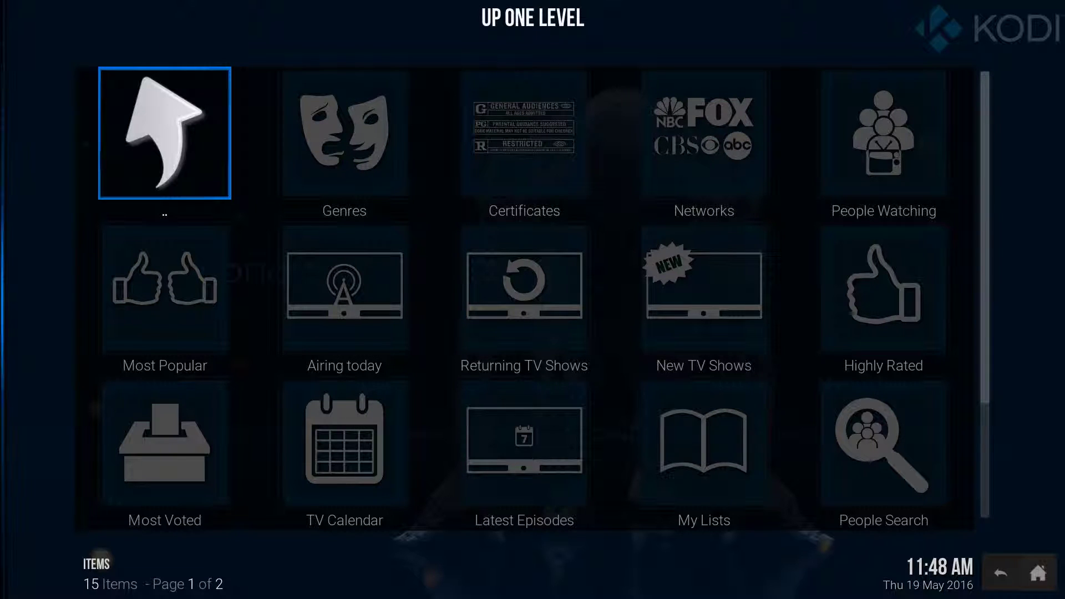
key("Return")
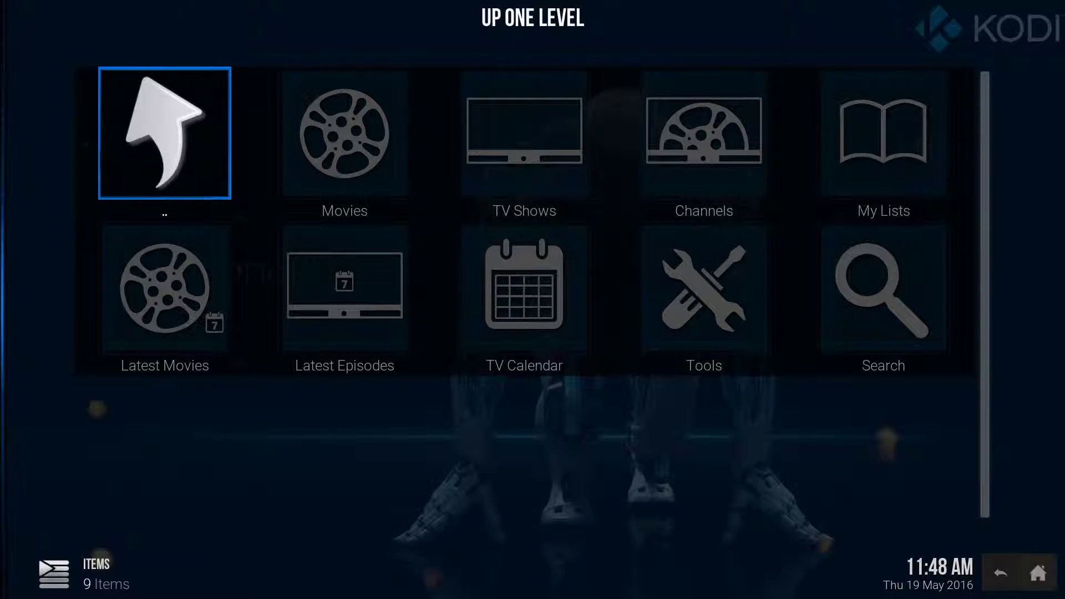
Step: Open the Tools section of the Exodus main menu
key("Down")
key("Right")
key("Right")
key("Right")
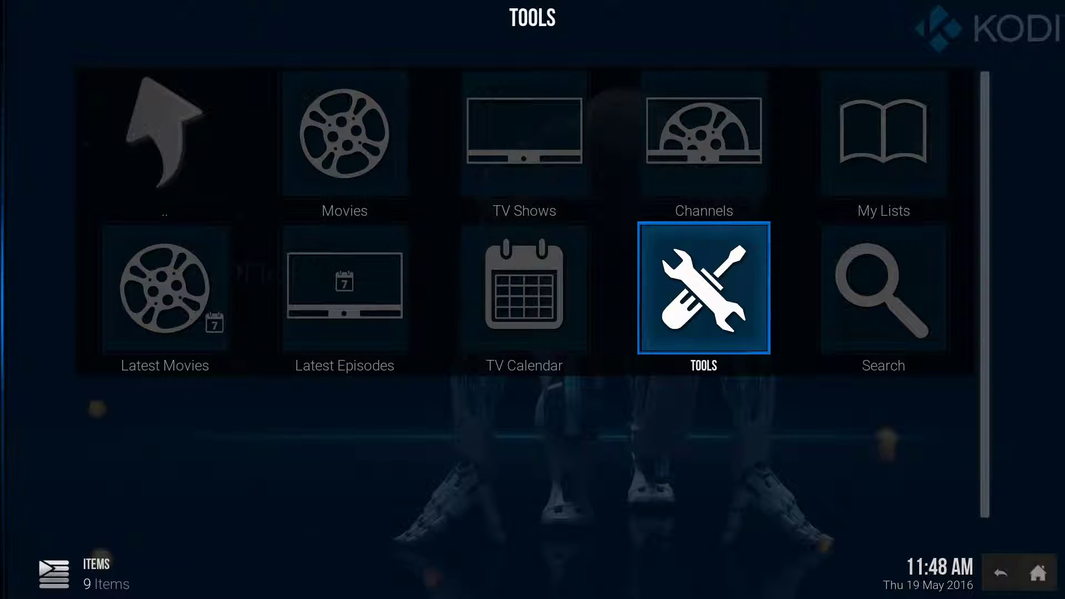
key("Return")
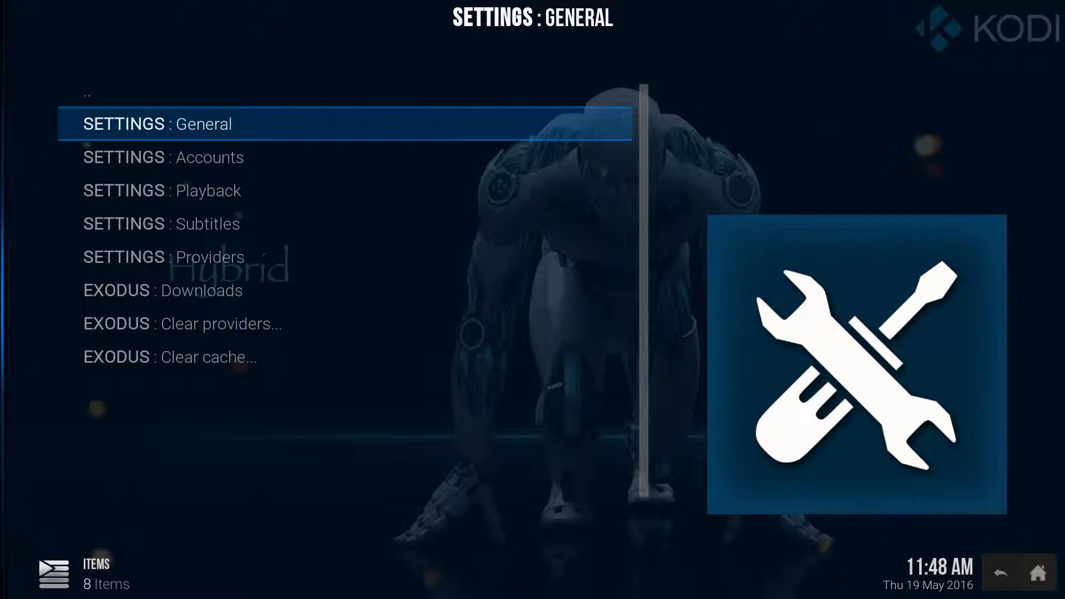
Step: Open the General settings of Exodus from its tools list
key("Down")
key("Down")
key("Down")
key("Down")
key("Up")
key("Up")
key("Up")
key("Up")
key("Return")
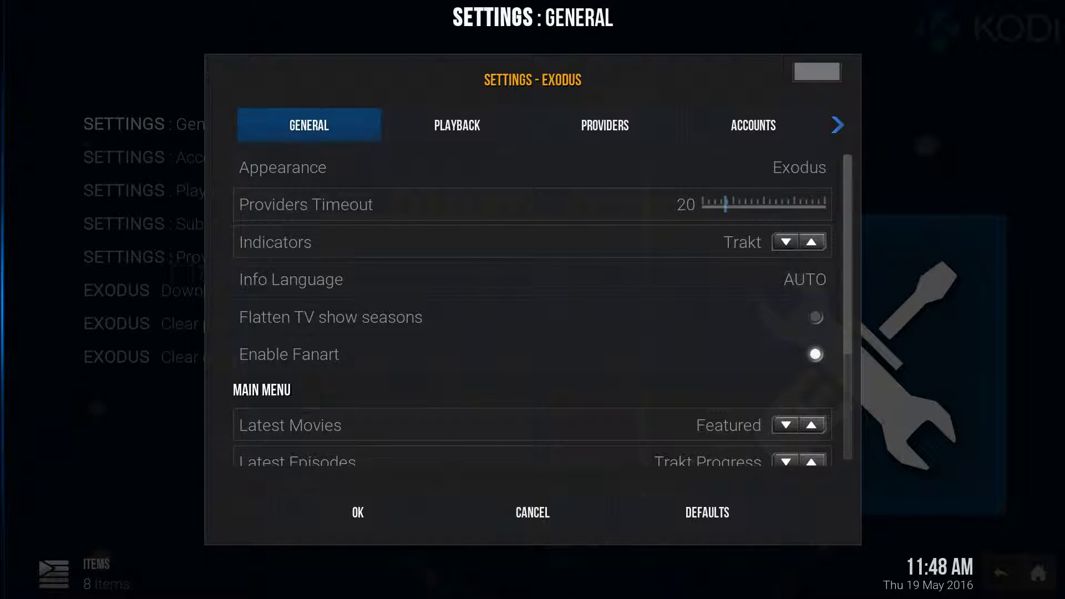
Step: Review the General settings, from Indicators and the Main Menu options to the Classic sub menu option
key("Down")
key("Down")
key("Down")
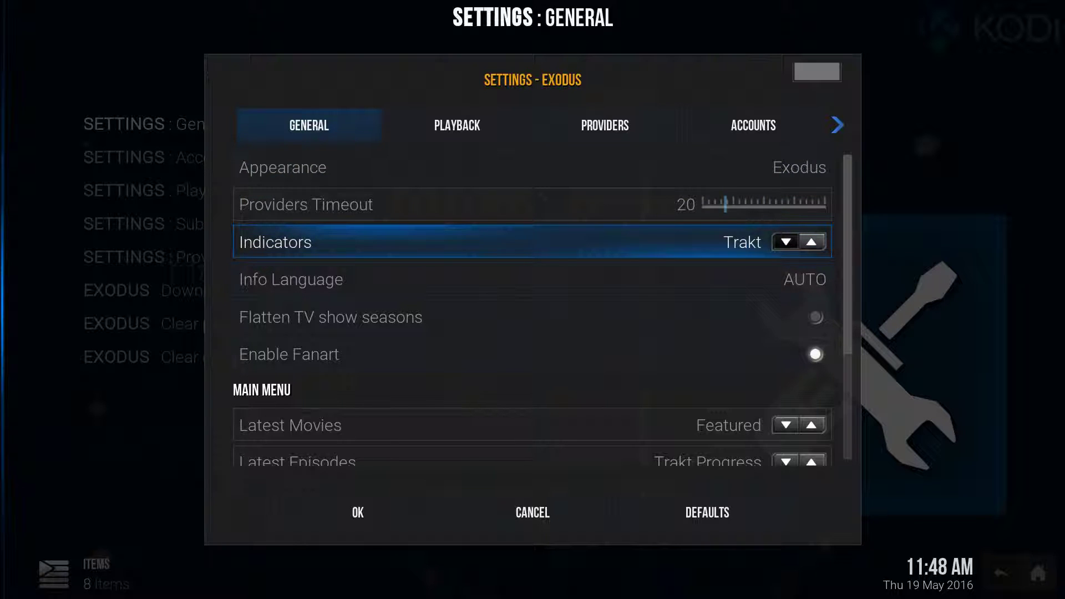
key("Right")
key("Left")
key("Down")
key("Down")
key("Down")
key("Down")
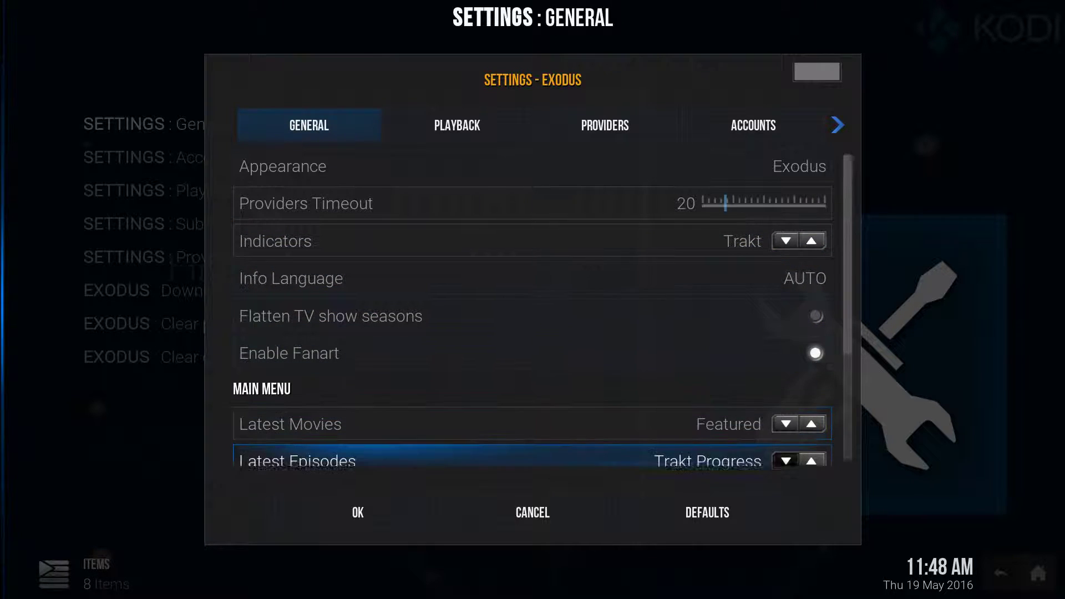
key("Down")
key("Up")
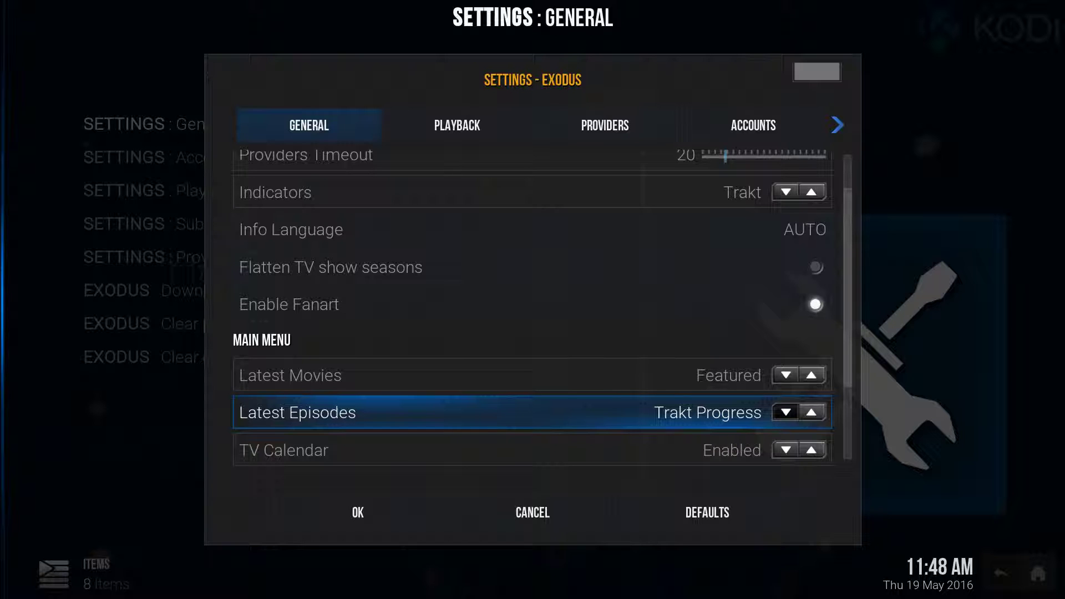
key("Down")
key("Down")
key("Down")
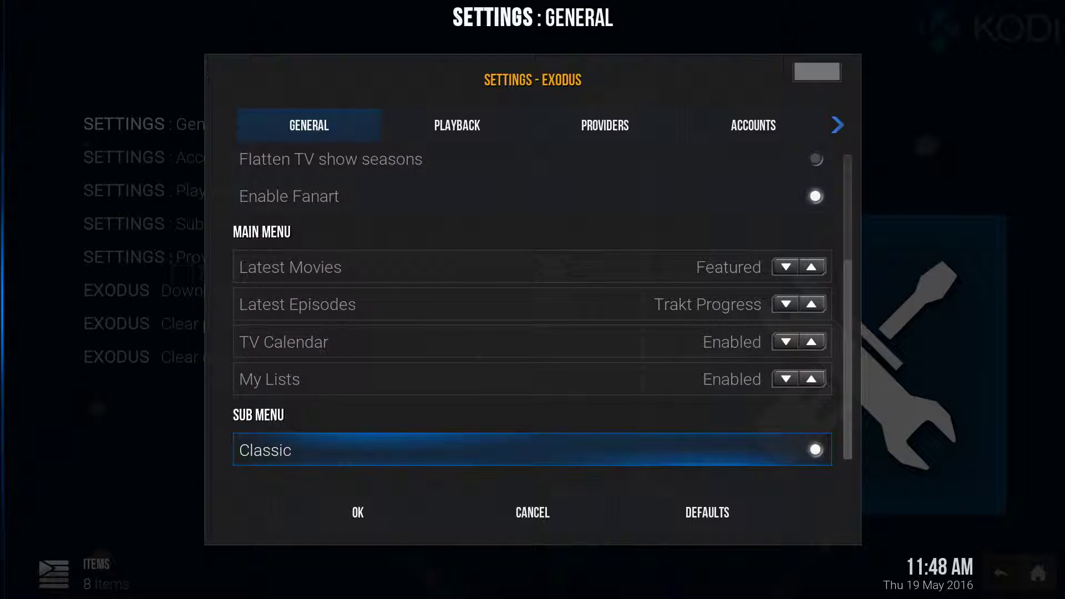
key("Up")
key("Up")
key("Up")
key("Up")
key("Up")
key("Up")
key("Up")
key("Up")
key("Up")
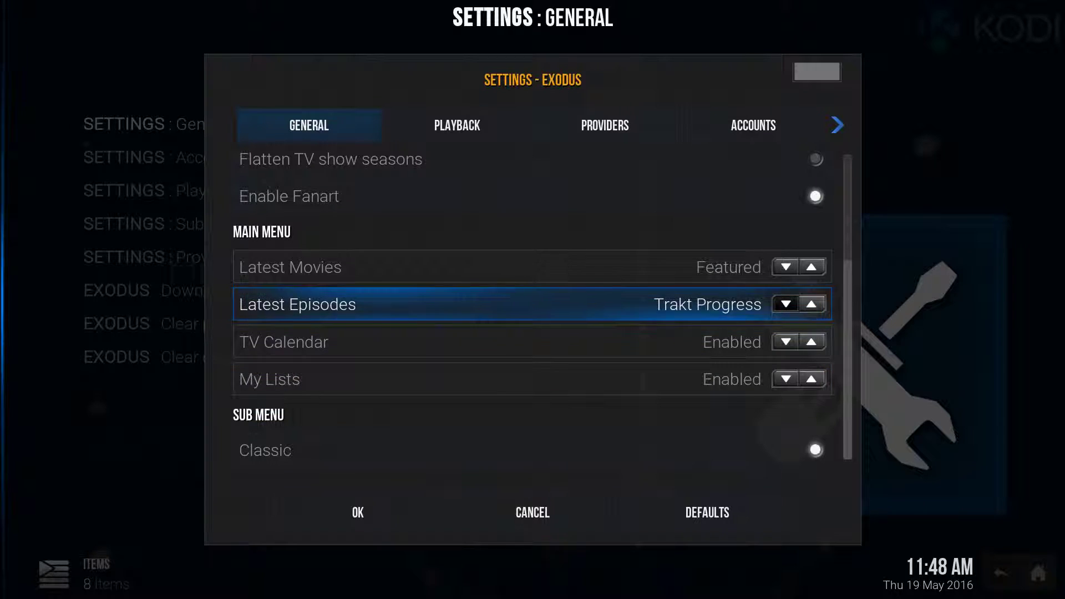
key("Up")
key("Up")
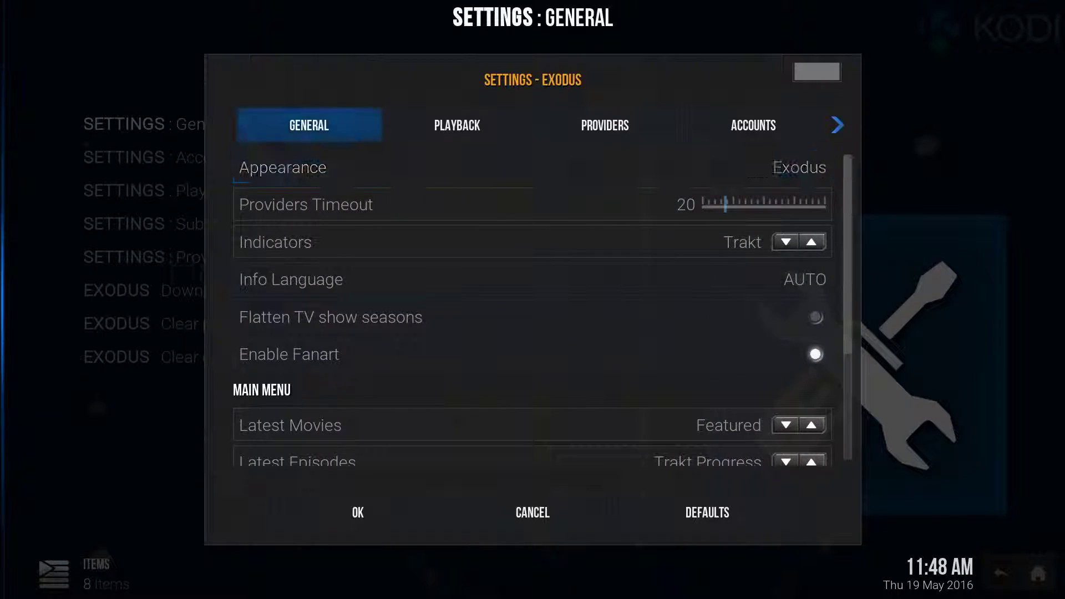
Step: Review the Playback settings, including maximum quality, file hosting filters, auto-play and the options for when playback starts
key("Right")
key("Down")
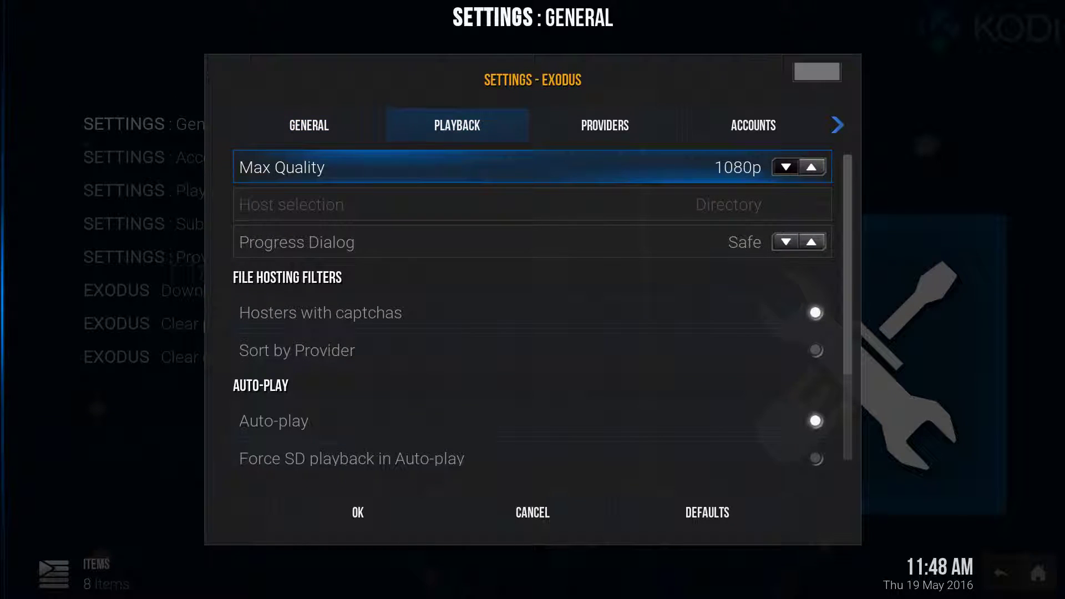
key("Down")
key("Down")
key("Down")
key("Down")
key("Down")
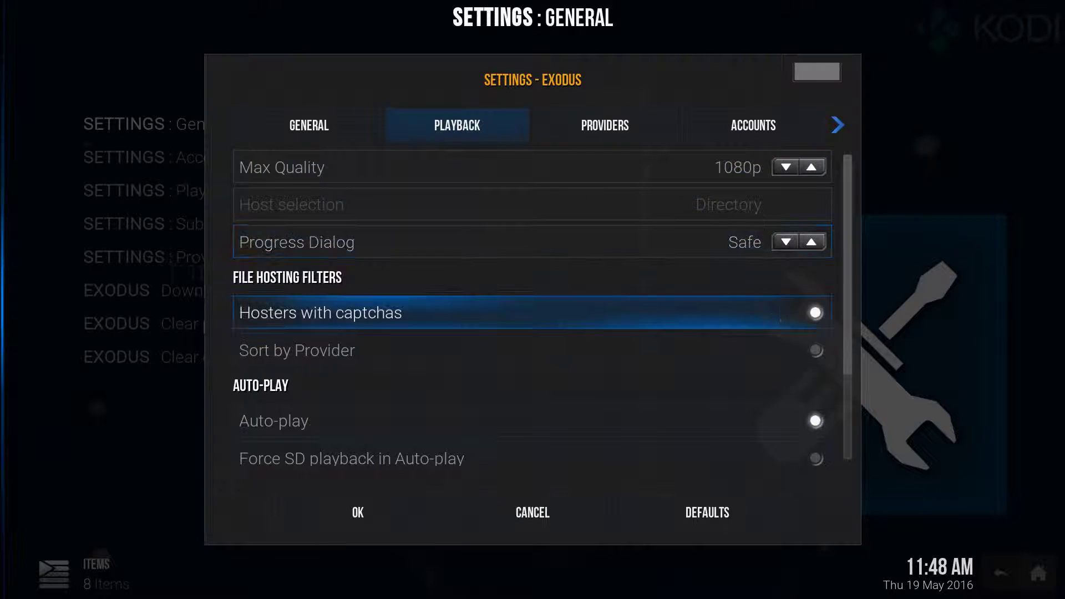
key("Up")
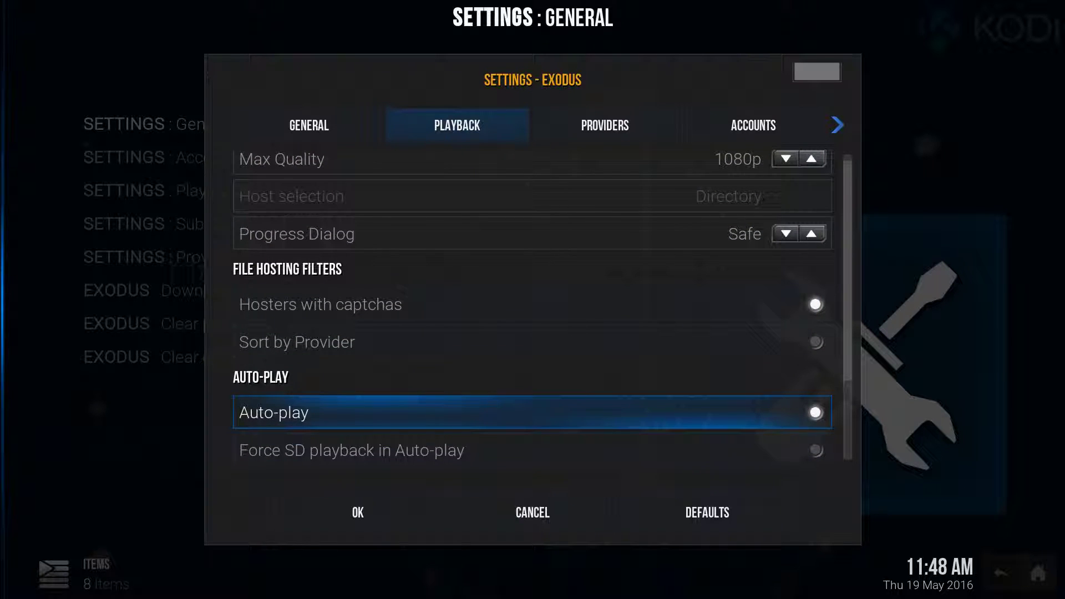
key("Down")
key("Down")
key("Down")
key("Up")
key("Up")
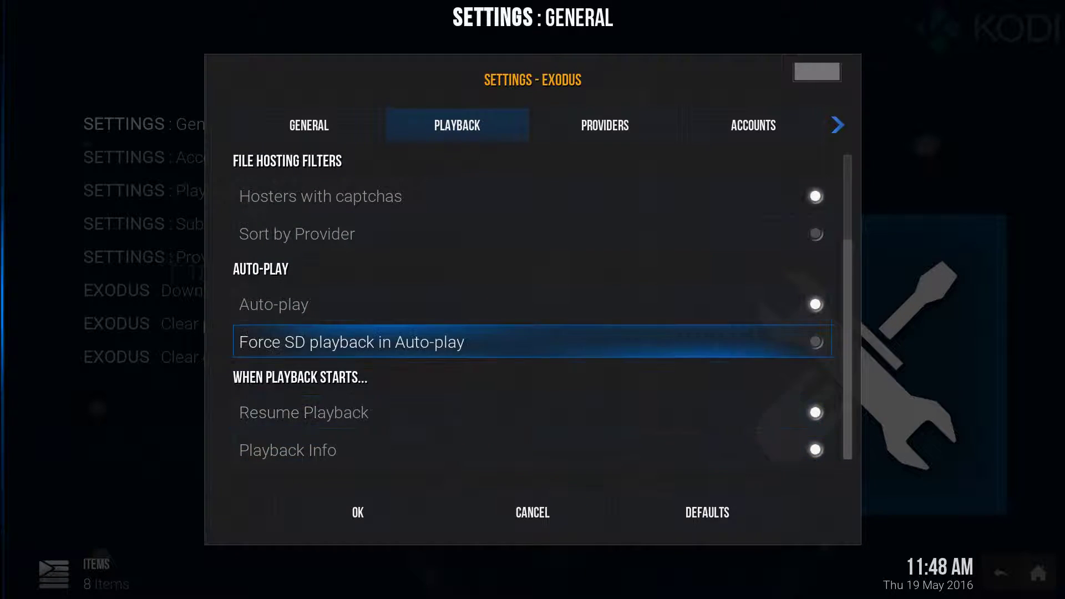
key("Down")
key("Down")
key("Up")
key("Down")
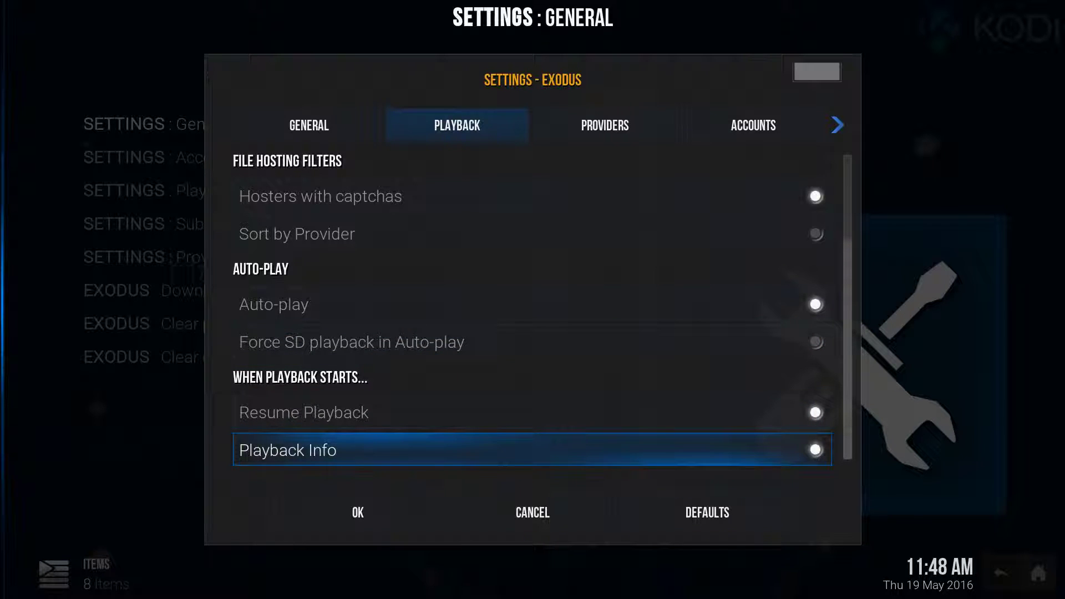
key("Up")
key("Up")
key("Up")
key("Up")
key("Up")
key("Up")
key("Up")
key("Up")
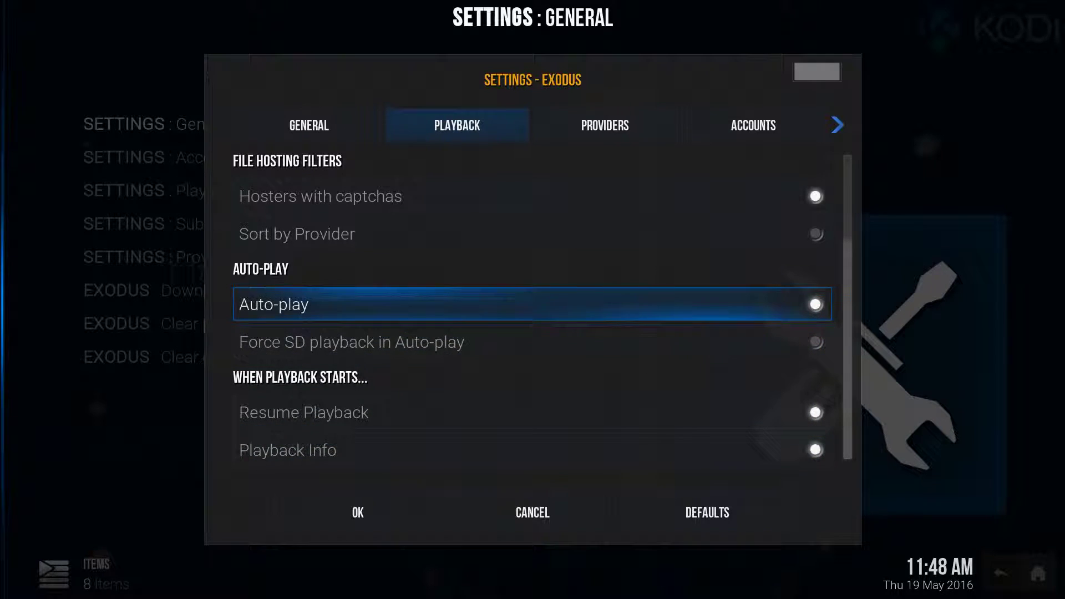
key("Down")
key("Up")
Step: Reset the existing Trakt account authorization in the Exodus account settings
key("Right")
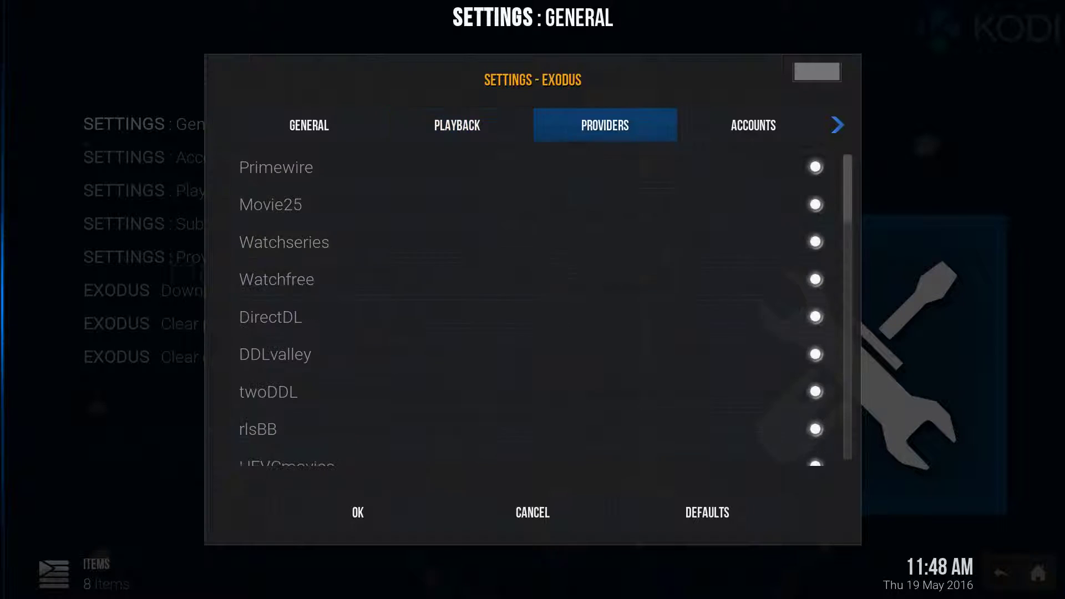
key("Right")
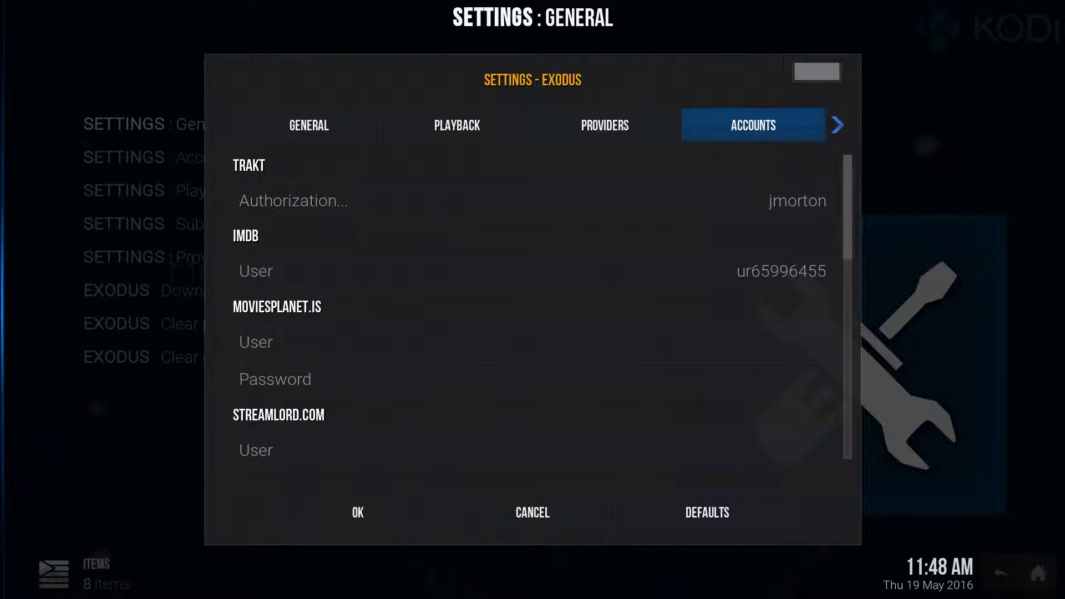
key("Down")
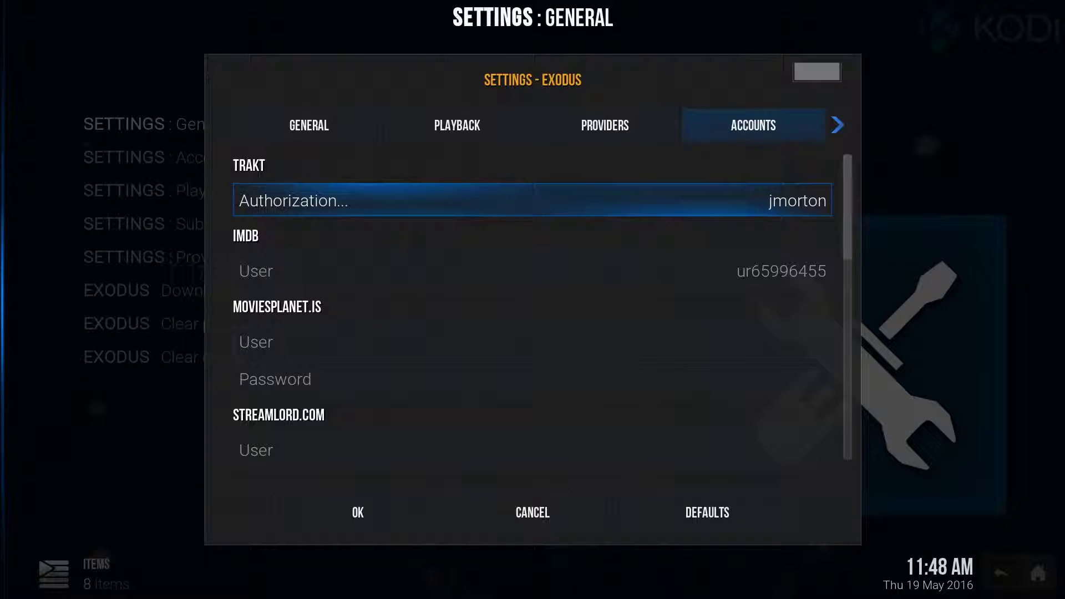
key("Return")
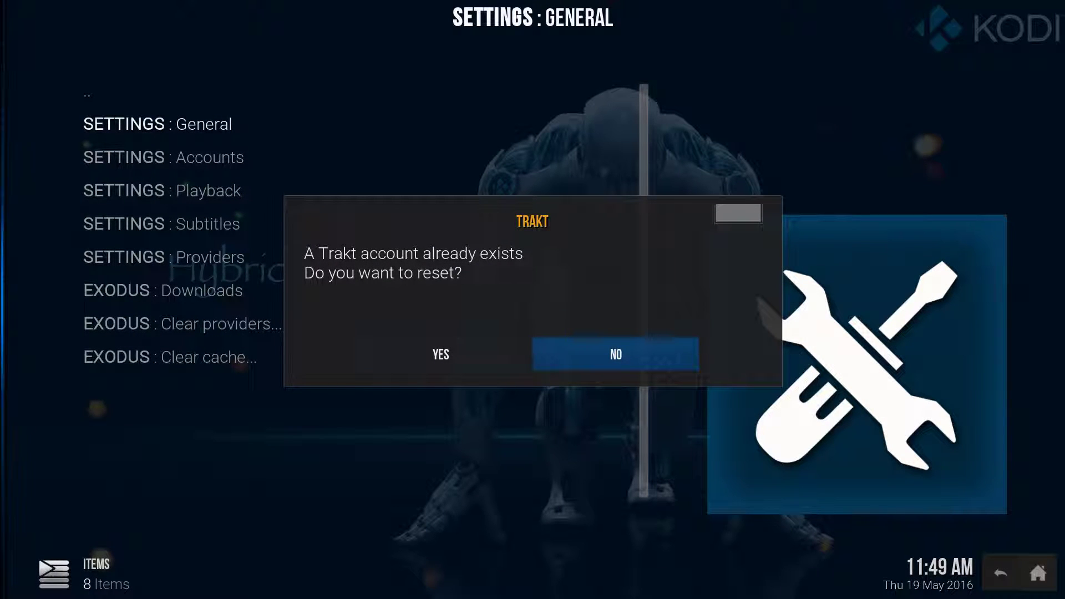
key("Left")
key("Return")
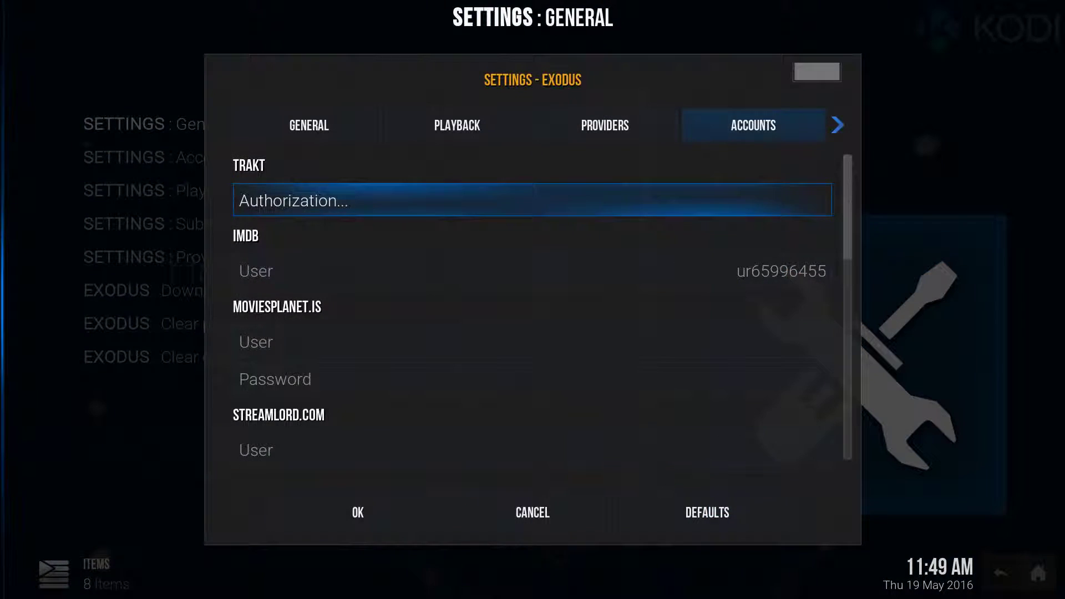
Step: Start a new Trakt authorization to obtain an activation code
key("Down")
key("Up")
key("Return")
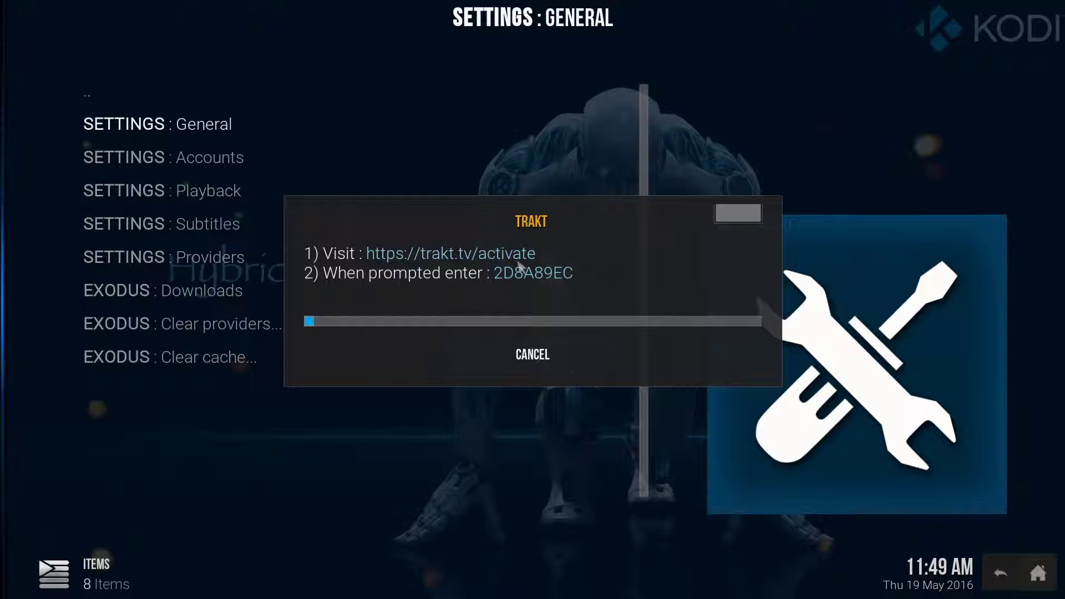
key("ctrl+Up")
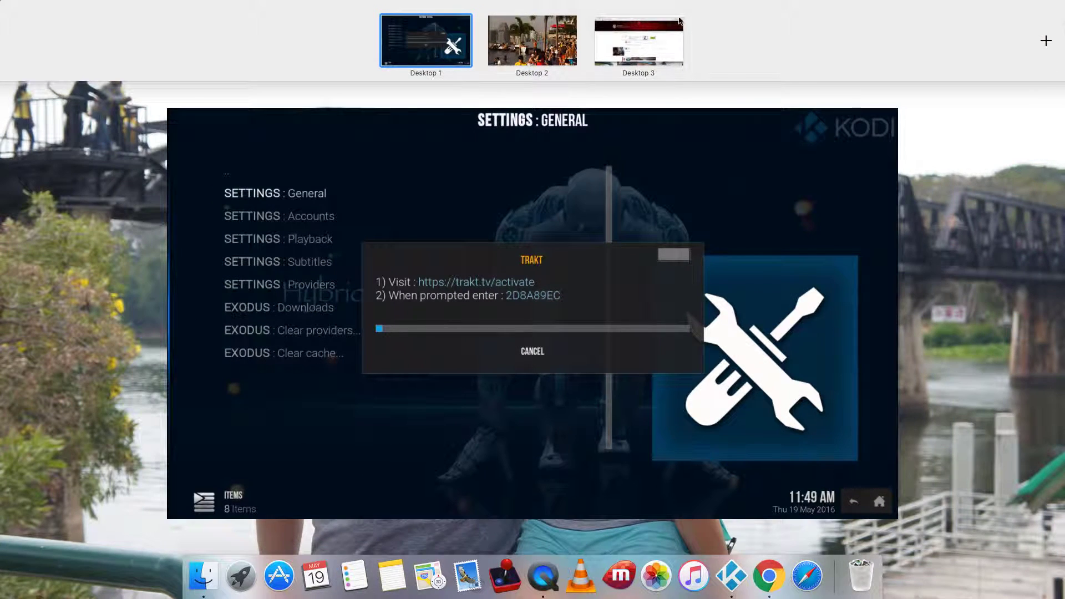
left_click(660, 36)
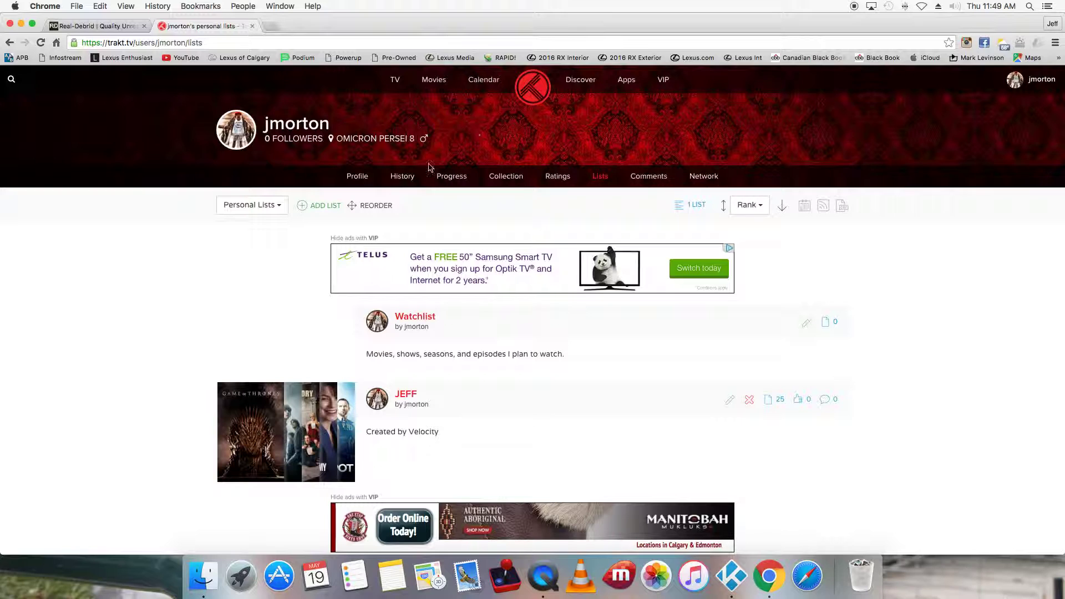
left_click(221, 48)
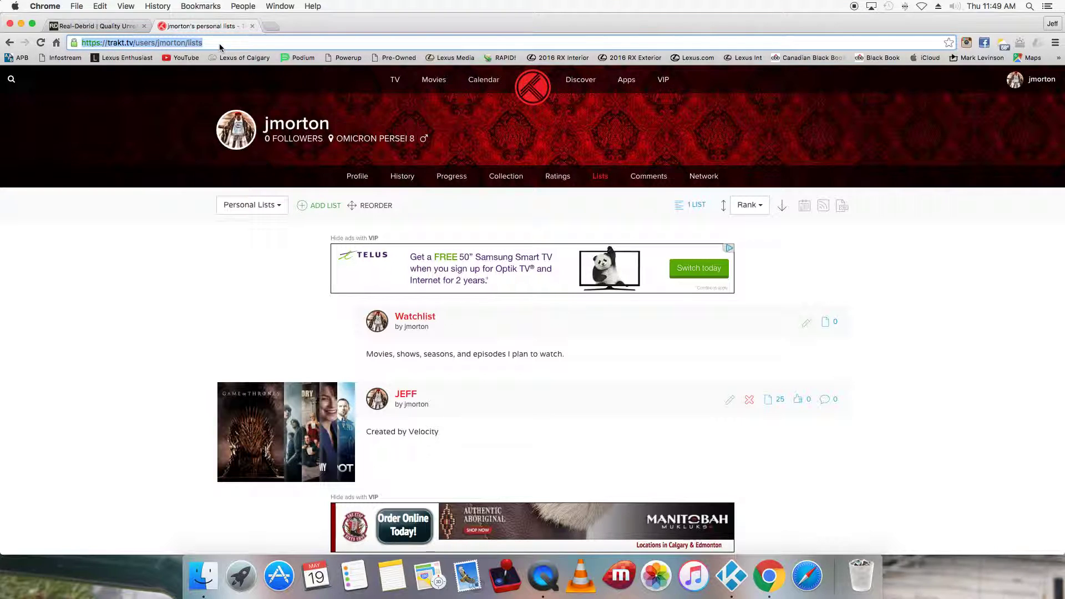
key("Right")
key("BackSpace")
key("BackSpace")
key("BackSpace")
key("BackSpace")
key("BackSpace")
key("BackSpace")
key("BackSpace")
key("BackSpace")
key("BackSpace")
key("BackSpace")
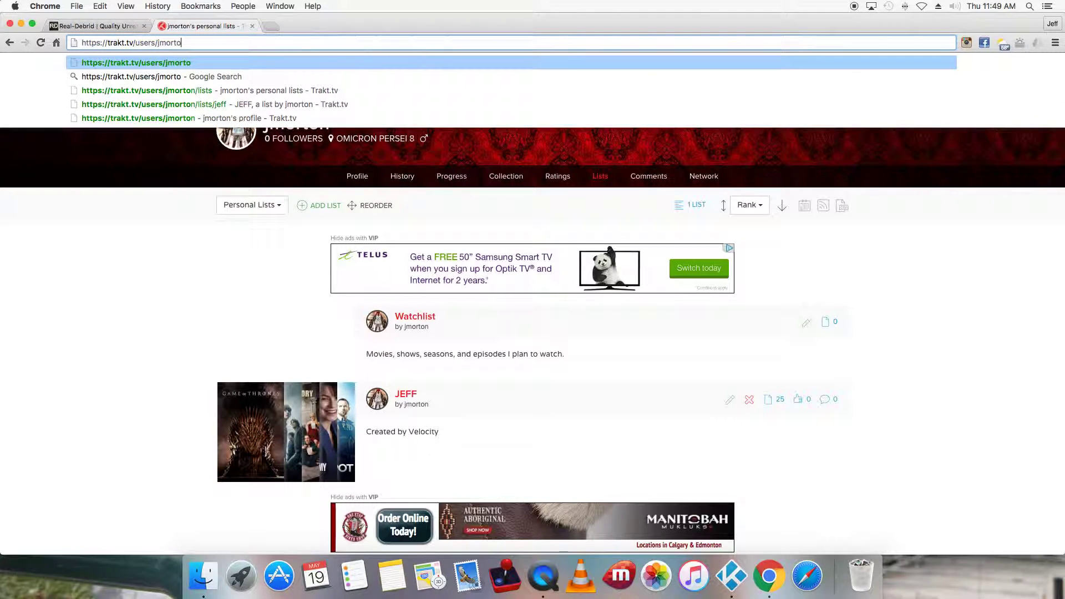
key("BackSpace")
key("BackSpace")
key("BackSpace")
key("BackSpace")
key("BackSpace")
key("BackSpace")
key("BackSpace")
key("BackSpace")
key("BackSpace")
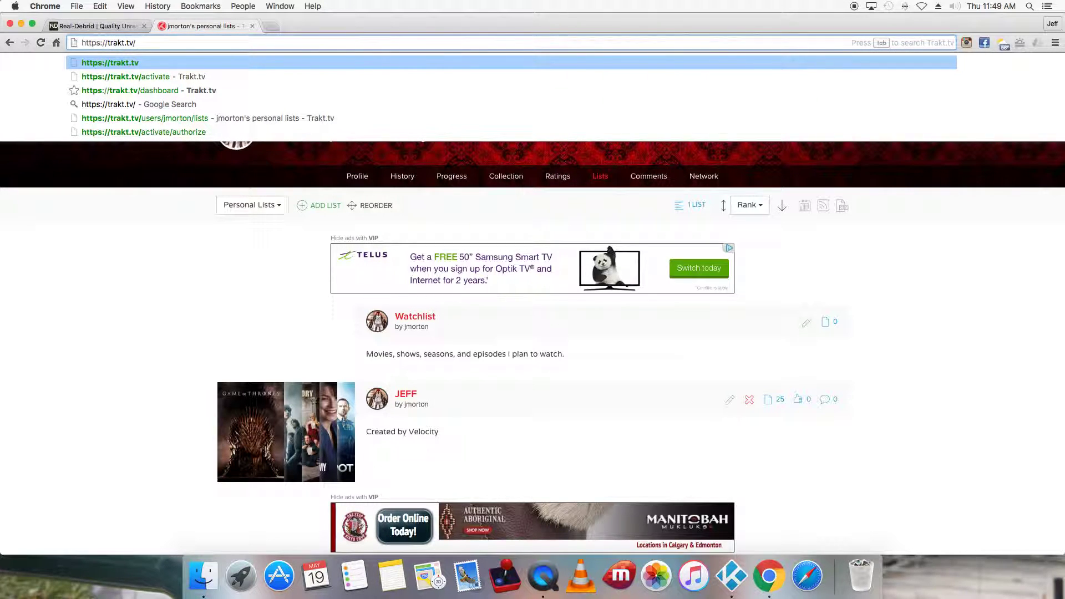
key("Down")
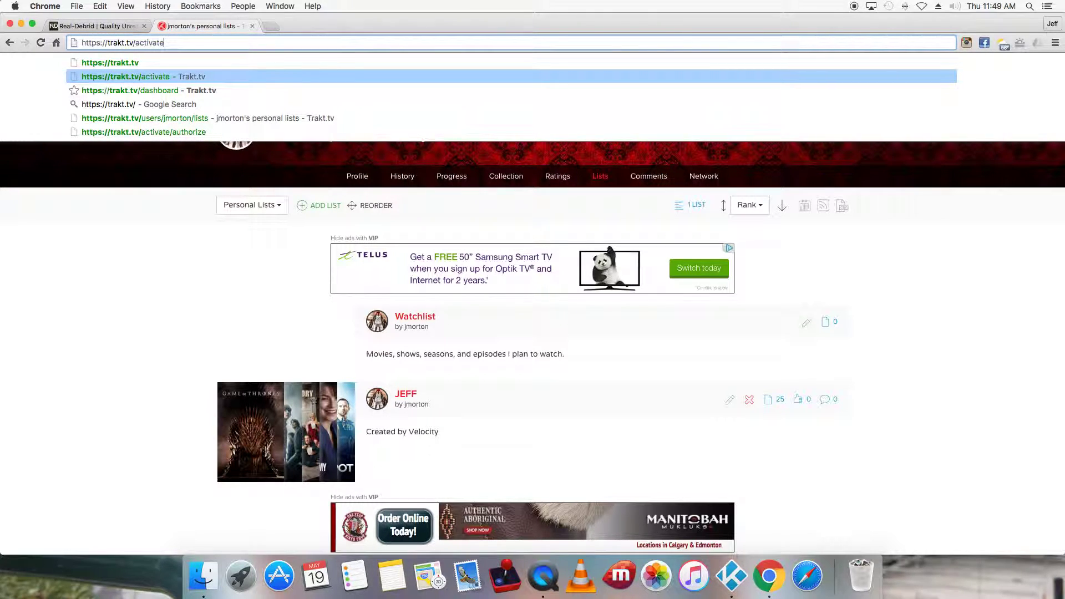
key("Return")
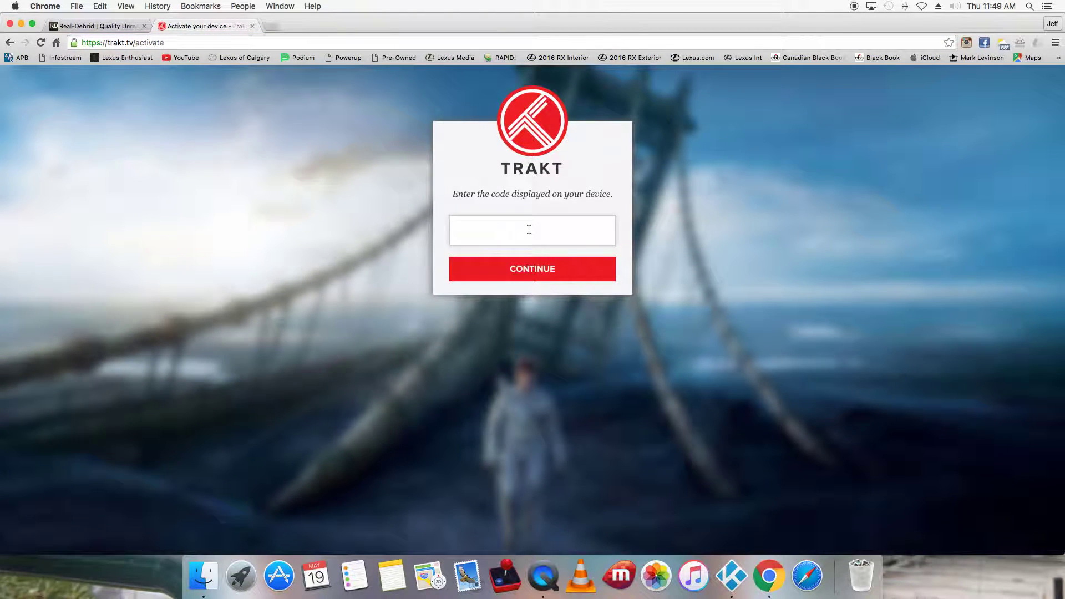
Step: Enter the activation code shown in Kodi on the Trakt page, submit it and allow Exodus to use the account
key("ctrl+Up")
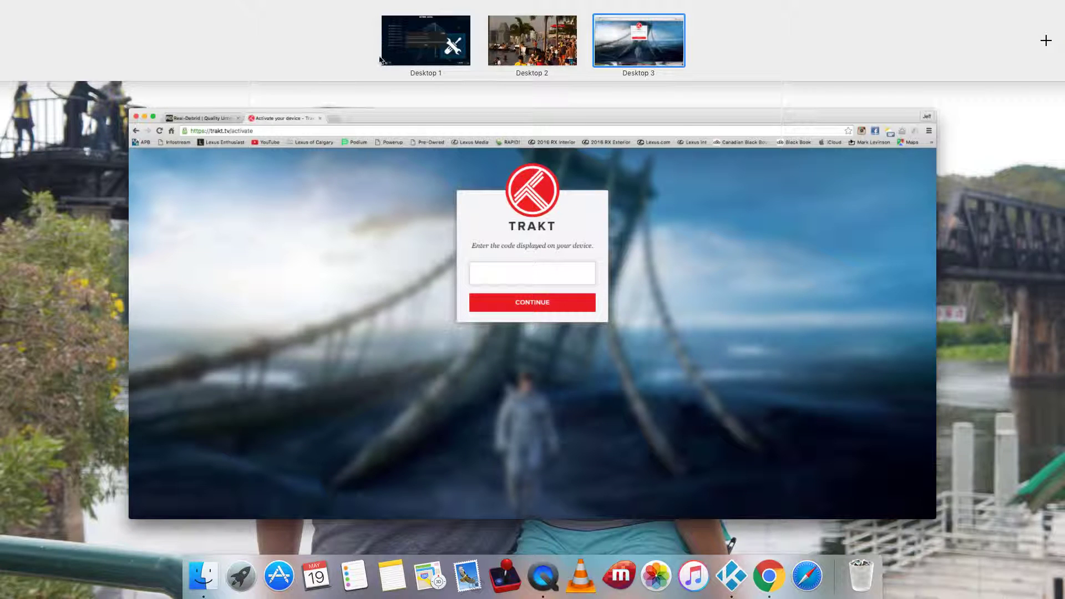
left_click(388, 55)
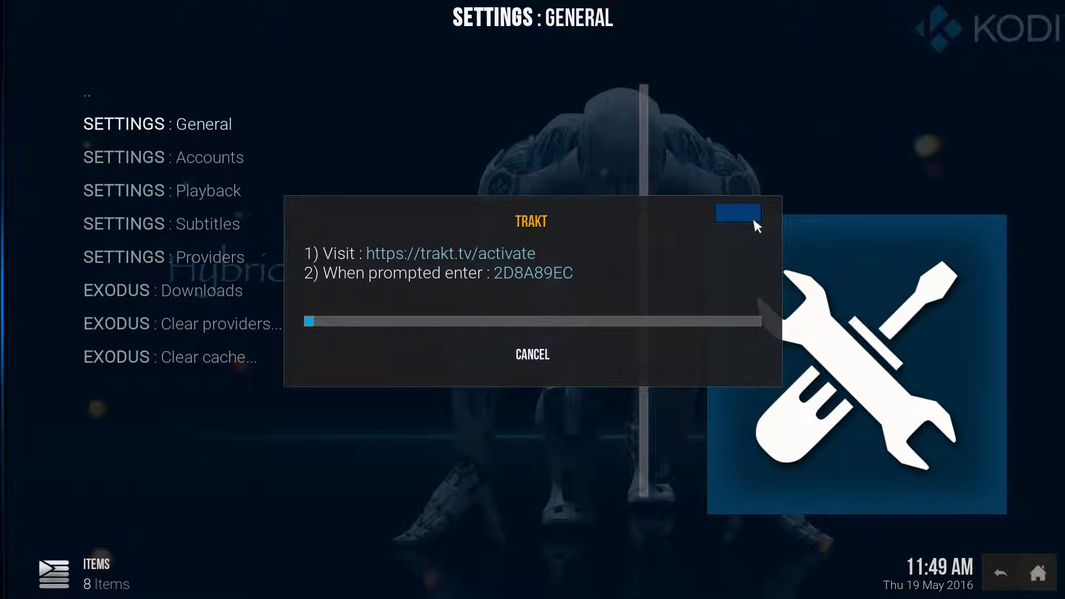
key("ctrl+Up")
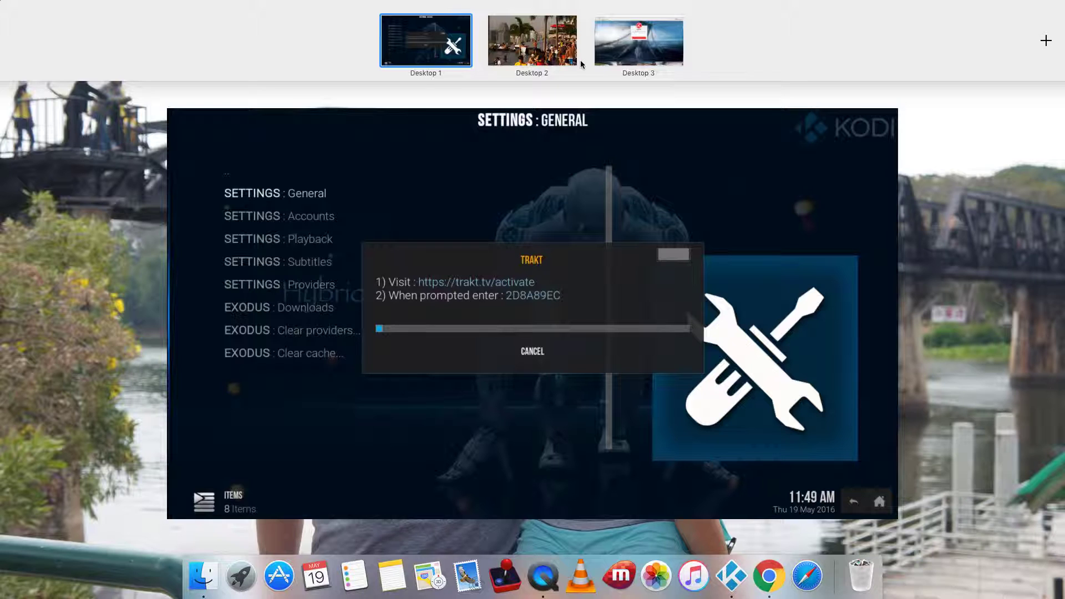
left_click(657, 48)
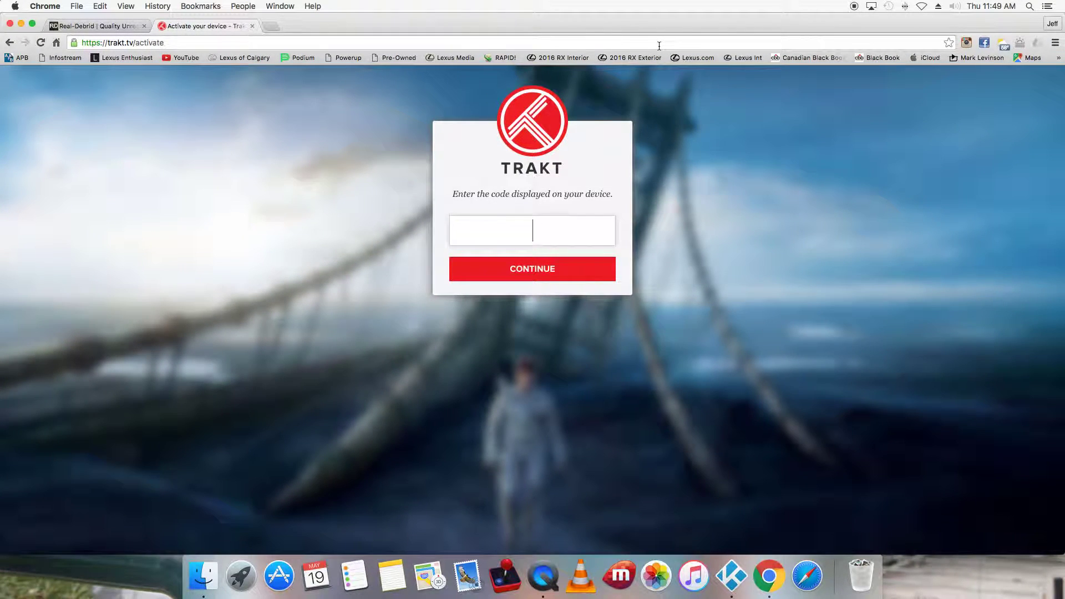
type("2D8A")
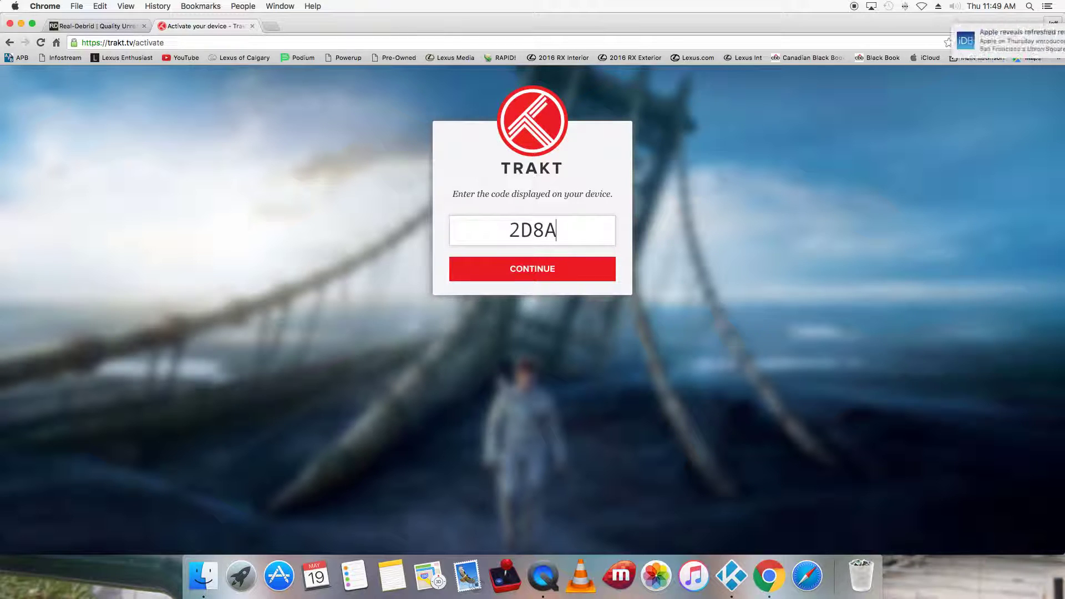
key("ctrl+Up")
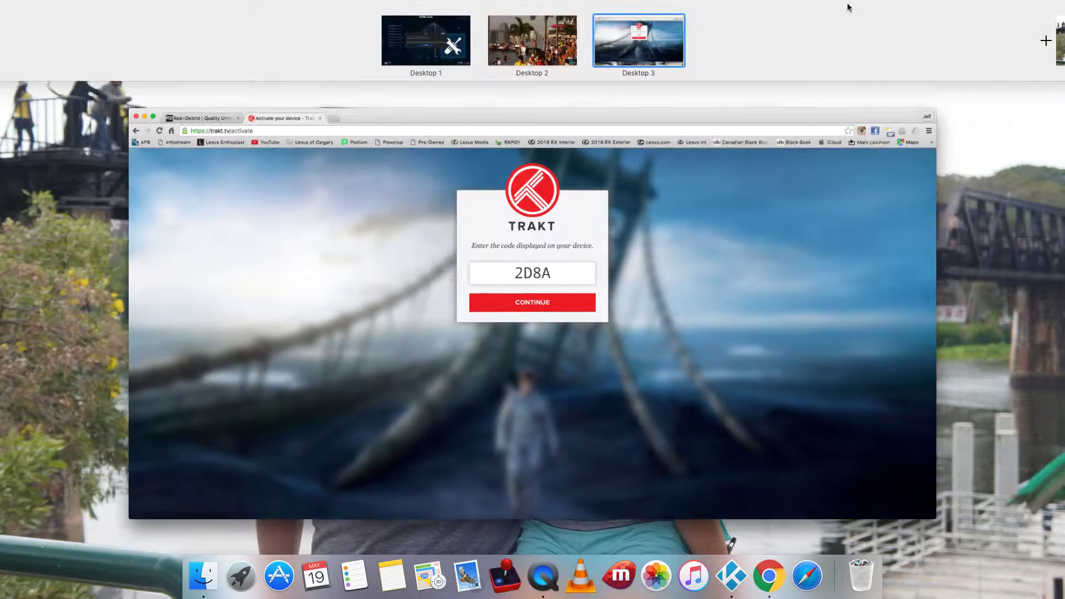
left_click(420, 56)
key("ctrl+Up")
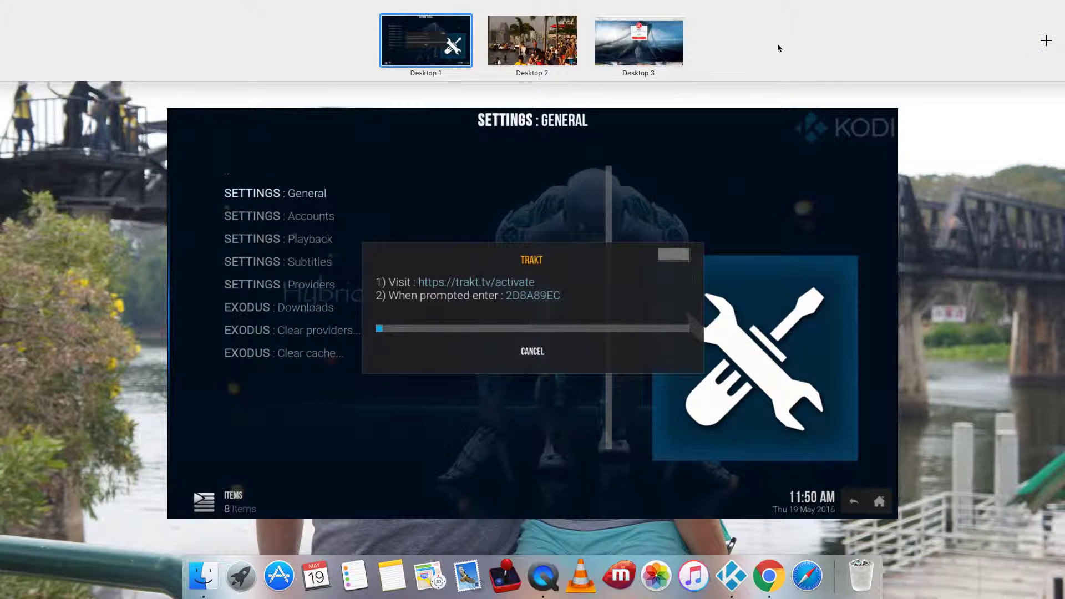
left_click(648, 55)
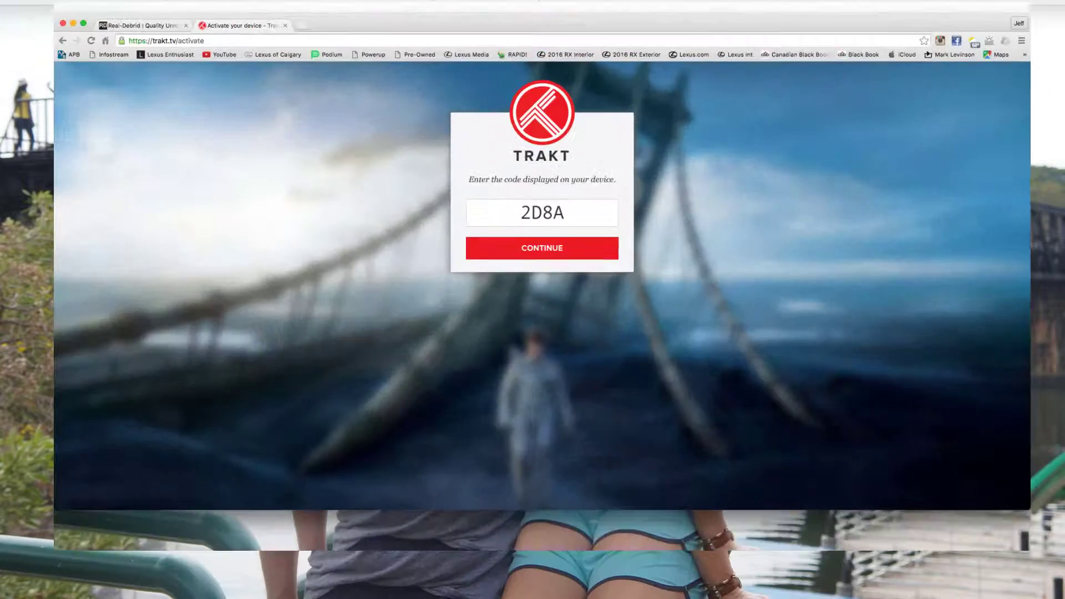
type("89EC")
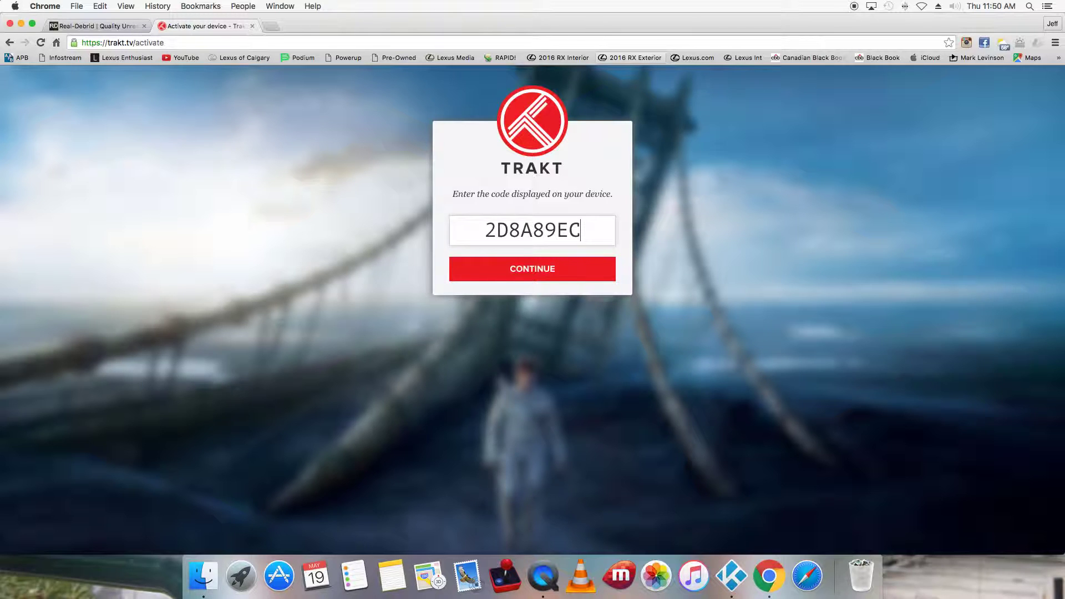
key("Return")
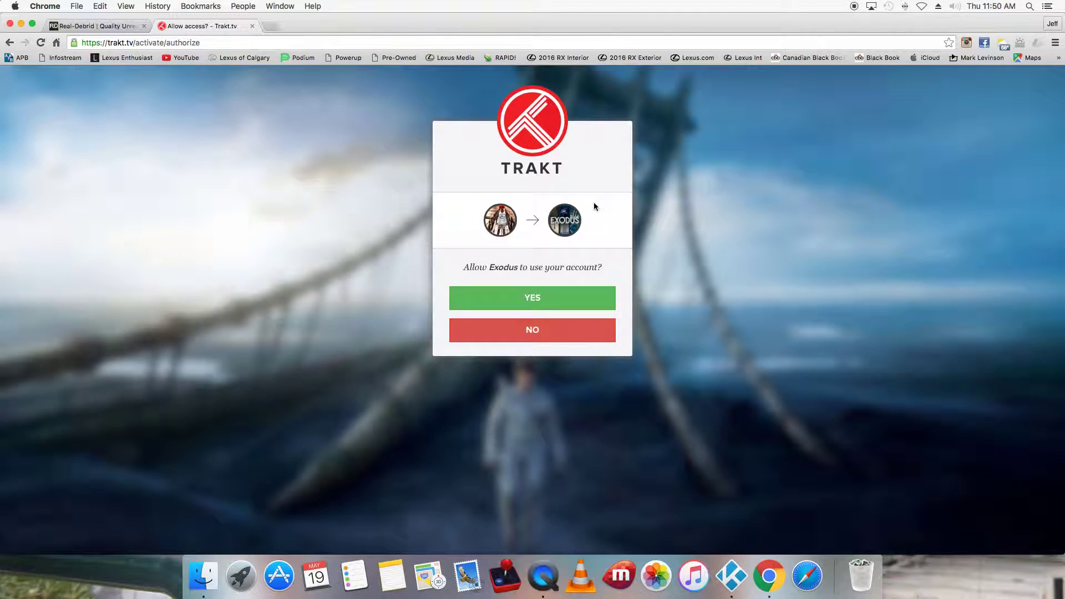
left_click(545, 297)
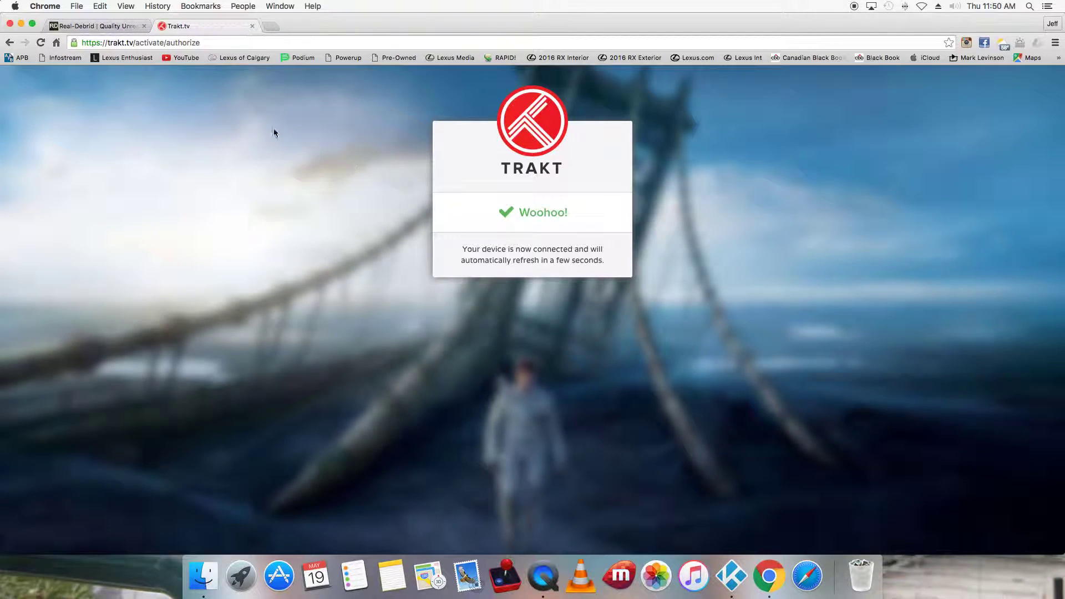
Step: Load the bookmarked Trakt.tv site from the Kodi bookmarks and view the account's personal lists
left_click(1058, 58)
mouse_move(1023, 222)
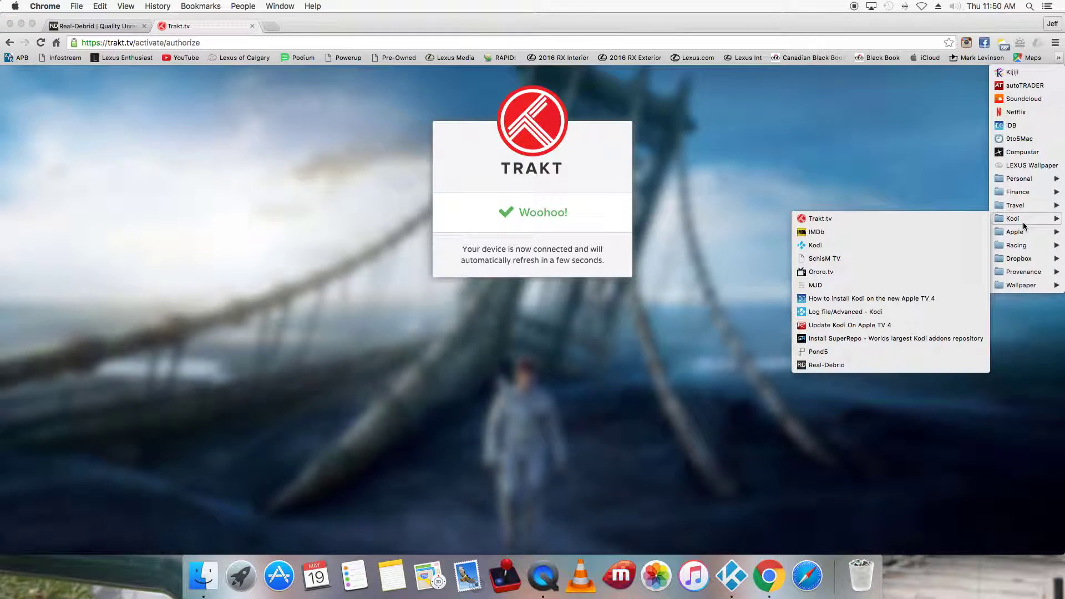
left_click(888, 223)
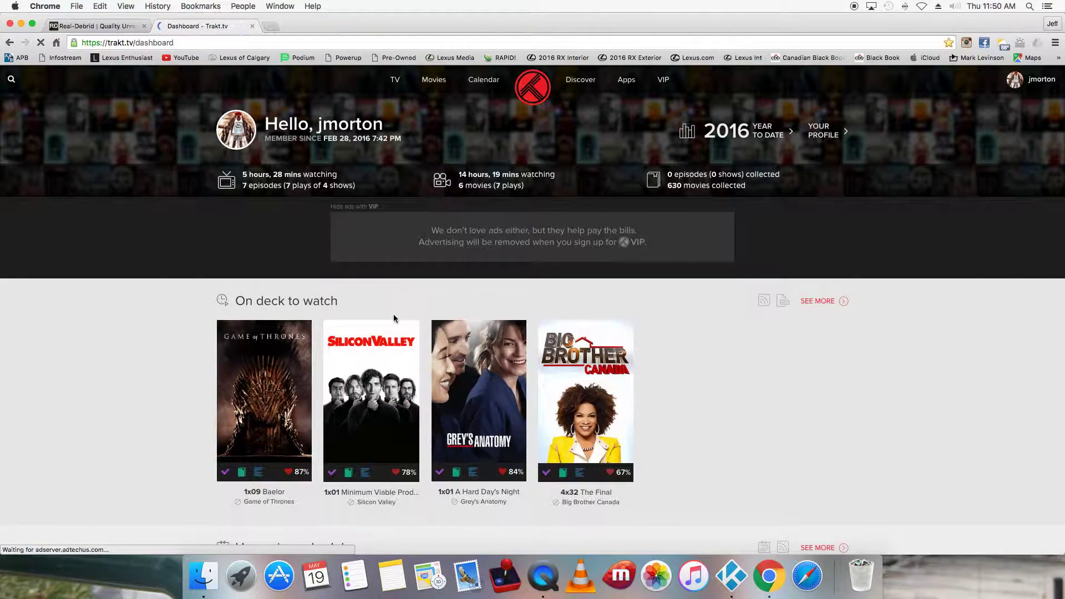
left_click(1035, 81)
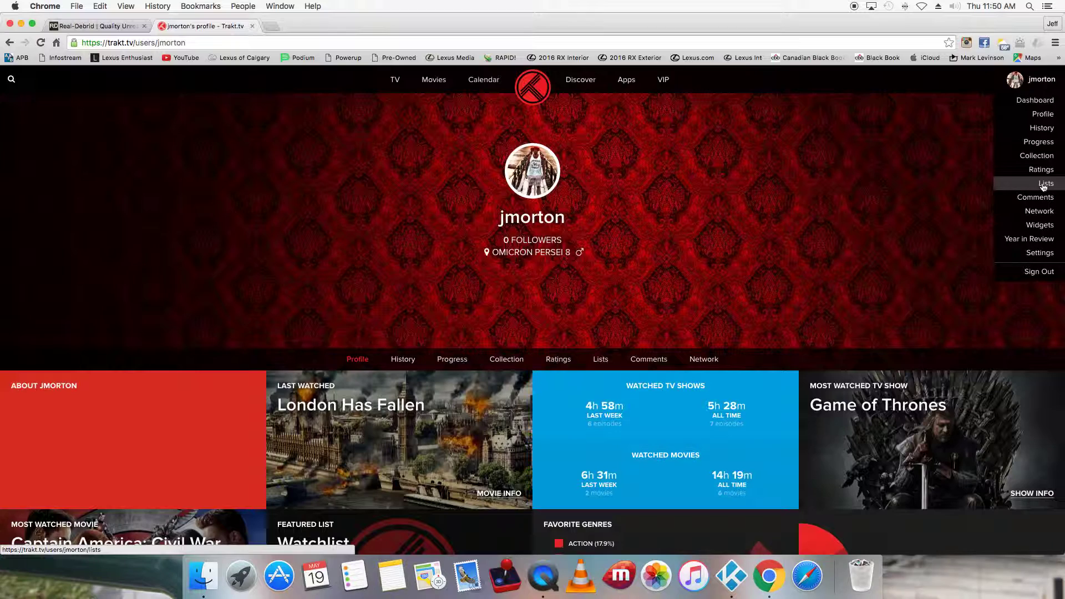
left_click(1033, 189)
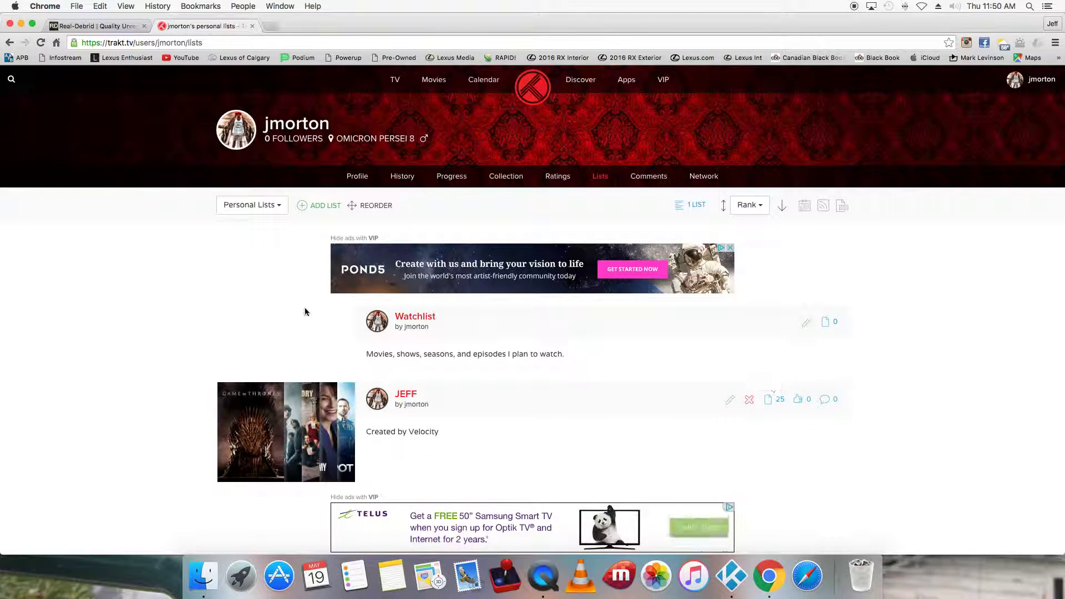
Step: Switch back to Kodi and check the Trakt authorization entry in the Exodus account settings
key("ctrl+Up")
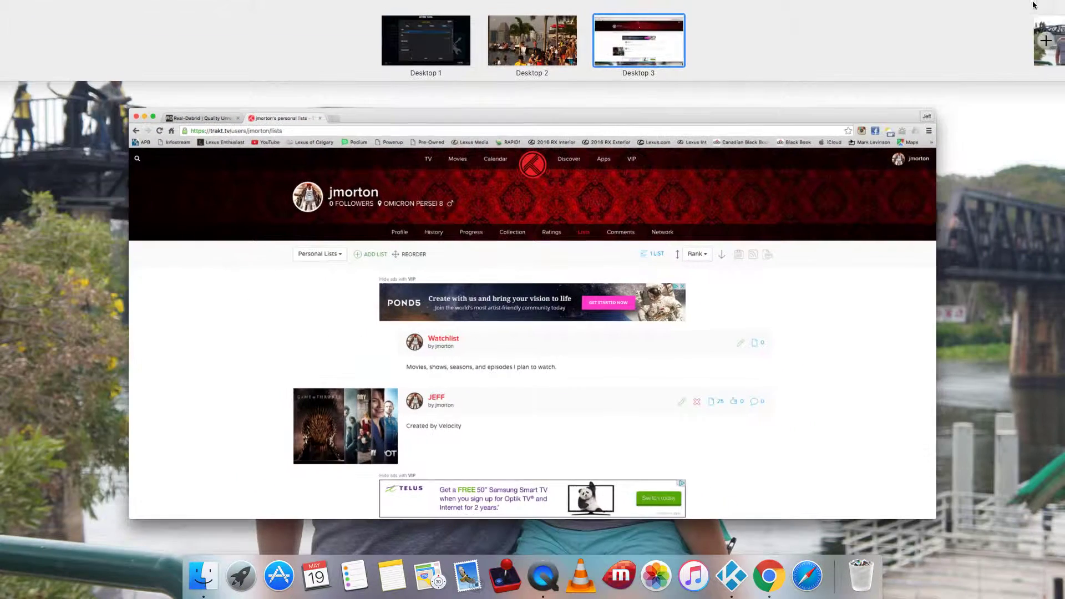
left_click(432, 55)
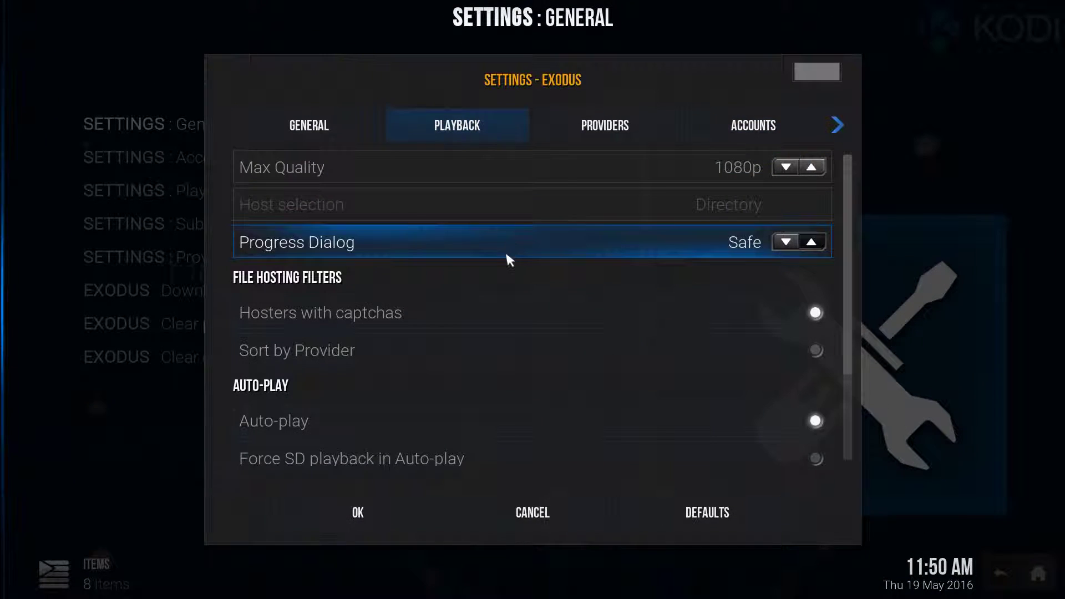
left_click(543, 116)
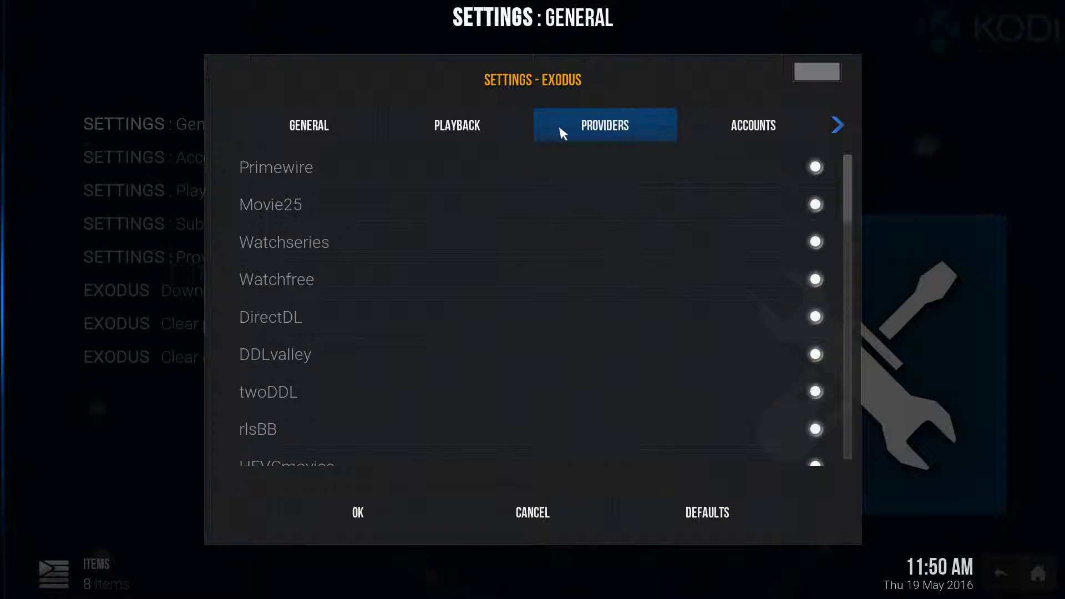
key("Right")
key("Down")
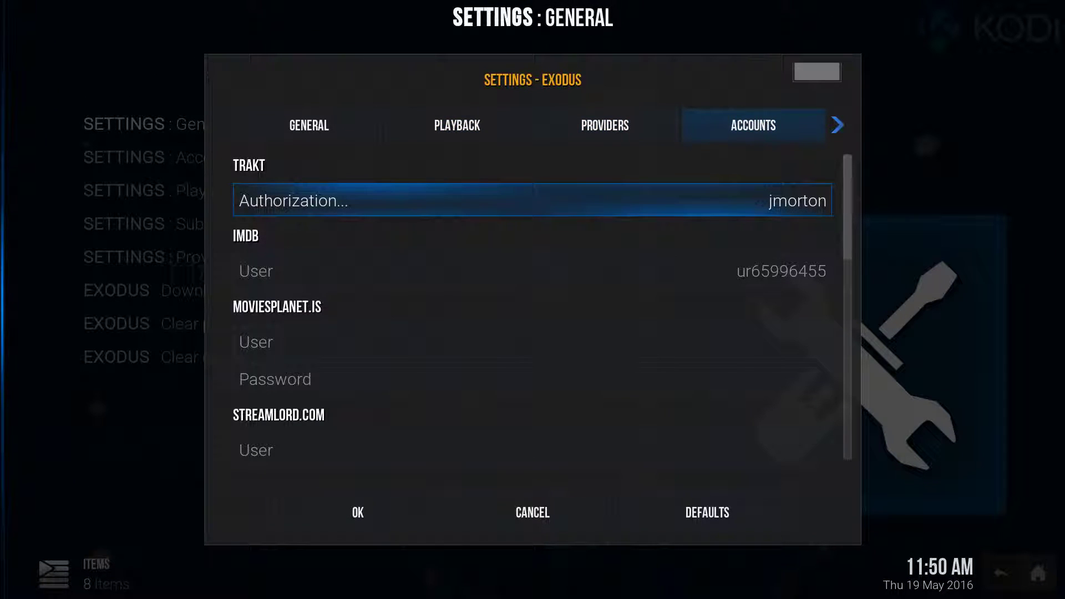
Step: Review the General settings from Indicators down to the Classic sub menu option, and close the Exodus settings
key("Up")
key("Left")
key("Left")
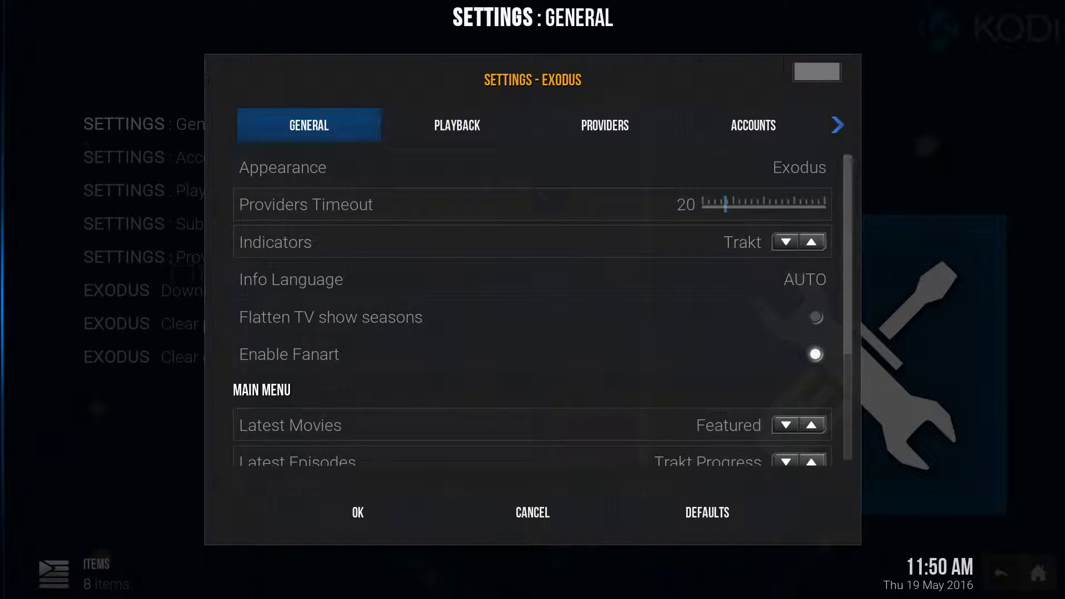
key("Down")
key("Down")
key("Down")
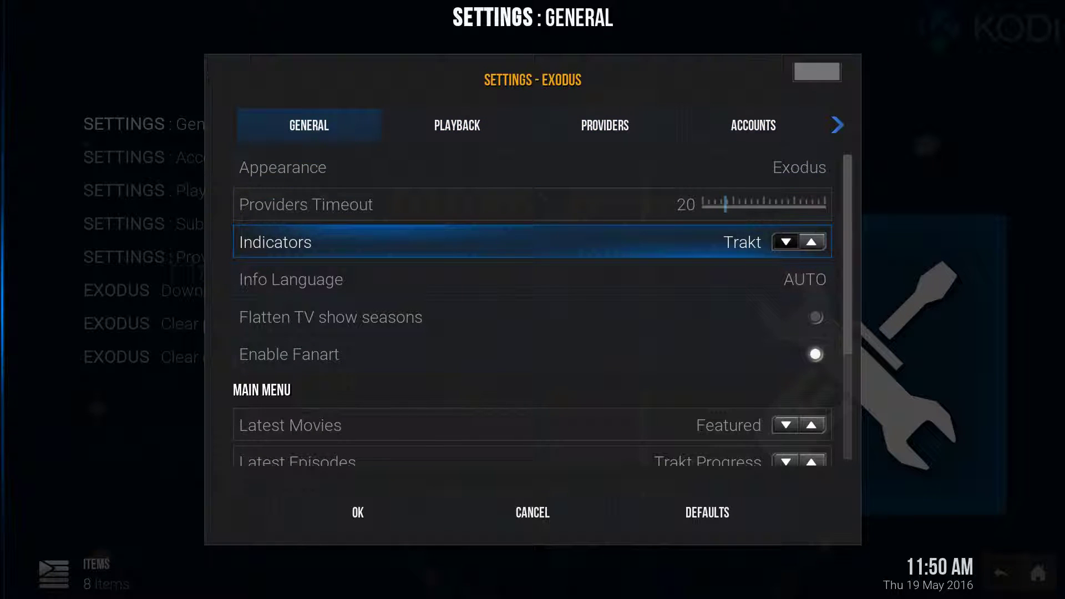
key("Down")
key("Down")
key("Down")
key("Down")
key("Down")
key("Down")
key("Down")
key("Down")
key("Down")
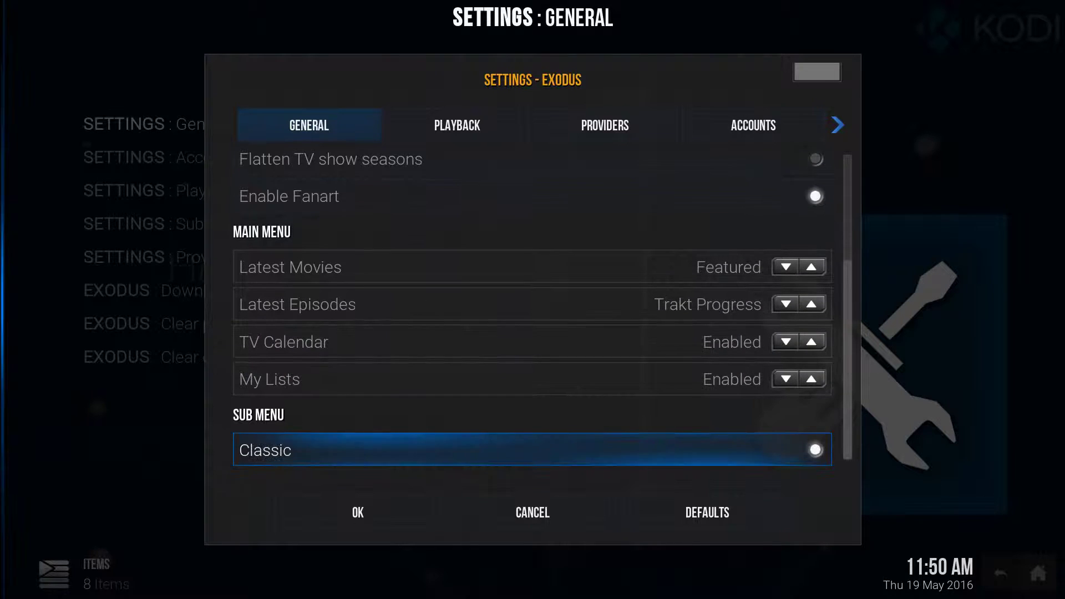
key("Return")
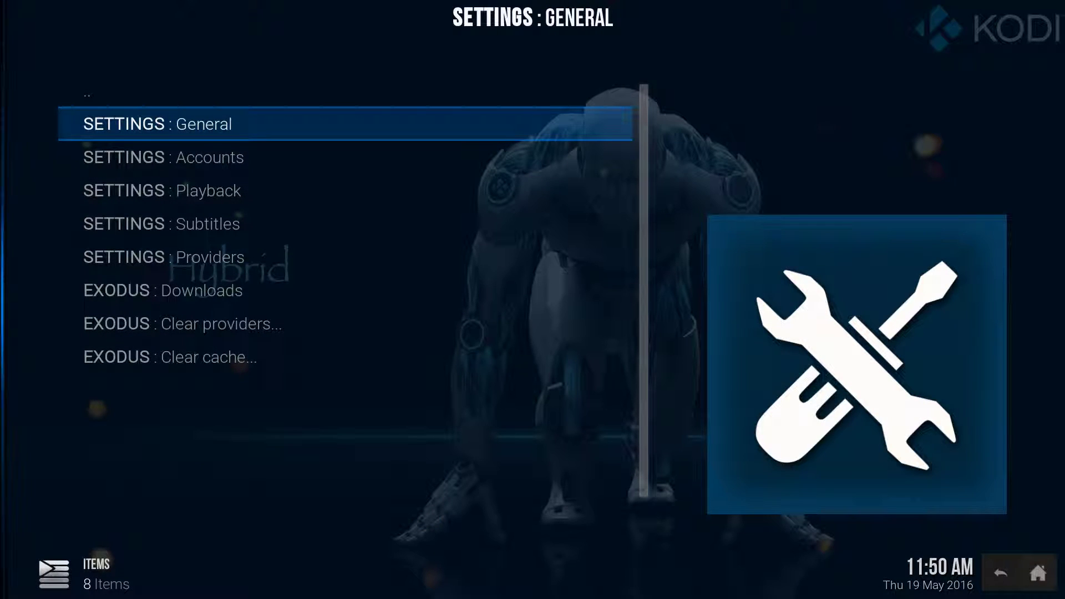
key("Down")
key("Down")
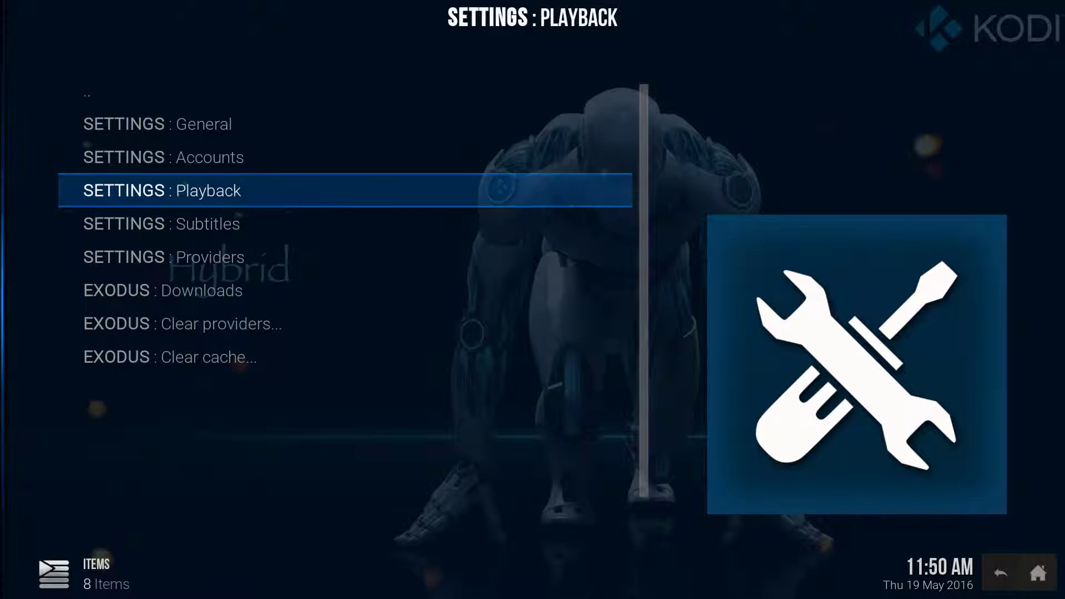
key("Up")
key("Up")
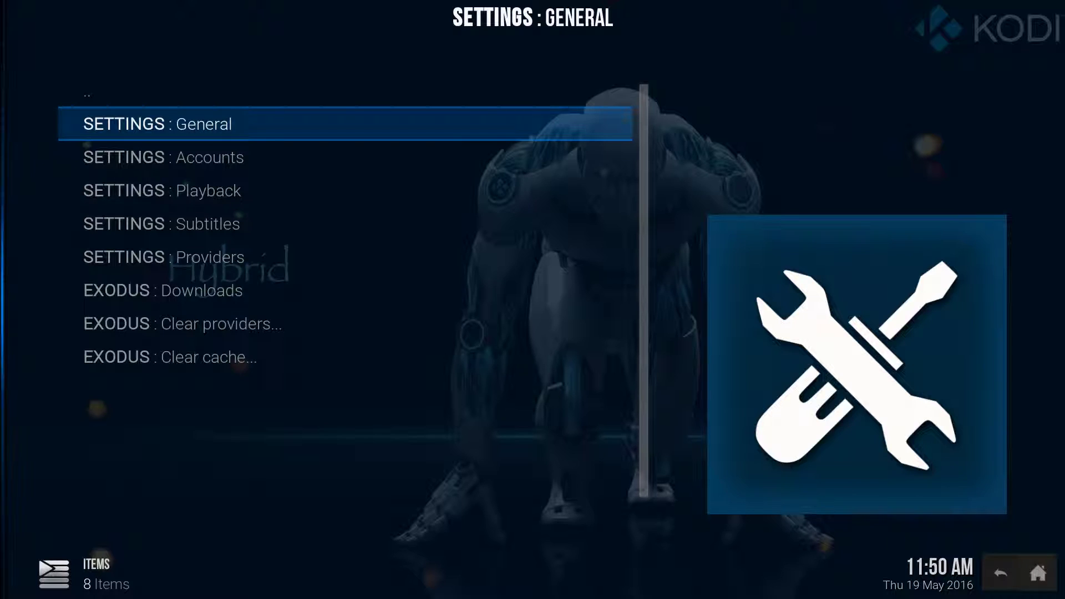
Step: Return to the Kodi home screen and browse the TV show posters as far as Heartbeat
key("Escape")
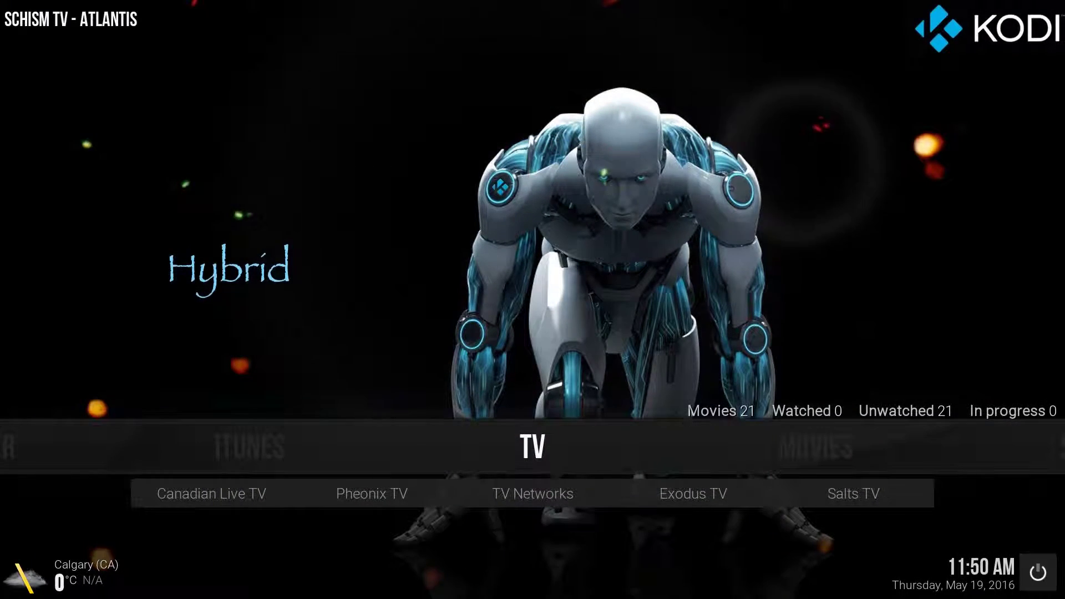
key("Up")
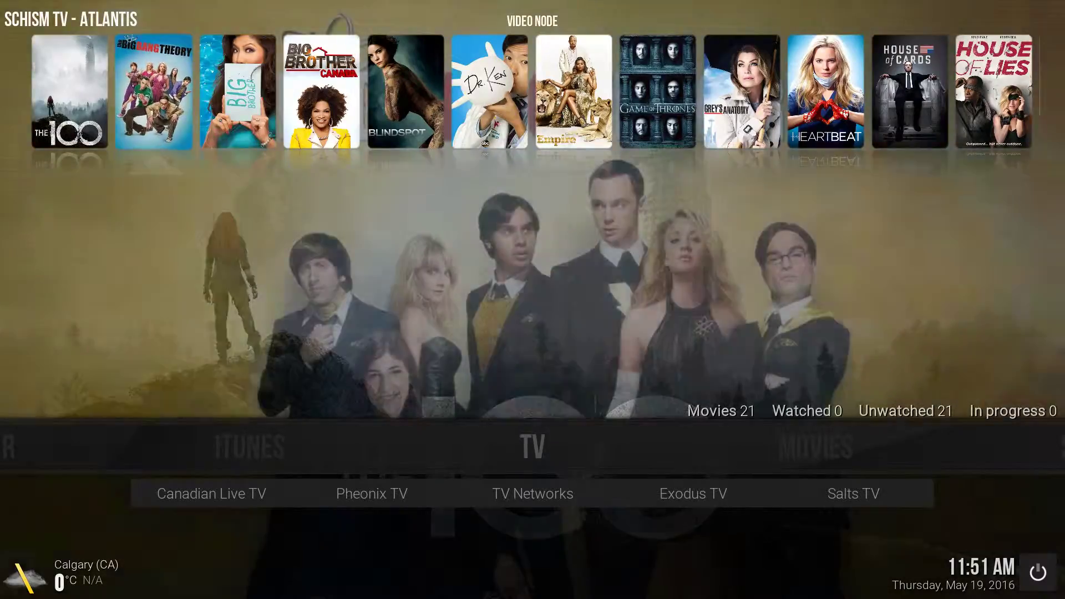
key("Right")
key("Right")
key("Right")
key("Right")
key("Right")
key("Right")
key("Right")
key("Right")
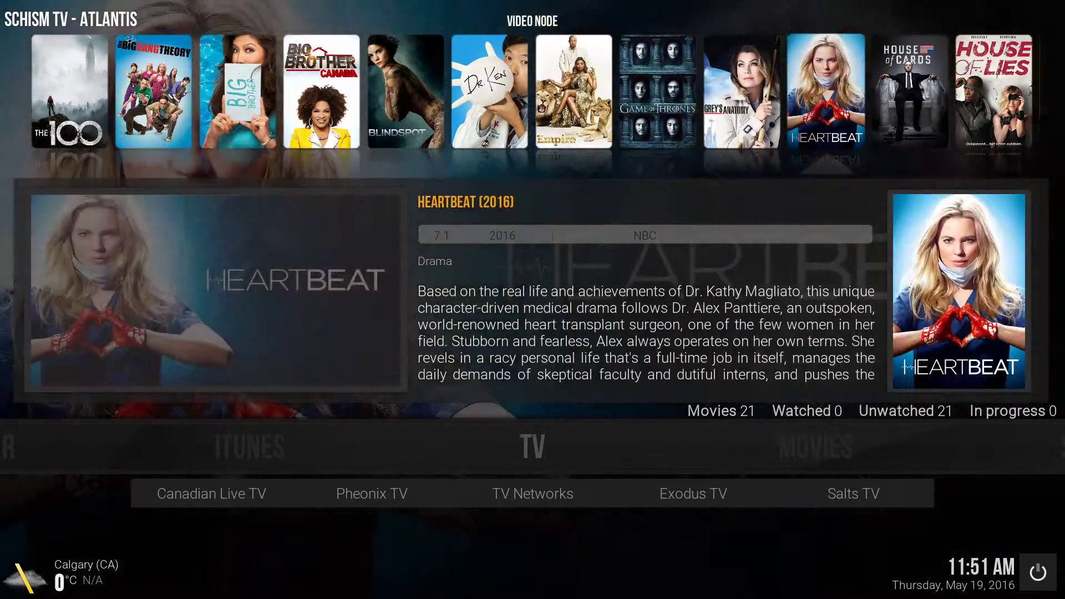
Step: Browse the TV show posters forward to Mr. Robot and back to Big Brother
key("Right")
key("Right")
key("Right")
key("Right")
key("Right")
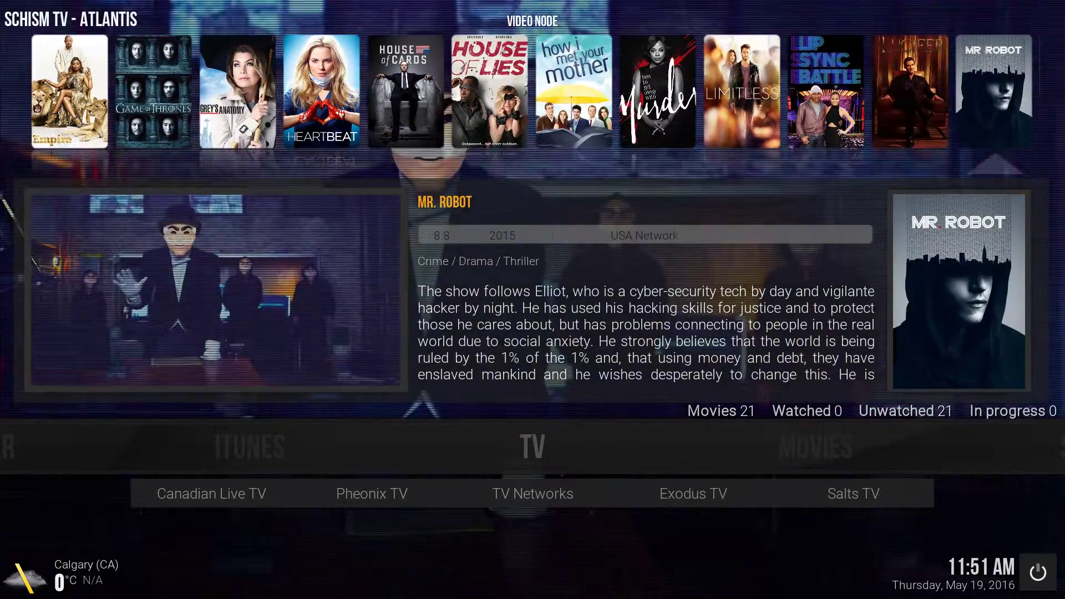
key("Left")
key("Left")
key("Left")
key("Left")
key("Left")
key("Left")
key("Left")
key("Left")
key("Left")
key("Left")
key("Left")
key("Left")
key("Left")
key("Left")
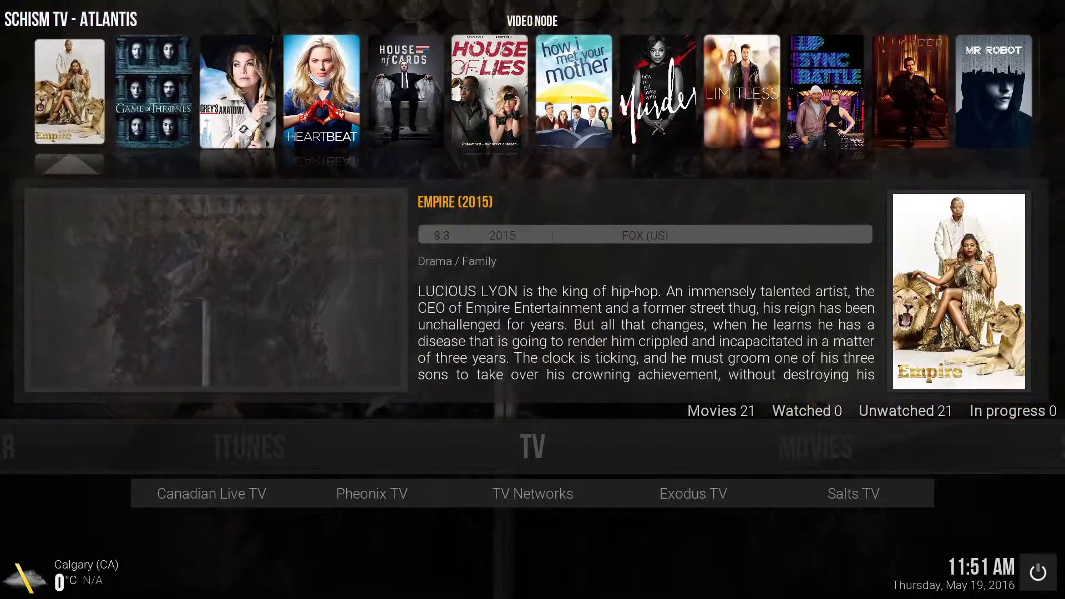
key("Left")
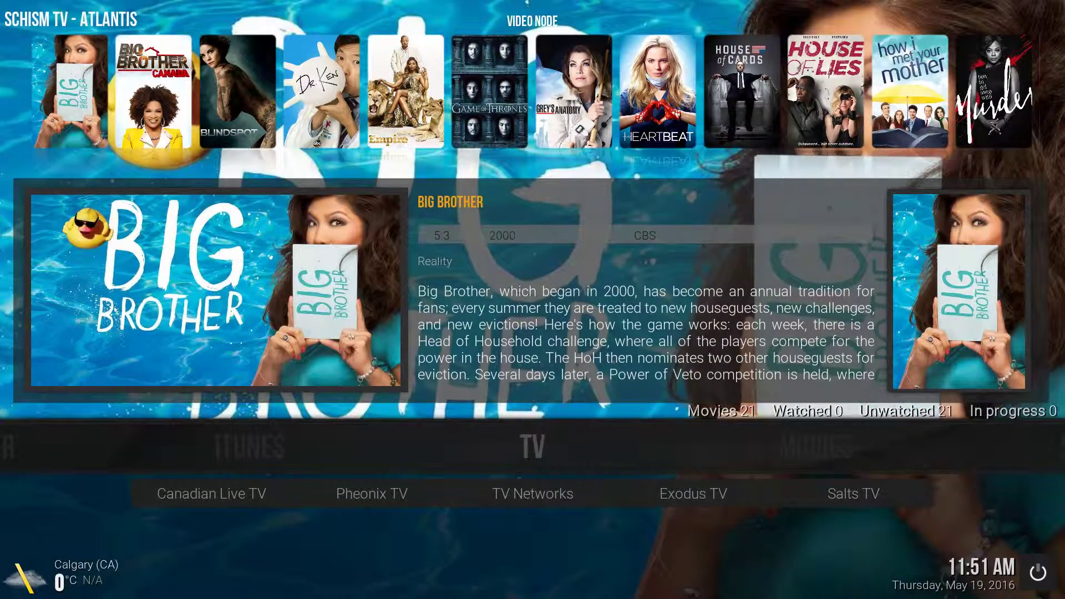
Step: Look through the TV show posters between Big Brother and Grey's Anatomy, including Big Brother Canada and Blindspot
key("Right")
key("Right")
key("Right")
key("Right")
key("Right")
key("Right")
key("Right")
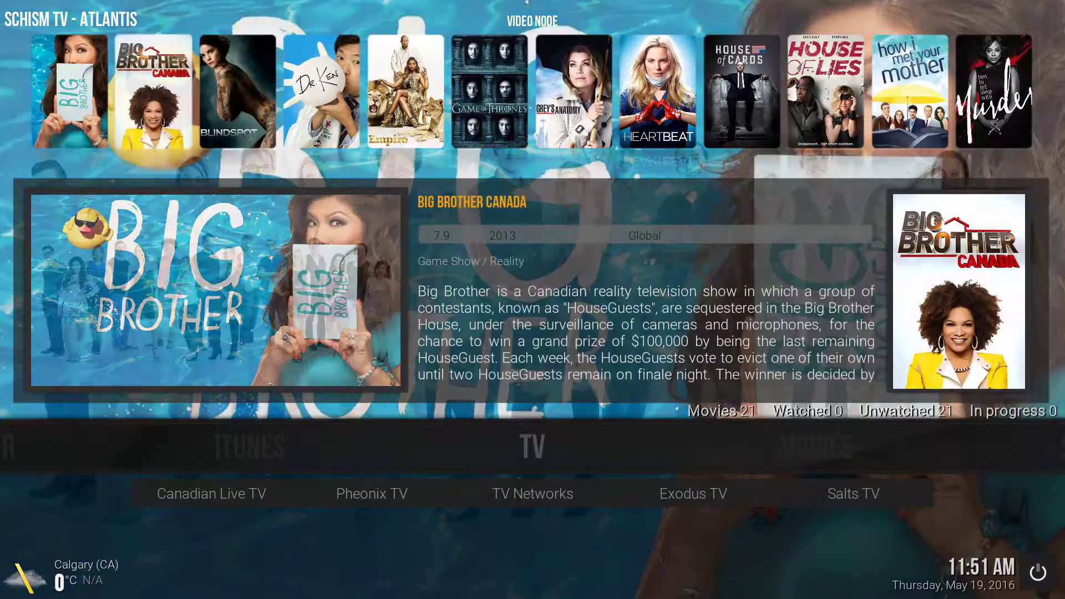
key("Left")
key("Left")
key("Left")
key("Left")
key("Left")
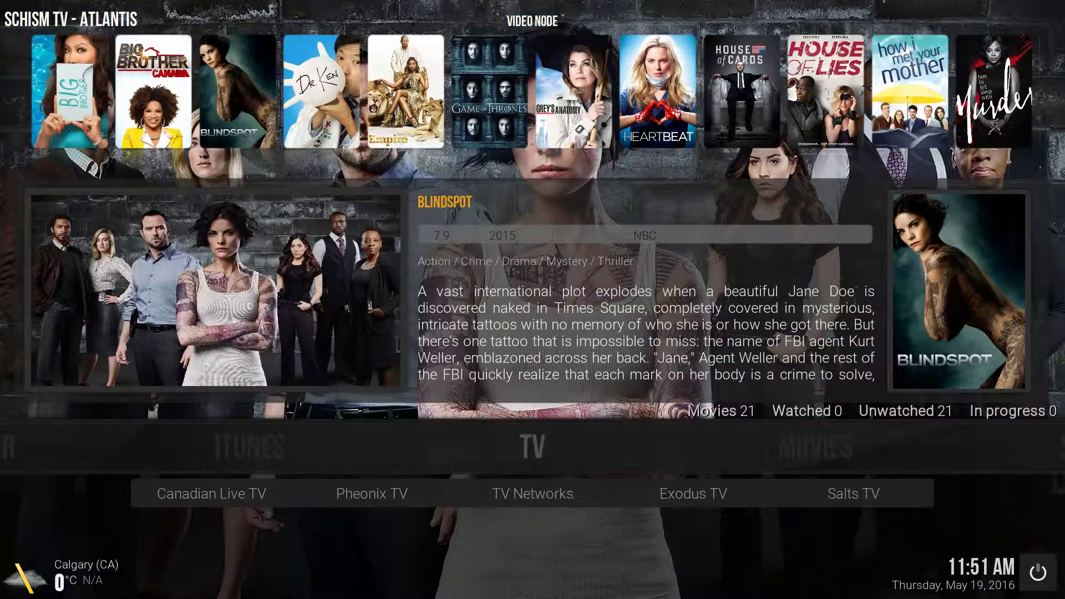
key("Down")
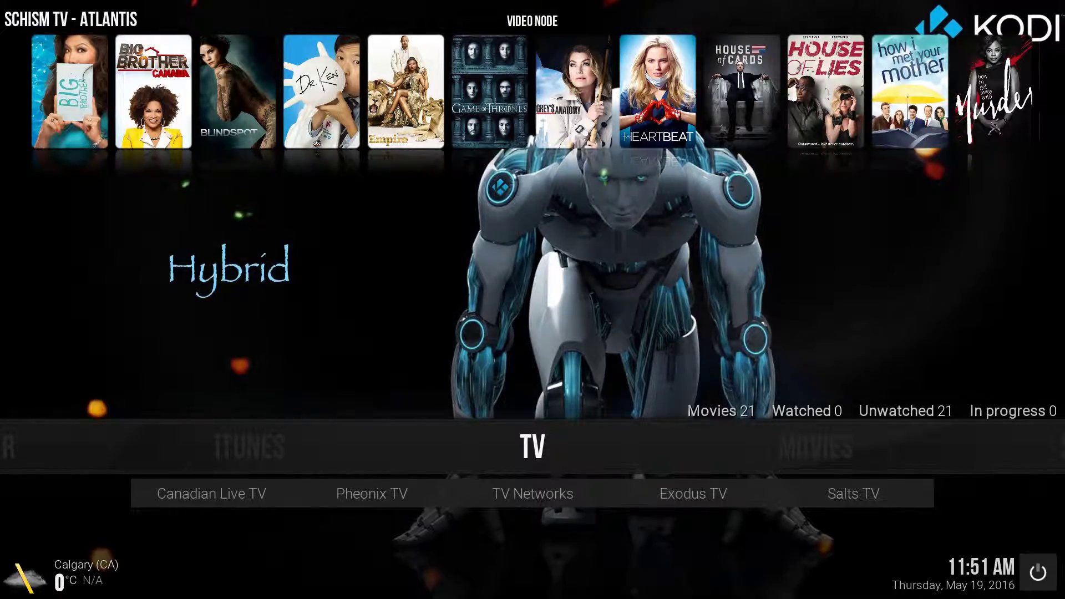
key("Up")
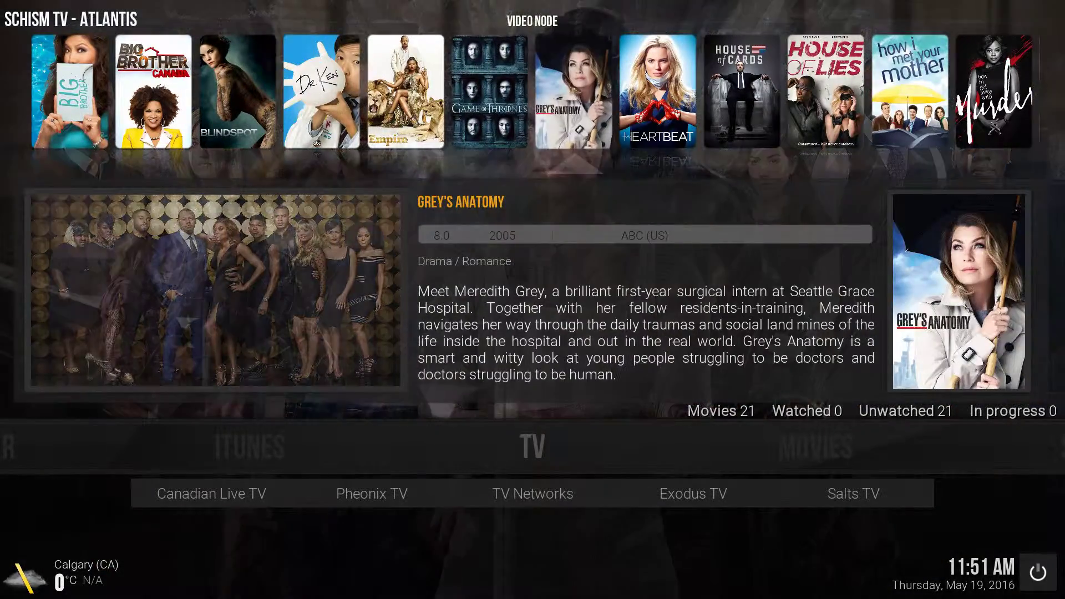
Step: Return to the home menu and open the System settings
key("Down")
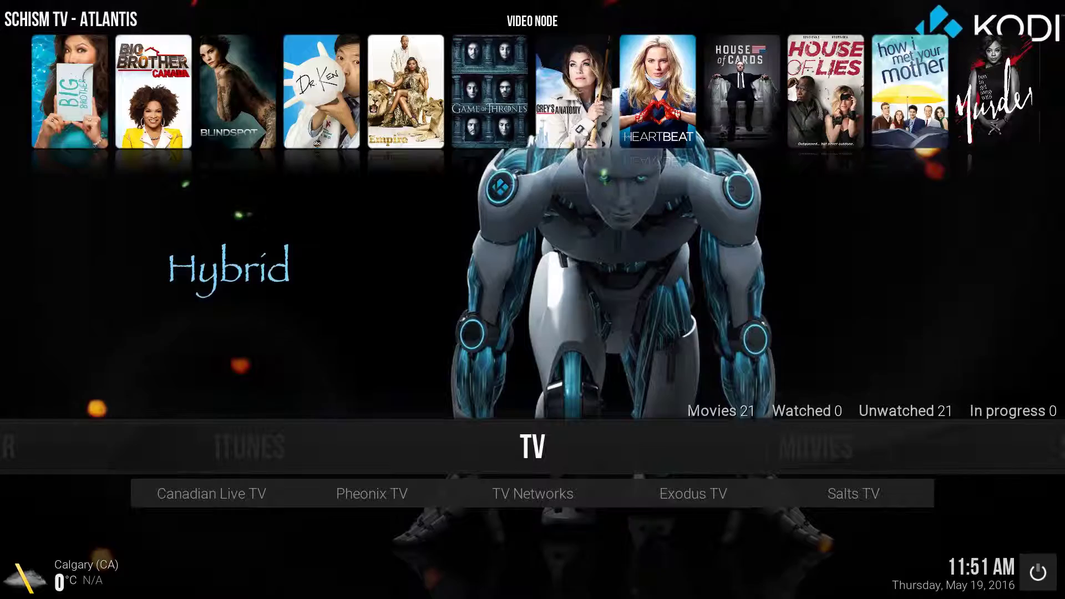
key("Right")
key("Right")
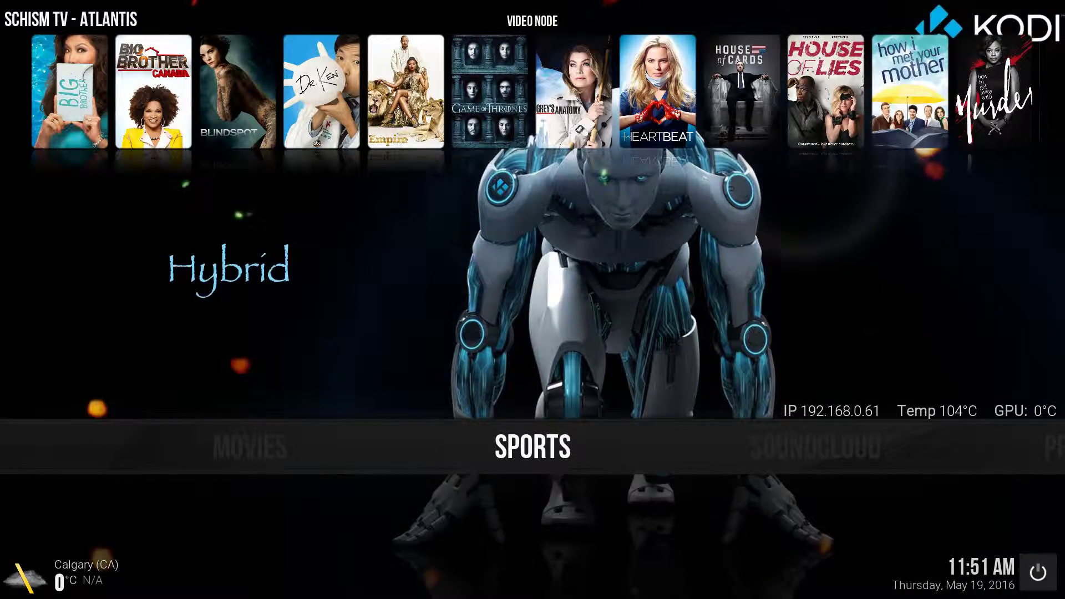
key("Right")
key("Right")
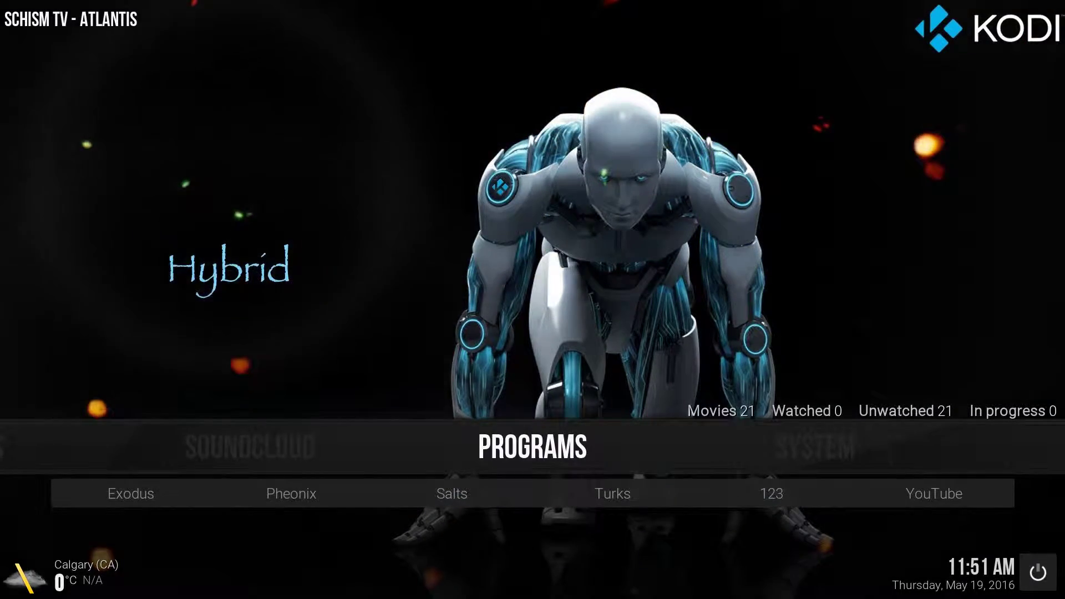
key("Right")
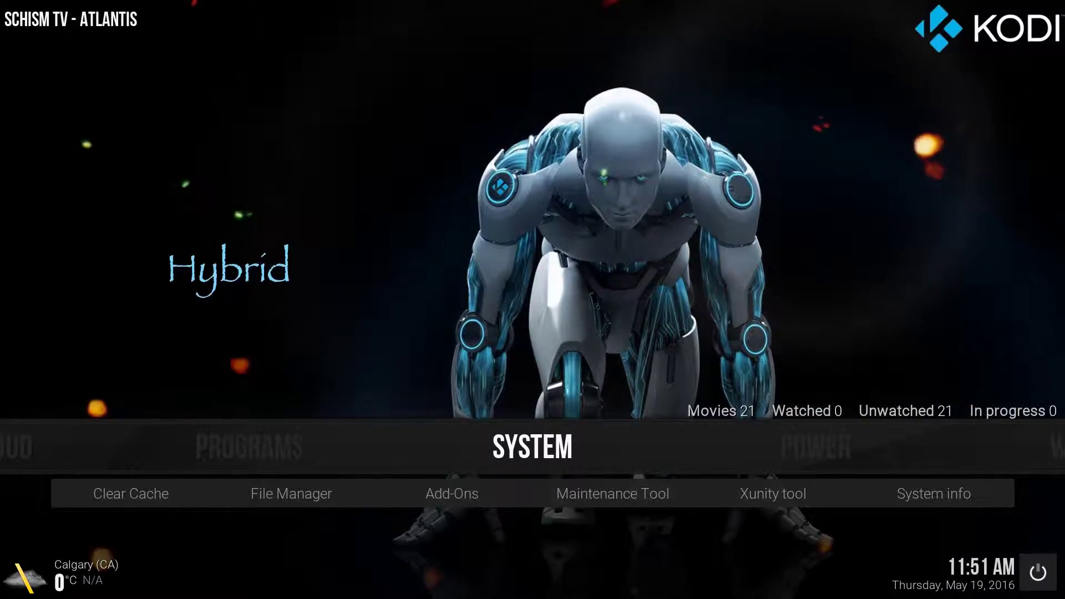
key("Return")
Step: Open the Skin settings of the Hybrid skin
key("Up")
key("Up")
key("Up")
key("Up")
key("Up")
key("Up")
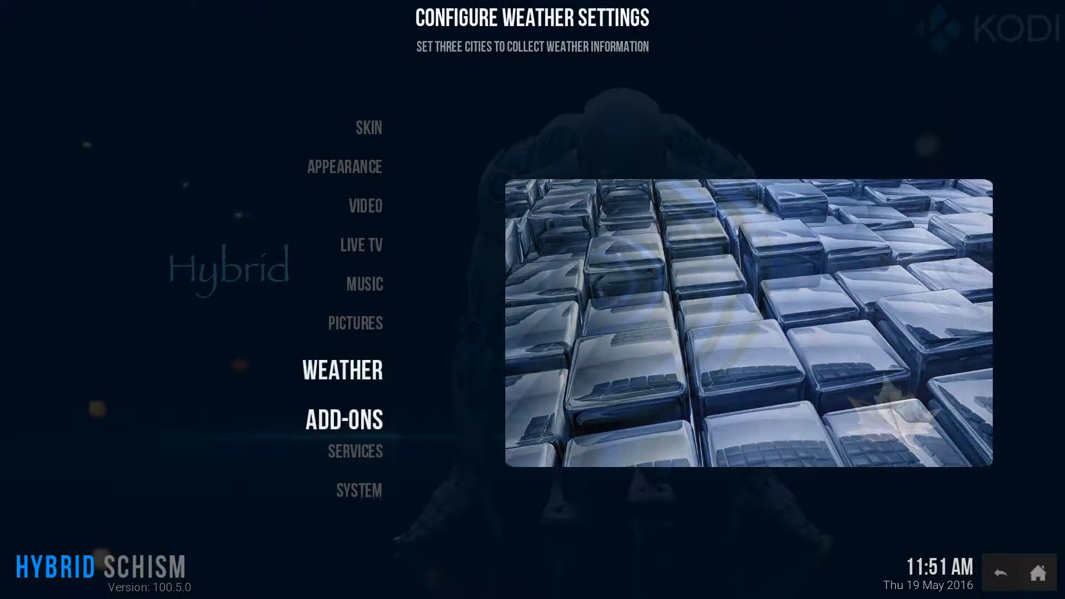
key("Up")
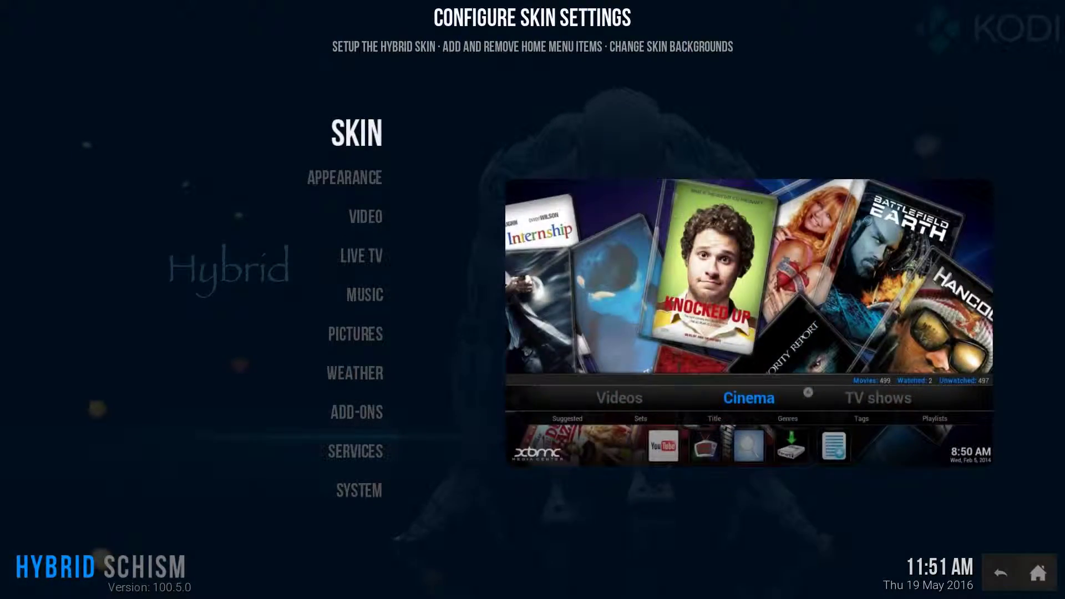
key("Return")
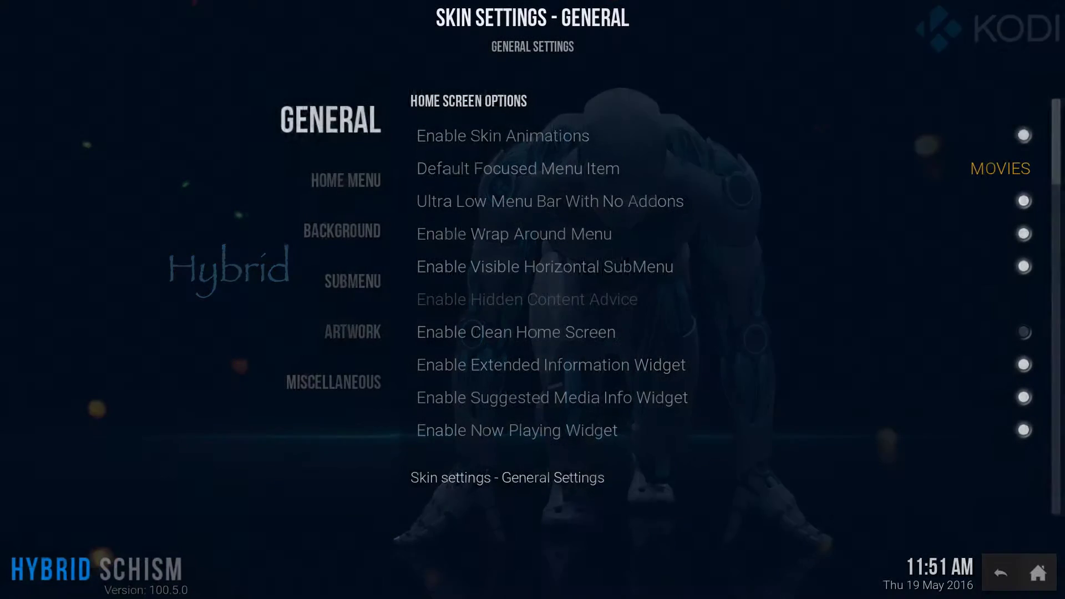
Step: Open the menu item selection for Menu Item - 4 (TV) in the skin's Home Menu settings
key("Down")
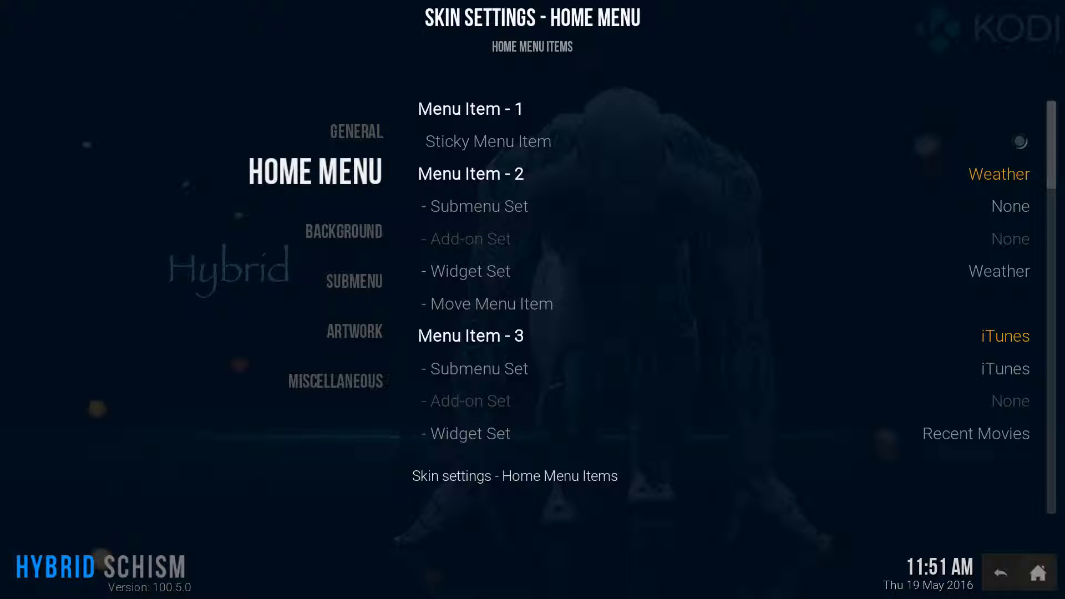
key("Right")
key("Down")
key("Down")
key("Down")
key("Down")
key("Down")
key("Down")
key("Down")
key("Down")
key("Down")
key("Down")
key("Down")
key("Down")
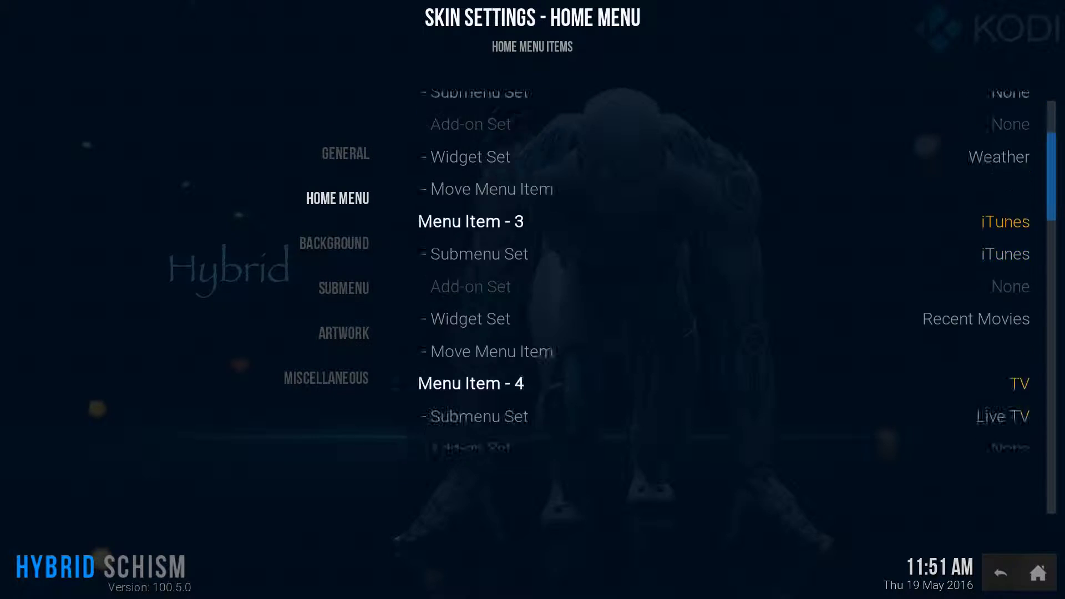
key("Left")
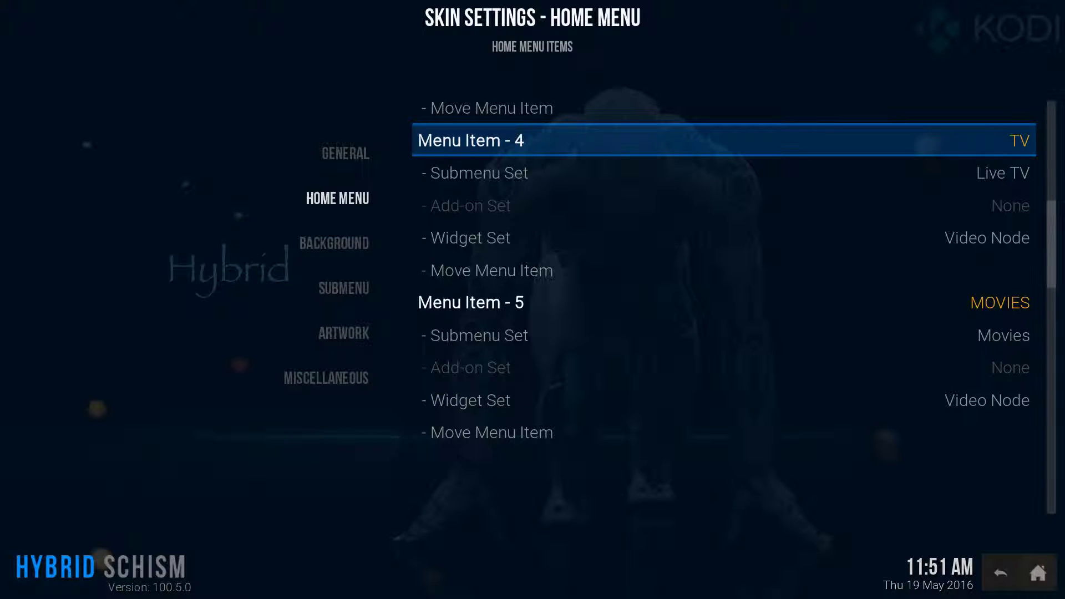
key("Return")
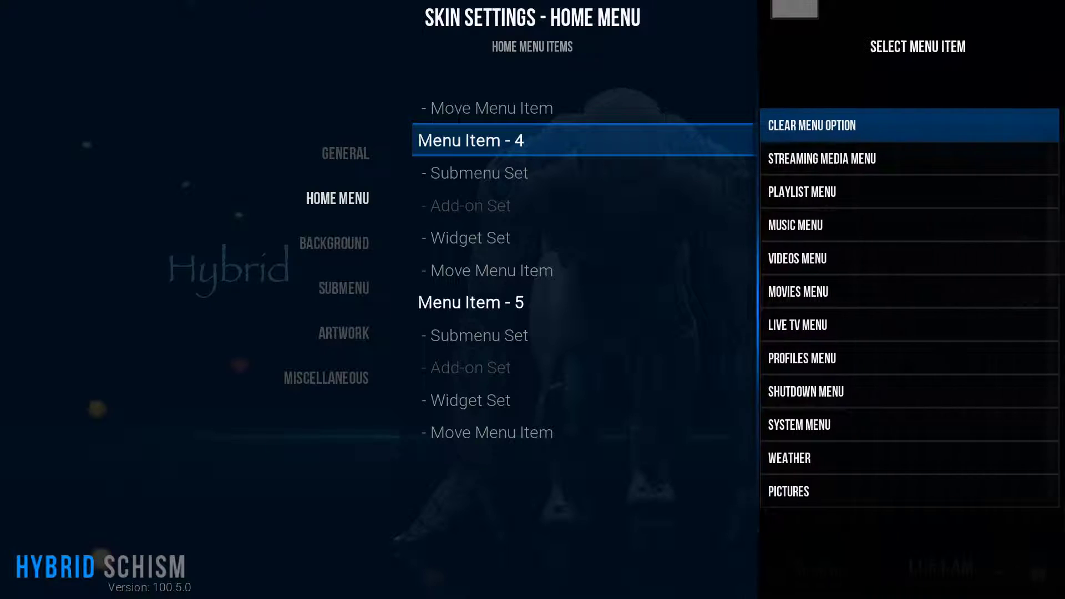
Step: Choose Video - Nodes from the Videos Menu as the content type for Menu Item - 4
key("Down")
key("Down")
key("Down")
key("Down")
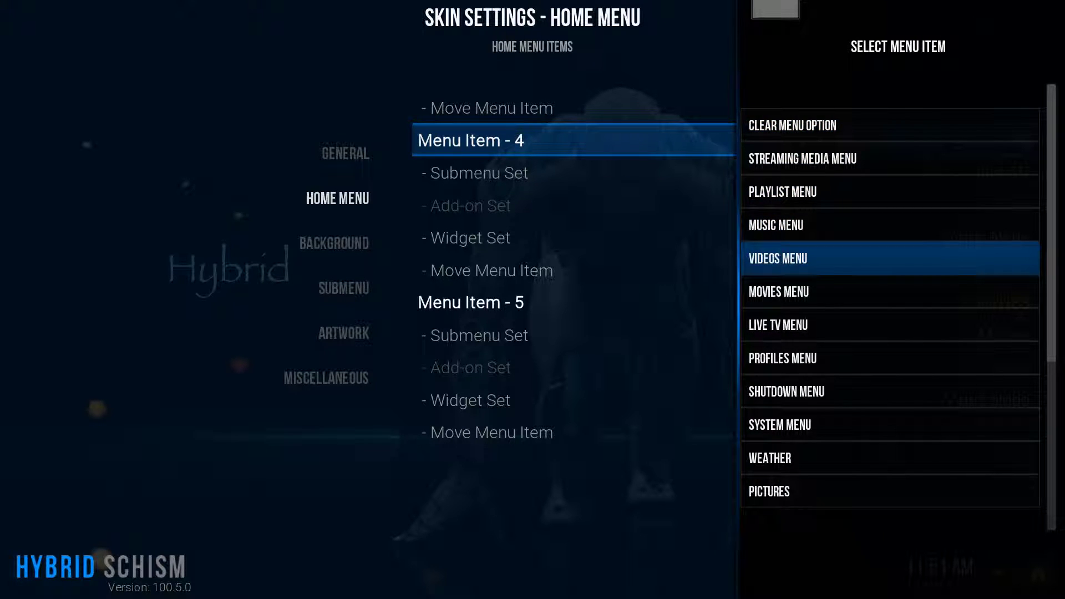
key("Return")
key("Up")
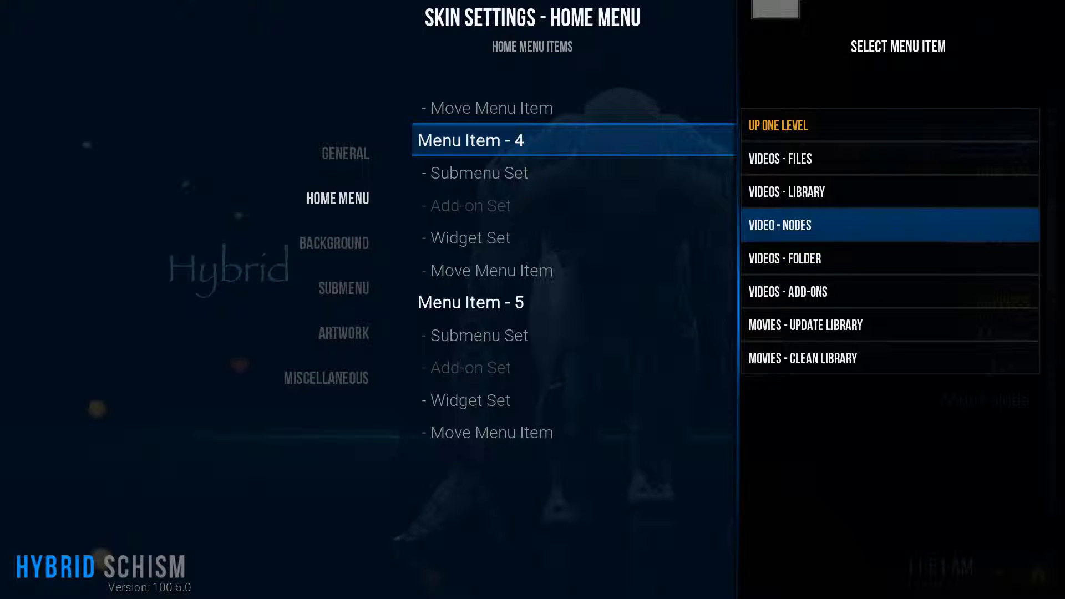
key("Return")
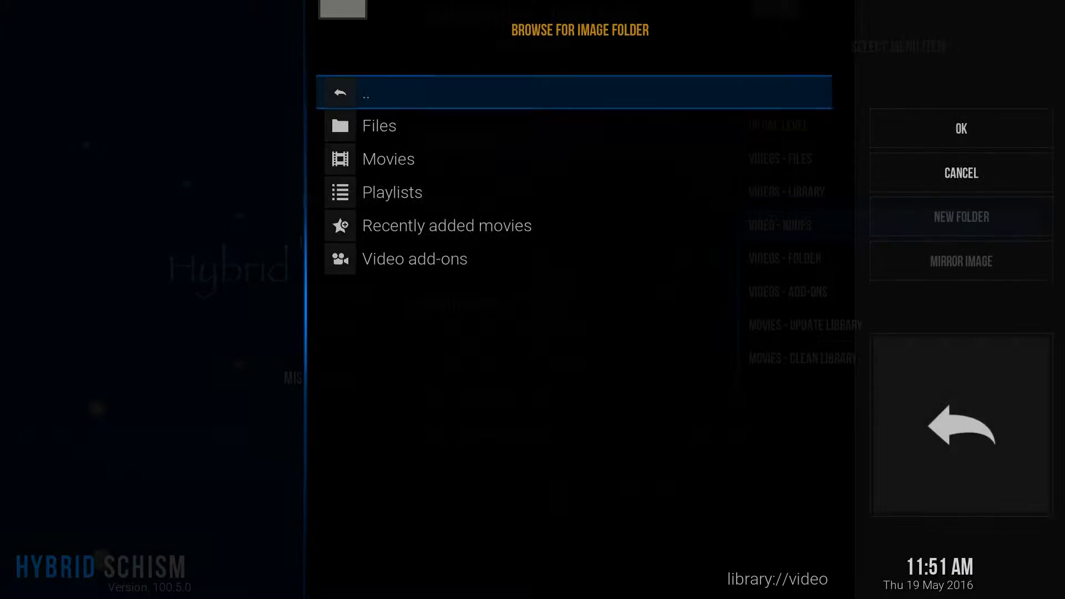
Step: Browse the video add-ons and open Exodus as the source for the TV menu item
key("Up")
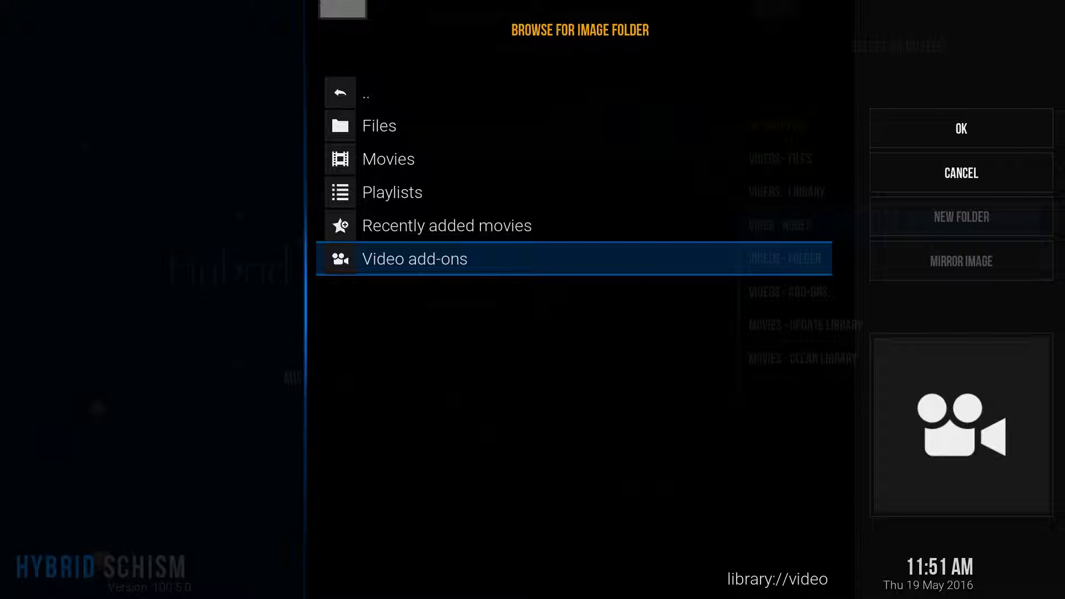
key("Return")
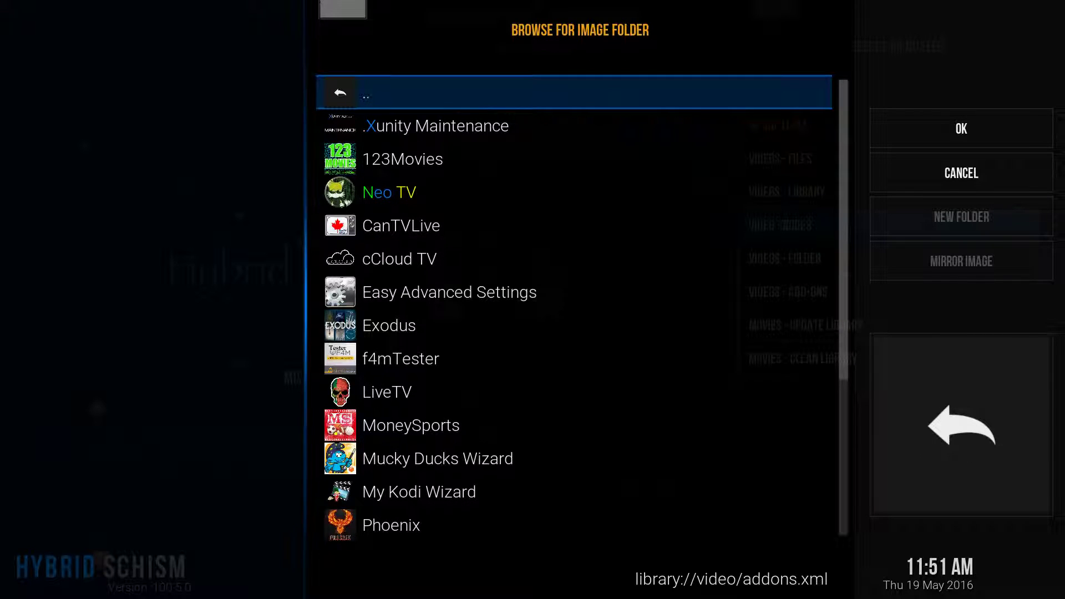
key("Down")
key("Down")
key("Down")
key("Down")
key("Down")
key("Down")
key("Down")
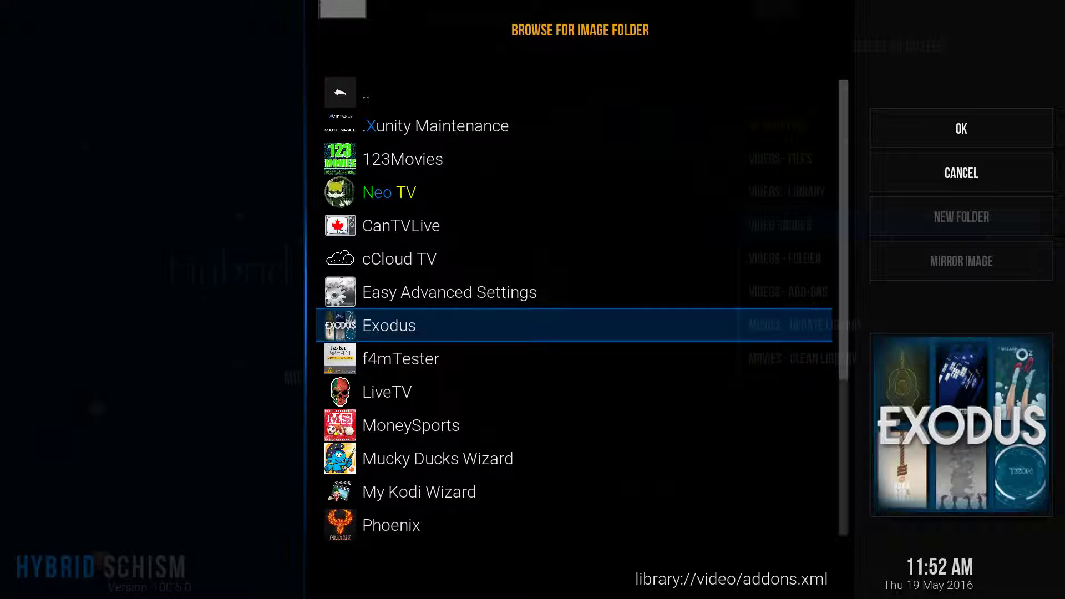
key("Return")
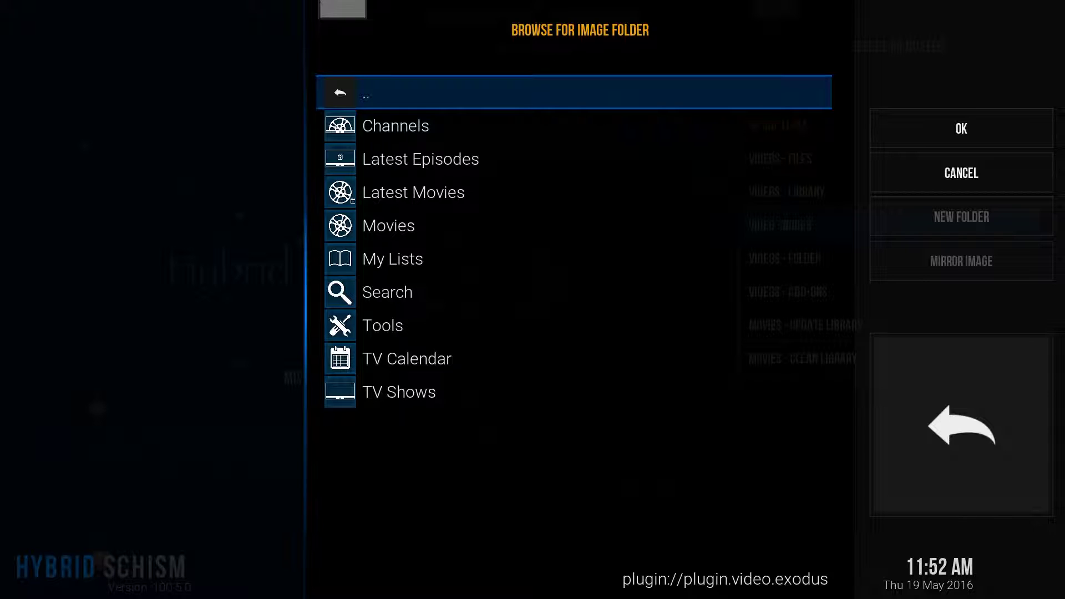
Step: Open My Lists within Exodus to reach the Trakt lists
key("Down")
key("Down")
key("Down")
key("Down")
key("Down")
key("Down")
key("Down")
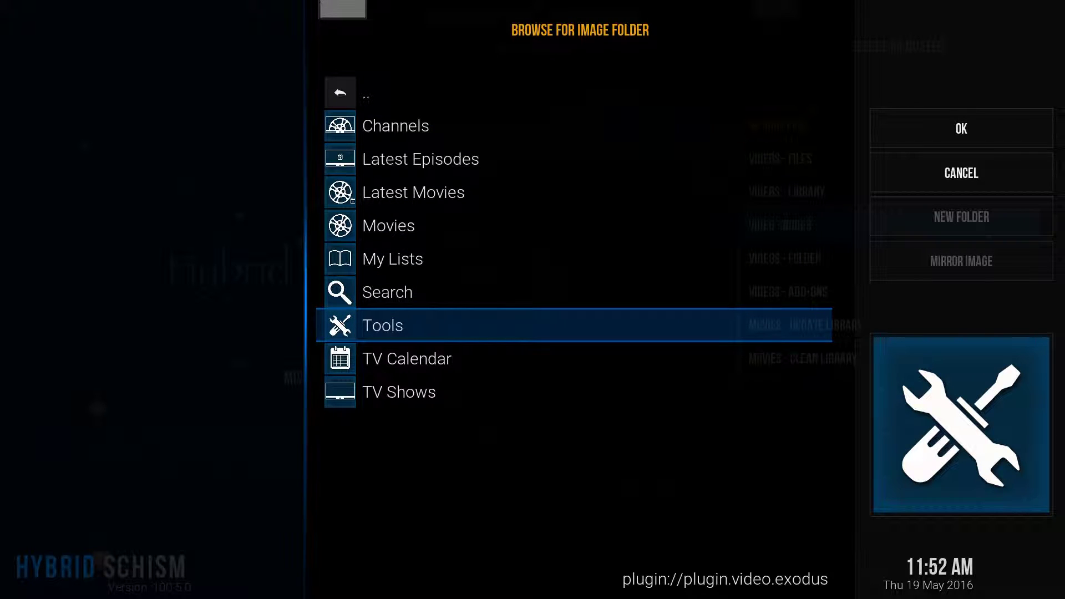
key("Up")
key("Up")
key("Up")
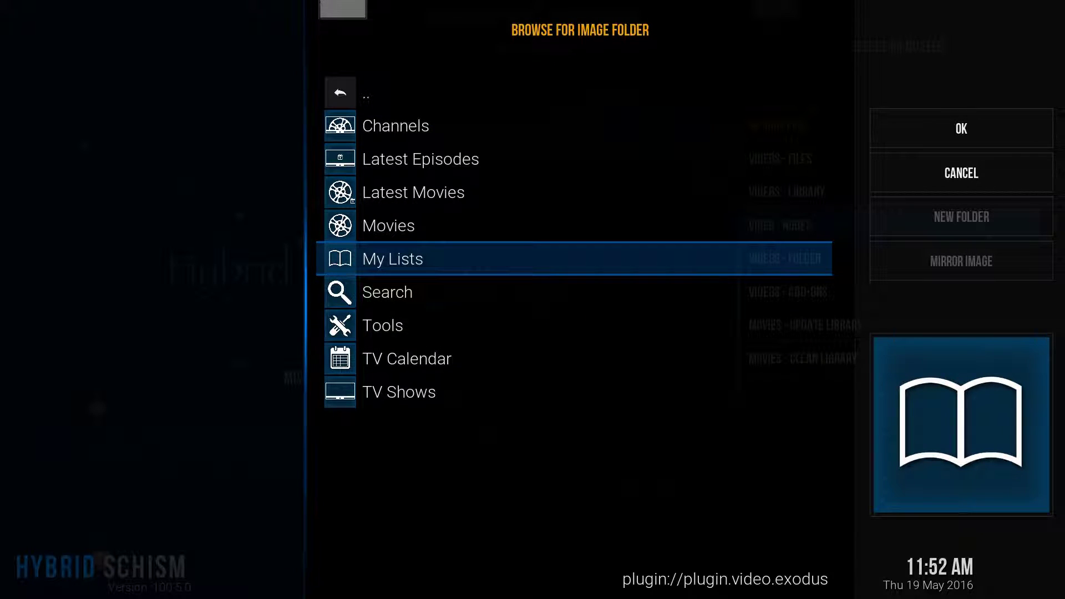
key("Return")
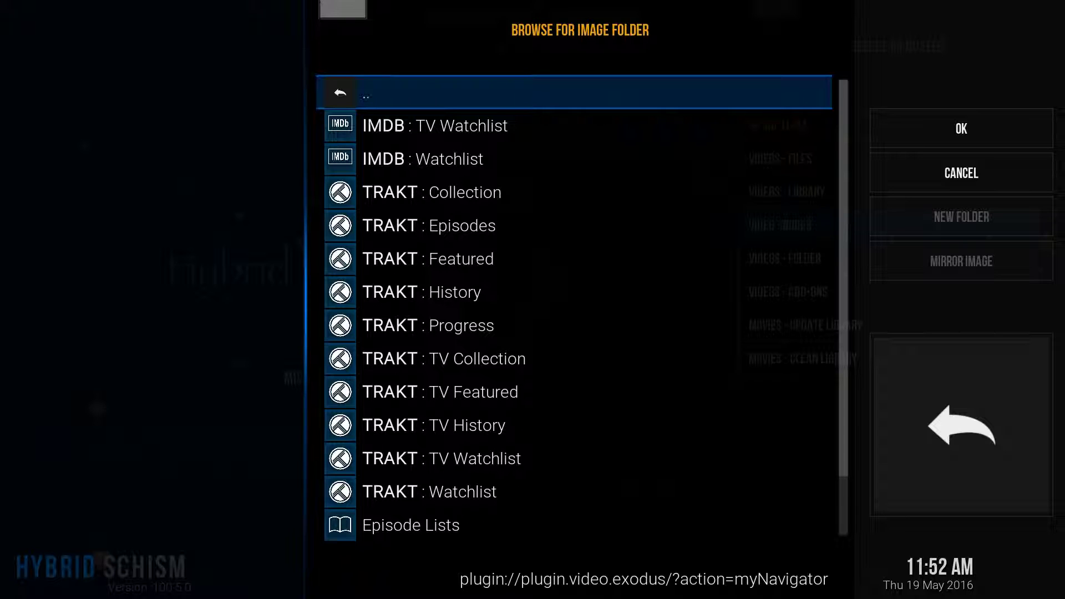
Step: Open TV Show Lists and highlight the account's personal list
key("Up")
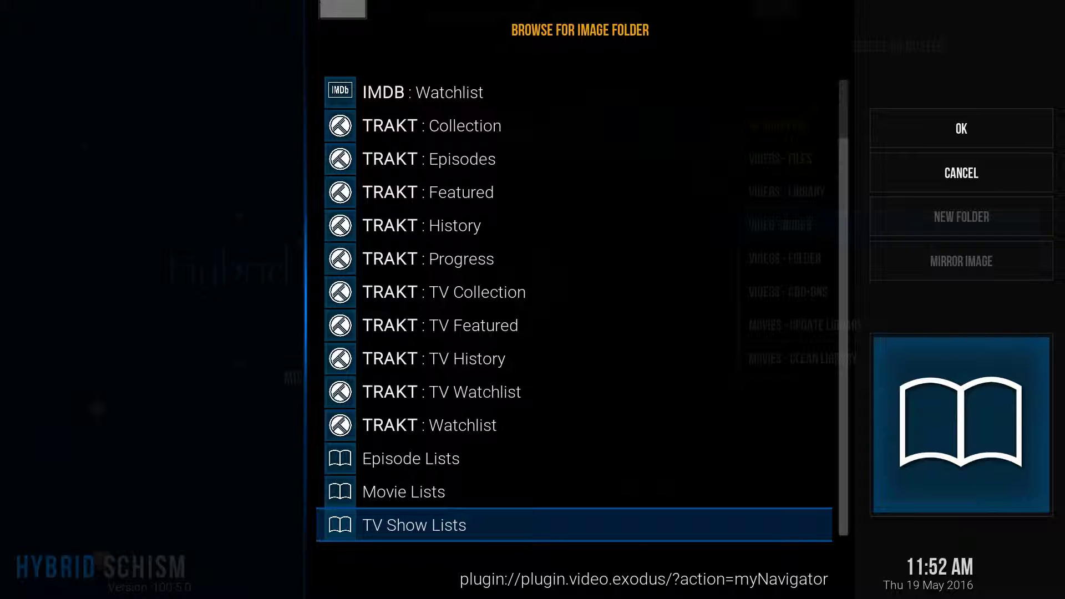
key("Return")
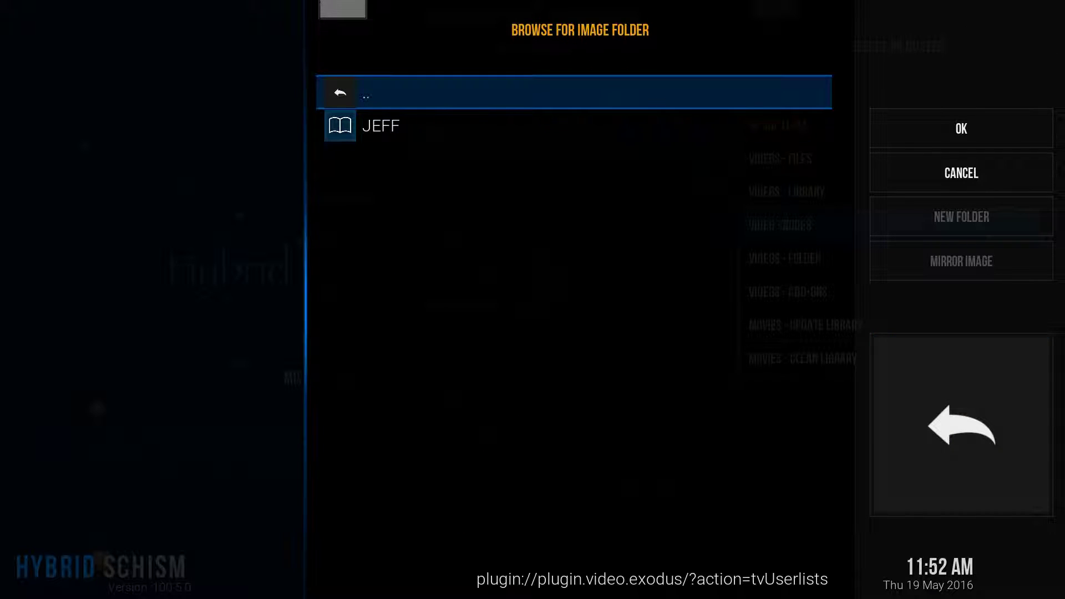
key("Down")
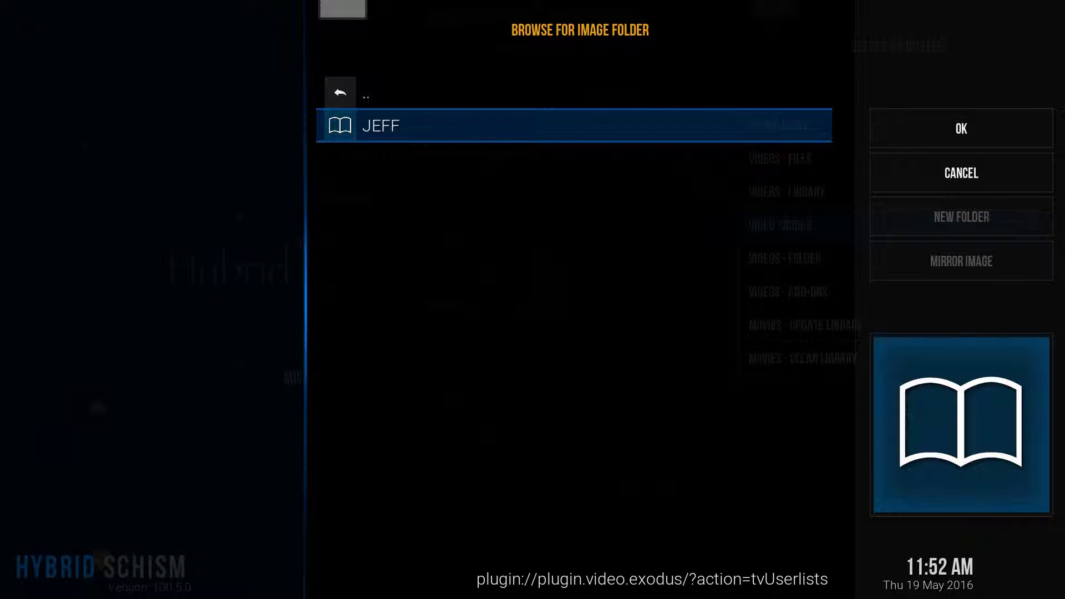
Step: Switch to Chrome to compare the personal list on the Trakt lists page, and return to Kodi
key("ctrl+Up")
left_click(637, 39)
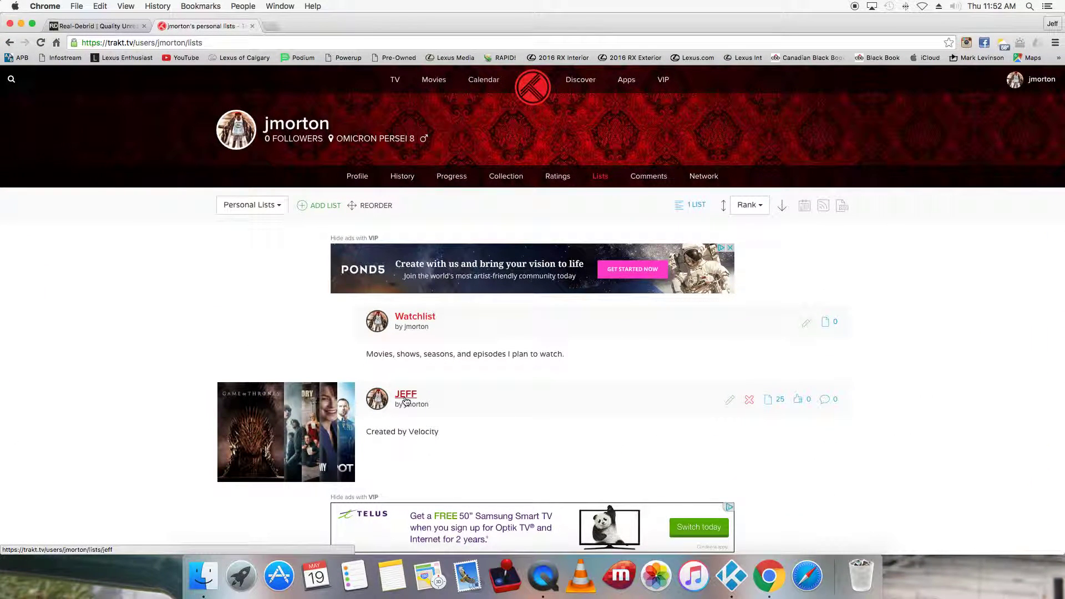
key("ctrl+Up")
left_click(460, 37)
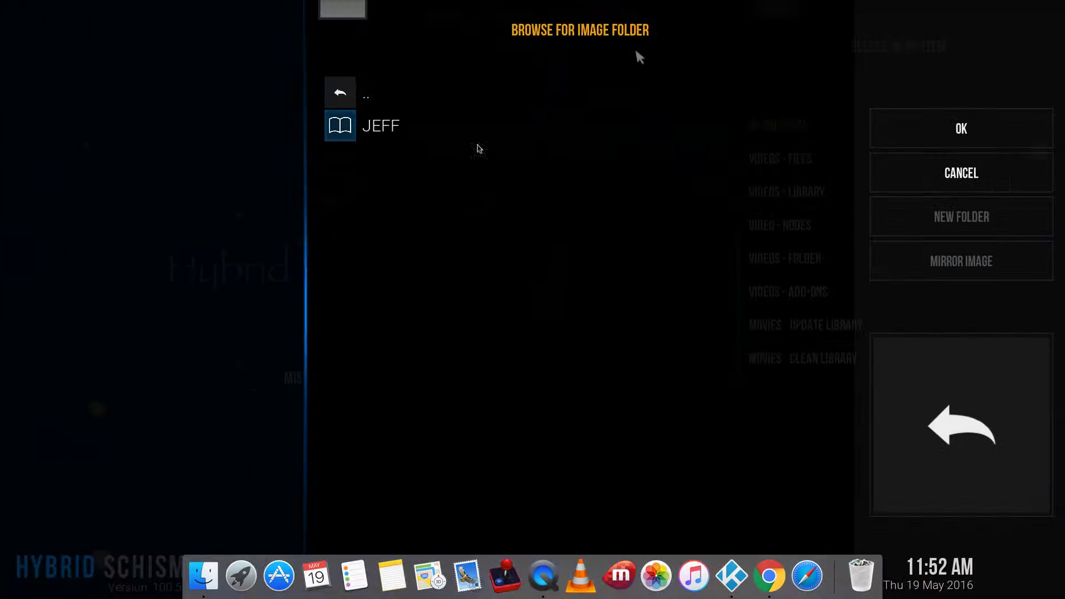
Step: Open the personal TV show list and confirm it as the folder for Menu Item - 4
left_click(398, 132)
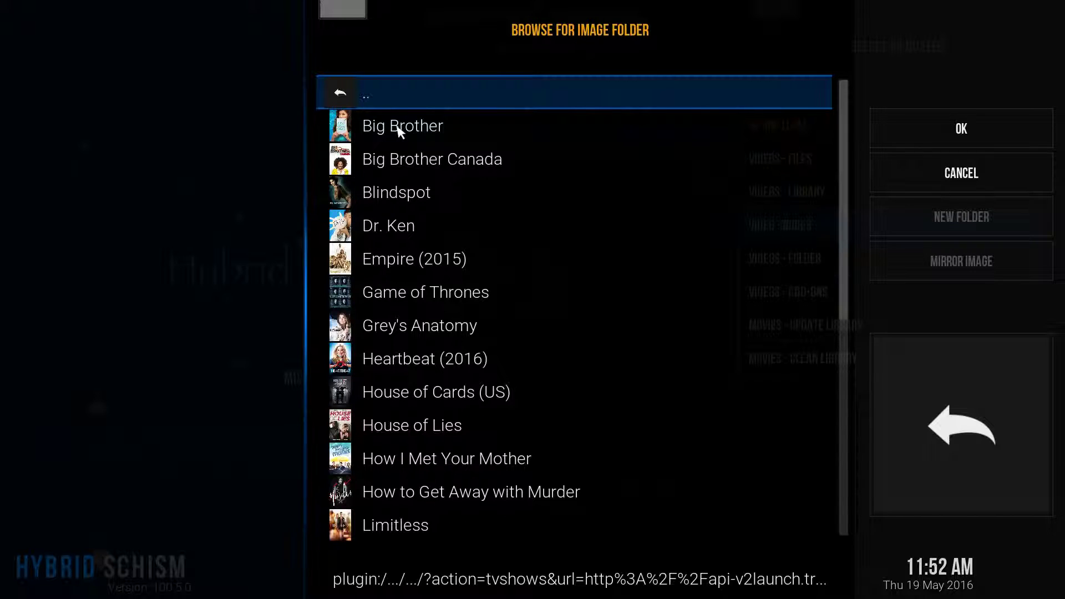
key("Right")
key("Right")
key("Return")
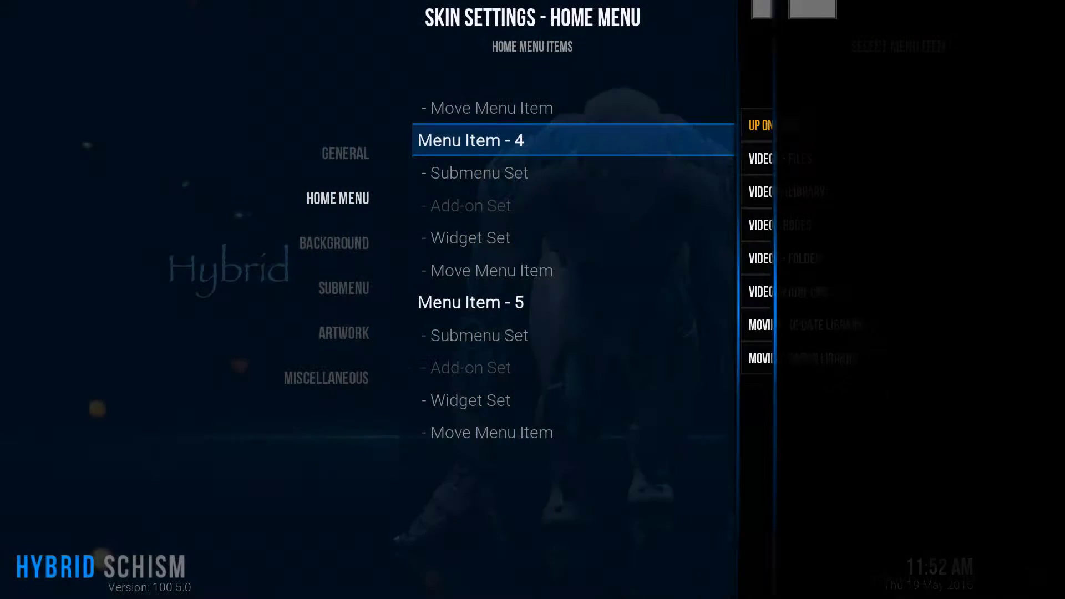
Step: Replace the default label of Menu Item - 4 with TV
key("BackSpace")
key("BackSpace")
key("BackSpace")
key("BackSpace")
key("BackSpace")
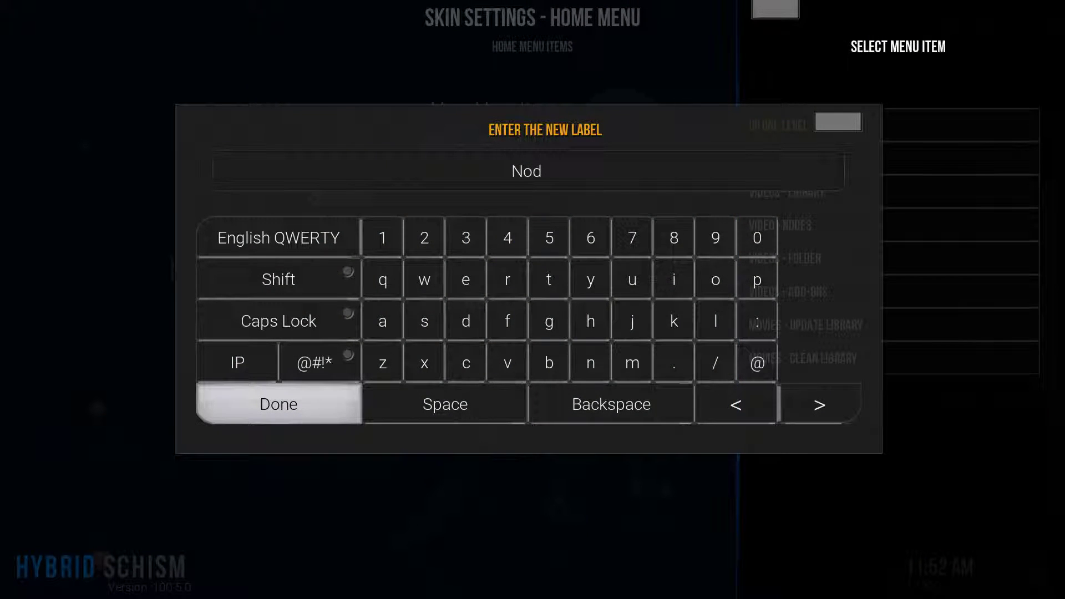
type("TV")
key("Return")
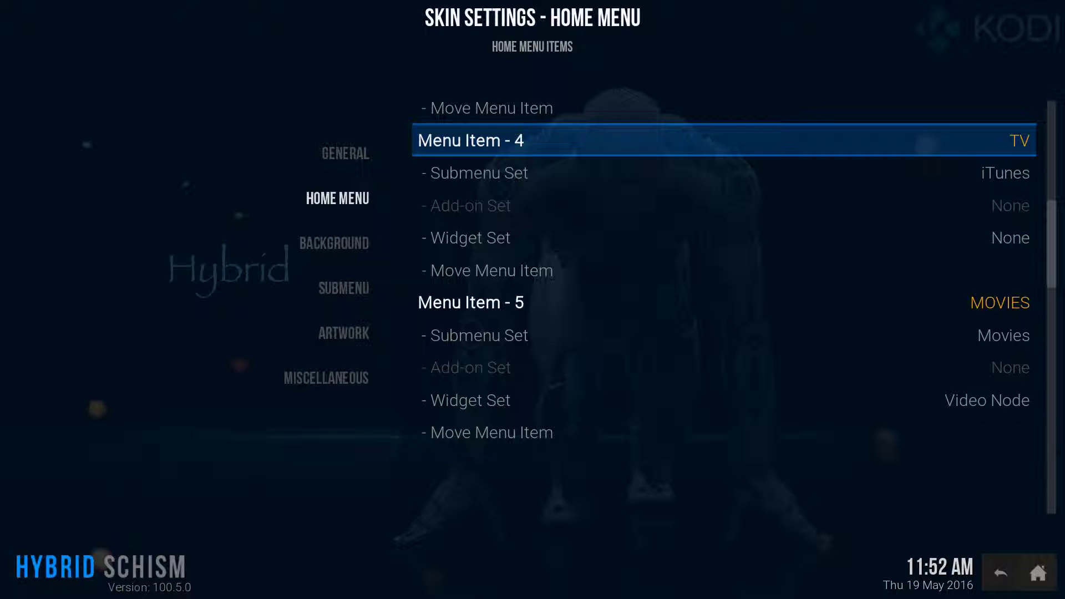
Step: Set the widget set of Menu Item - 4 to TV - Node
key("Down")
key("Down")
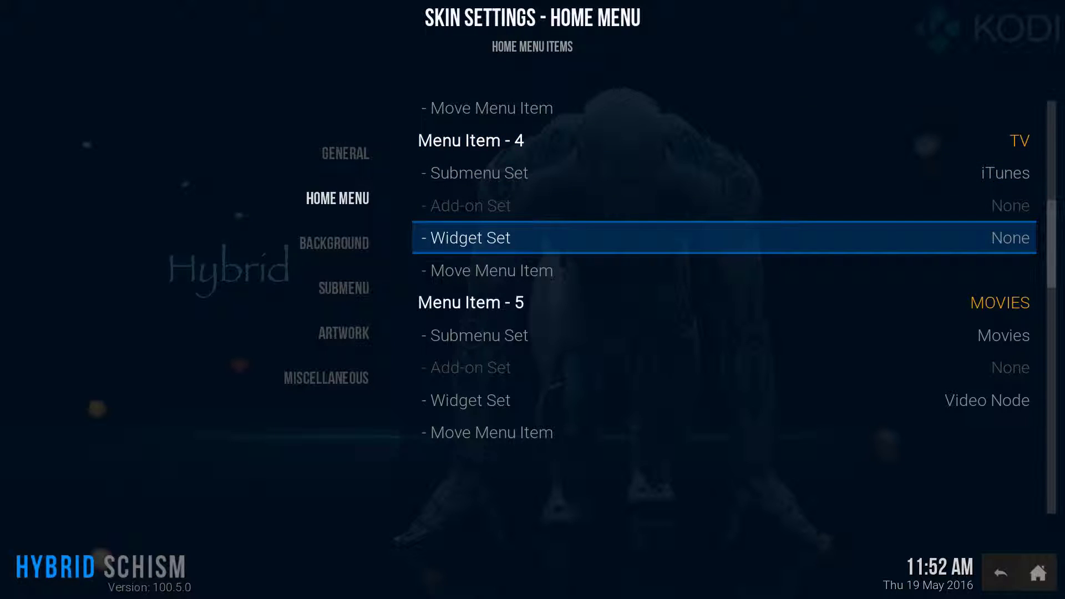
key("Up")
key("Down")
key("Return")
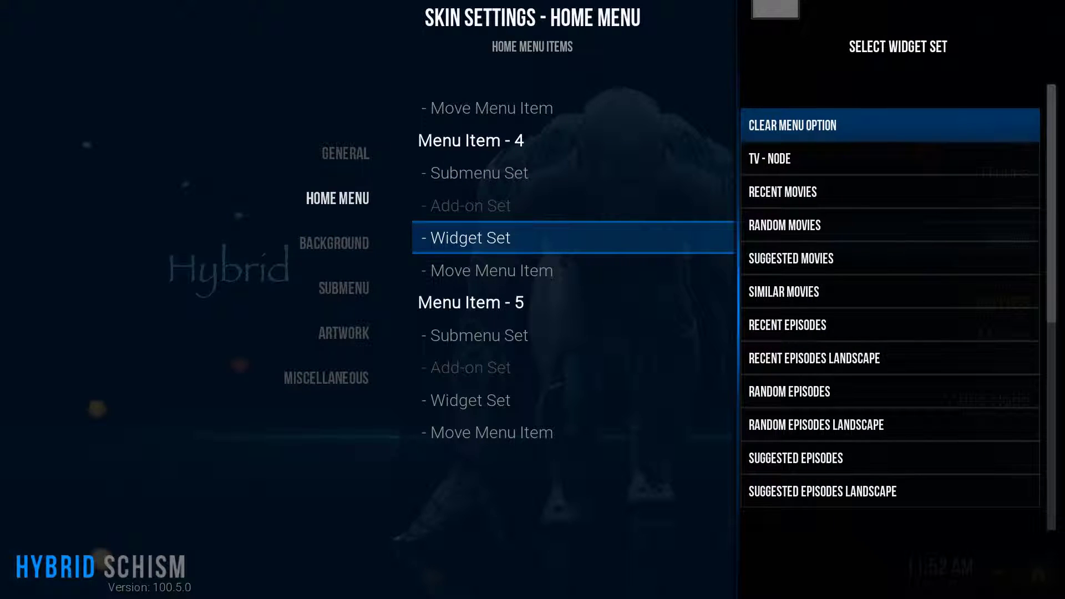
key("Down")
key("Return")
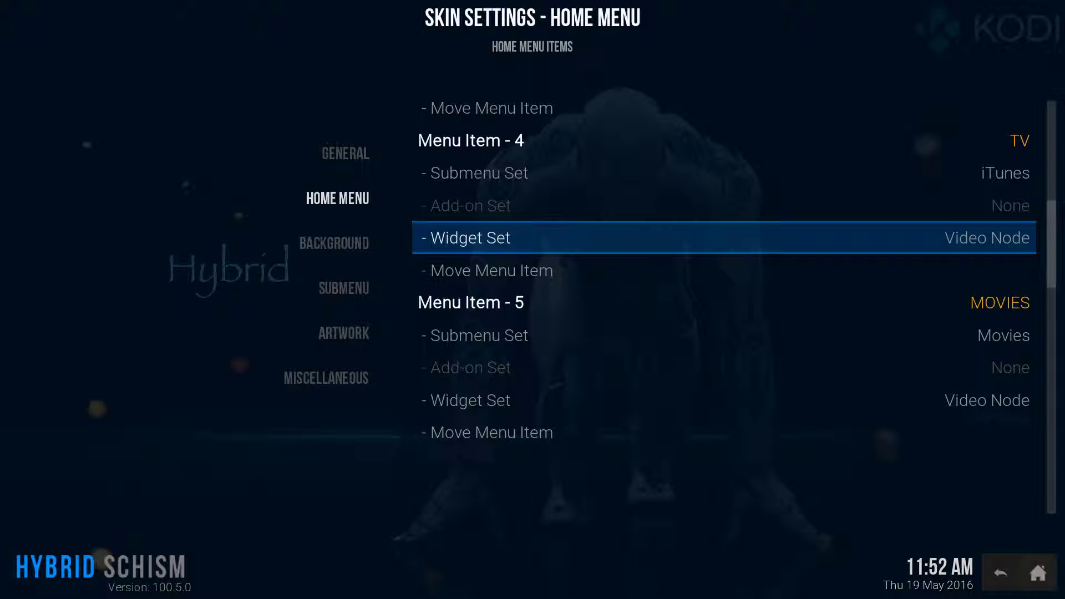
Step: Set the submenu set of Menu Item - 4 to Live TV
key("Up")
key("Up")
key("Down")
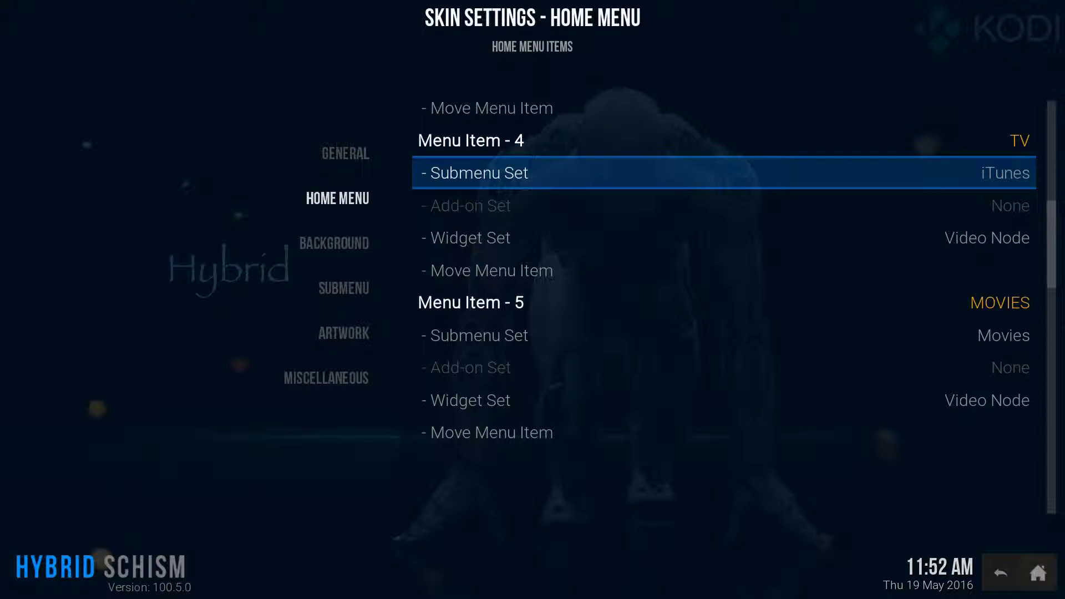
key("Return")
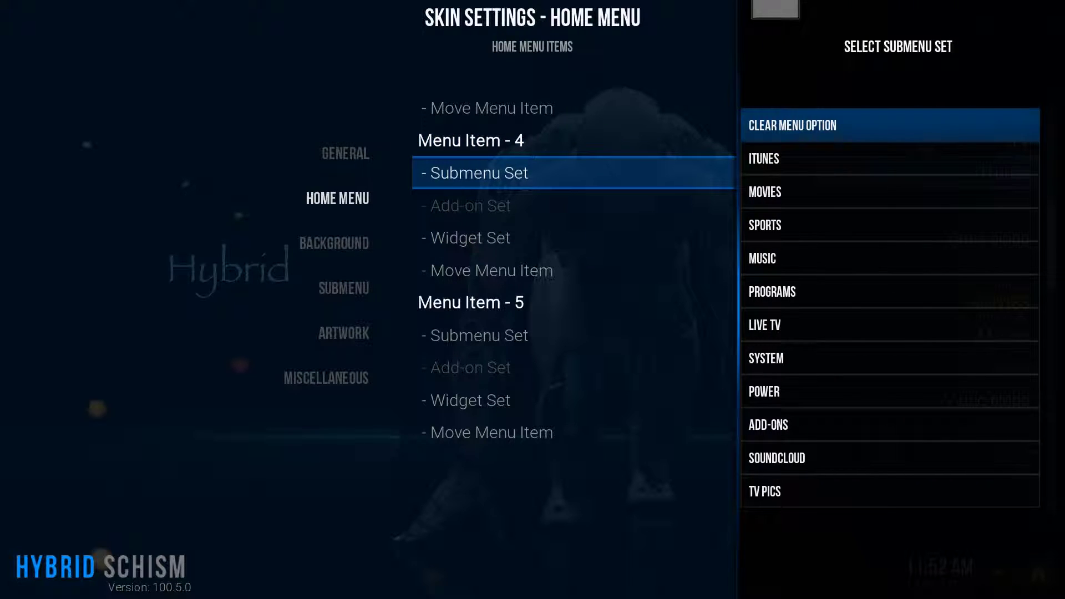
key("Down")
key("Down")
key("Down")
key("Down")
key("Down")
key("Down")
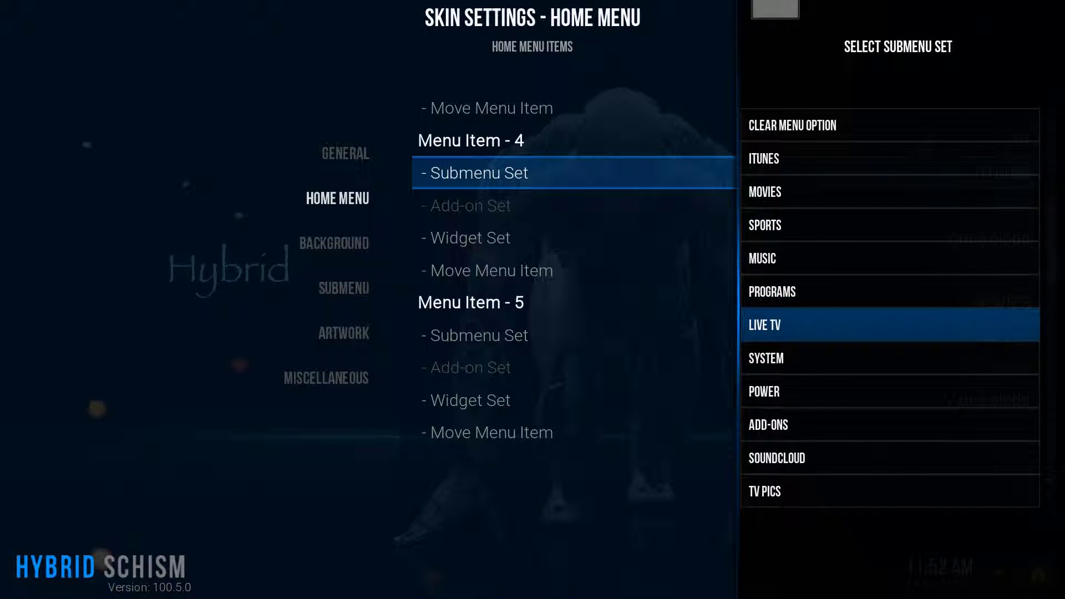
key("Return")
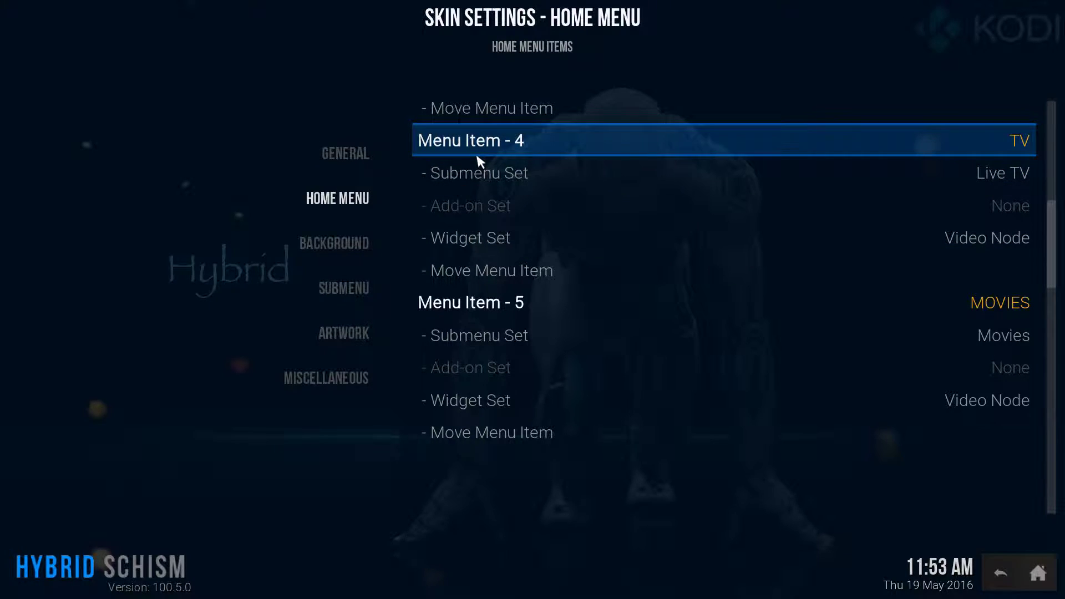
Step: Return to the home screen and enter the widget row of the TV item
key("BackSpace")
key("BackSpace")
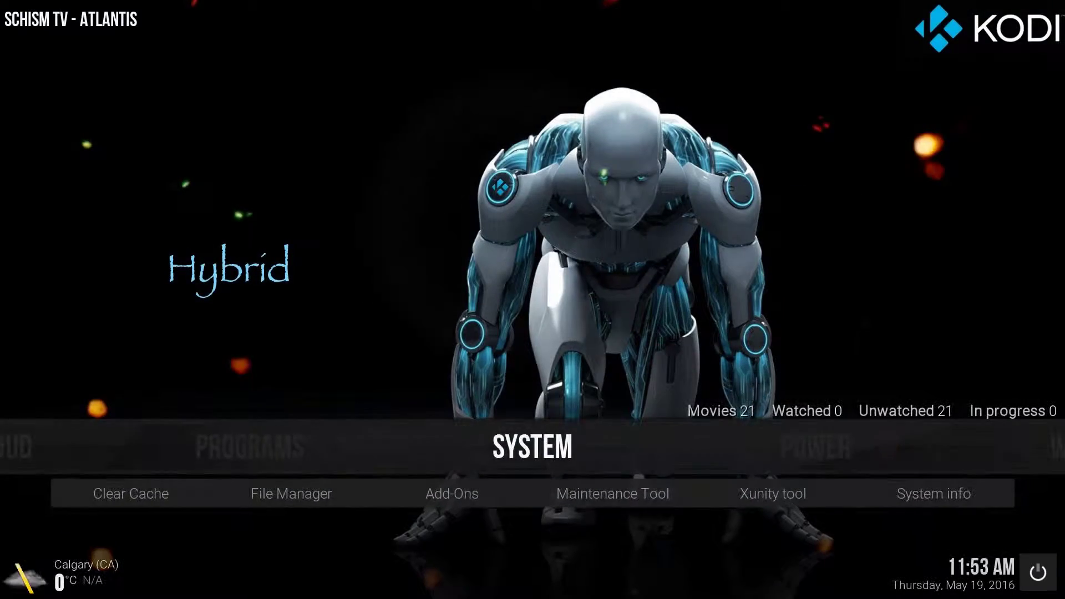
key("Left")
key("Left")
key("Left")
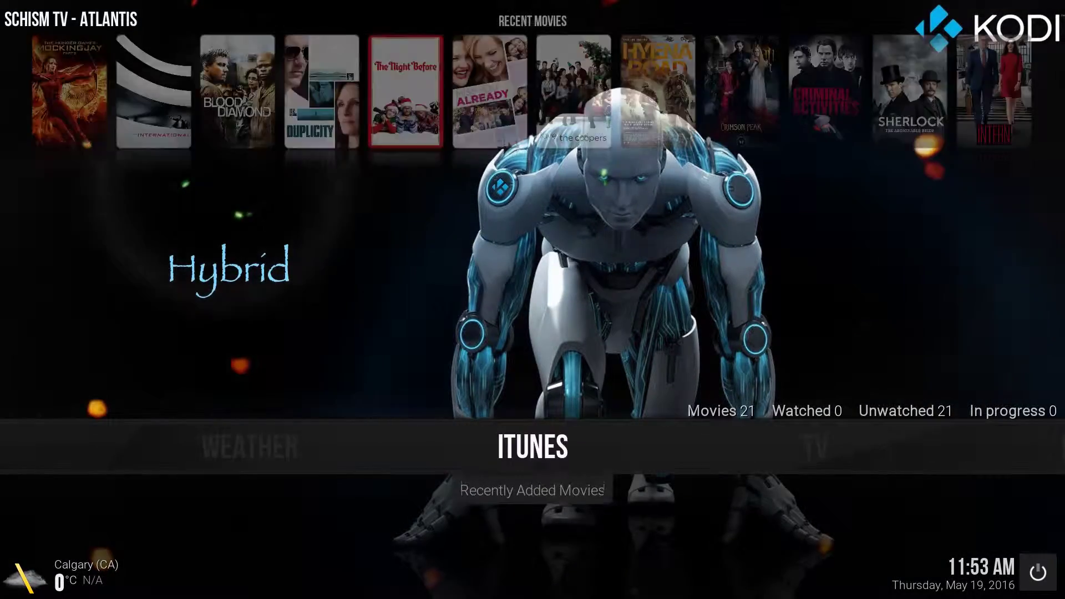
key("Right")
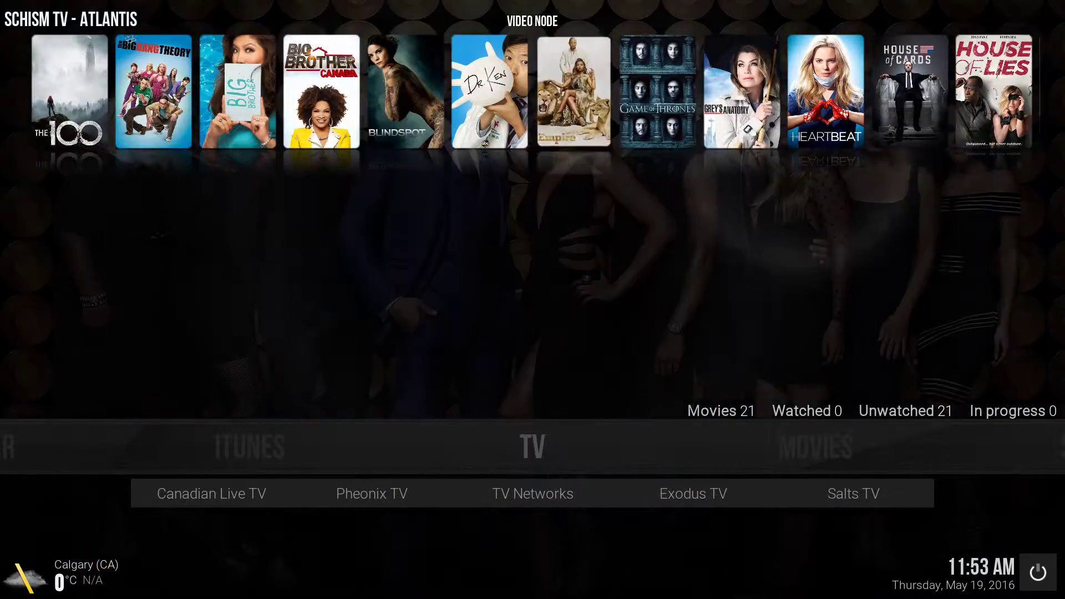
key("Left")
key("Right")
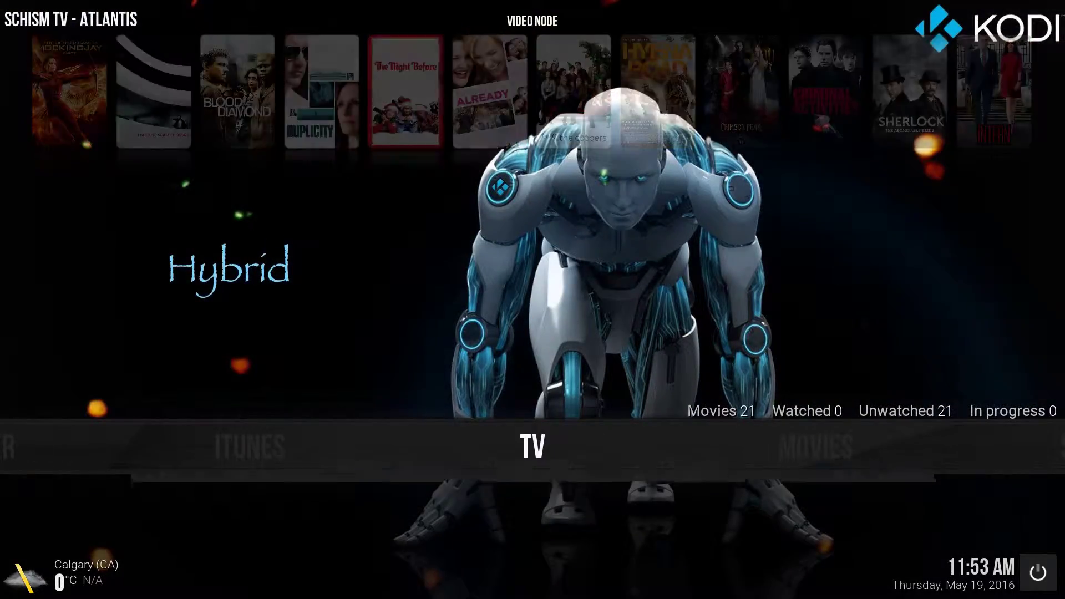
key("Up")
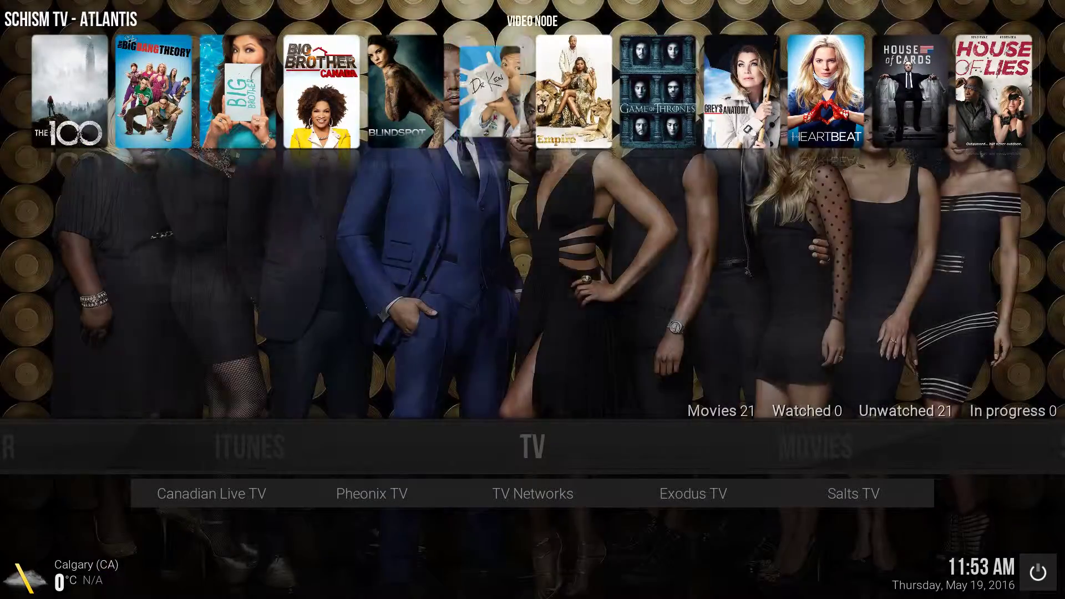
Step: Browse the show posters and their descriptions in the TV widget row
key("Right")
key("Right")
key("Right")
key("Right")
key("Right")
key("Right")
key("Right")
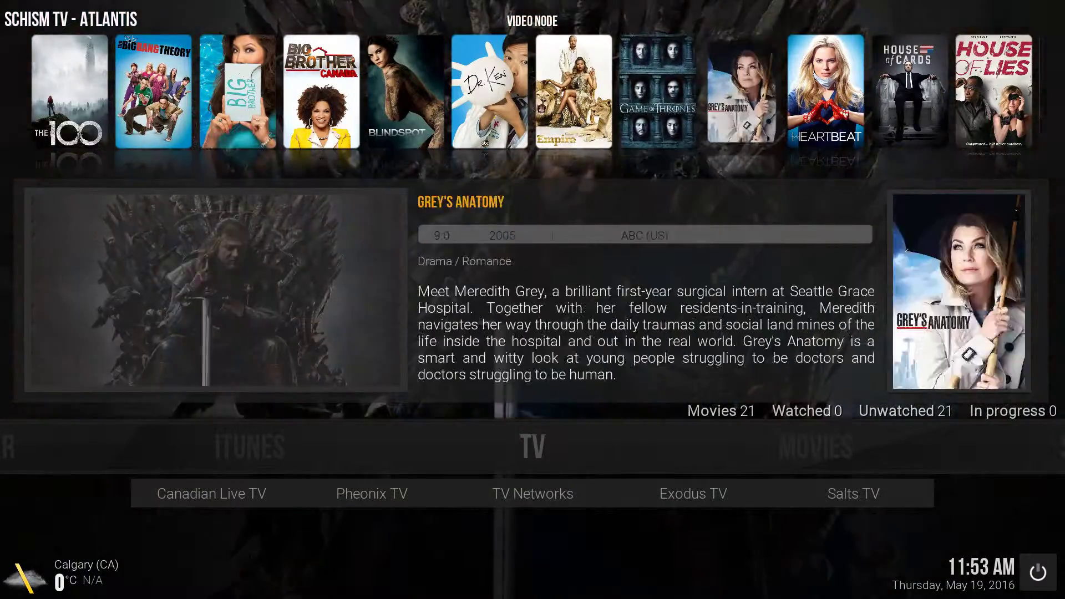
key("Left")
key("Left")
key("Left")
key("Left")
key("Left")
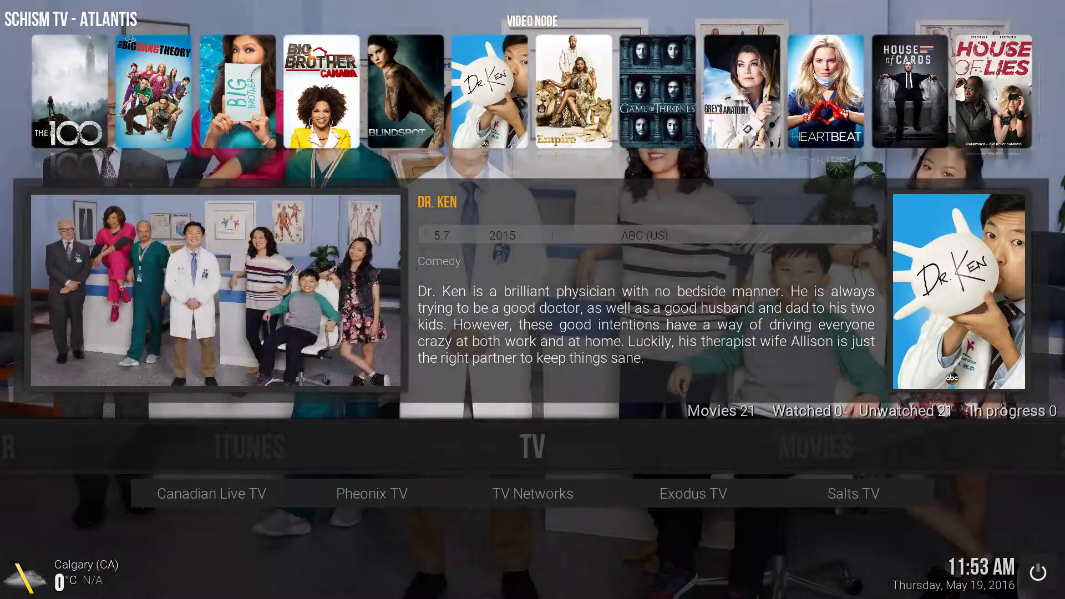
Step: Look through the submenu entries below the TV home item
key("Down")
key("Down")
key("Left")
key("Left")
key("Left")
key("Left")
key("Left")
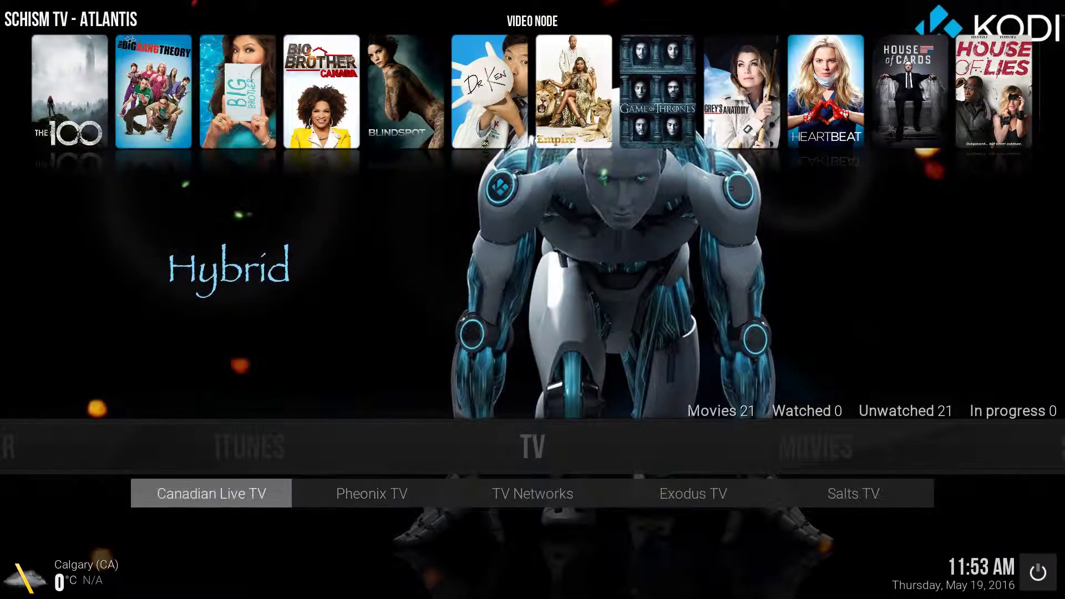
key("Left")
key("Left")
key("Left")
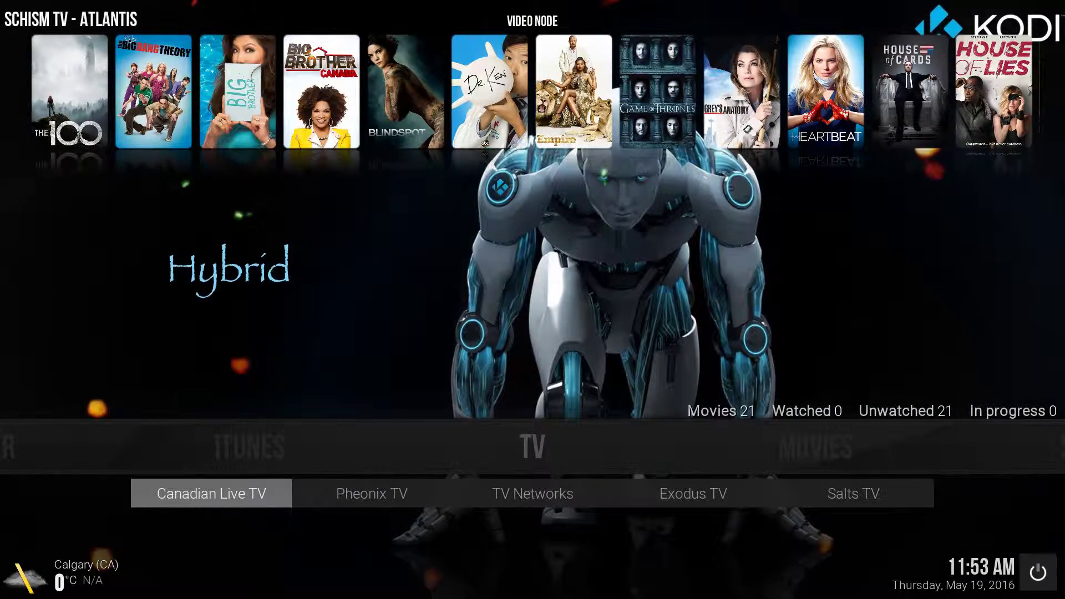
key("Right")
key("Right")
key("Right")
key("Right")
key("ctrl+Up")
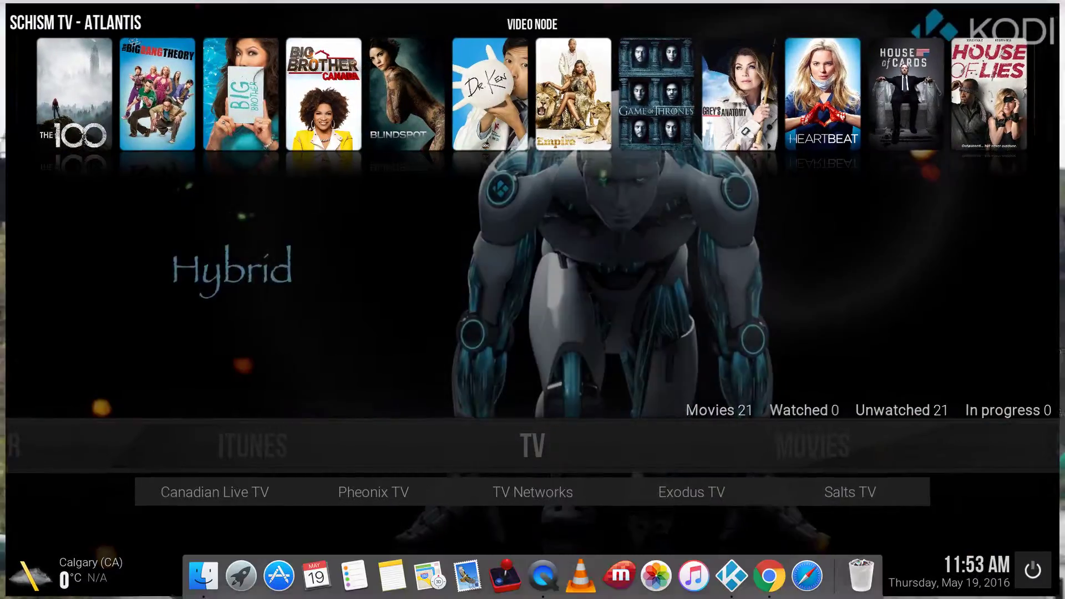
left_click(566, 49)
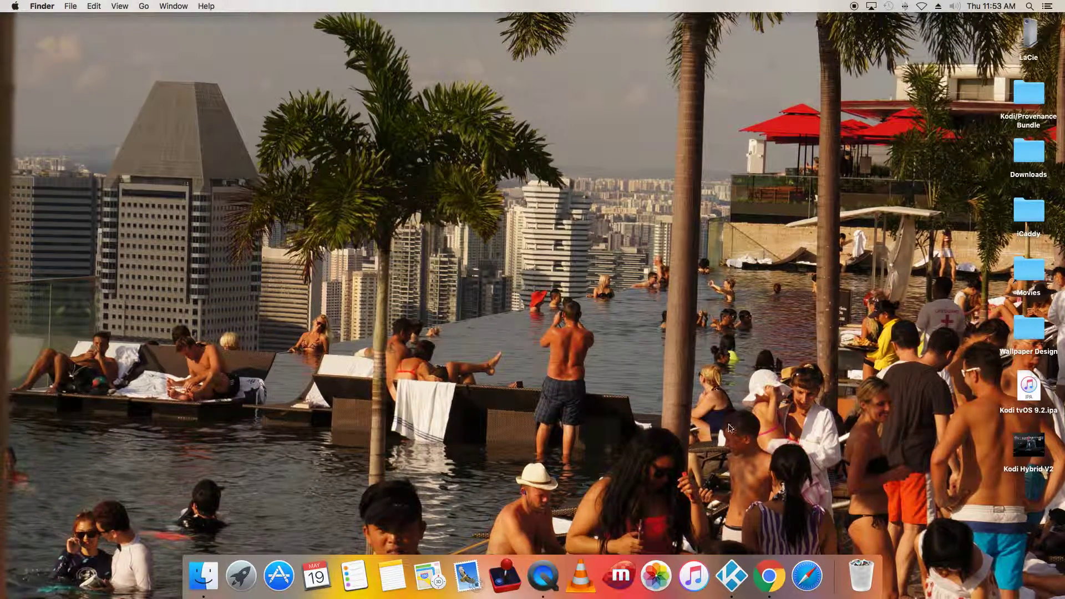
left_click(731, 569)
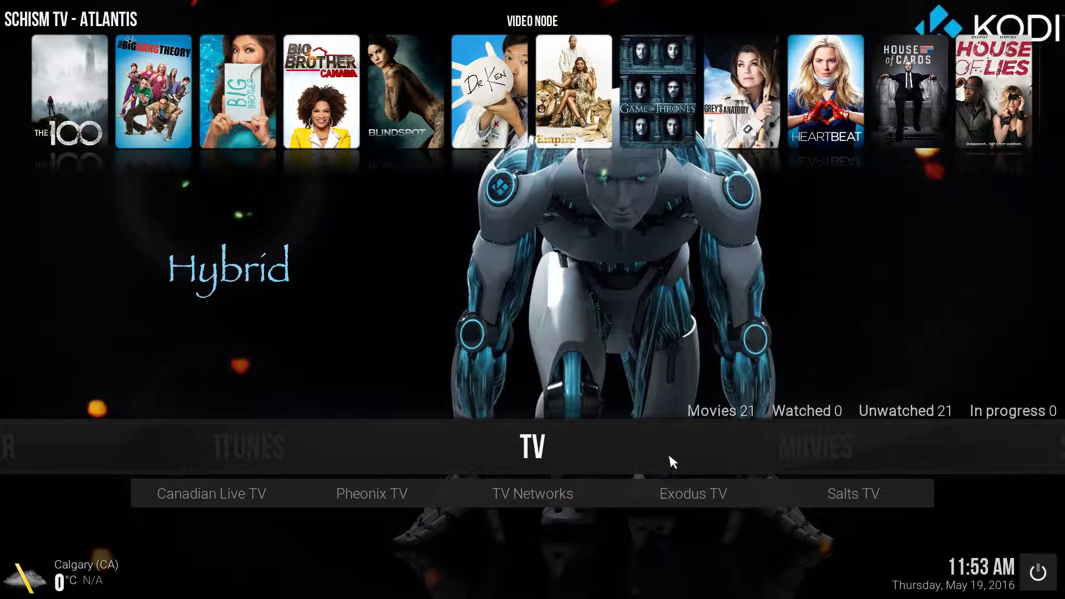
Step: Look through the home menu items, including Movies and Sports, and stop at System
scroll(668, 452, "down", 3)
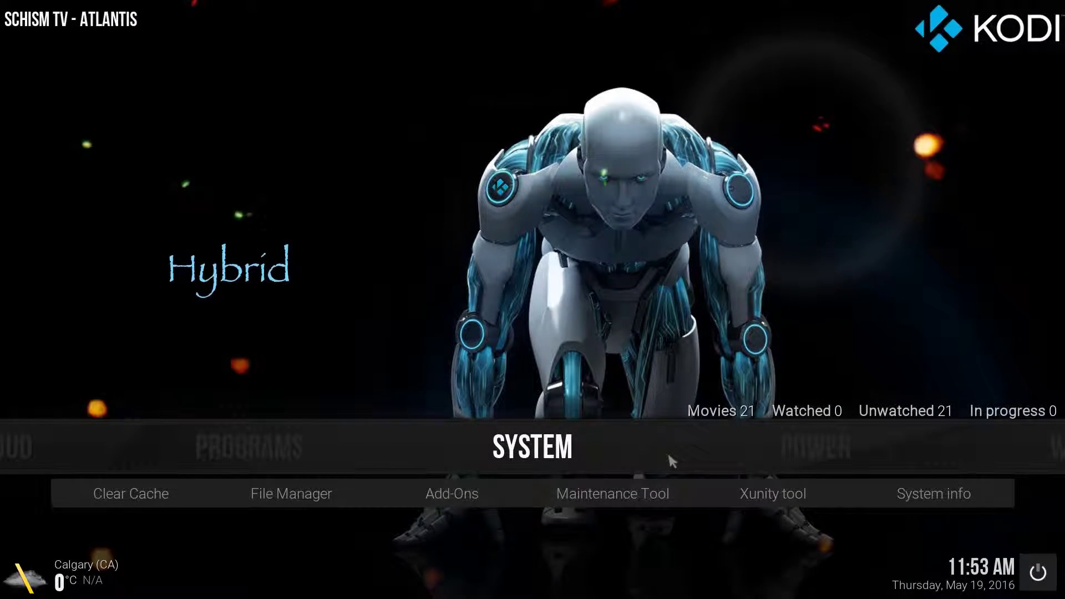
scroll(668, 451, "down", 4)
scroll(668, 452, "down", 2)
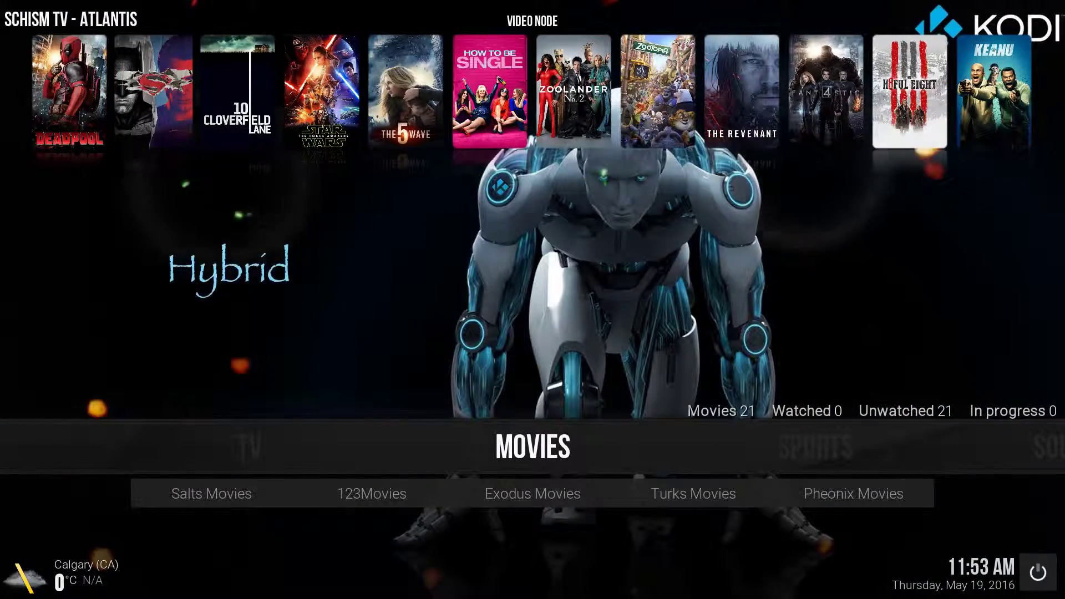
key("Right")
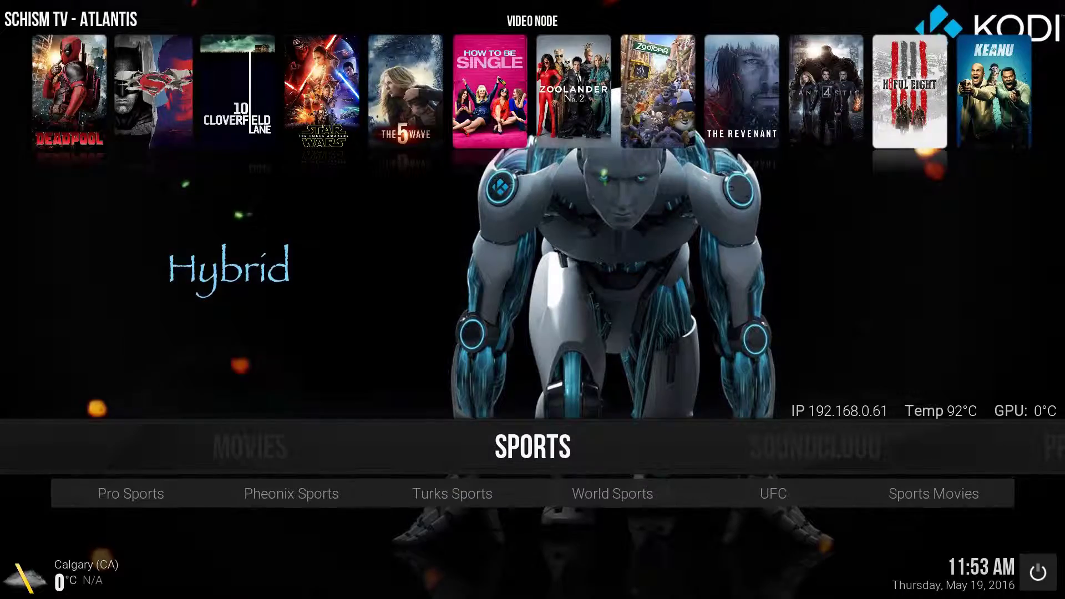
key("Right")
key("Right")
key("Right")
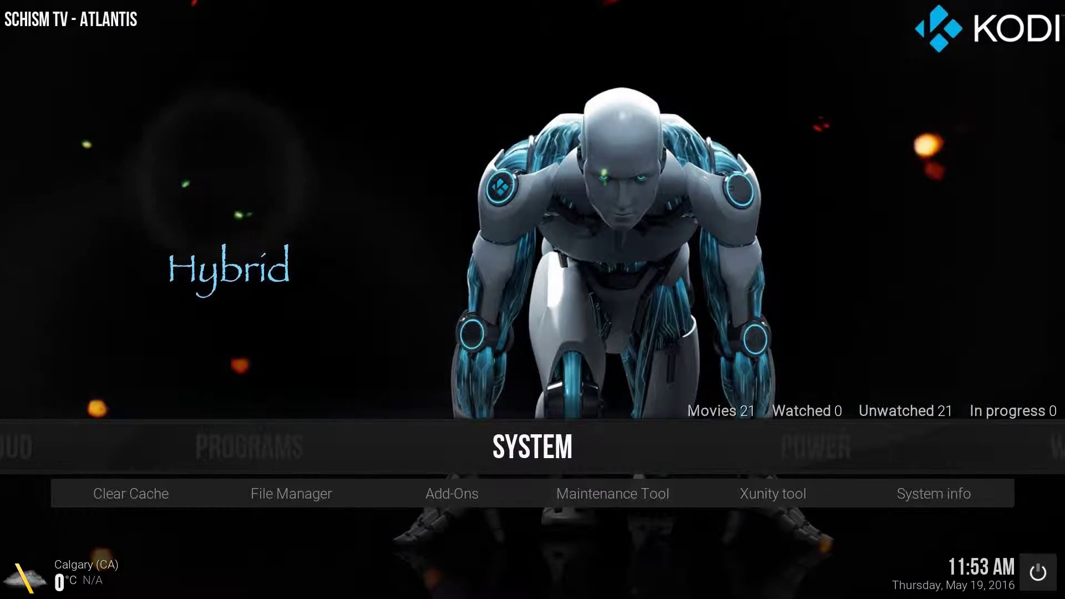
Step: Open the skin settings from System and enter the Home Menu items list
key("Return")
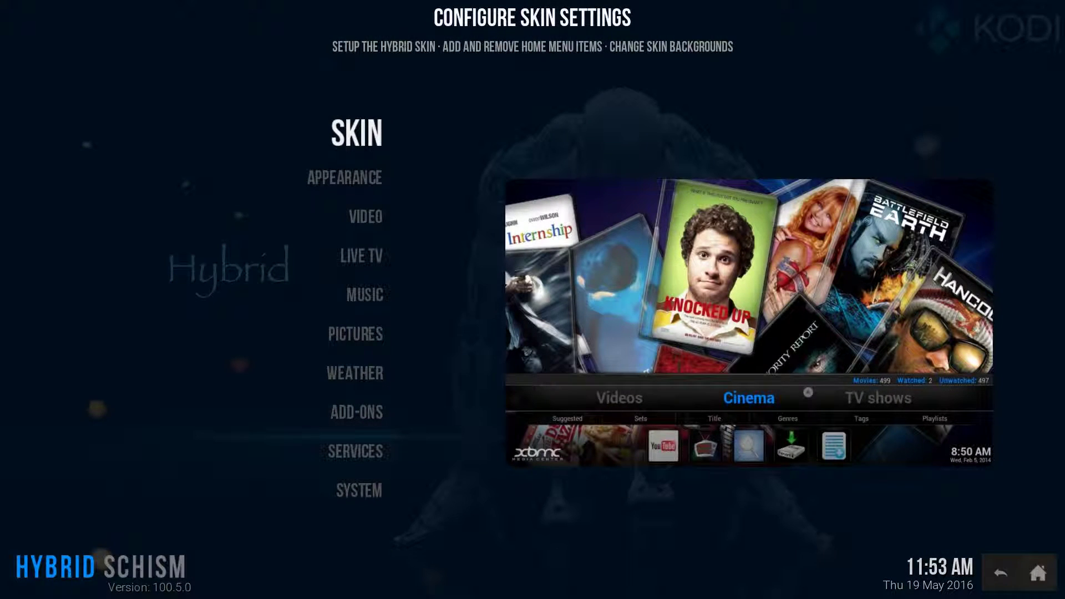
key("Return")
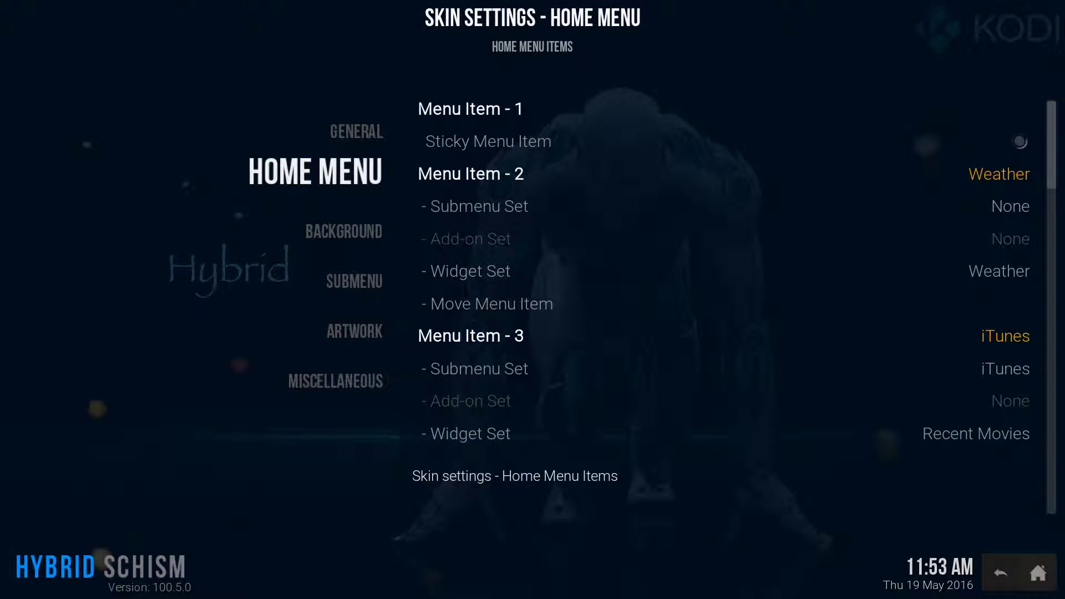
key("Down")
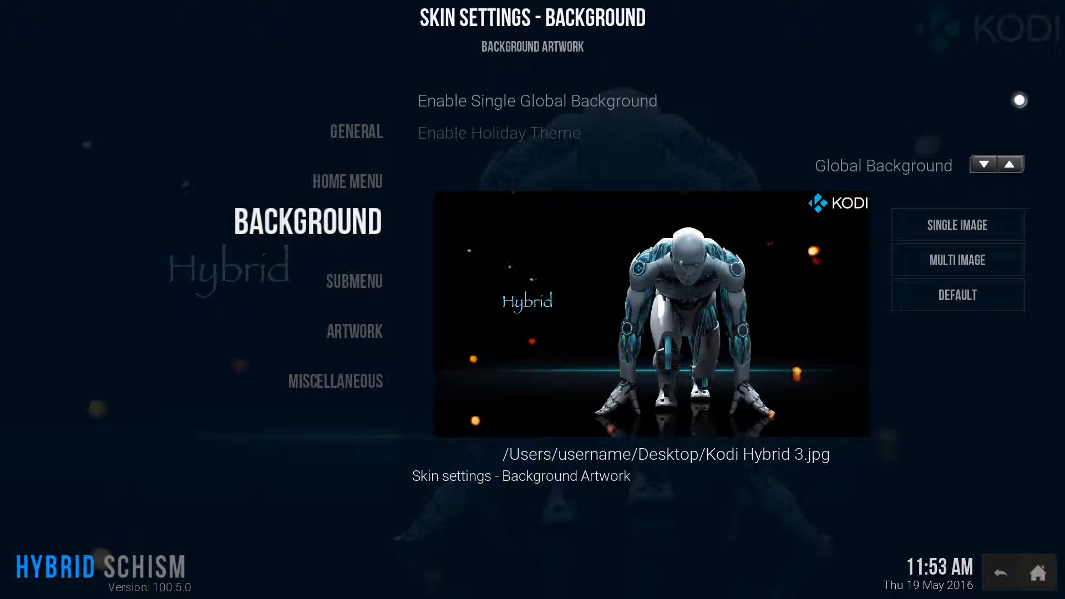
key("Right")
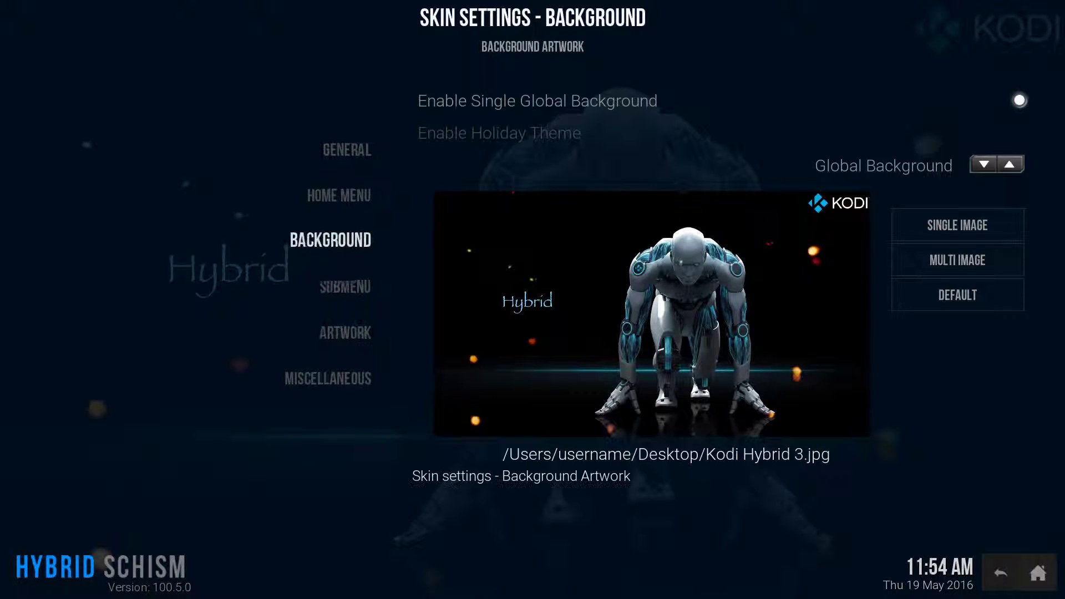
key("Left")
key("Up")
key("Right")
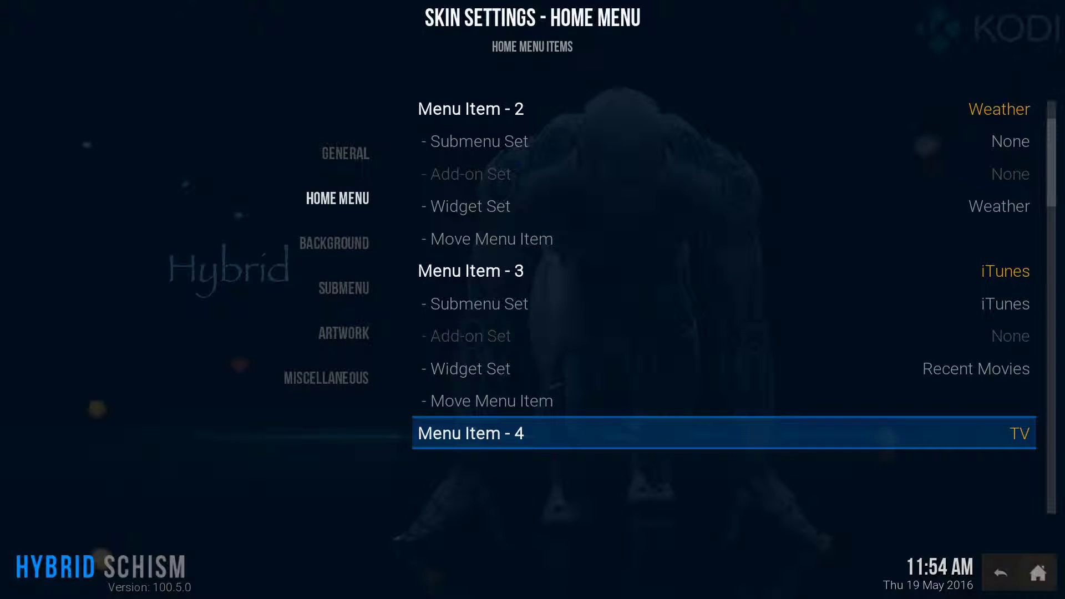
key("Right")
Step: Choose a video node from the Videos menu as the target of Menu Item 5
key("Down")
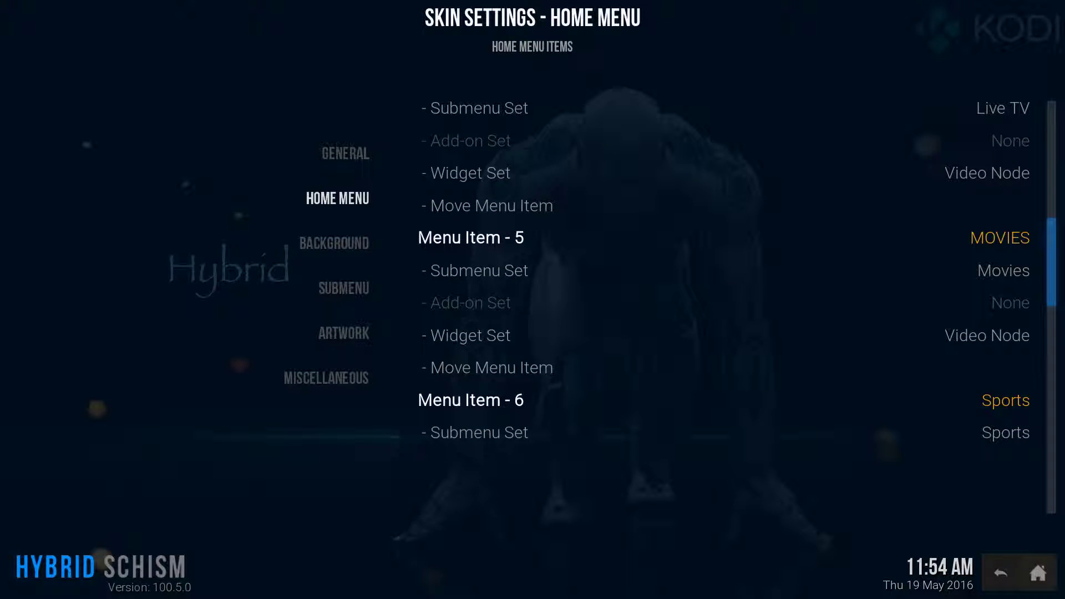
key("Left")
key("Down")
key("Down")
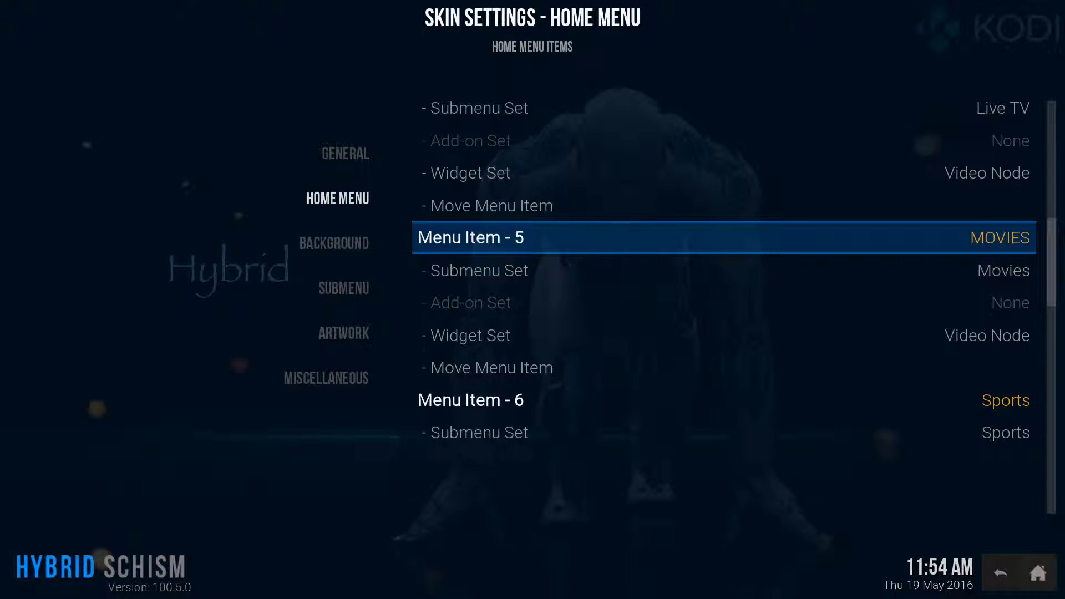
key("Return")
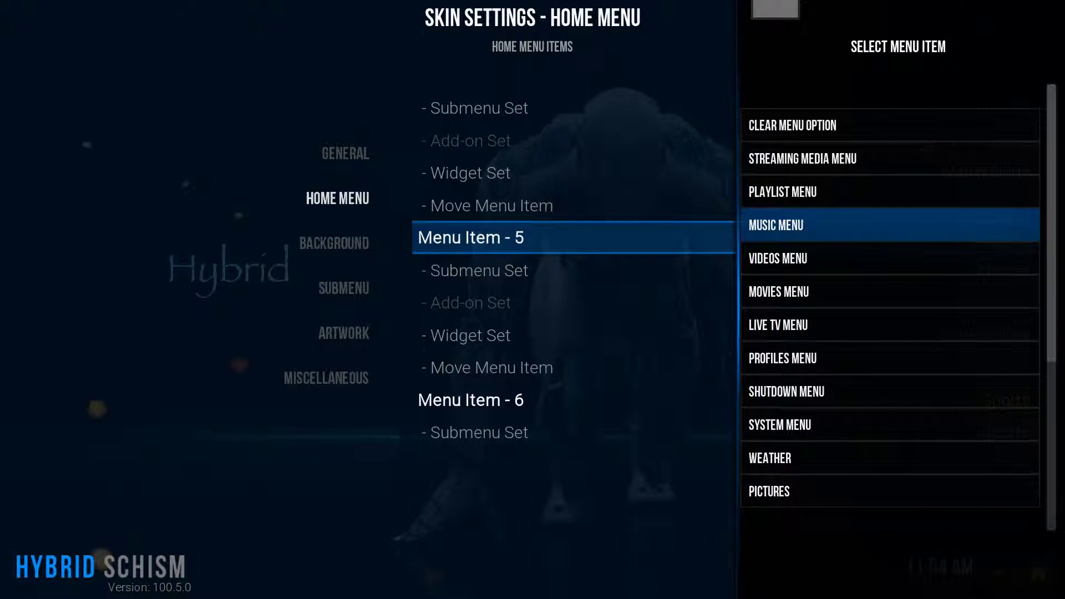
key("Down")
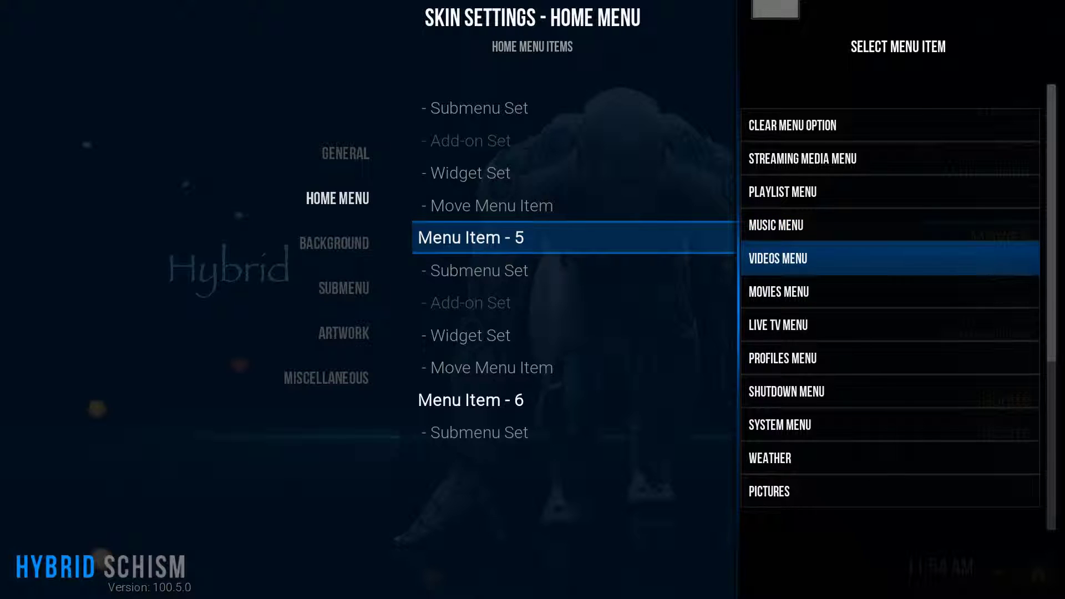
key("Return")
key("Up")
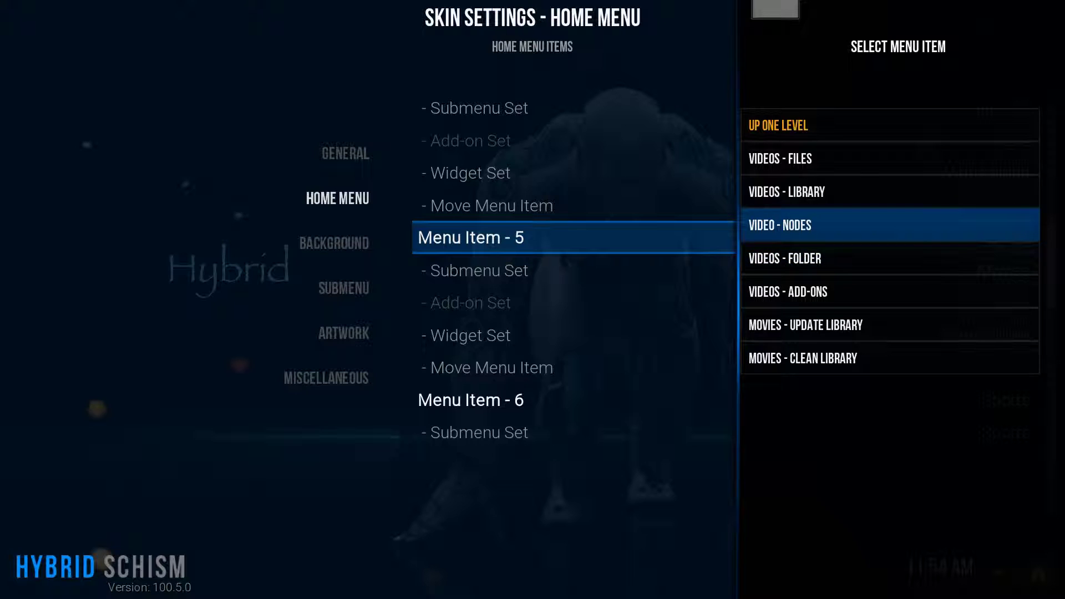
key("Return")
Step: Open the Exodus add-on under the video add-ons as the node's source
key("Up")
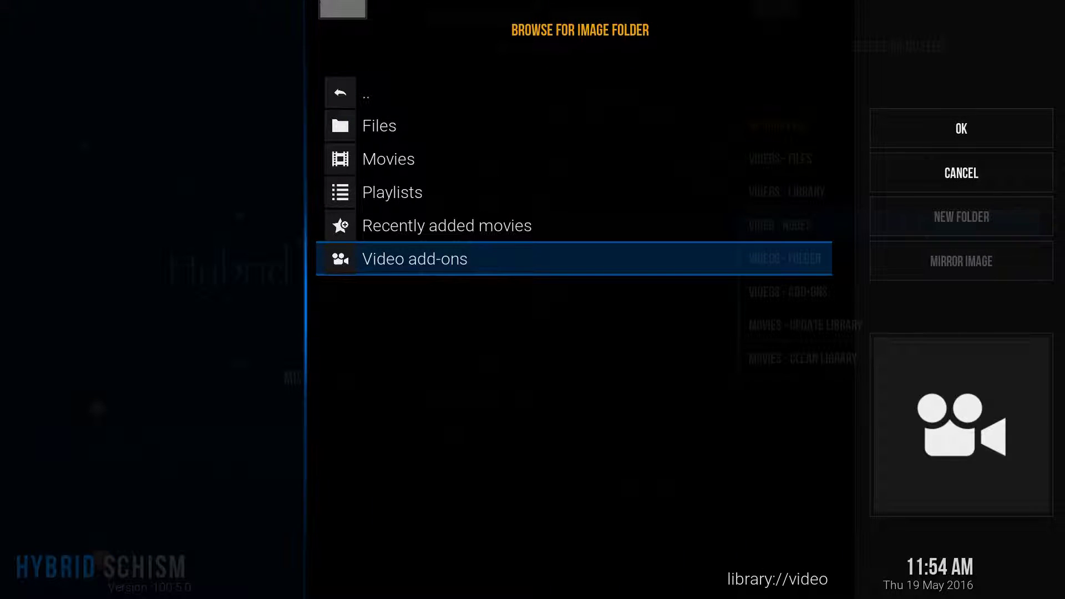
key("Return")
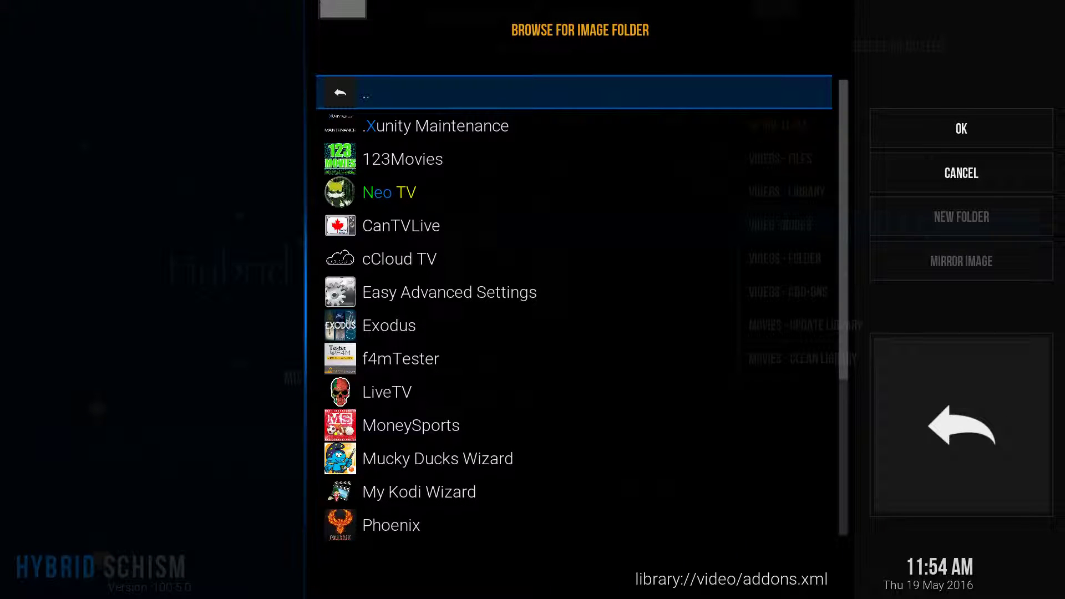
key("Down")
key("Down")
key("Down")
key("Down")
key("Down")
key("Down")
key("Down")
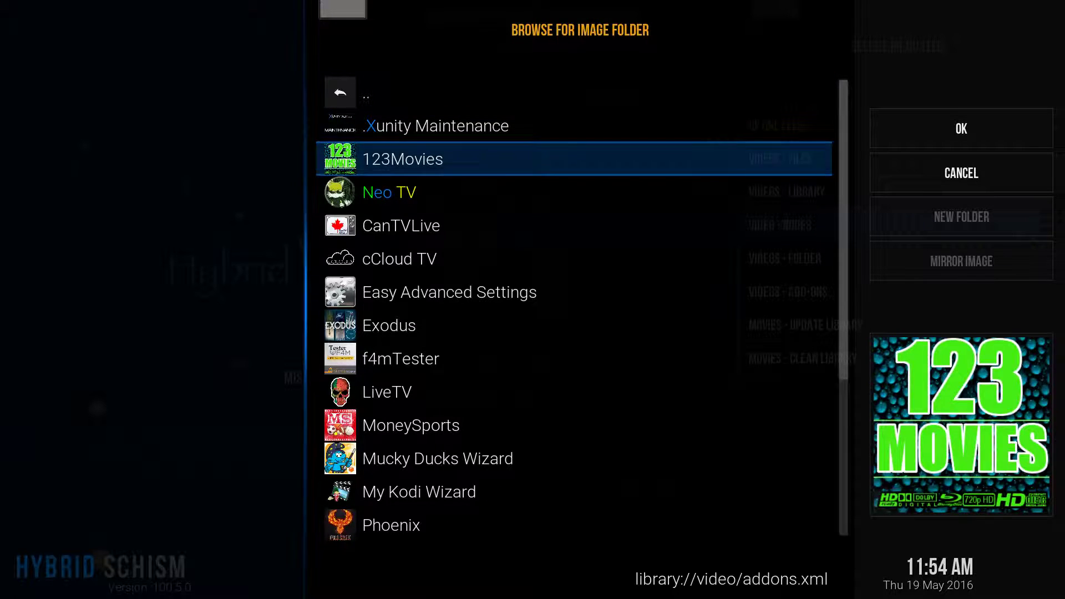
key("Return")
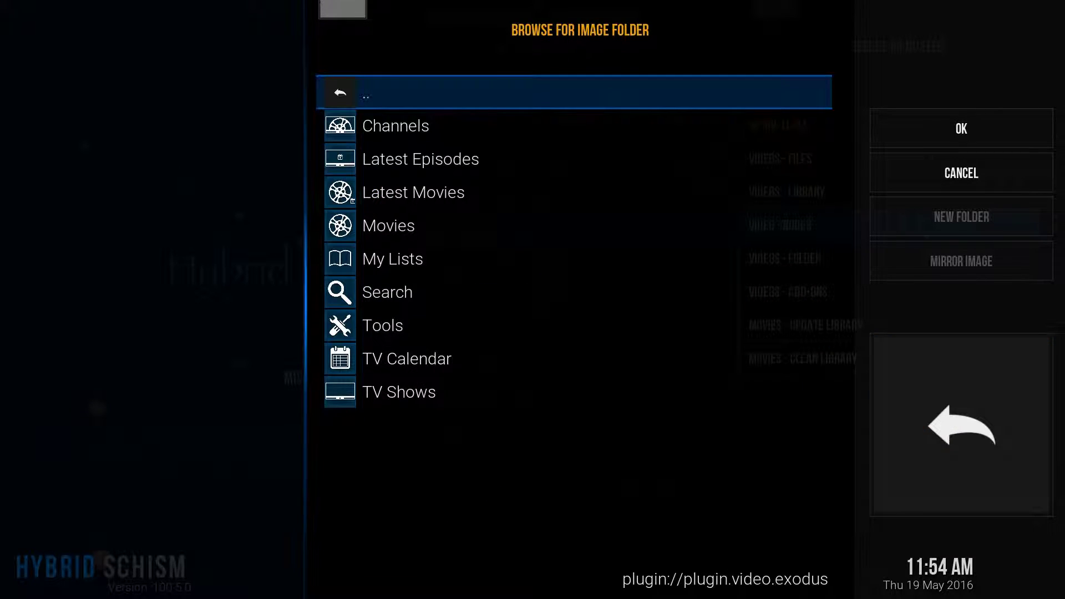
Step: Choose Exodus's Latest Movies folder as the node for Menu Item 5
key("Down")
key("Down")
key("Down")
key("Down")
key("Up")
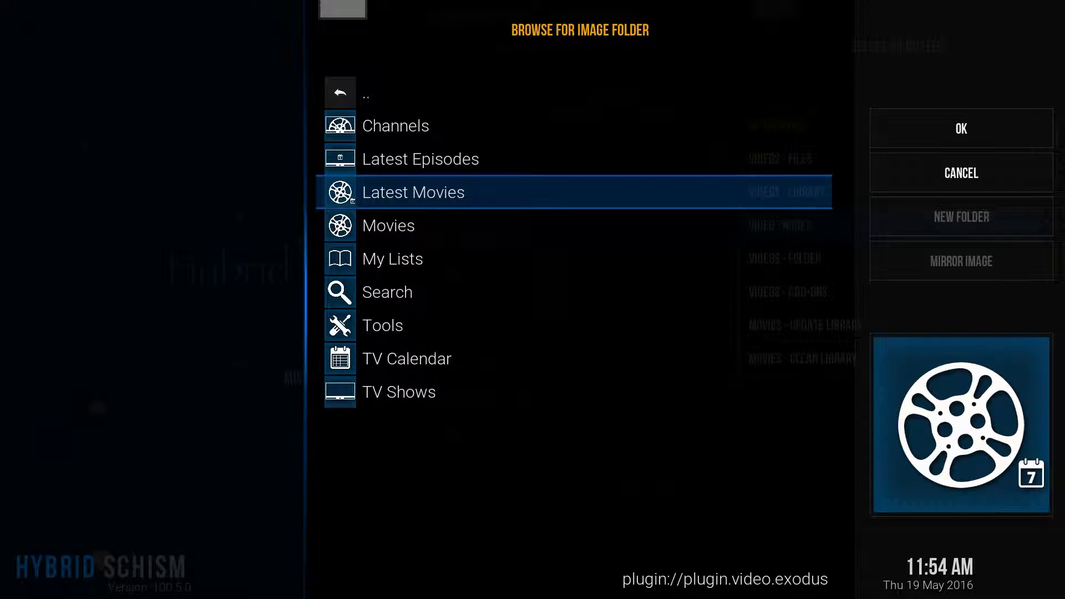
key("Return")
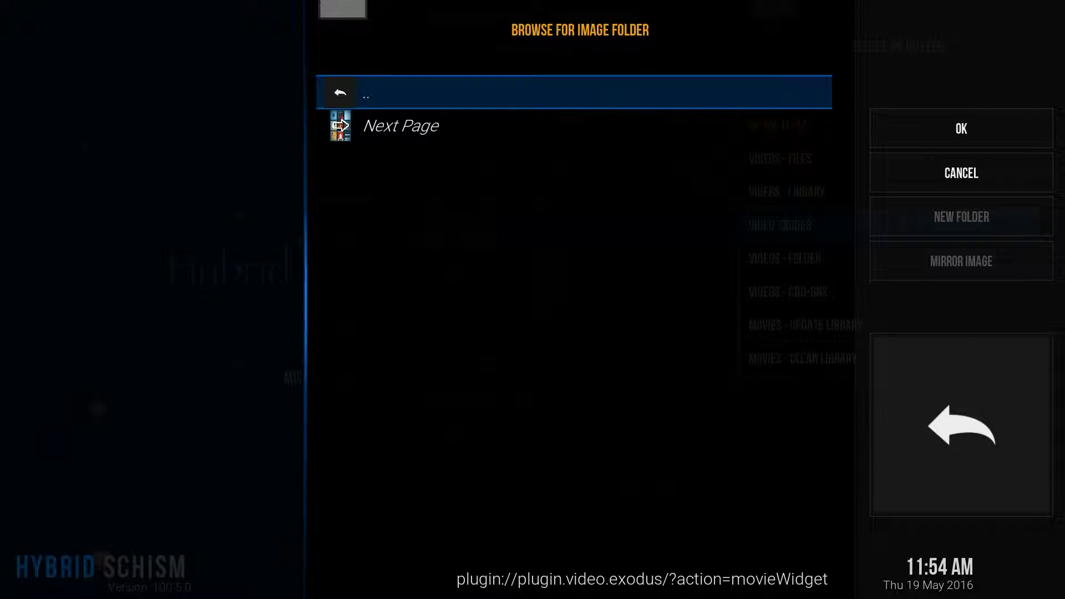
key("Right")
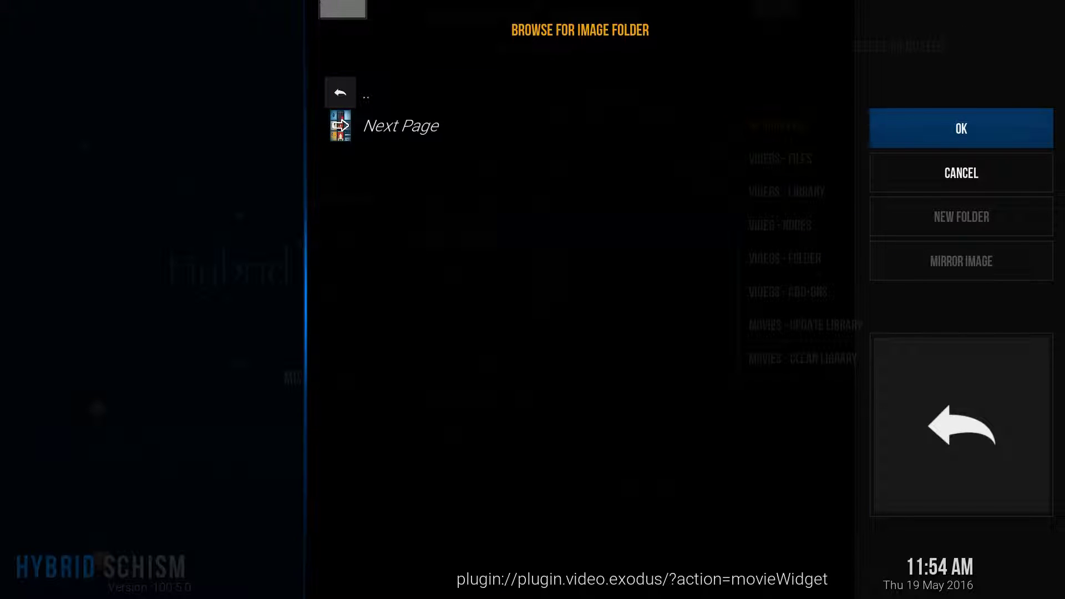
key("Left")
key("Right")
key("Return")
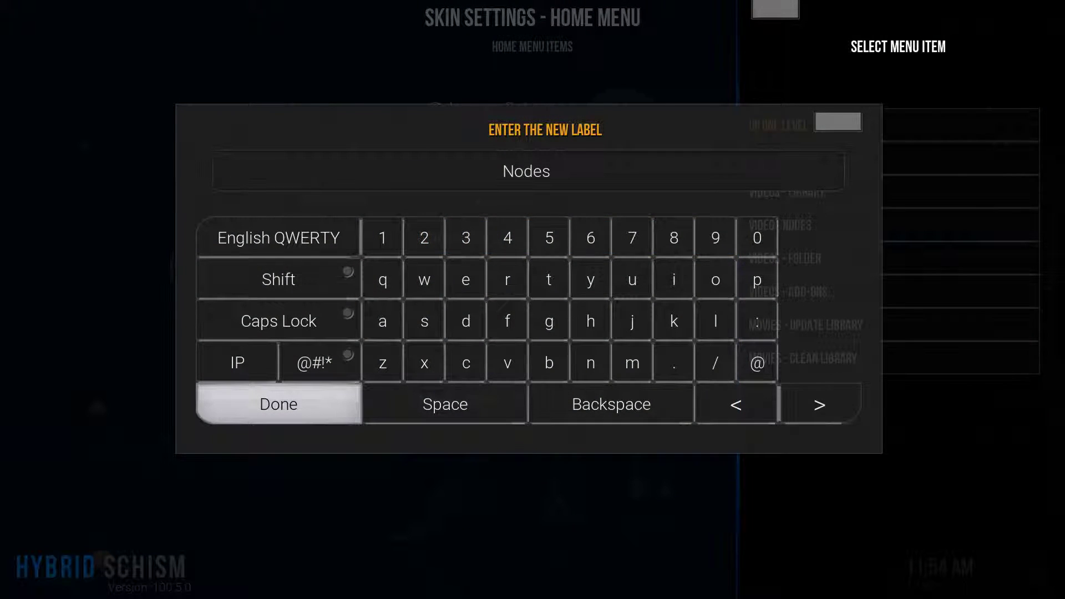
Step: Label Menu Item 5 as MOVIES
key("BackSpace")
key("BackSpace")
key("BackSpace")
key("BackSpace")
key("BackSpace")
type("MOVIES")
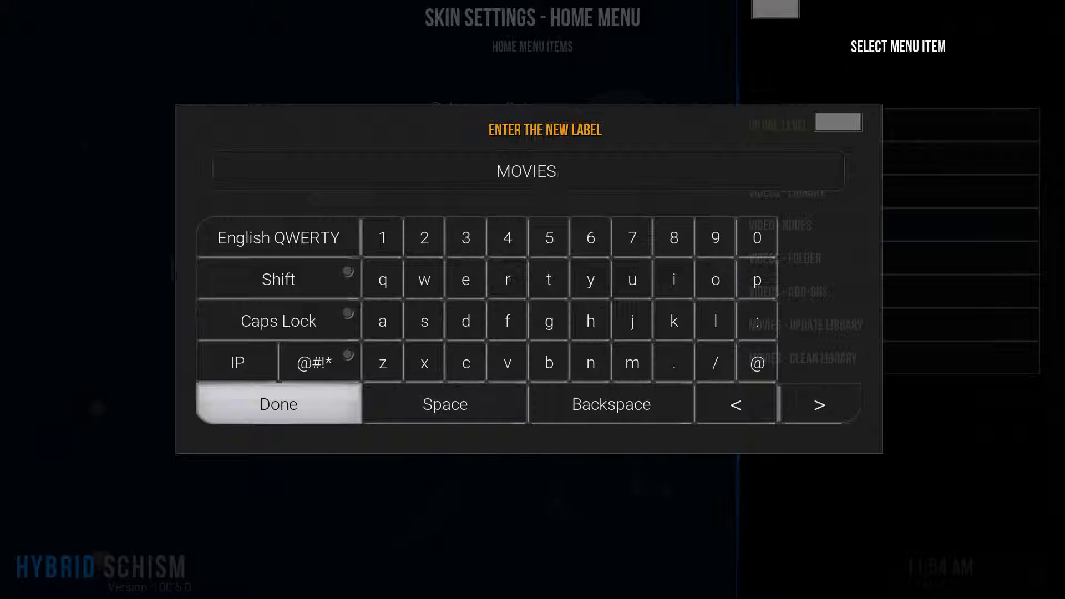
key("Return")
Step: Set the widget set of the MOVIES menu item to Movies - Node
key("Down")
key("Down")
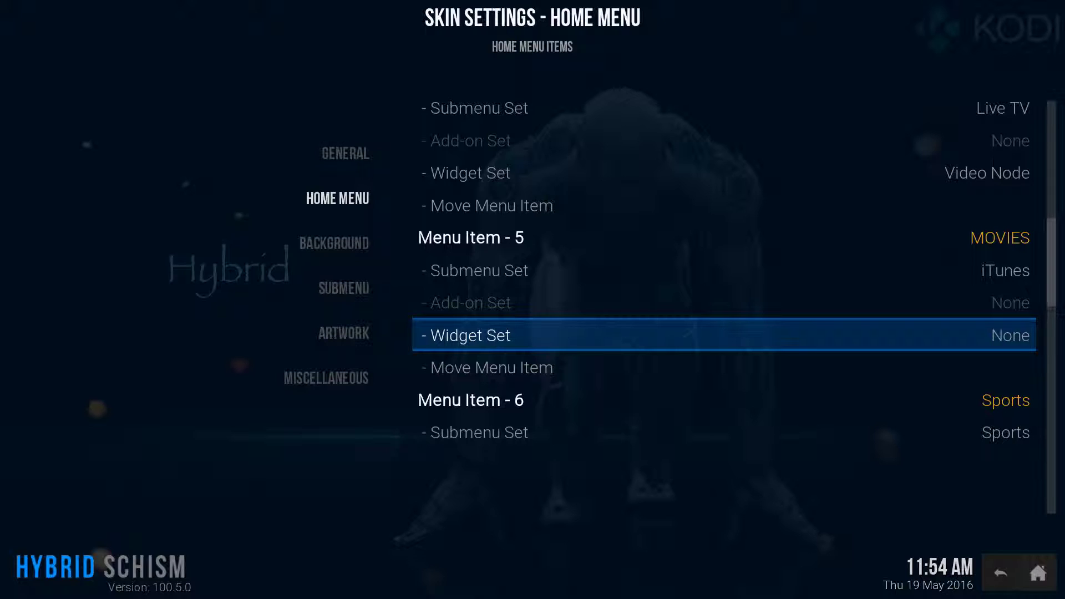
key("Return")
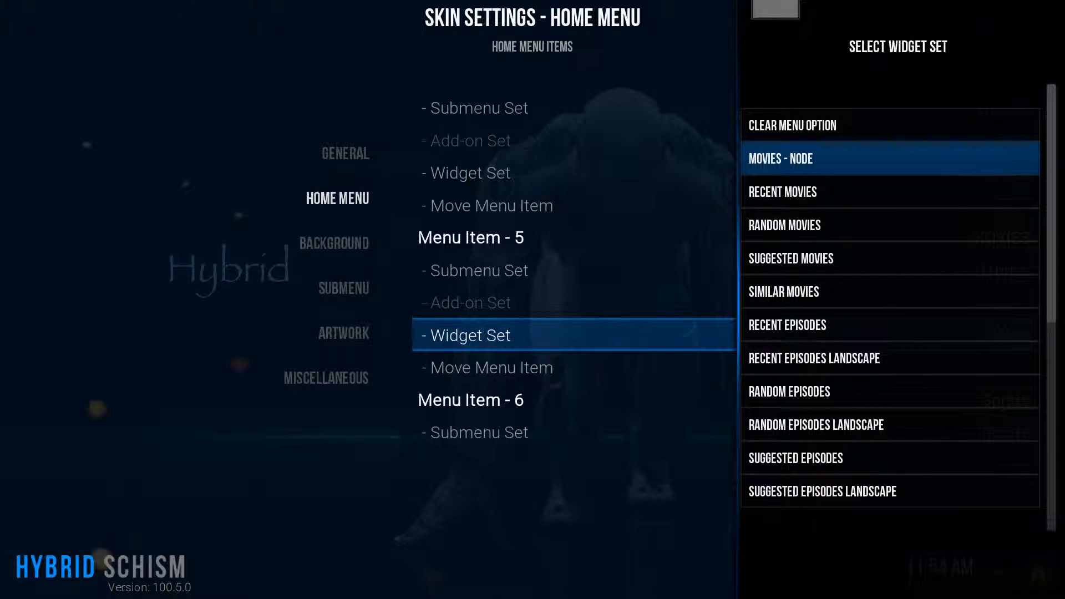
key("Return")
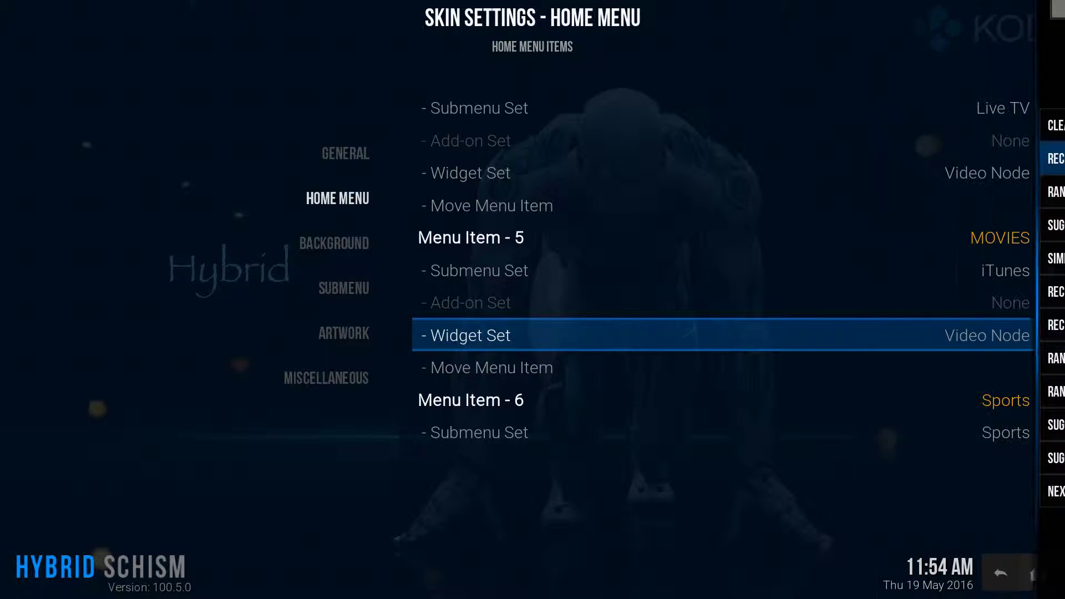
Step: Set the submenu set of the MOVIES menu item to Movies
key("Up")
key("Up")
key("Down")
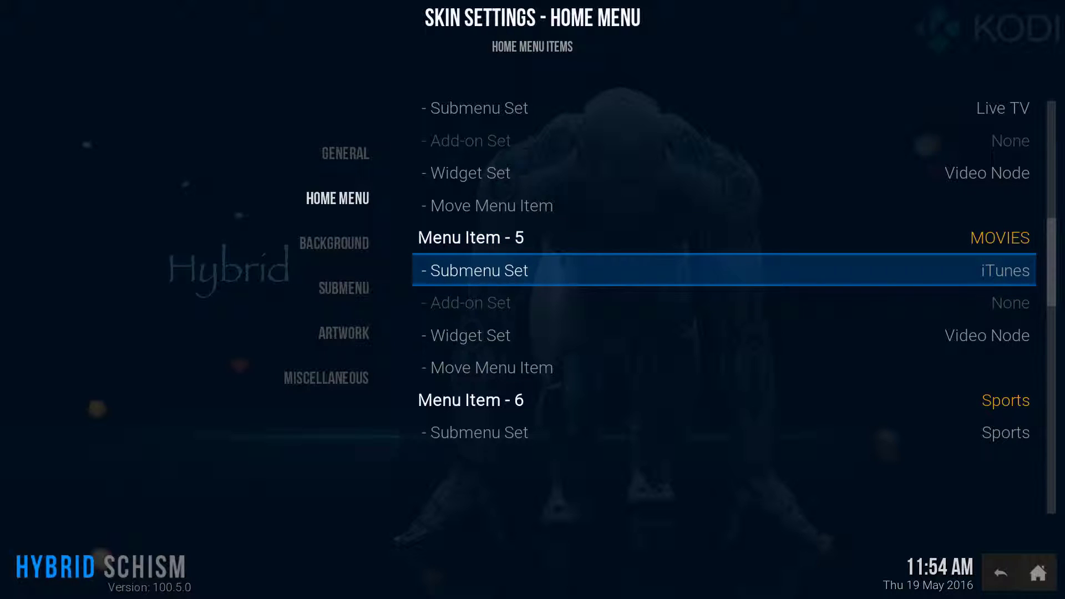
key("Return")
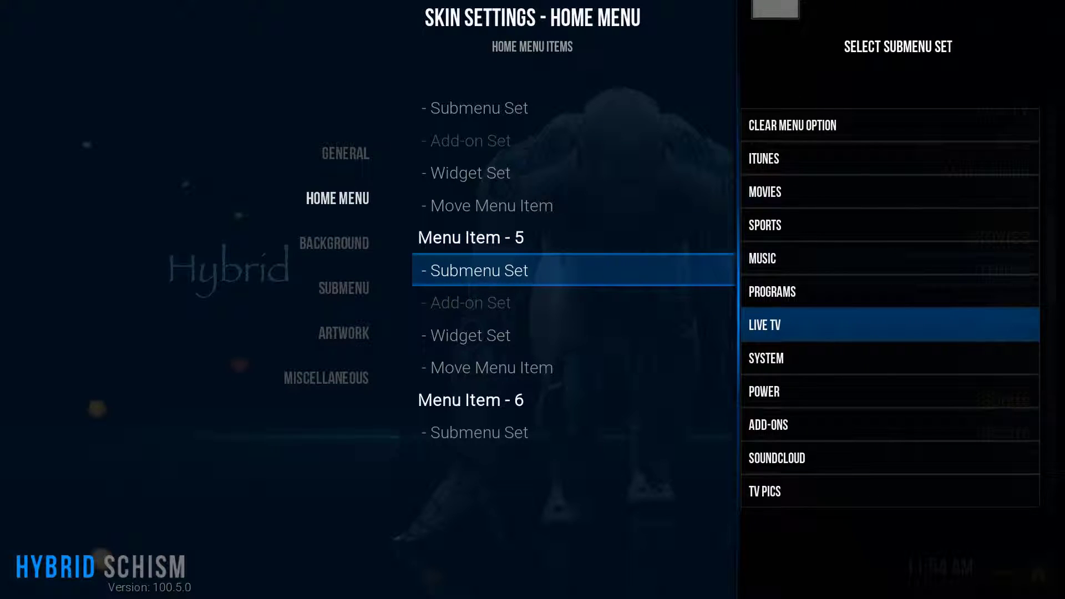
key("Up")
key("Up")
key("Up")
key("Up")
key("Up")
key("Down")
key("Return")
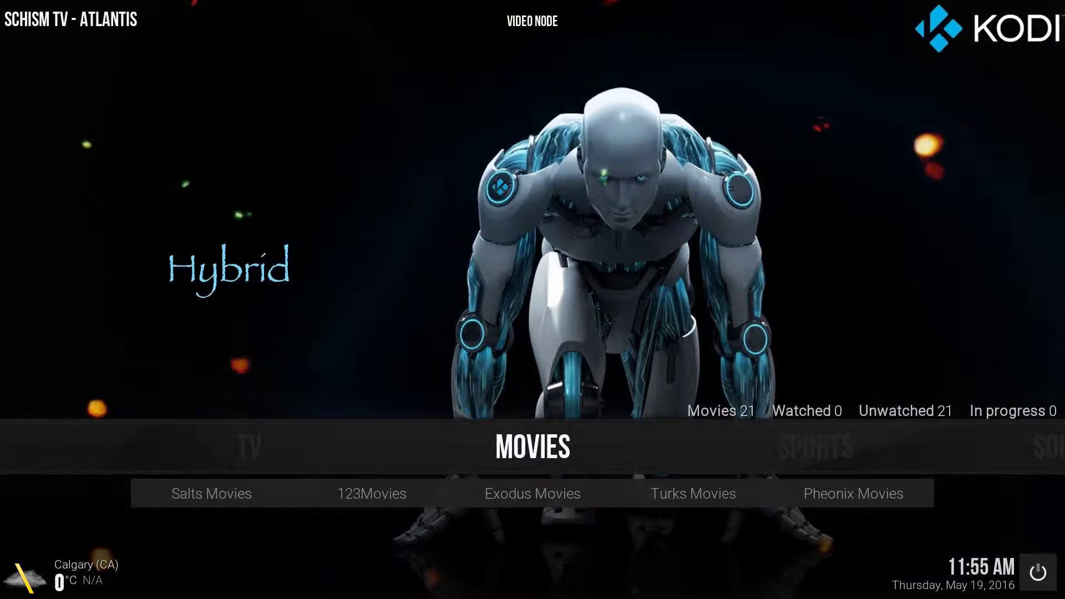
Step: Browse the movie posters and their descriptions in the Movies widget row
key("Up")
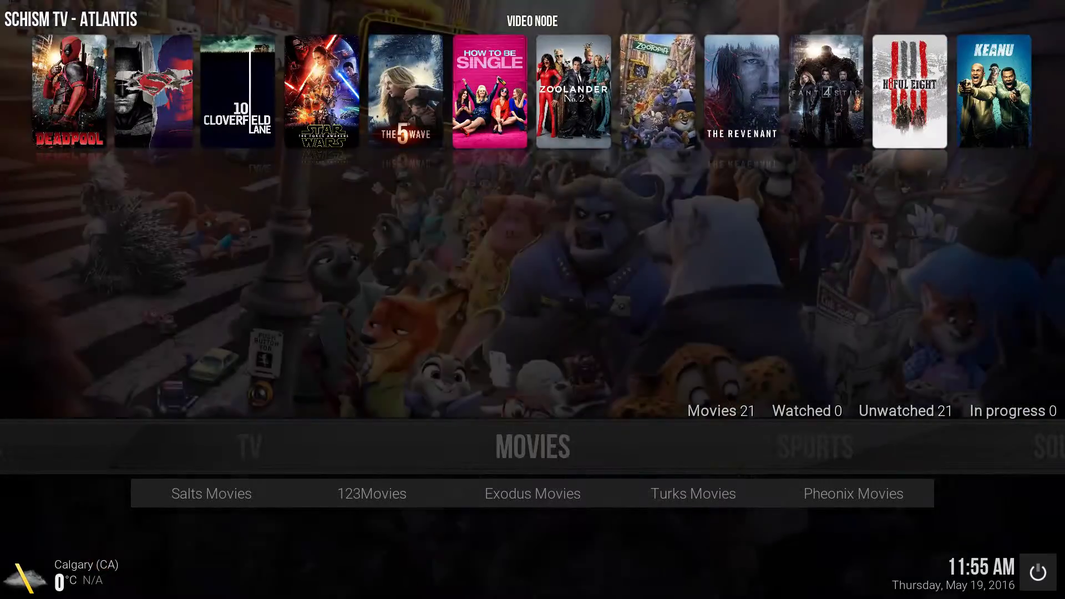
key("Left")
key("Left")
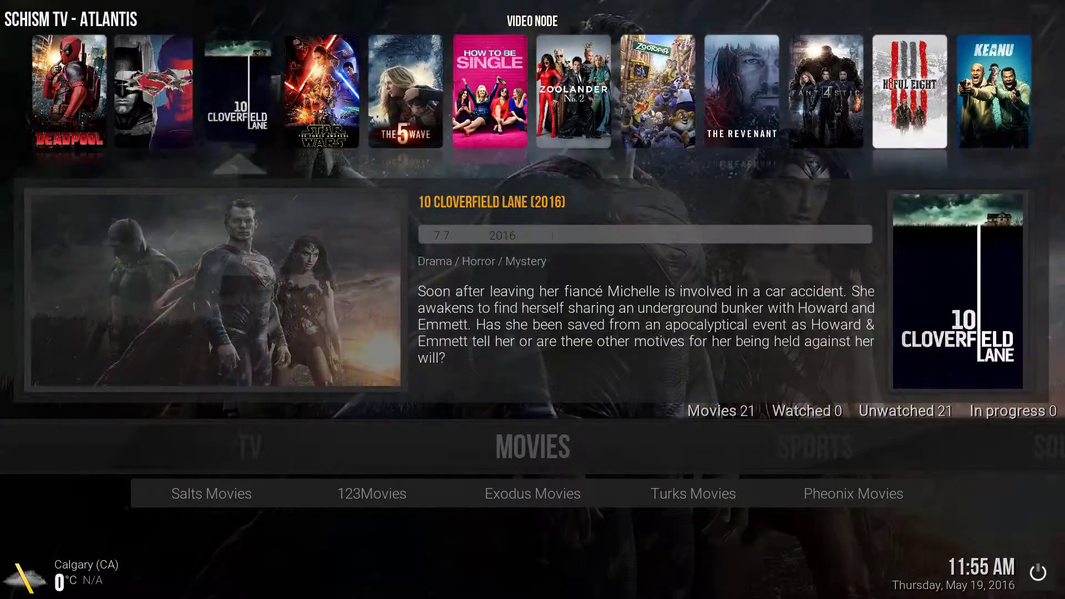
key("Right")
key("Right")
key("Right")
key("Right")
key("Right")
key("Right")
key("Right")
key("Right")
key("Right")
key("Right")
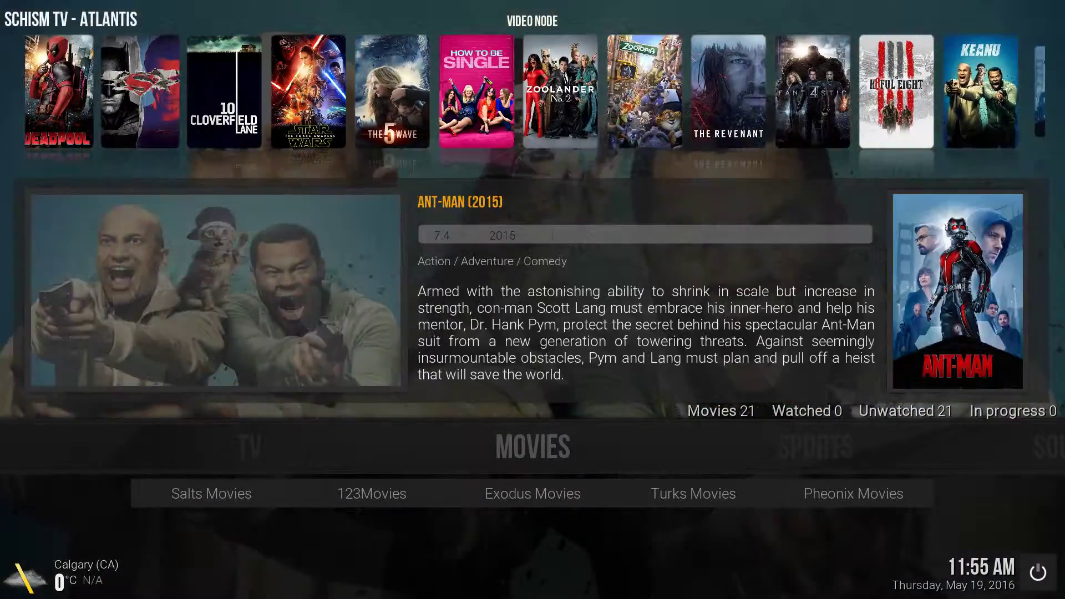
key("Left")
key("Left")
key("Left")
key("Left")
key("Left")
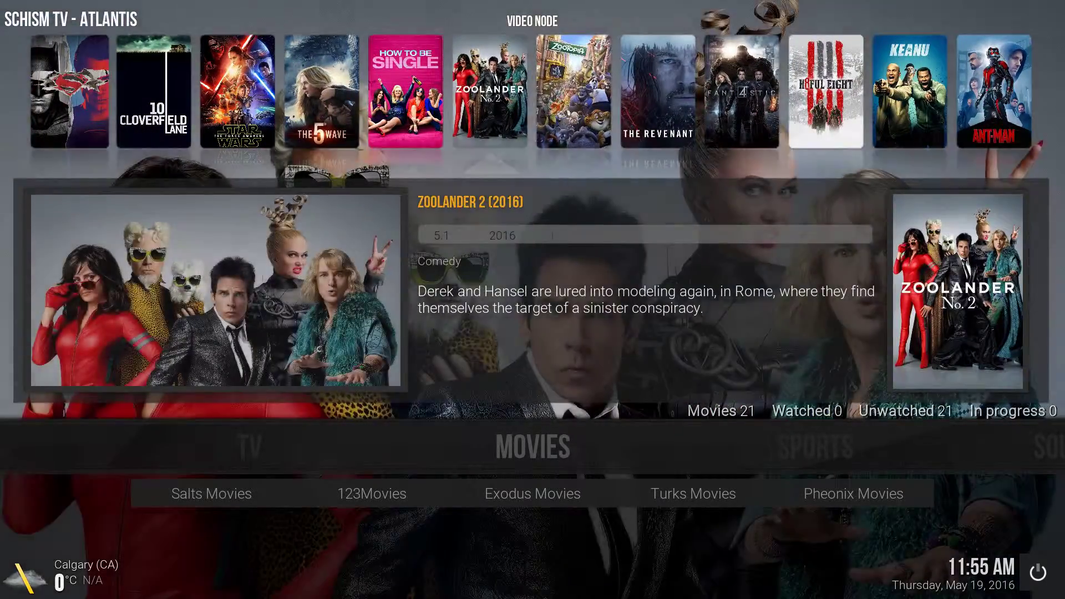
Step: Compare the widget rows of the TV and Movies home items
key("Down")
key("Left")
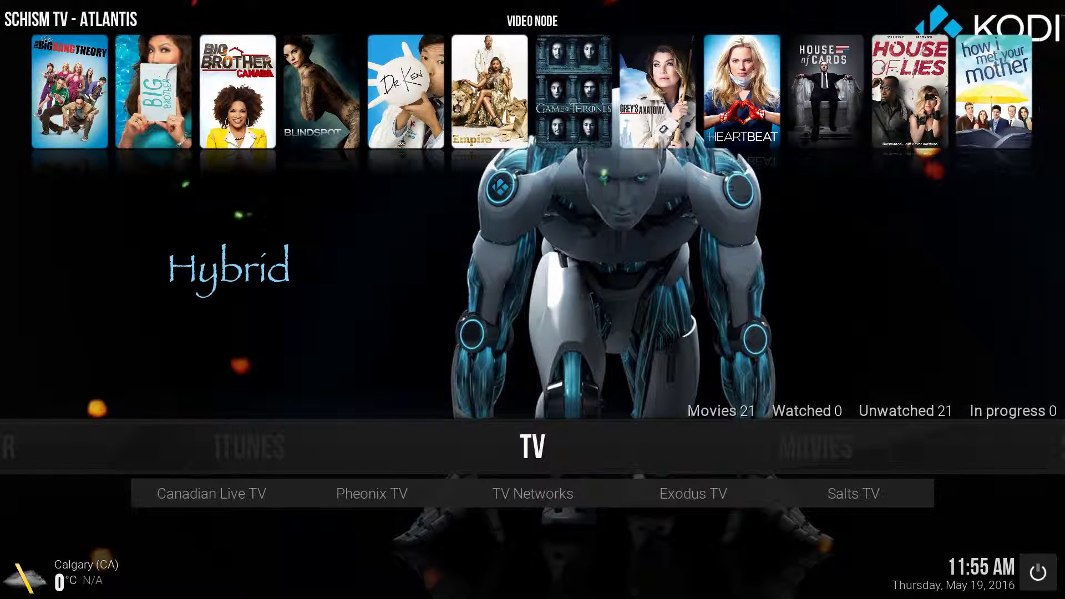
key("Right")
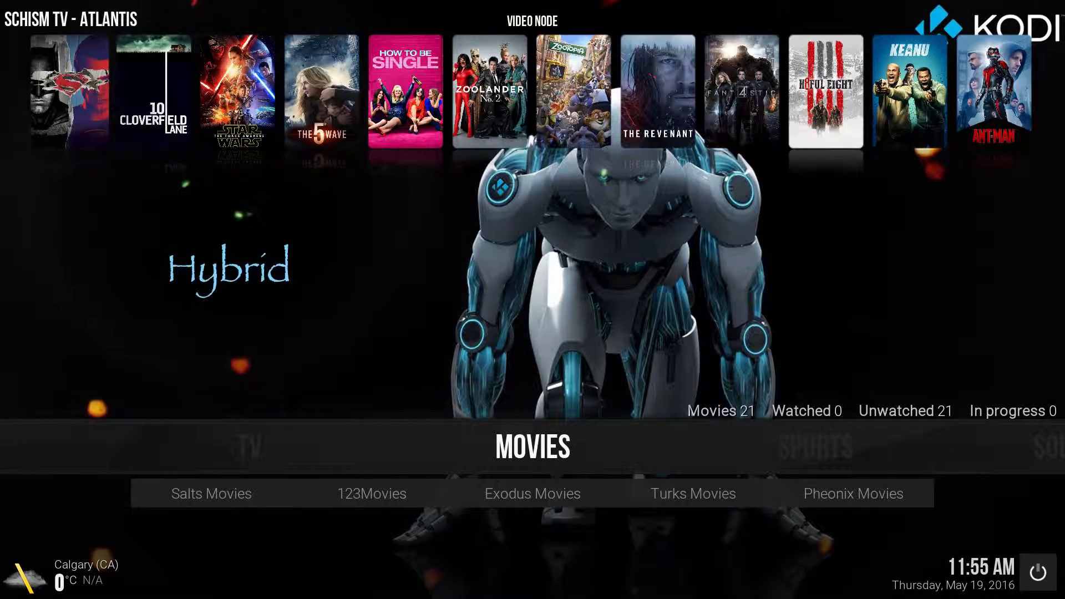
Step: Switch to Chrome on the third desktop and close the Trakt lists tab, leaving Real-Debrid open
key("ctrl+Up")
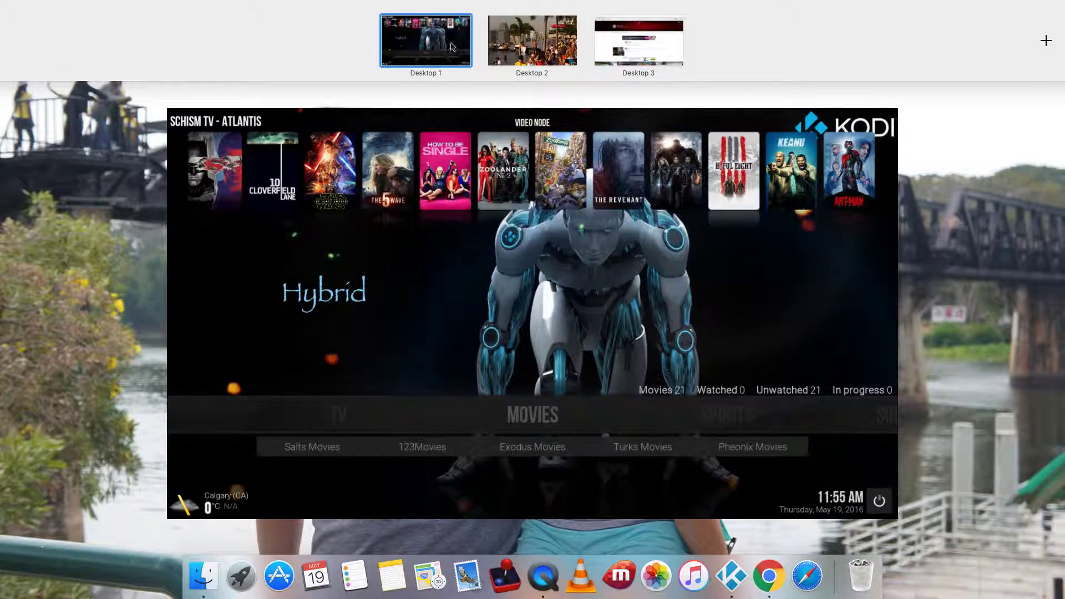
left_click(628, 53)
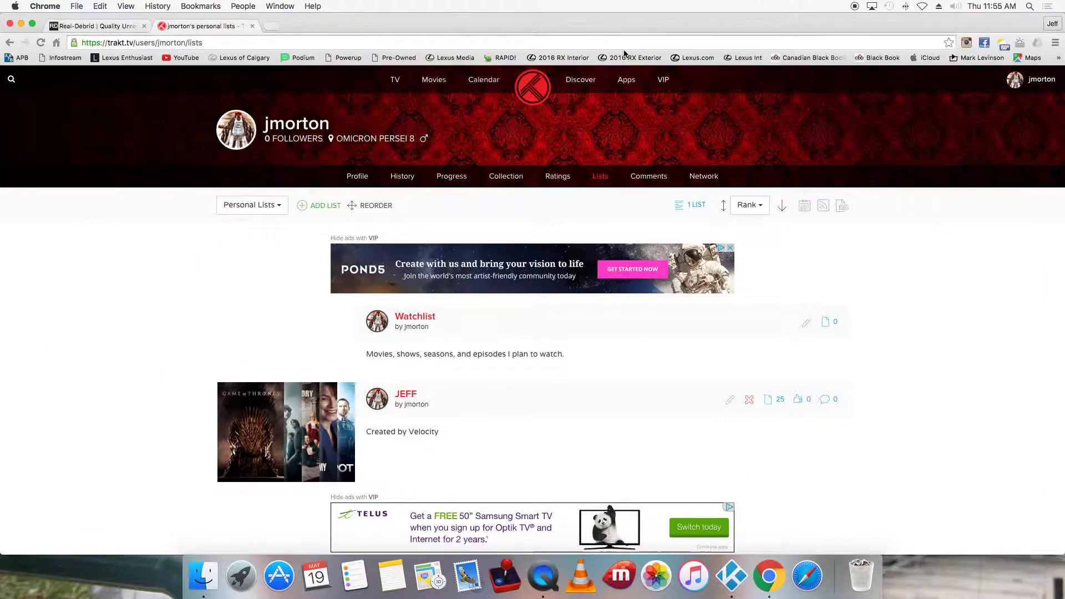
left_click(253, 26)
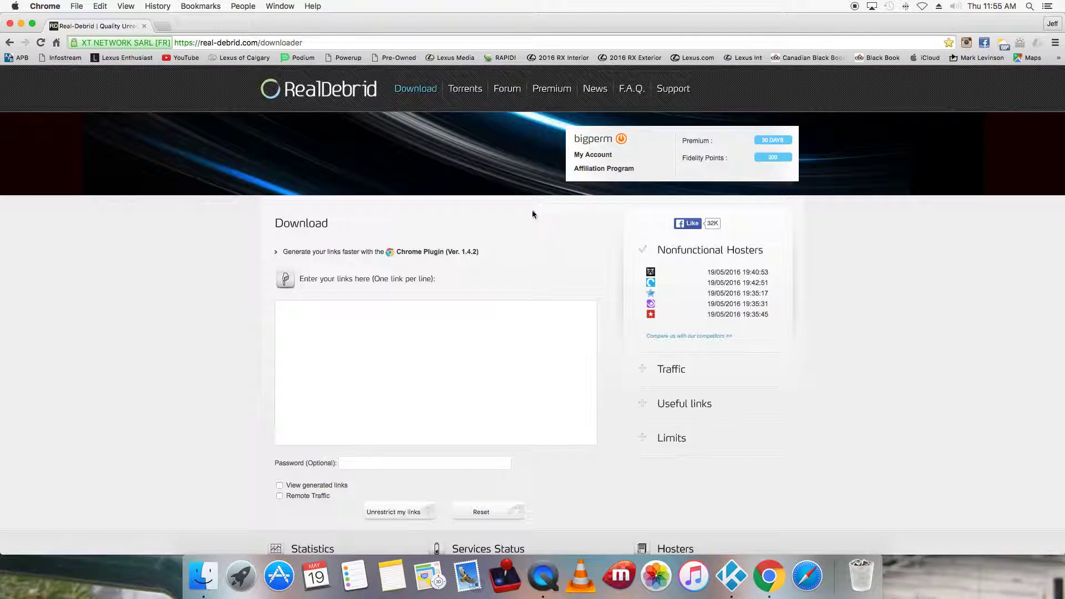
Step: Select Real-Debrid's 180-day RD N°4 premium offer and proceed to its credit card payment form
left_click(559, 90)
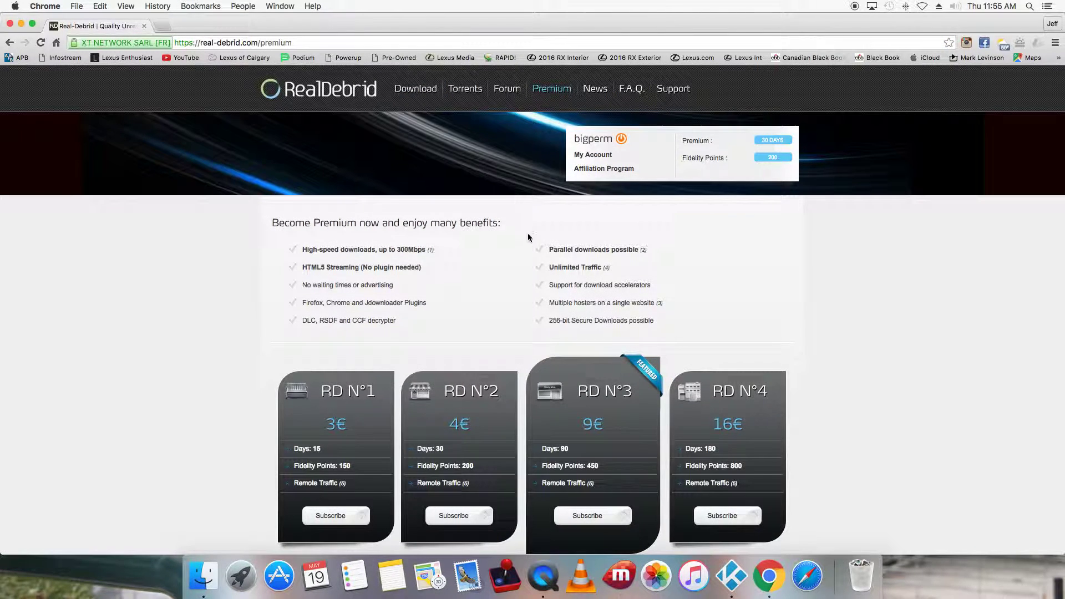
scroll(530, 245, "down", 2)
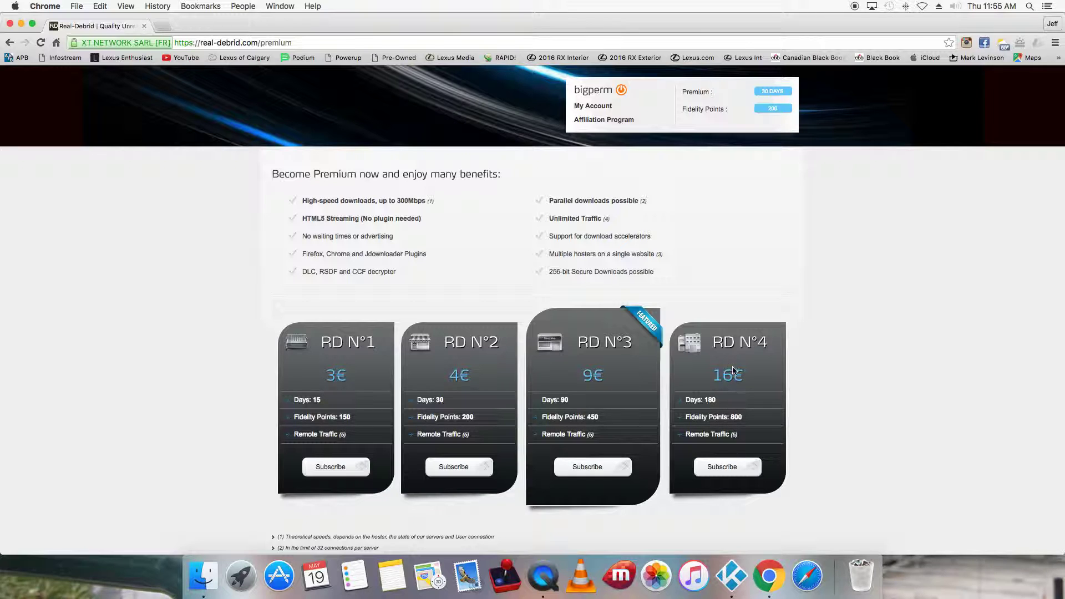
left_click(723, 467)
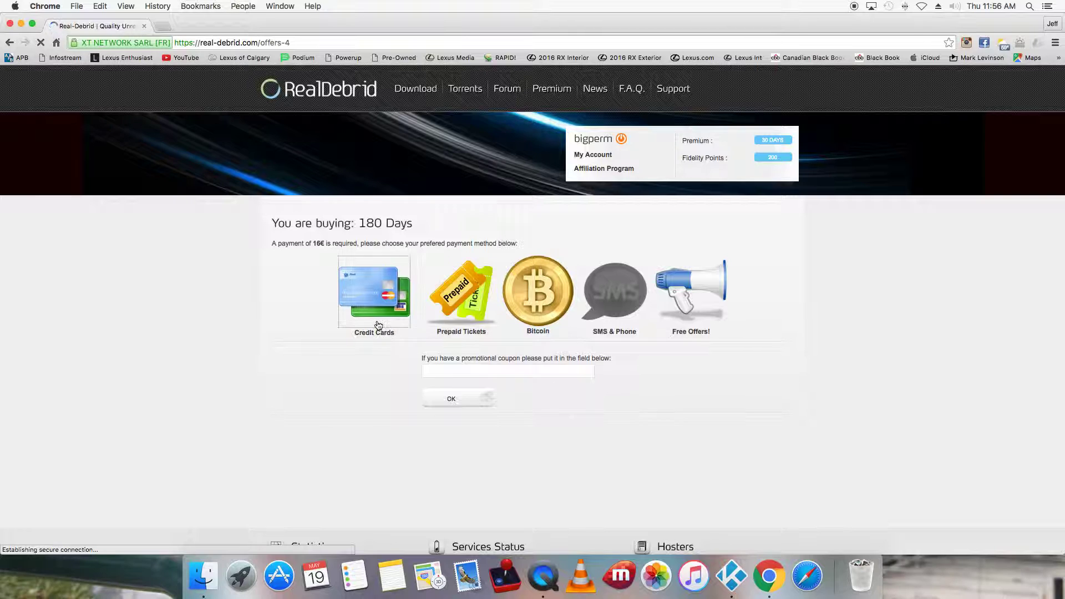
left_click(378, 326)
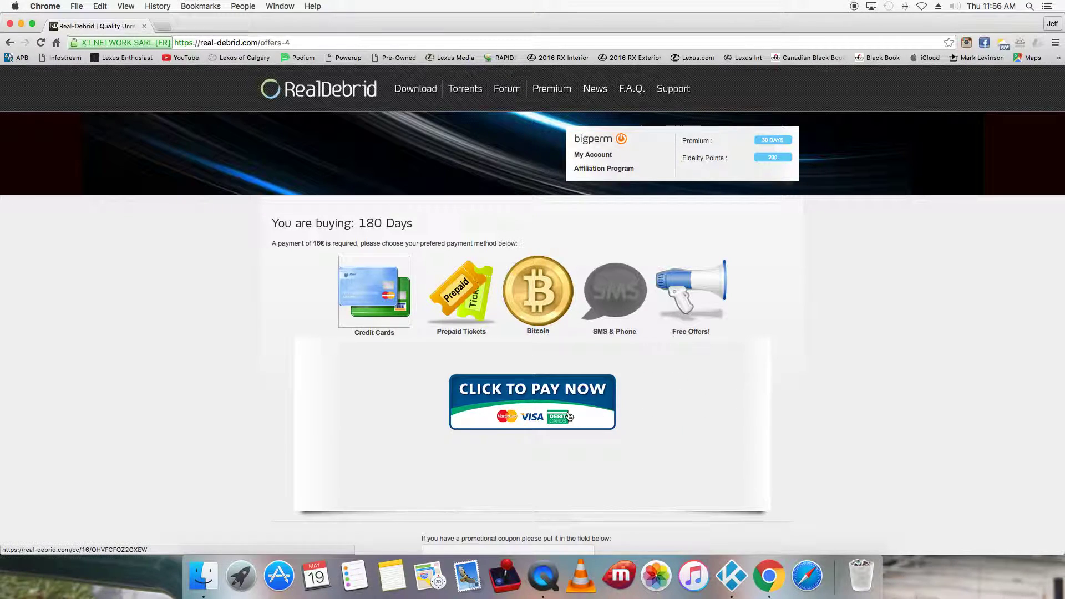
left_click(558, 417)
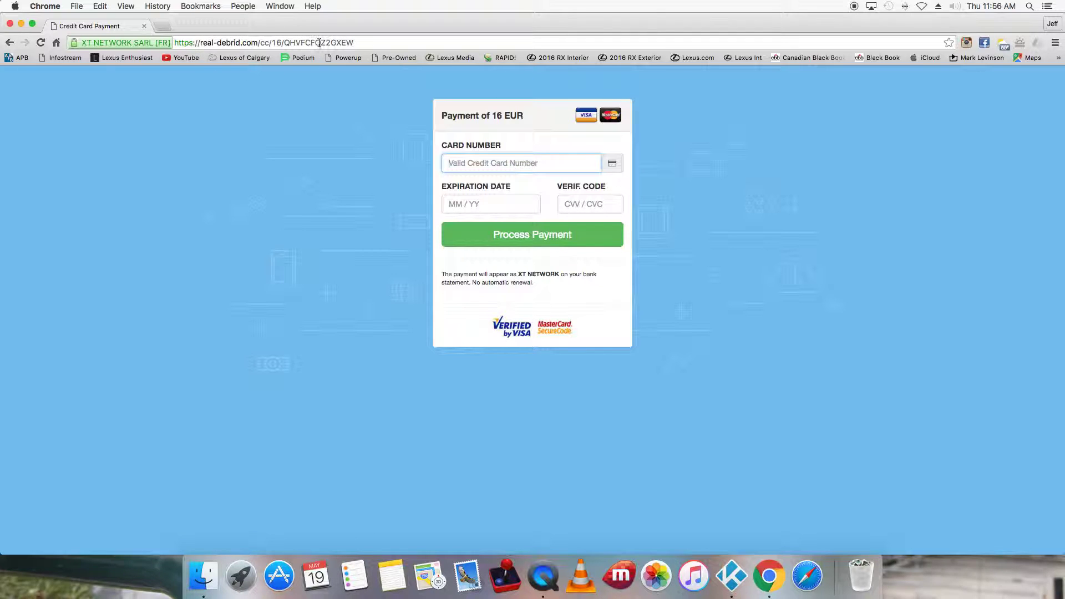
Step: Leave the credit card payment form by shortening its address to real-debrid.com and loading the Real-Debrid home page
left_click(384, 43)
key("Right")
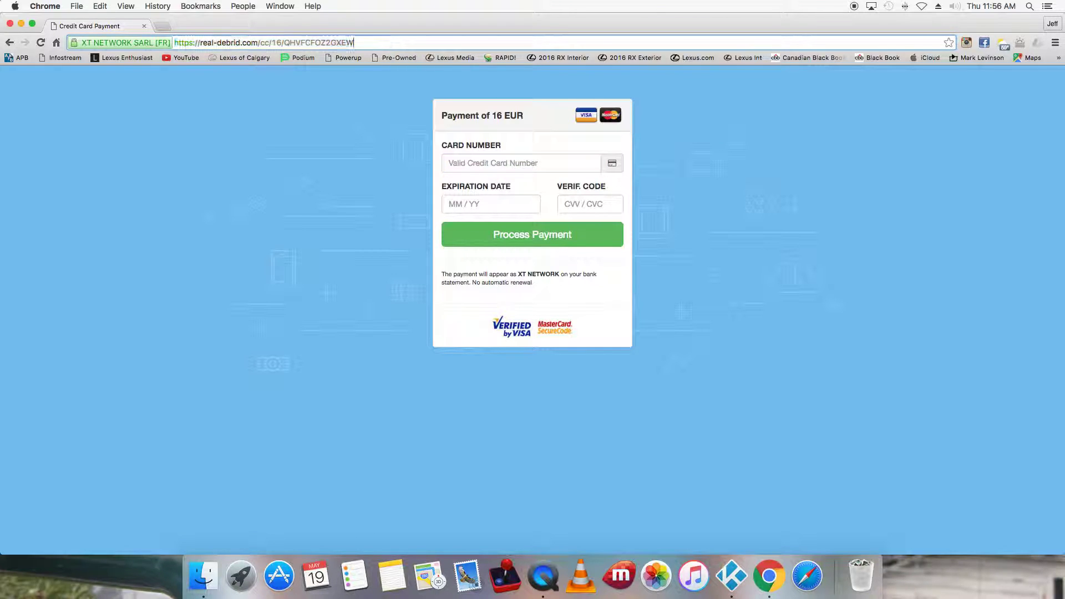
key("BackSpace")
key("BackSpace")
key("BackSpace")
key("BackSpace")
key("BackSpace")
key("BackSpace")
key("BackSpace")
key("BackSpace")
key("BackSpace")
key("BackSpace")
key("BackSpace")
key("BackSpace")
key("BackSpace")
key("BackSpace")
key("BackSpace")
key("BackSpace")
key("BackSpace")
key("BackSpace")
key("BackSpace")
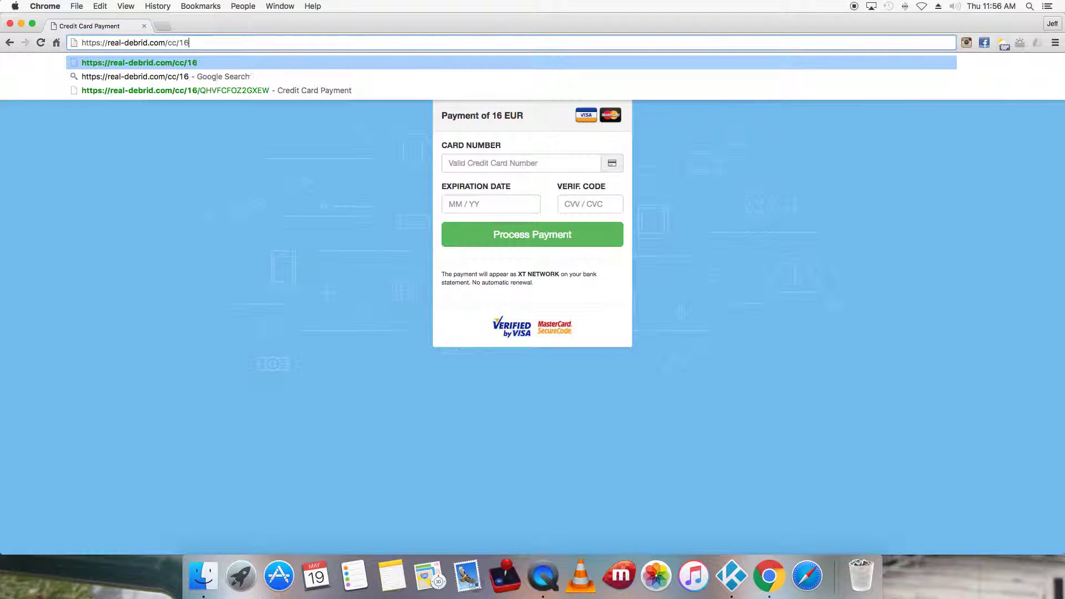
key("Return")
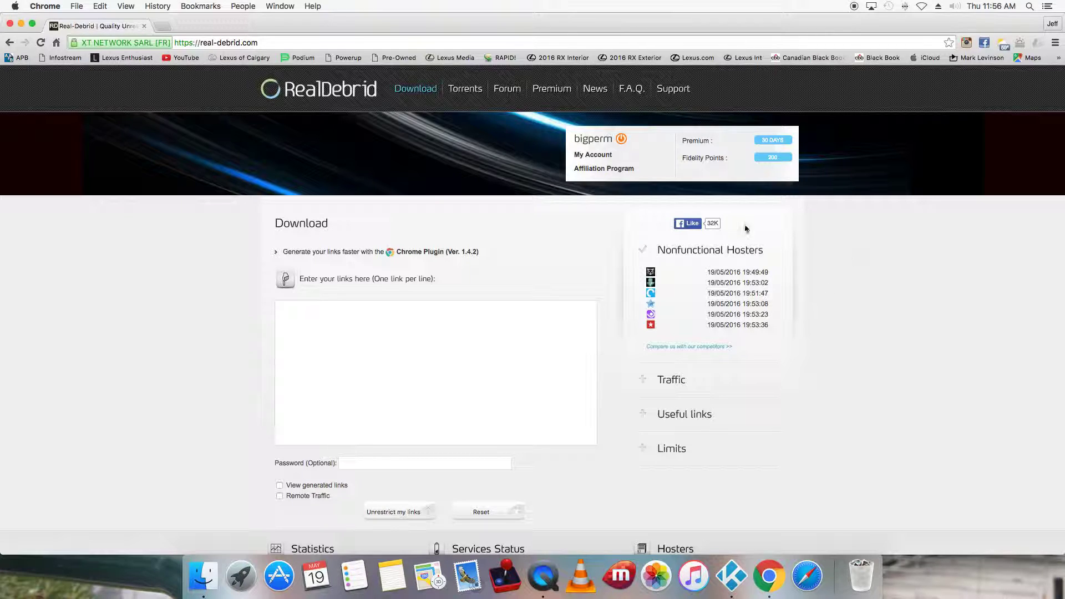
left_click(280, 43)
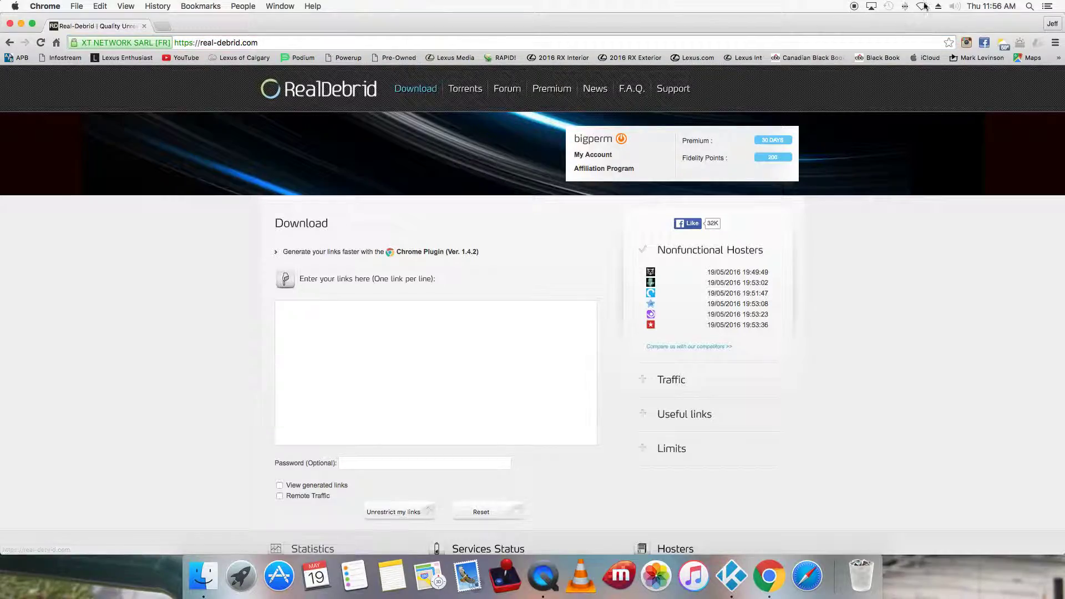
Step: Switch to Kodi and open Exodus Movies from the submenu of the Movies home item
key("ctrl+Up")
left_click(448, 51)
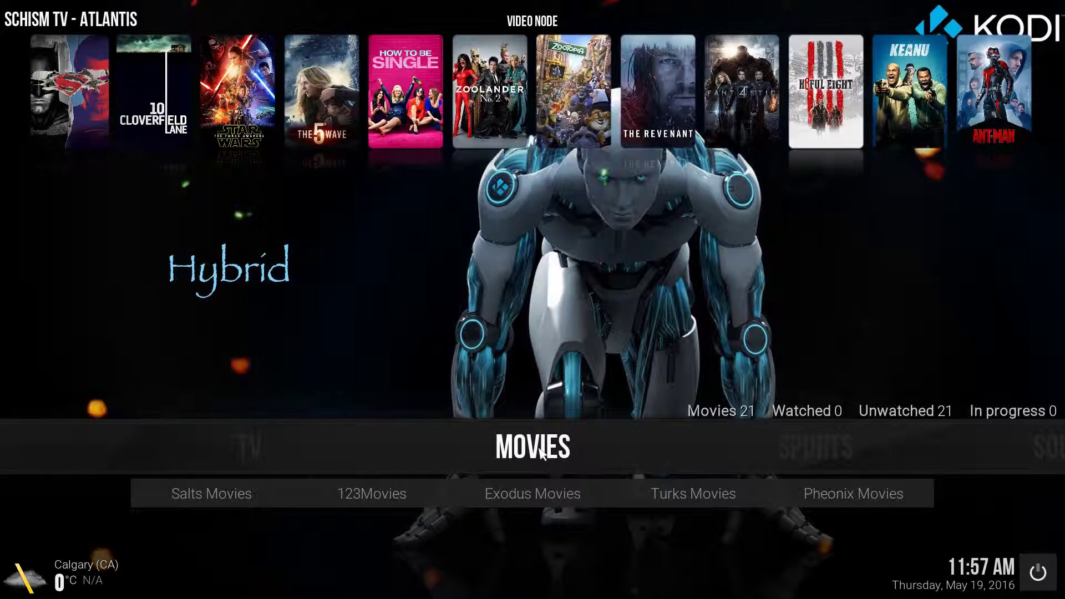
left_click(541, 452)
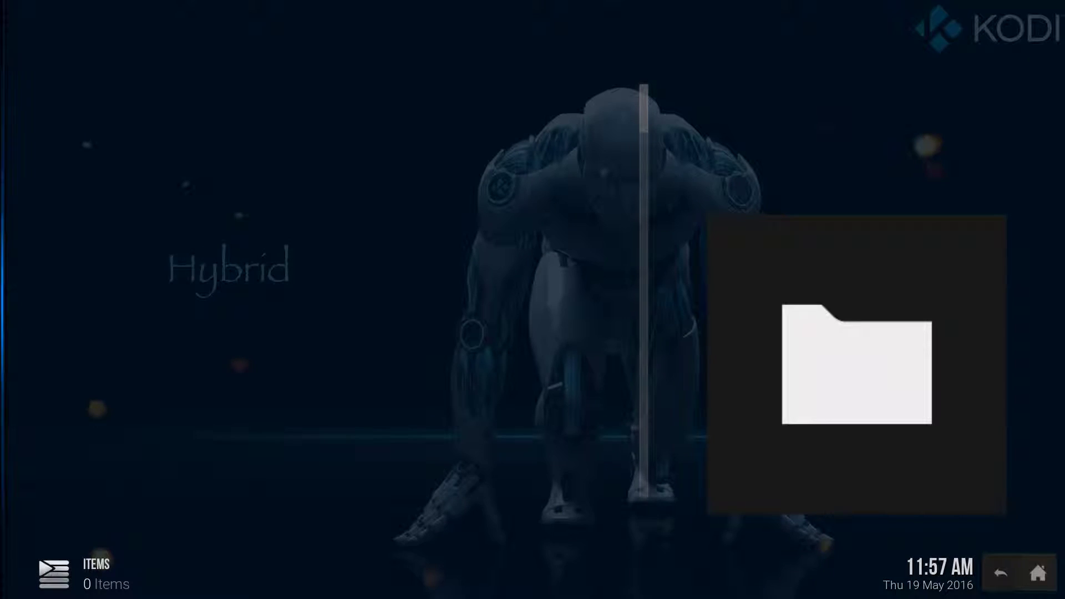
key("Return")
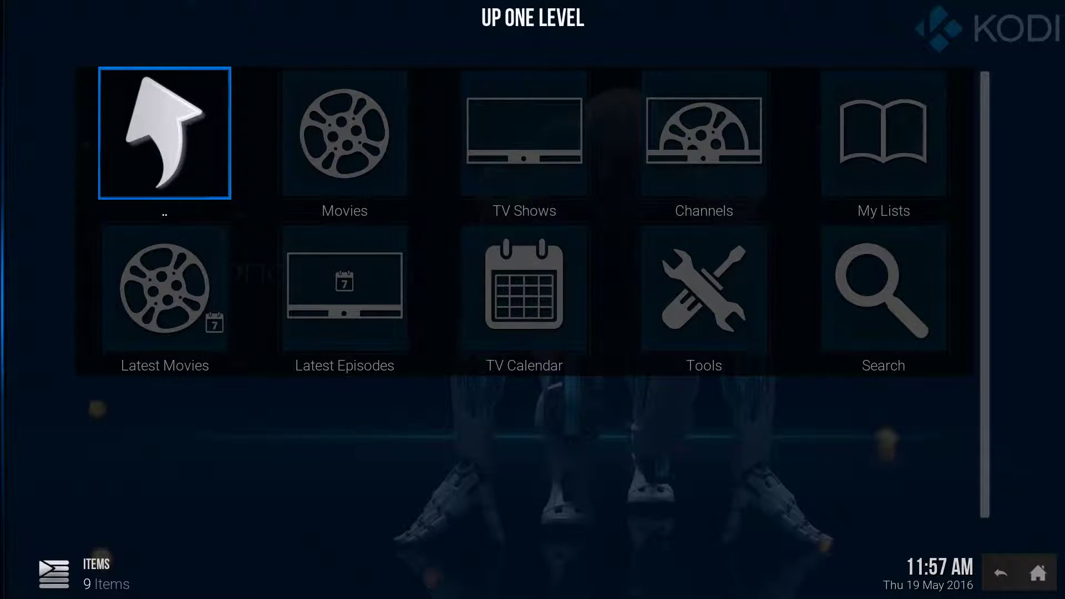
key("Escape")
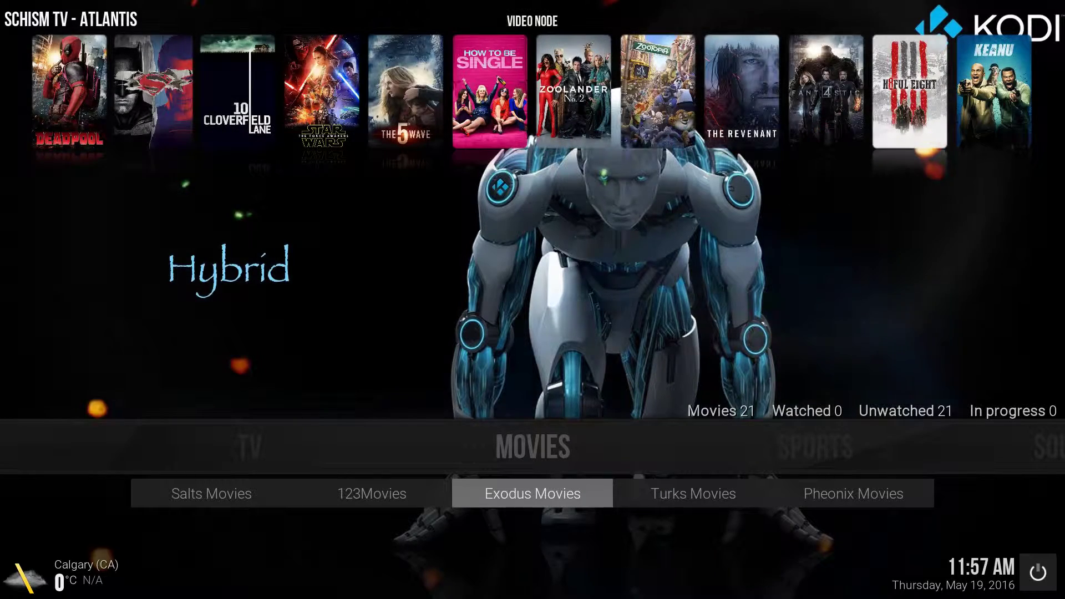
key("Return")
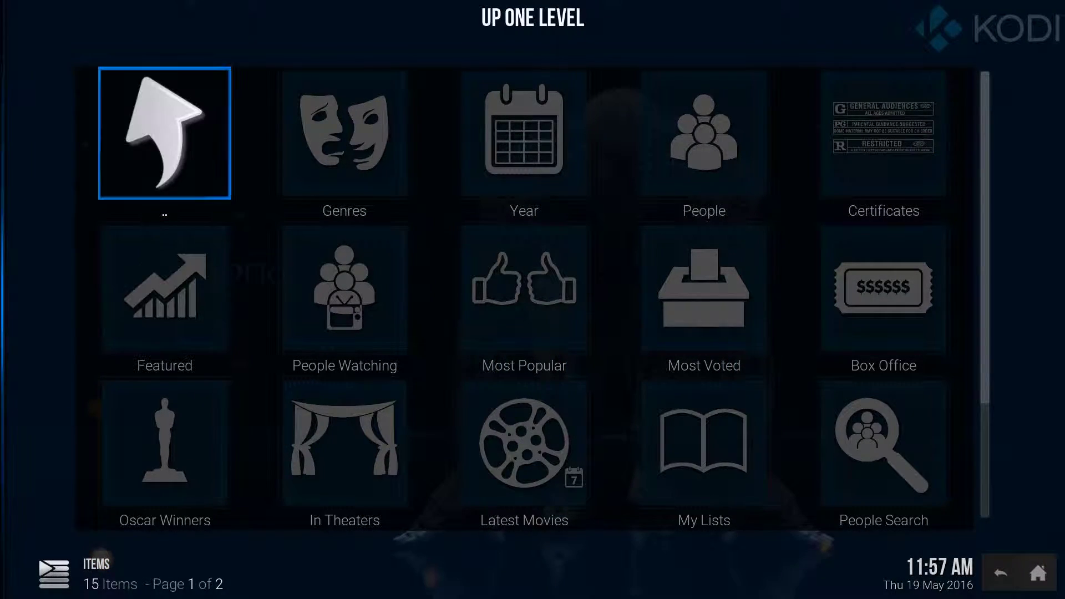
Step: Go up to the Exodus main menu and open the add-on's account settings through Tools
key("Return")
key("Down")
key("Right")
key("Right")
key("Right")
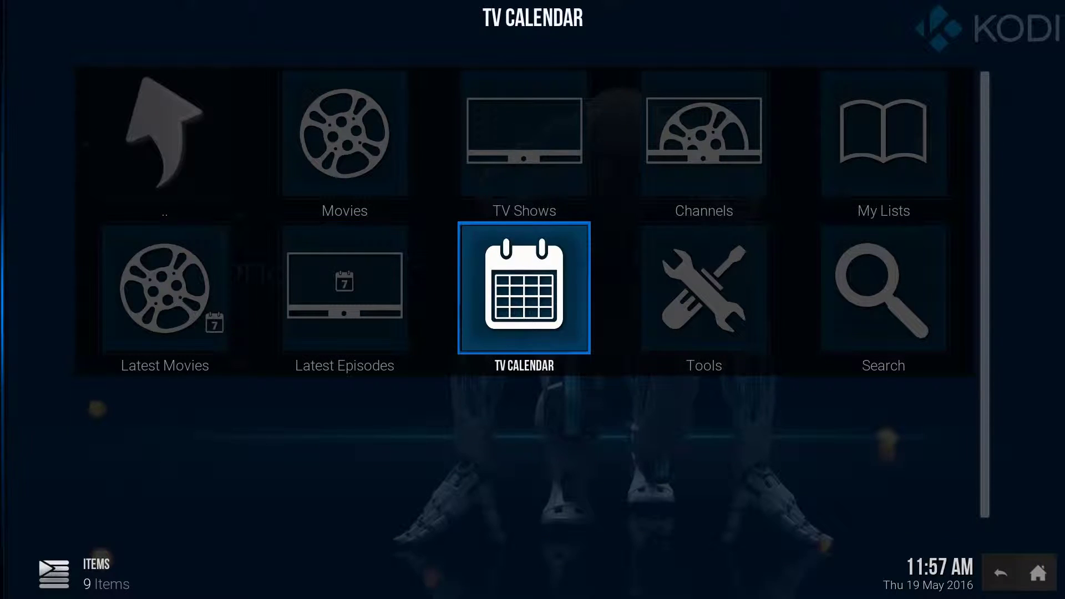
key("Return")
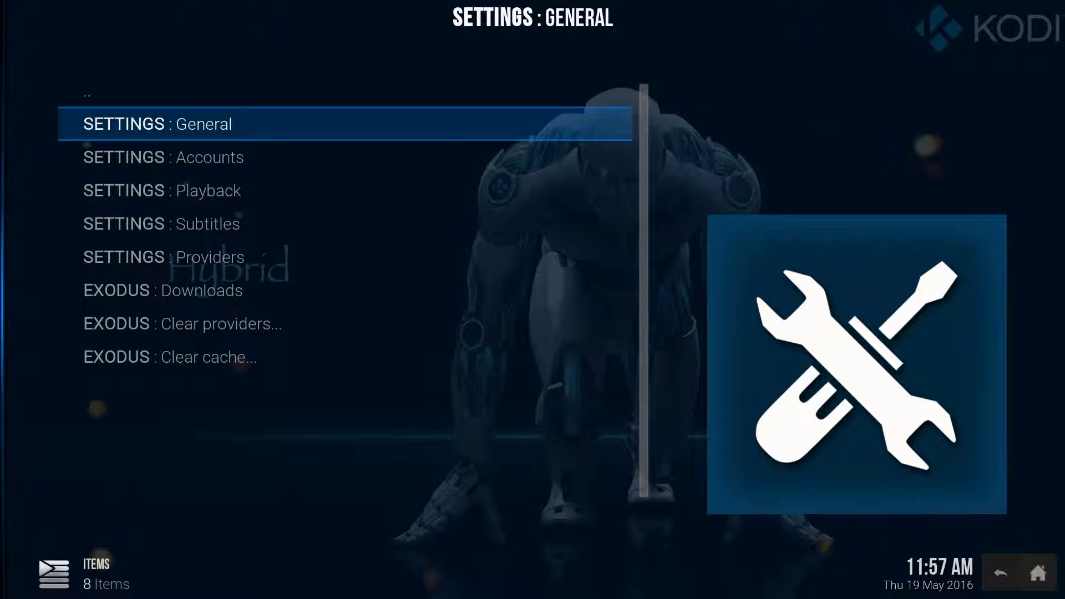
key("Return")
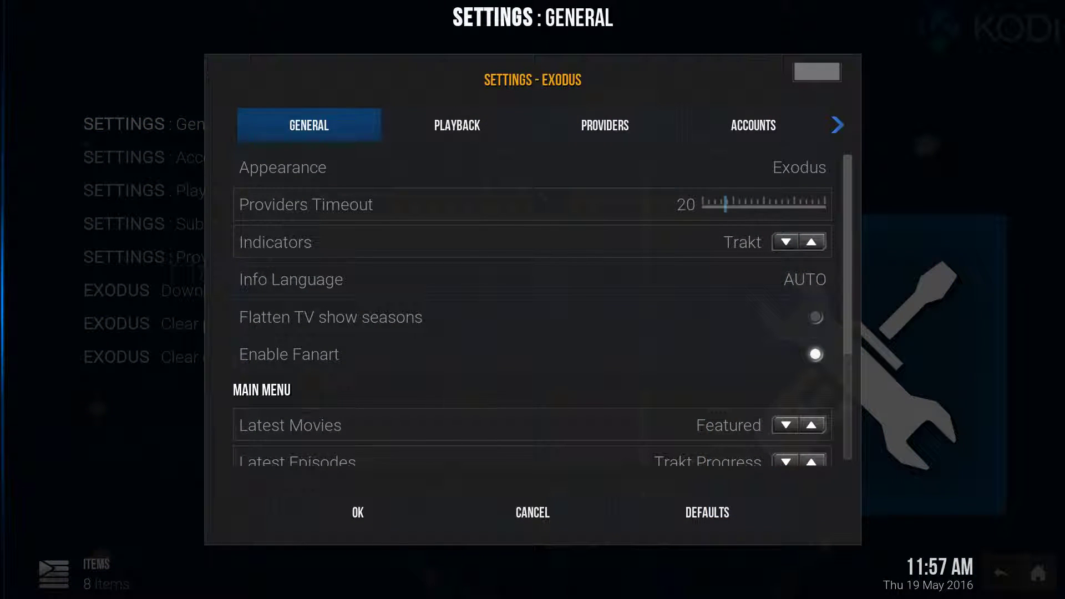
key("Right")
key("Right")
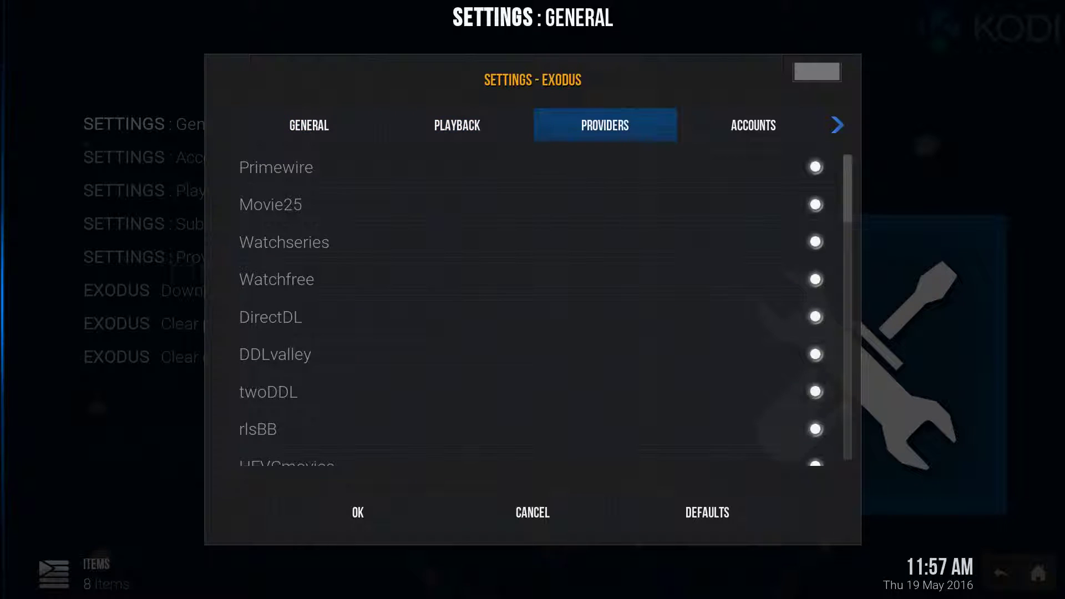
key("Right")
key("Down")
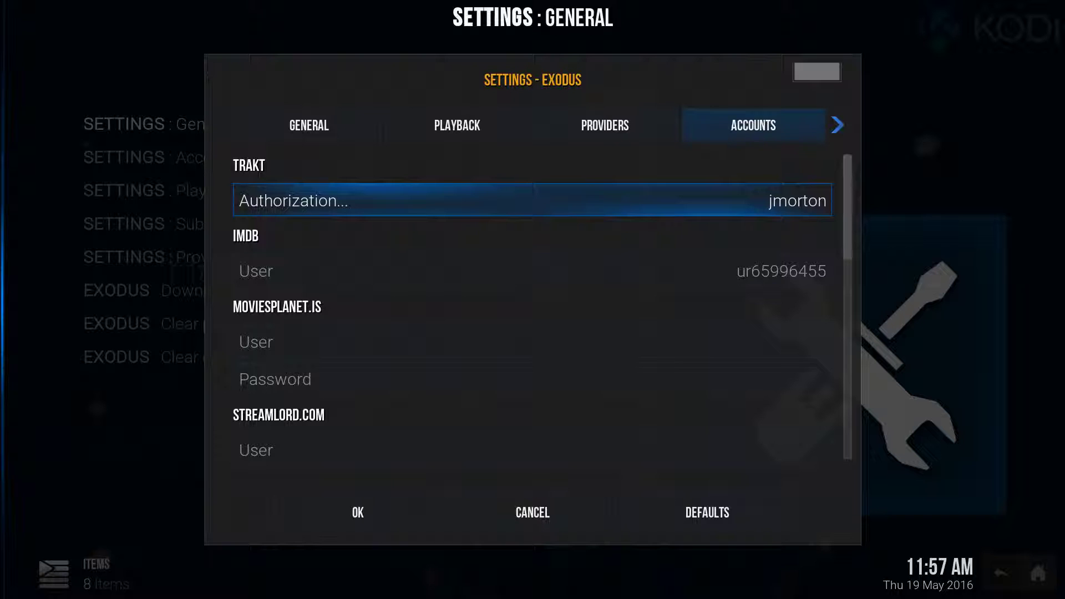
Step: Reset the existing RealDebrid account authorization in the Exodus account settings
key("Down")
key("Down")
key("Down")
key("Down")
key("Down")
key("Down")
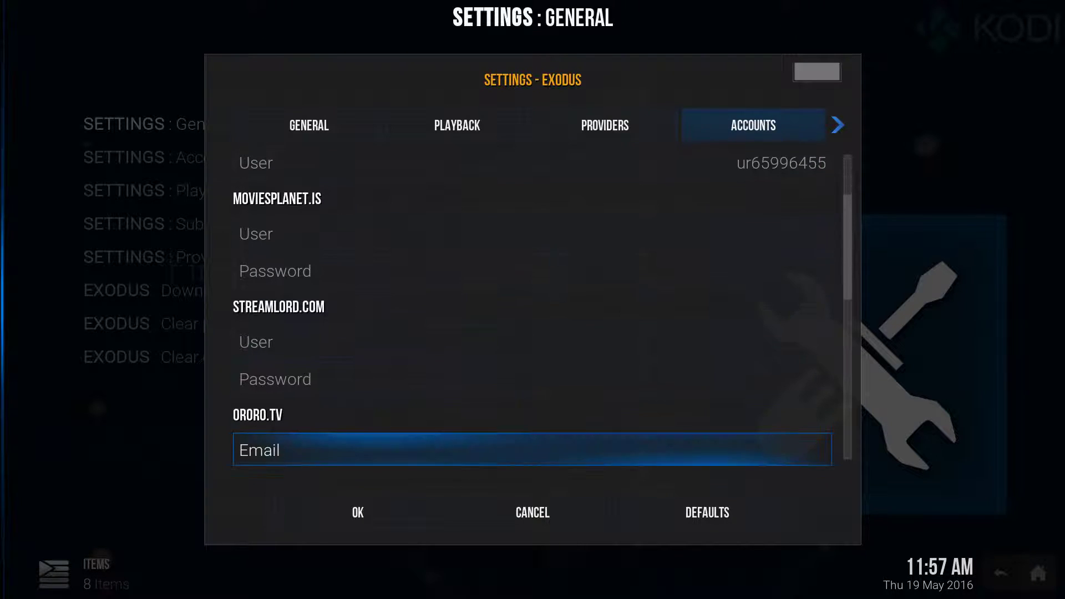
key("Down")
key("Down")
key("Down")
key("Down")
key("Down")
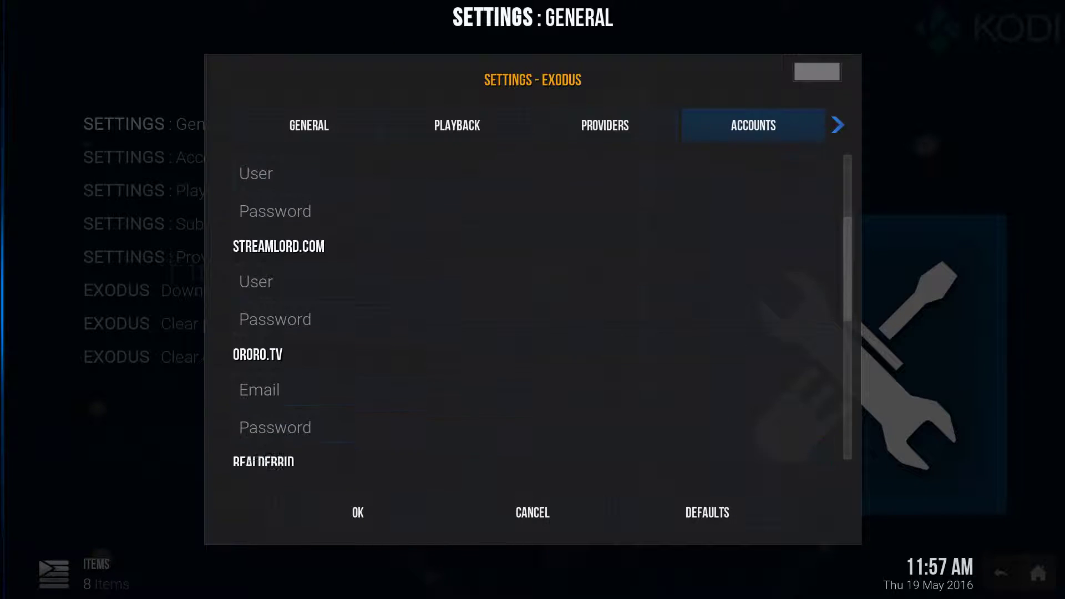
key("Up")
key("Up")
key("Up")
key("Up")
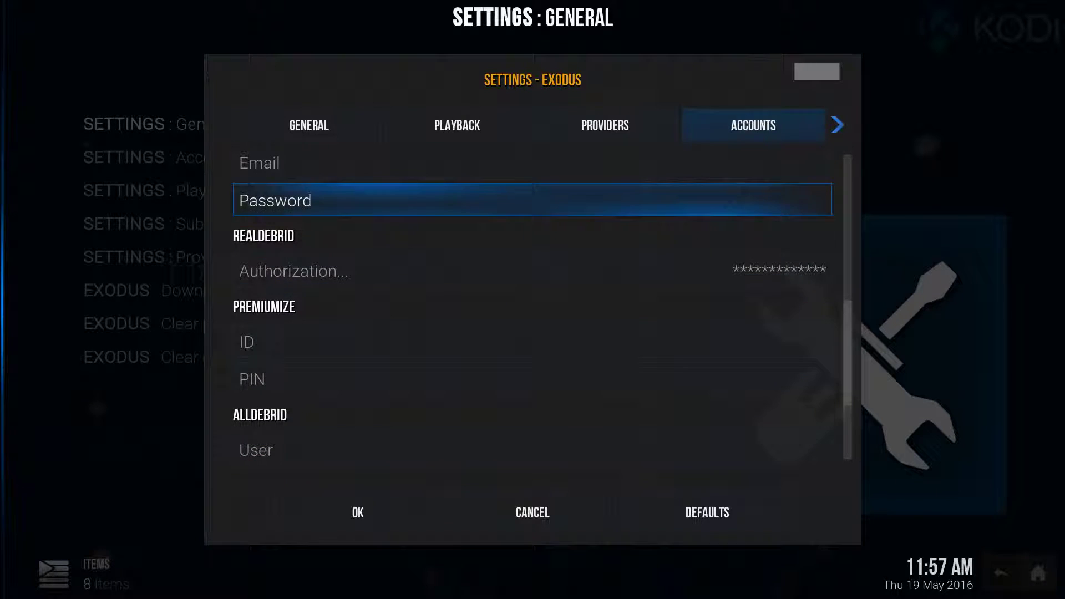
key("Down")
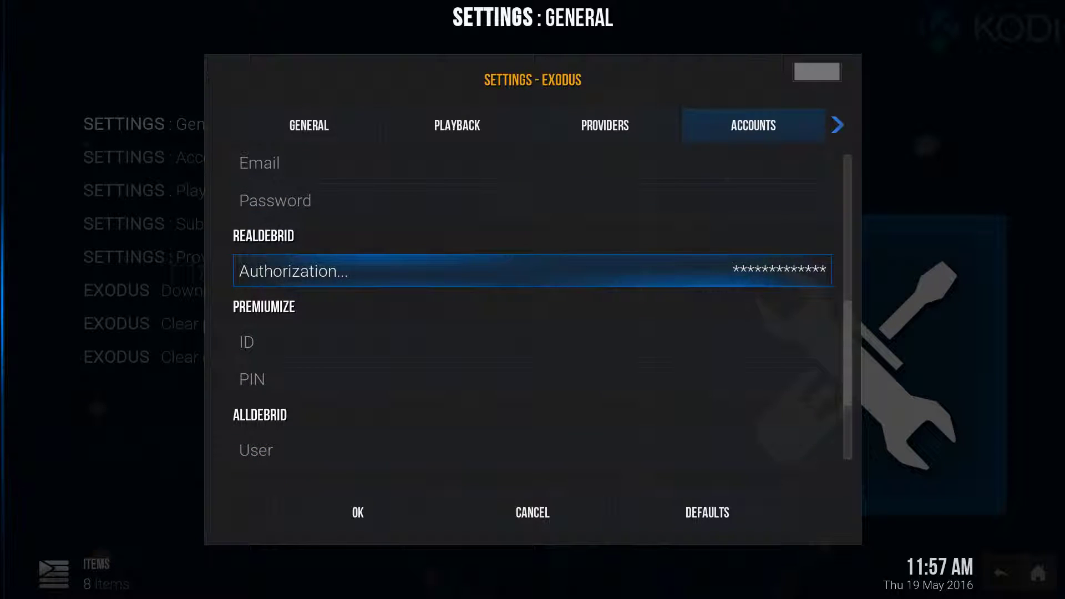
key("Return")
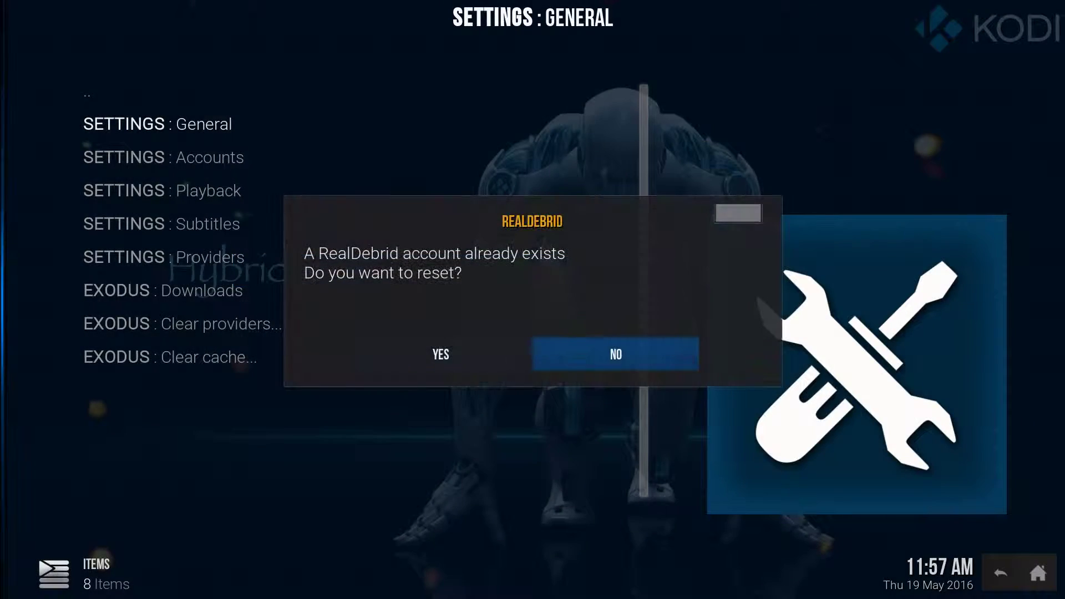
key("Left")
key("Return")
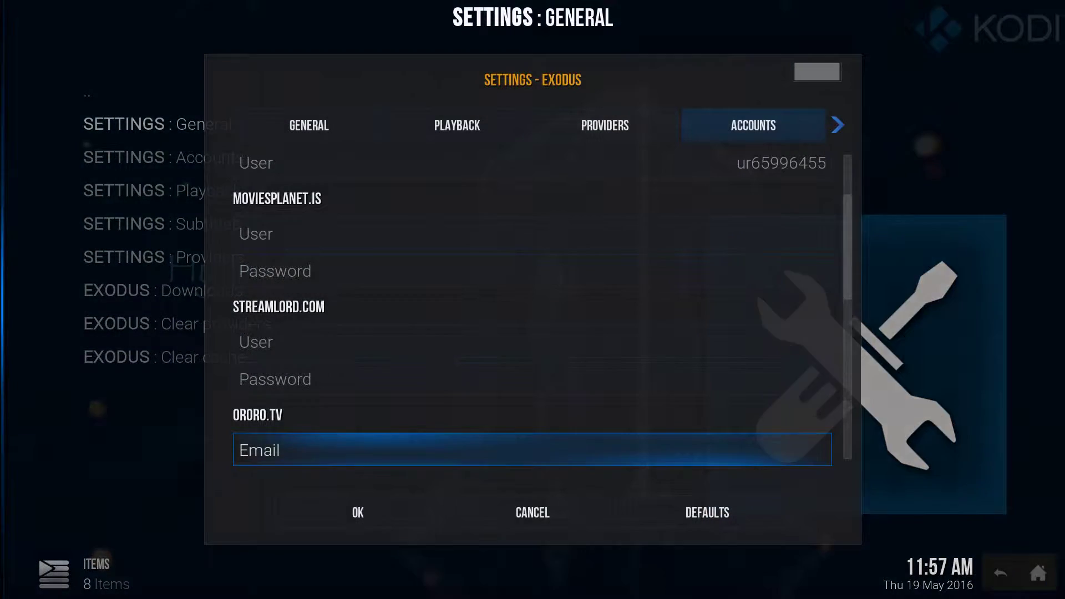
Step: Check the RealDebrid authorization entry in the account settings, then return to the Kodi home screen
key("Up")
key("Down")
key("Down")
key("Down")
key("Down")
key("Down")
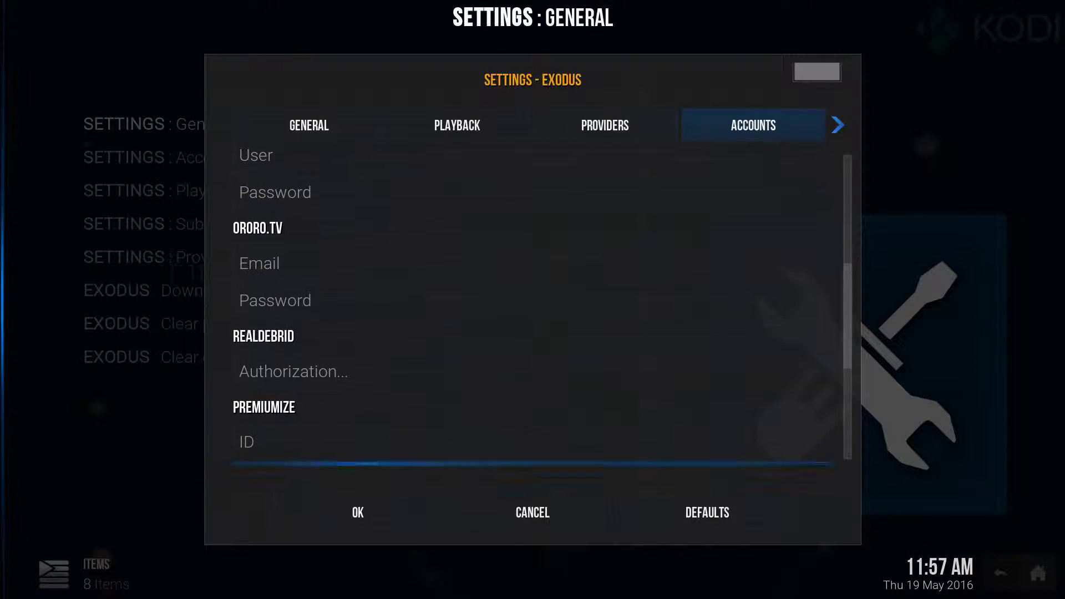
key("Down")
key("Up")
key("Up")
key("Up")
key("Up")
key("Down")
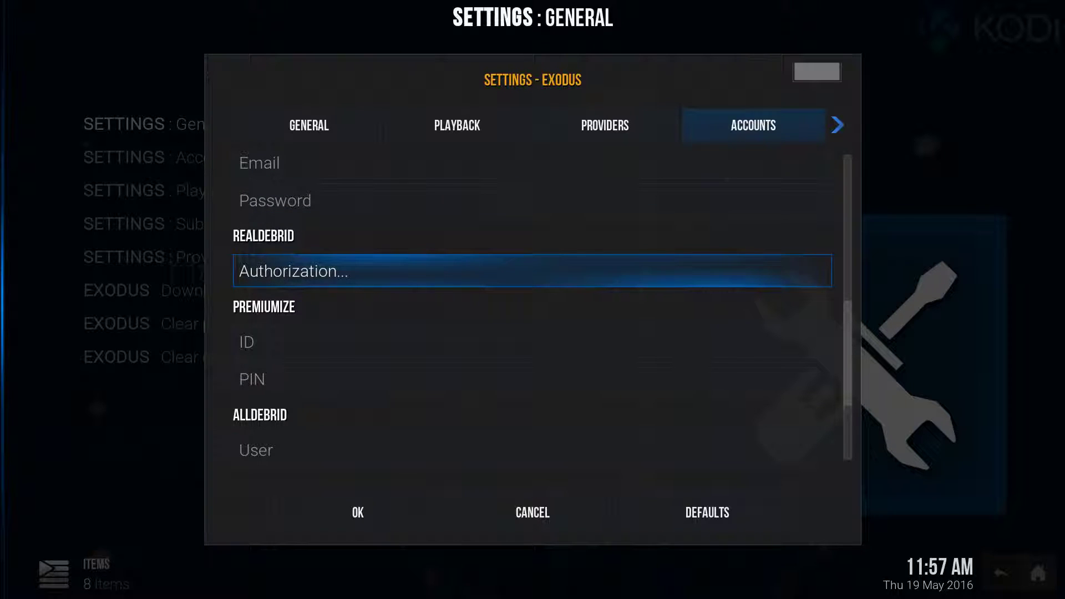
key("Escape")
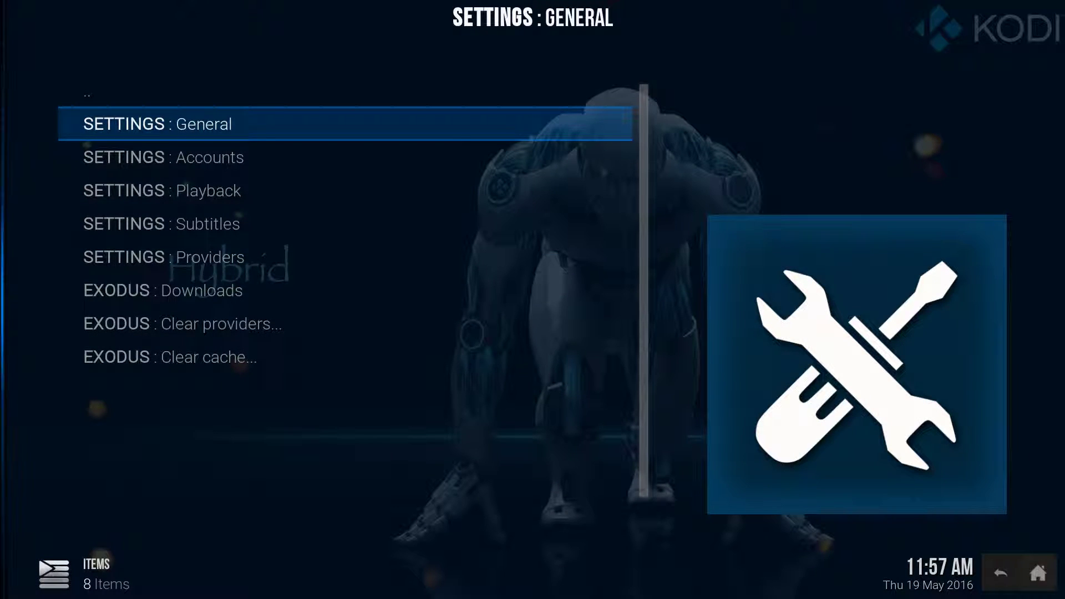
key("Escape")
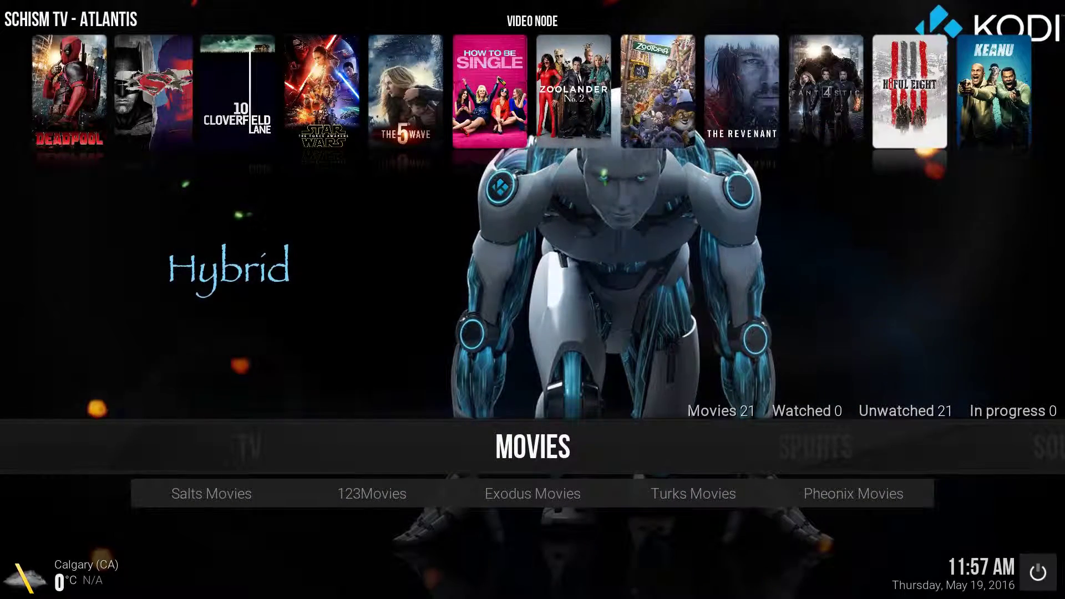
Step: Open the Latest Movies list in Exodus Movies
key("Down")
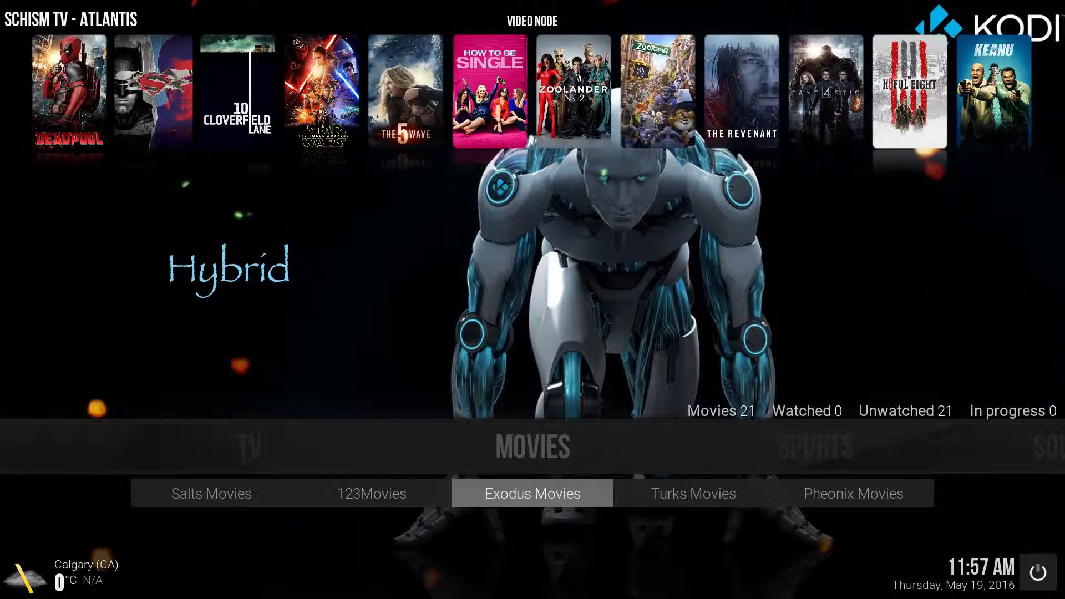
key("Return")
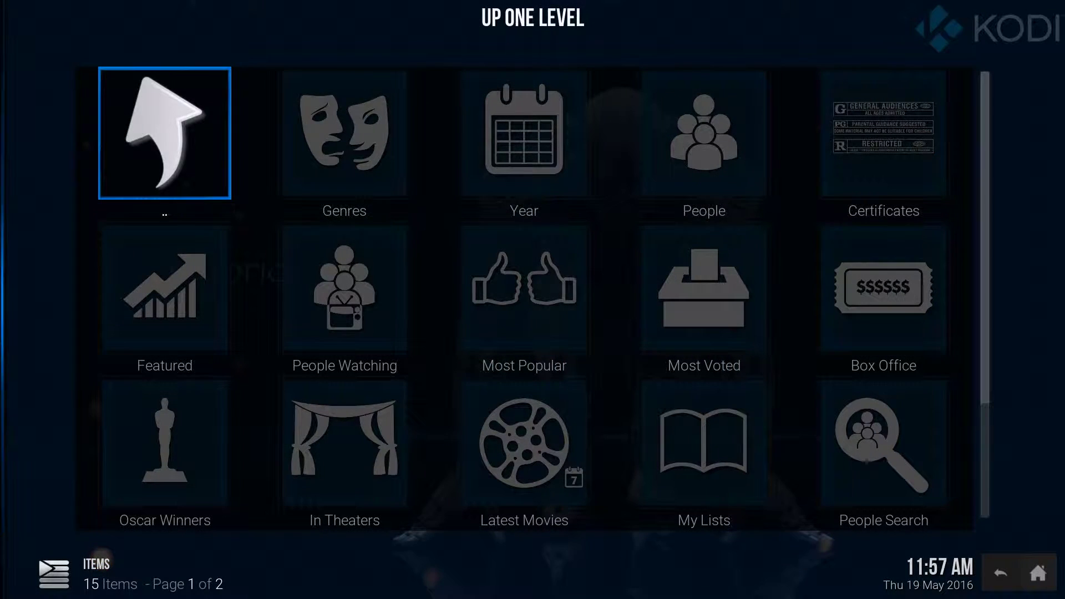
key("Right")
key("Down")
key("Right")
key("Down")
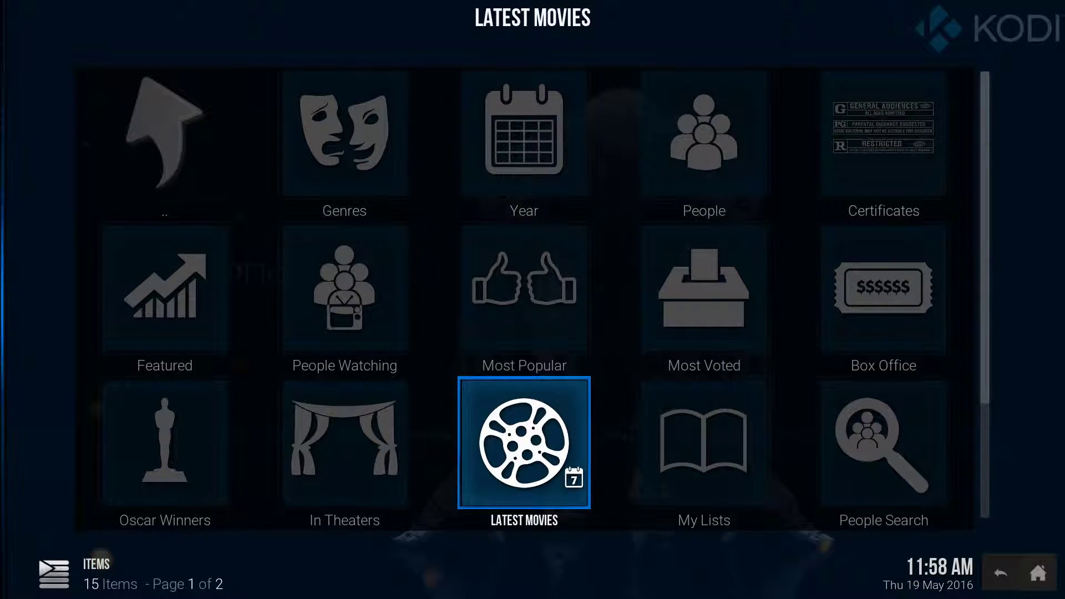
key("Return")
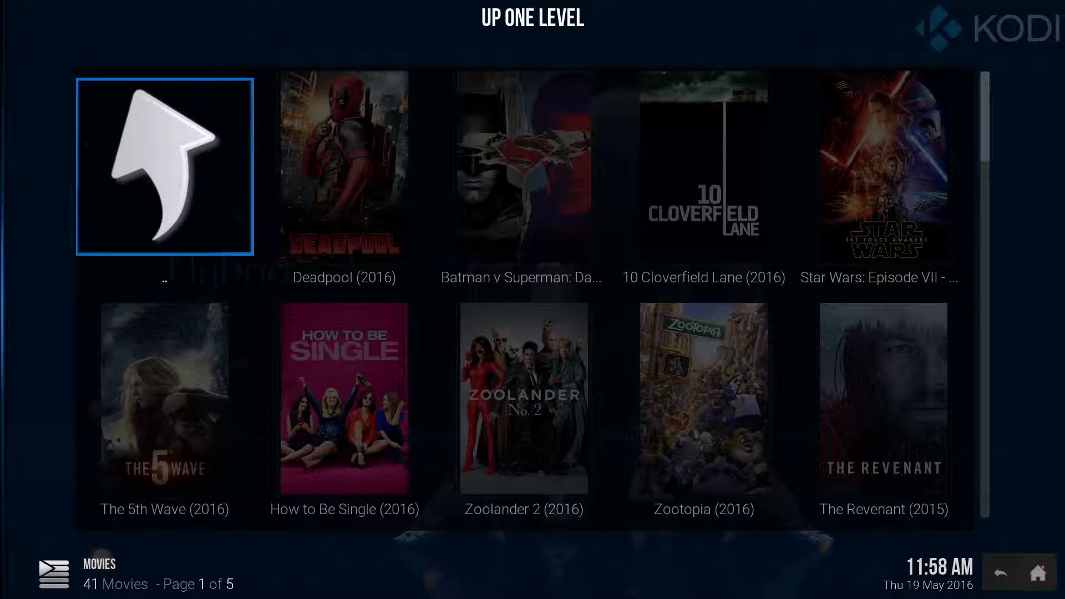
Step: Select Zootopia (2016) in the Latest Movies list and open its list of stream sources
key("Right")
key("Right")
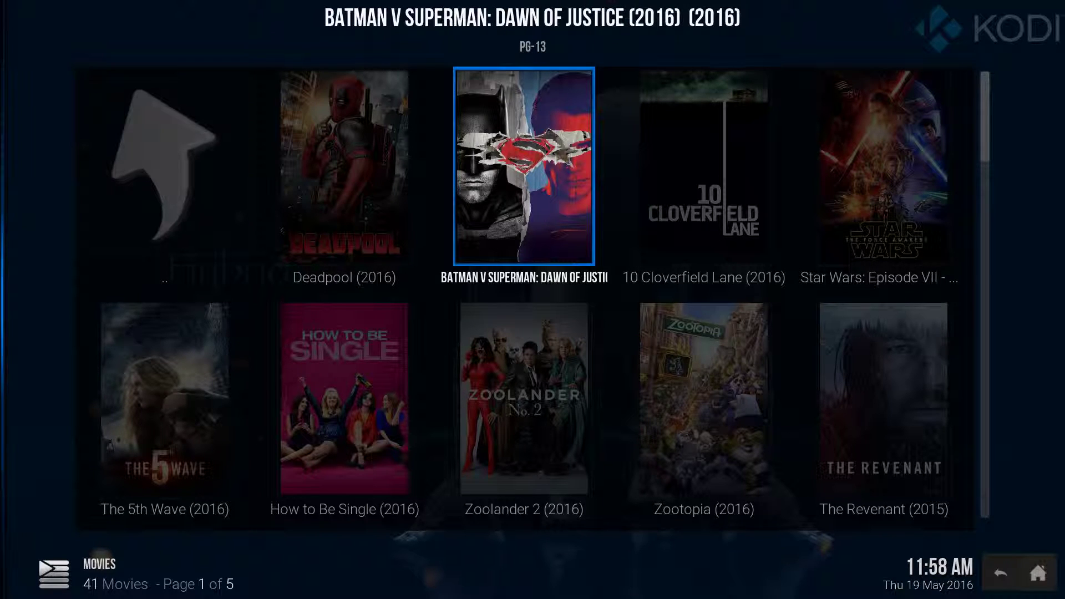
key("Down")
key("Right")
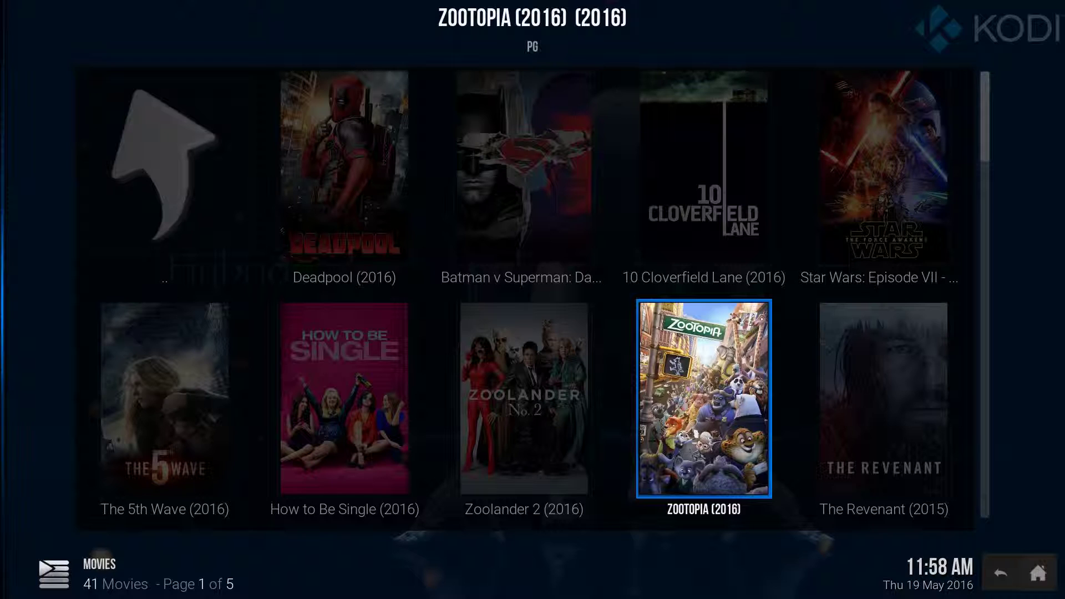
key("c")
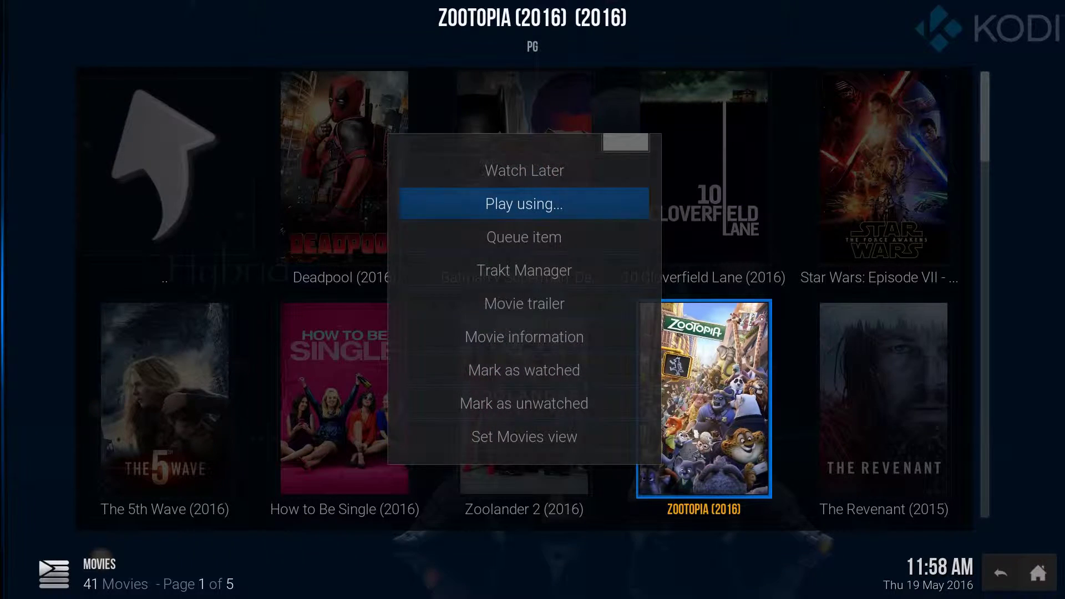
key("Escape")
key("Return")
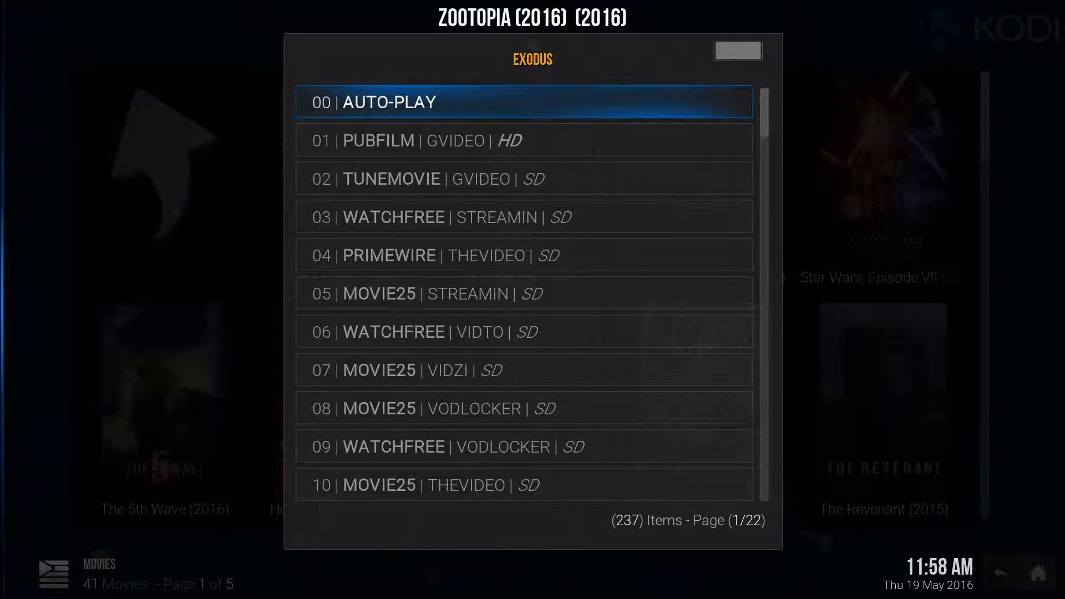
Step: Examine the providers, hosts and HD or SD quality of the first stream sources for Zootopia
key("Down")
key("Down")
key("Down")
key("Down")
key("Down")
key("Up")
key("Up")
key("Up")
key("Up")
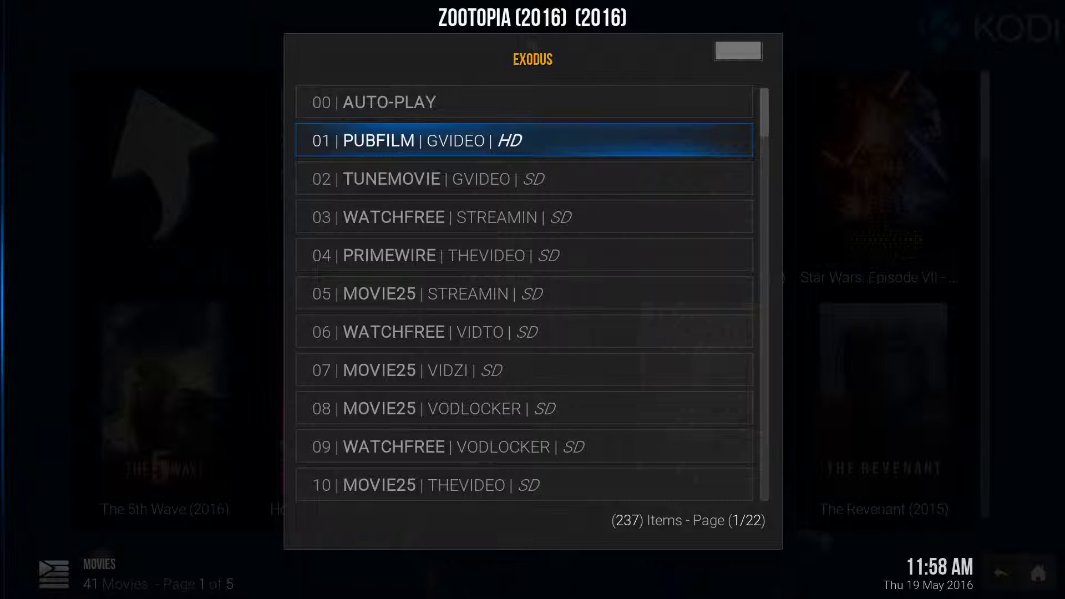
key("Down")
key("Down")
key("Down")
key("Down")
key("Up")
key("Up")
key("Up")
key("Up")
key("Up")
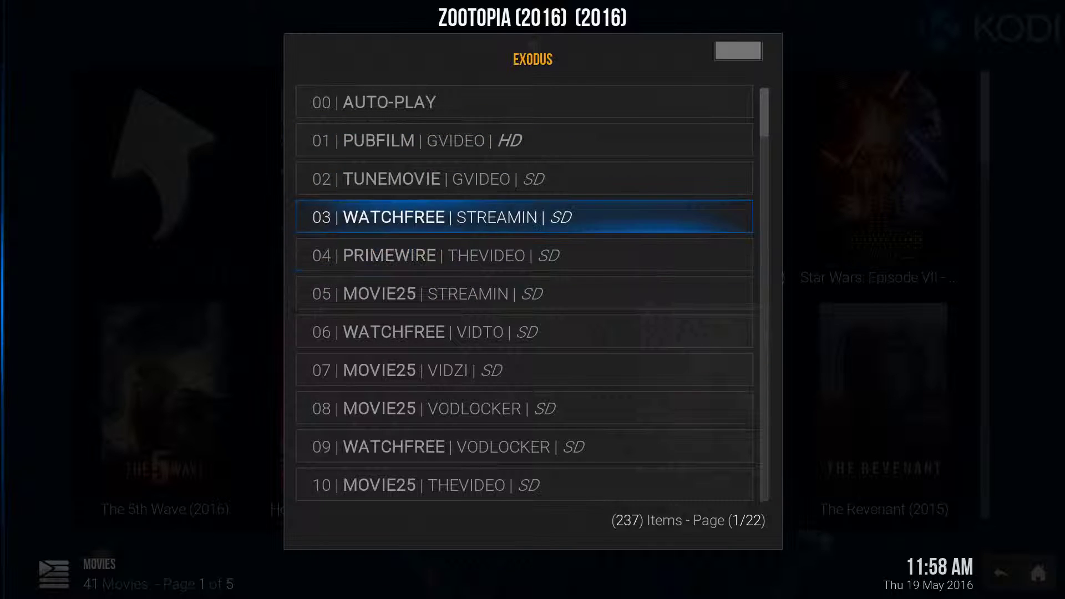
key("Down")
key("Down")
key("Up")
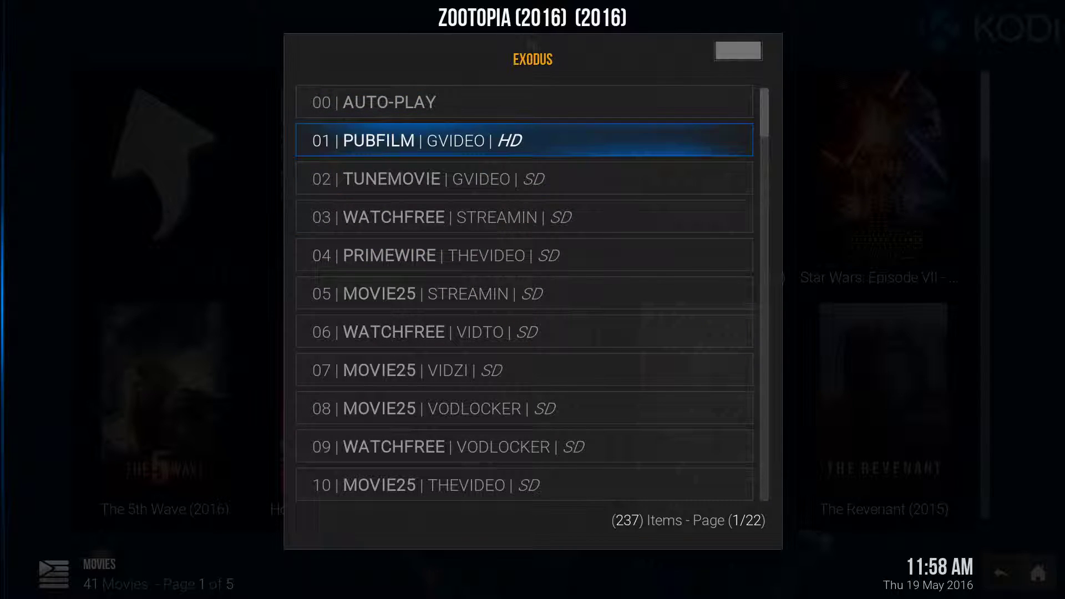
Step: Examine the Zootopia stream sources at the start and end of the list, then close the list
key("Down")
key("Down")
key("Down")
key("Down")
key("Down")
key("Down")
key("Down")
key("Down")
key("Down")
key("Down")
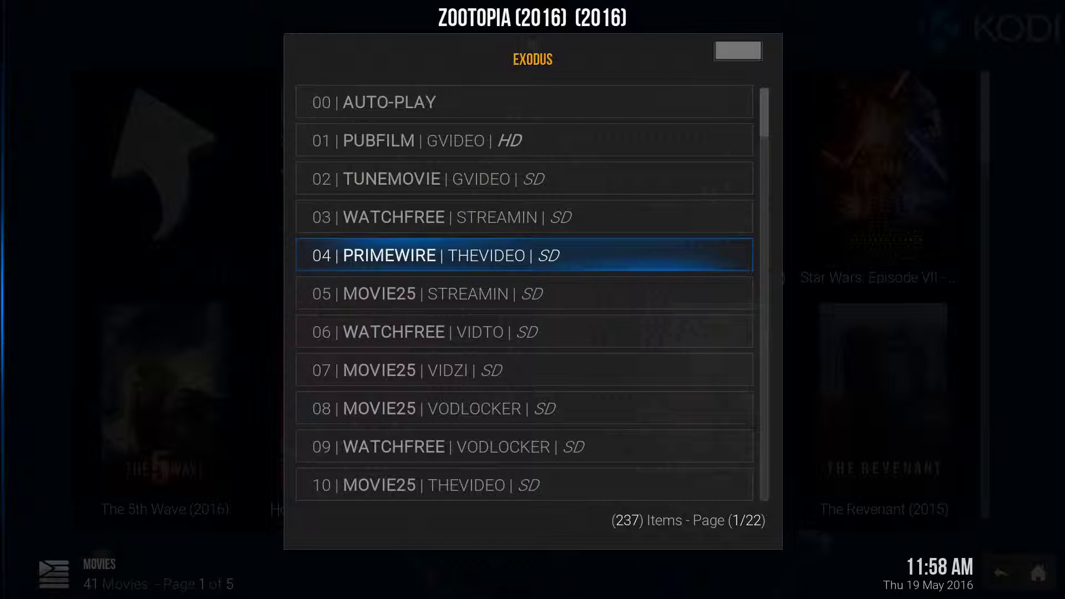
key("Up")
key("Up")
key("Up")
key("Up")
key("Up")
key("Up")
key("Up")
key("Up")
key("Up")
key("Up")
key("Up")
key("Up")
key("Up")
key("Up")
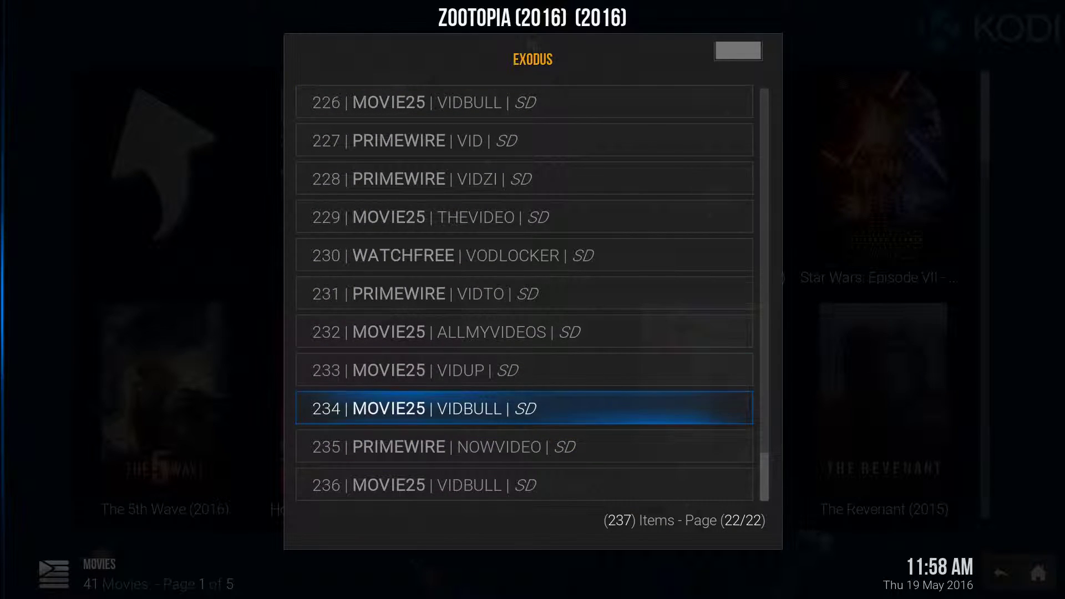
key("Up")
key("Down")
key("Down")
key("Down")
key("Down")
key("Down")
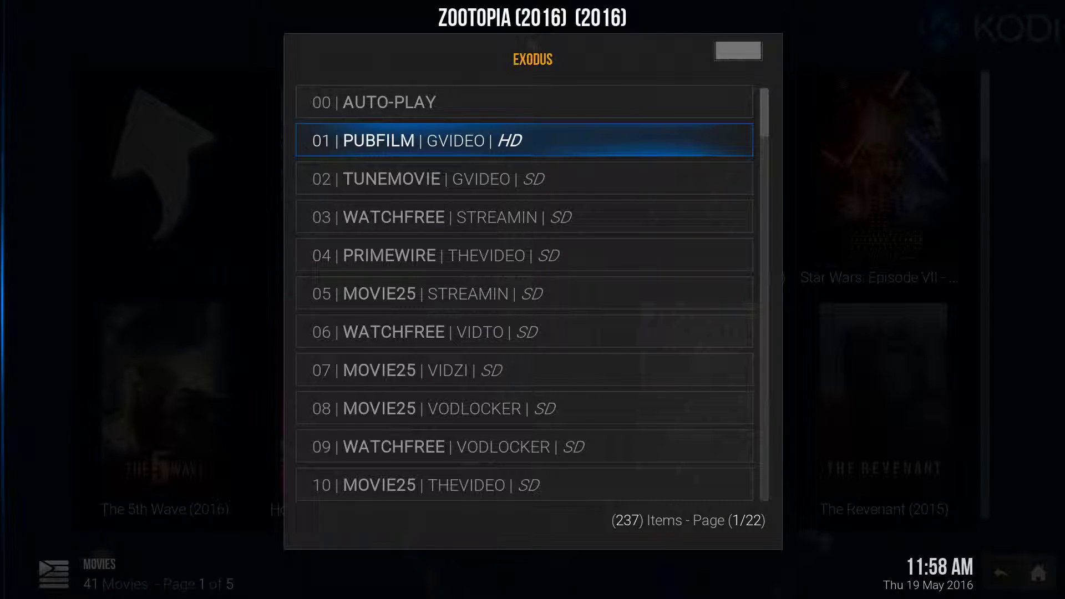
key("Escape")
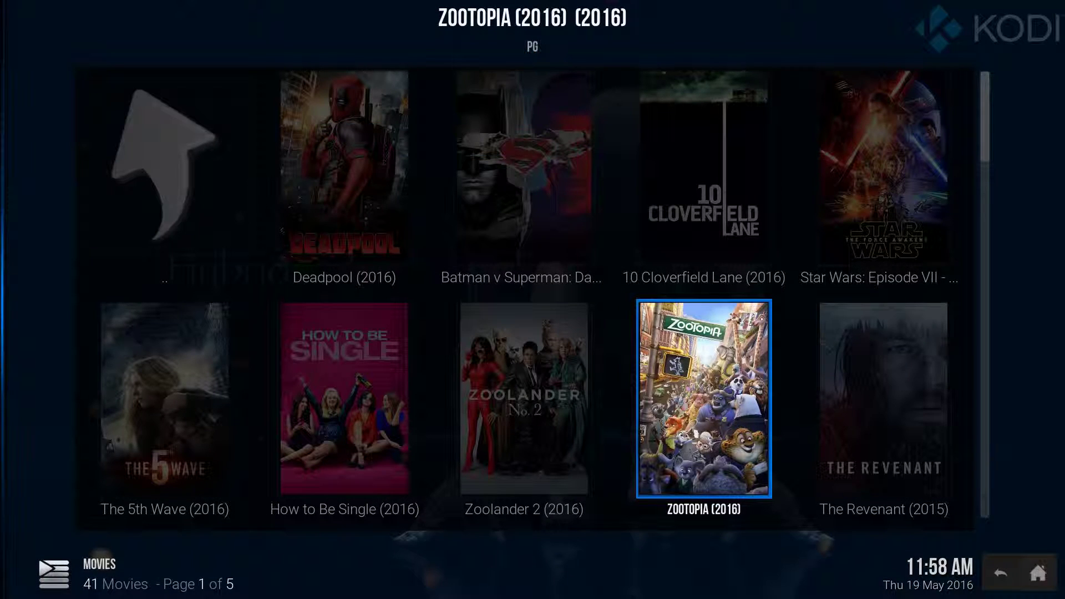
Step: Go up from the Latest Movies list to the Exodus main menu
key("Escape")
key("Left")
key("Left")
key("Left")
key("Left")
key("Up")
key("Right")
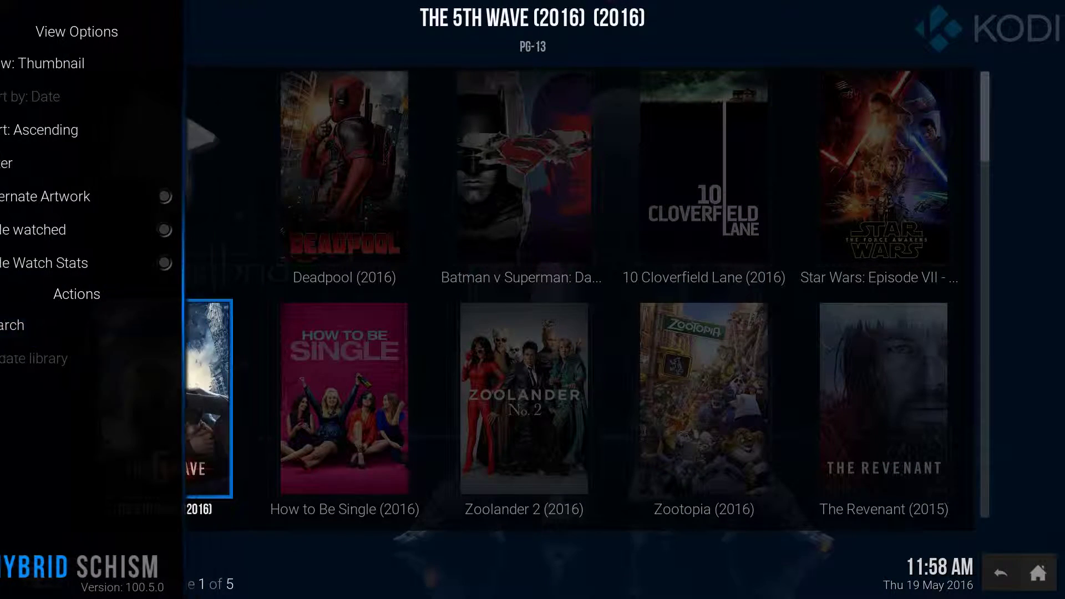
key("Up")
key("Return")
key("Up")
key("Return")
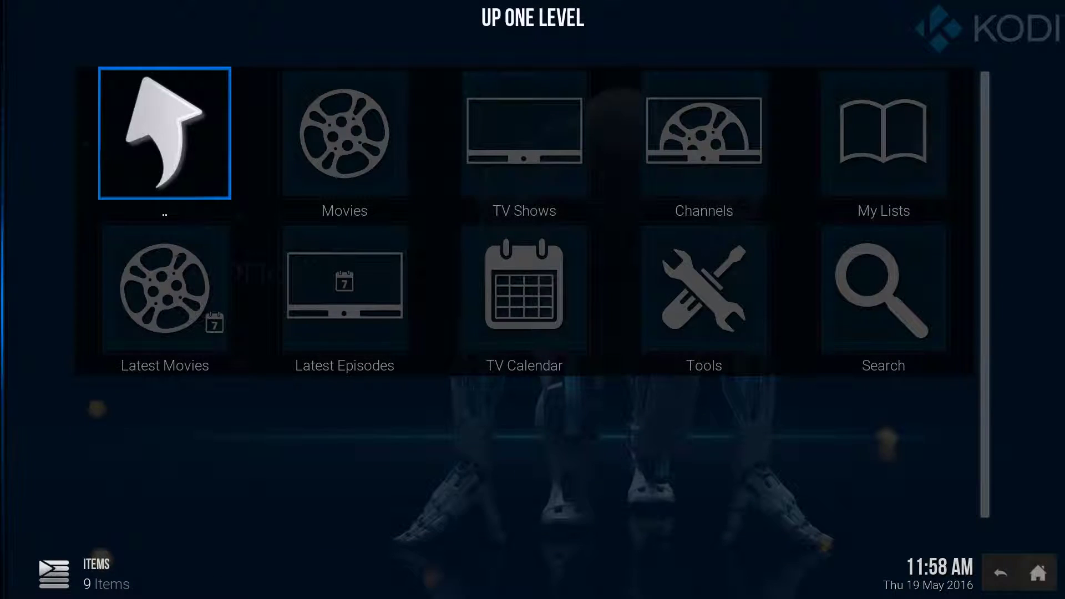
Step: Open the general settings of Exodus from its Tools section
key("Down")
key("Right")
key("Right")
key("Right")
key("Return")
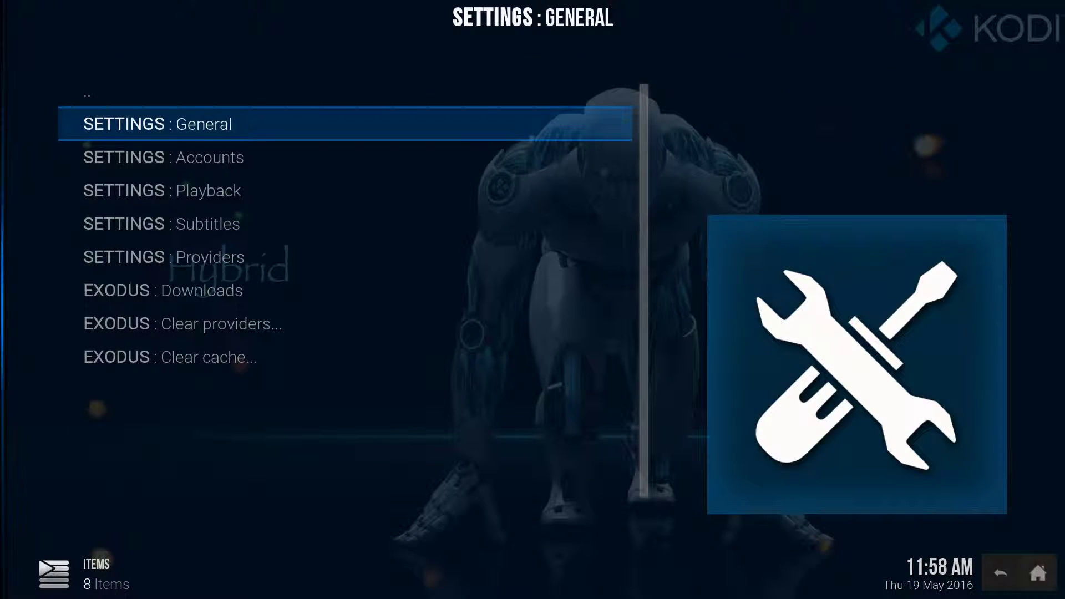
key("Return")
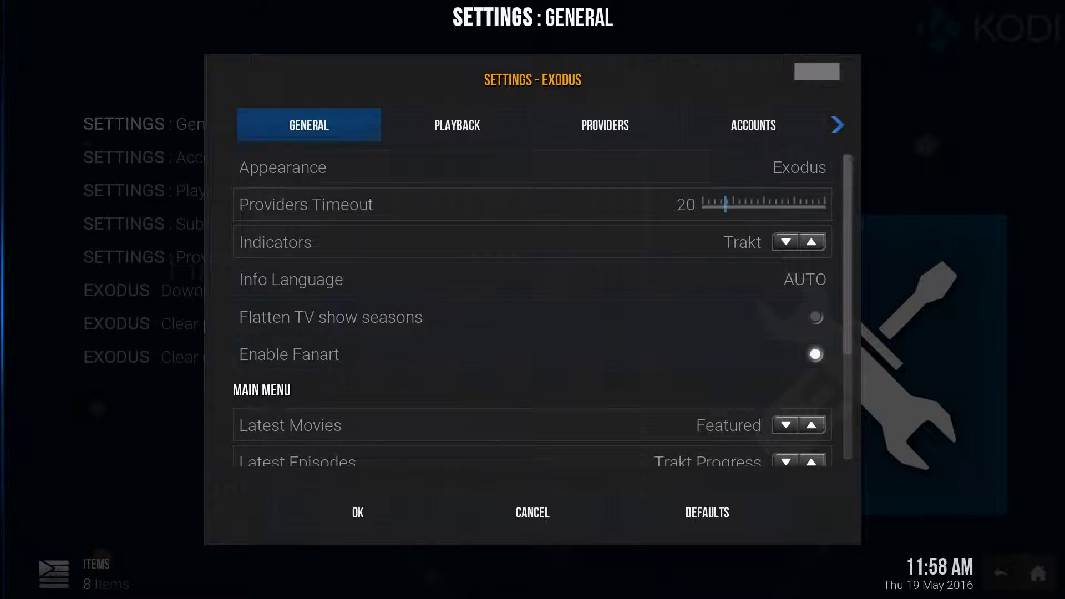
Step: Start the RealDebrid authorization in the Exodus account settings
key("Right")
key("Right")
key("Right")
key("Down")
key("Down")
key("Down")
key("Down")
key("Down")
key("Down")
key("Down")
key("Down")
key("Down")
key("Down")
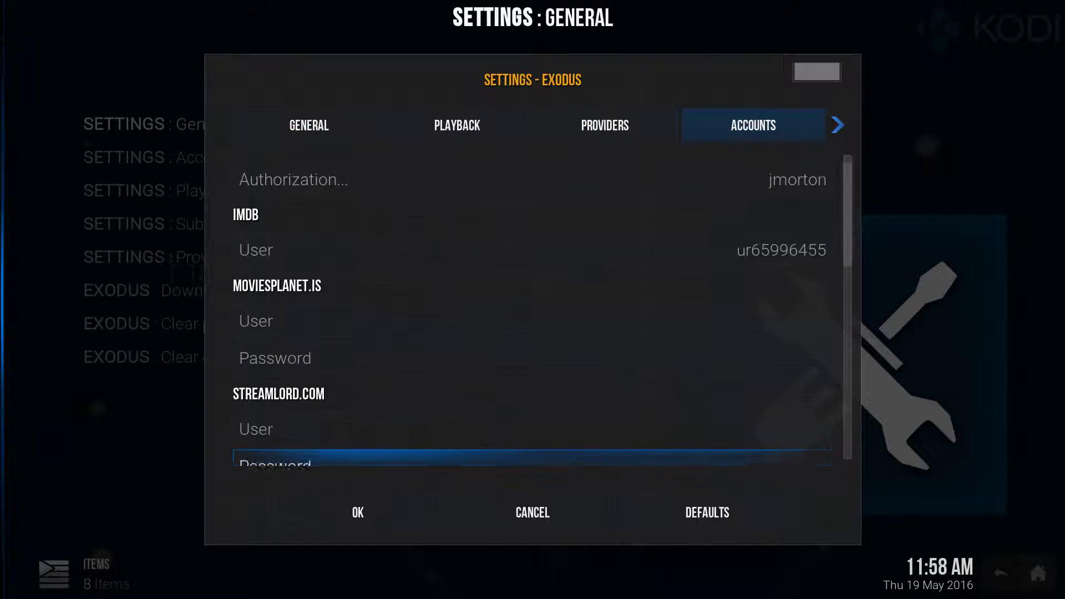
key("Up")
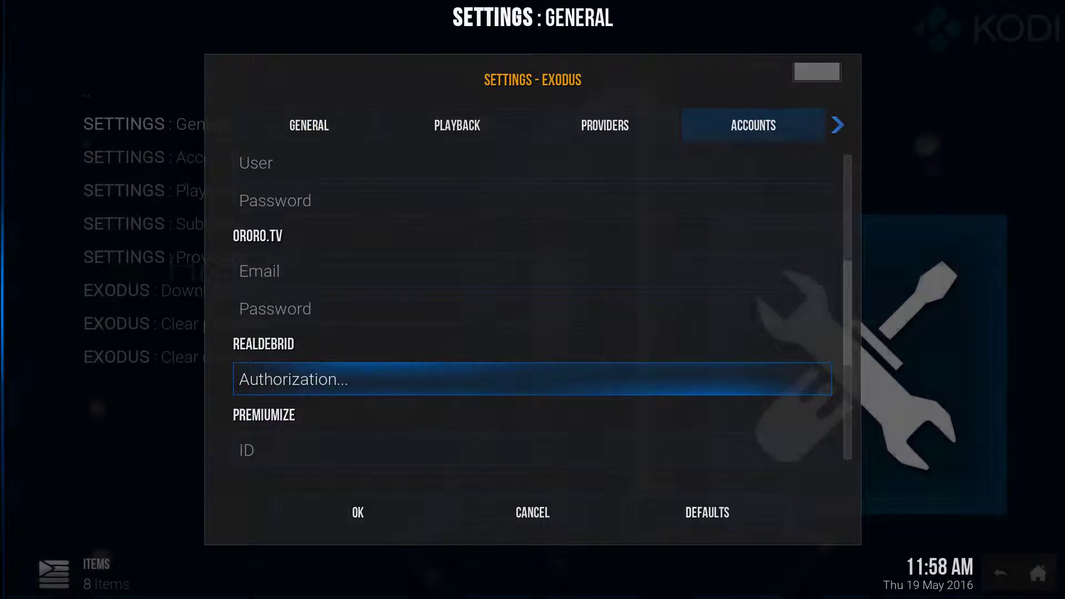
key("Return")
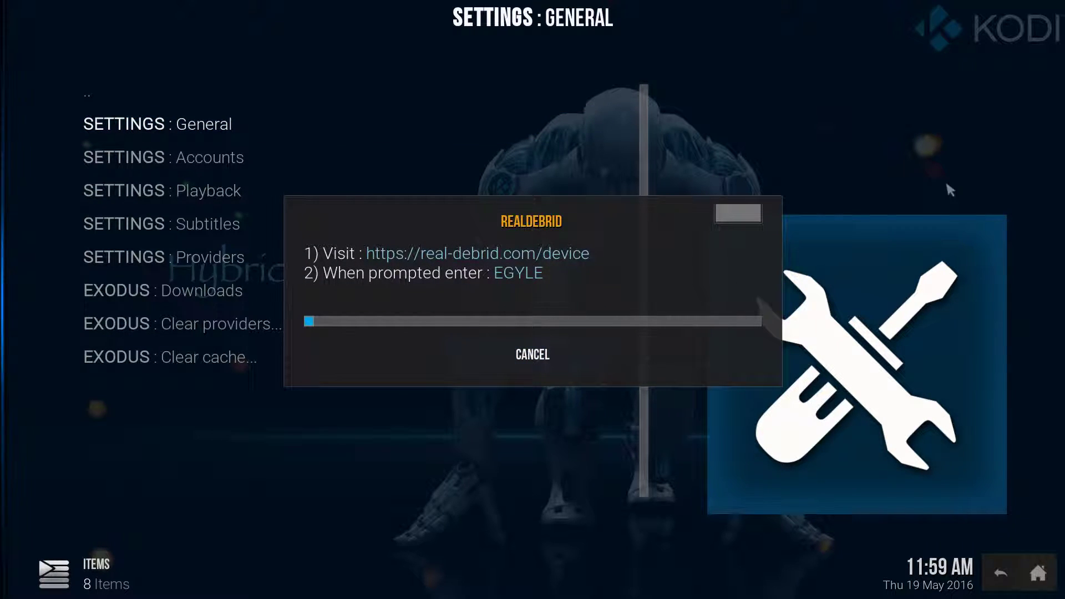
key("ctrl+Up")
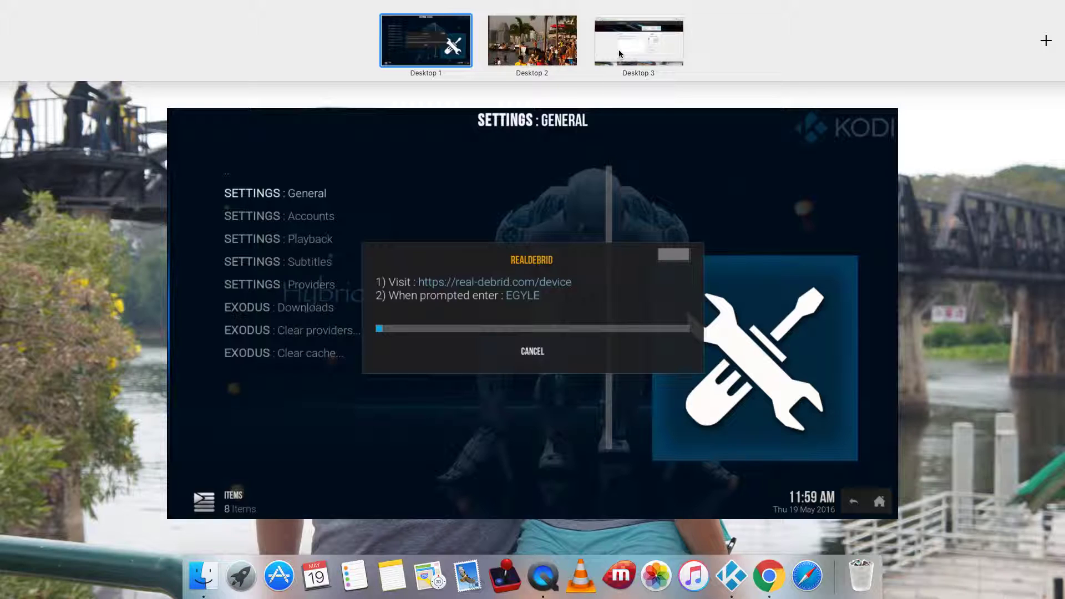
mouse_move(618, 50)
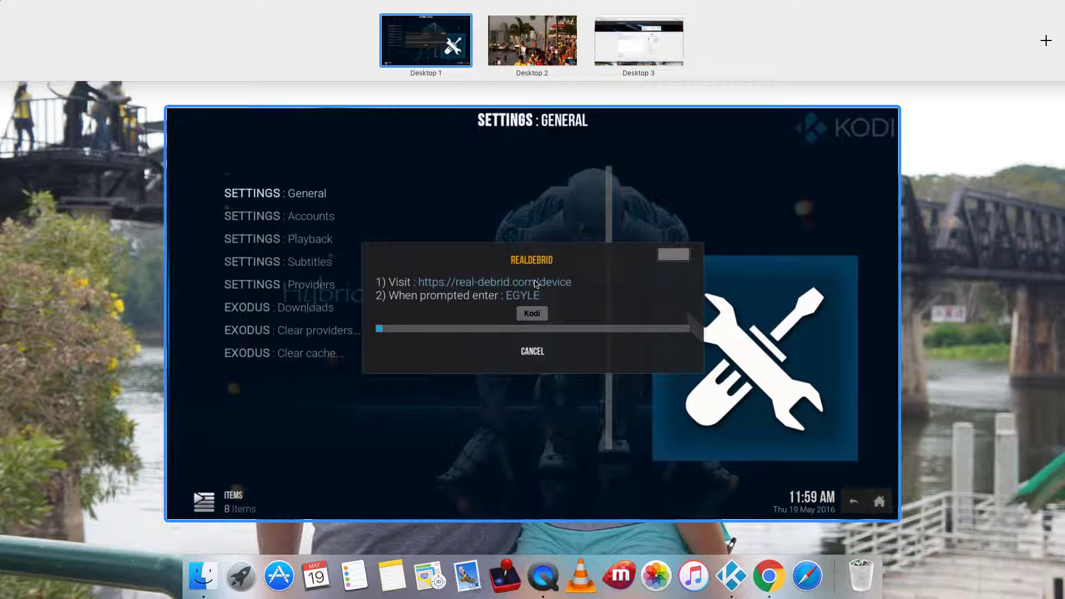
left_click(664, 35)
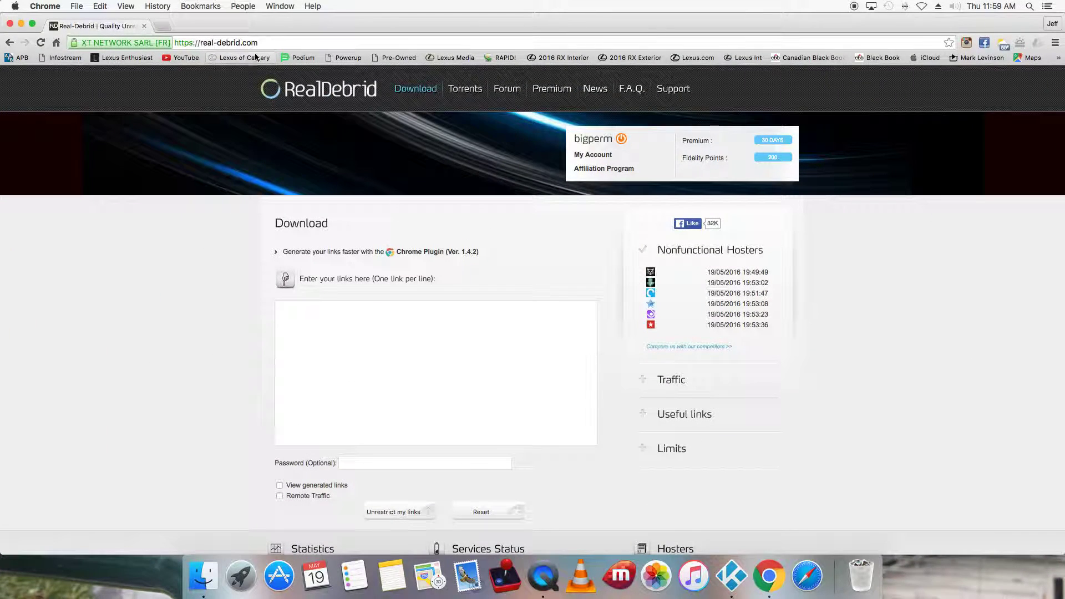
left_click(265, 44)
left_click(273, 43)
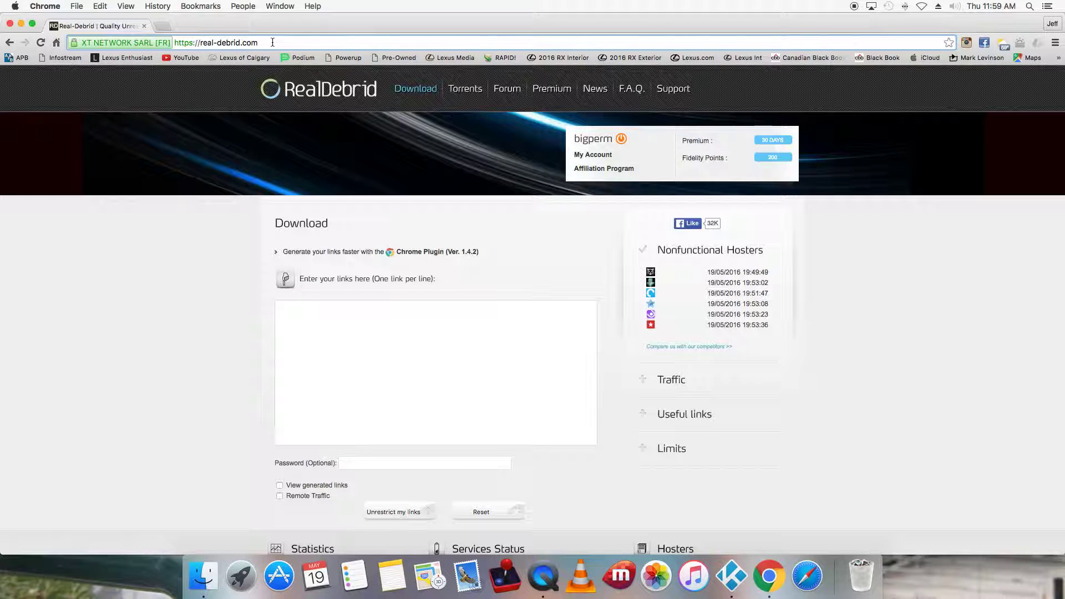
type("/DE")
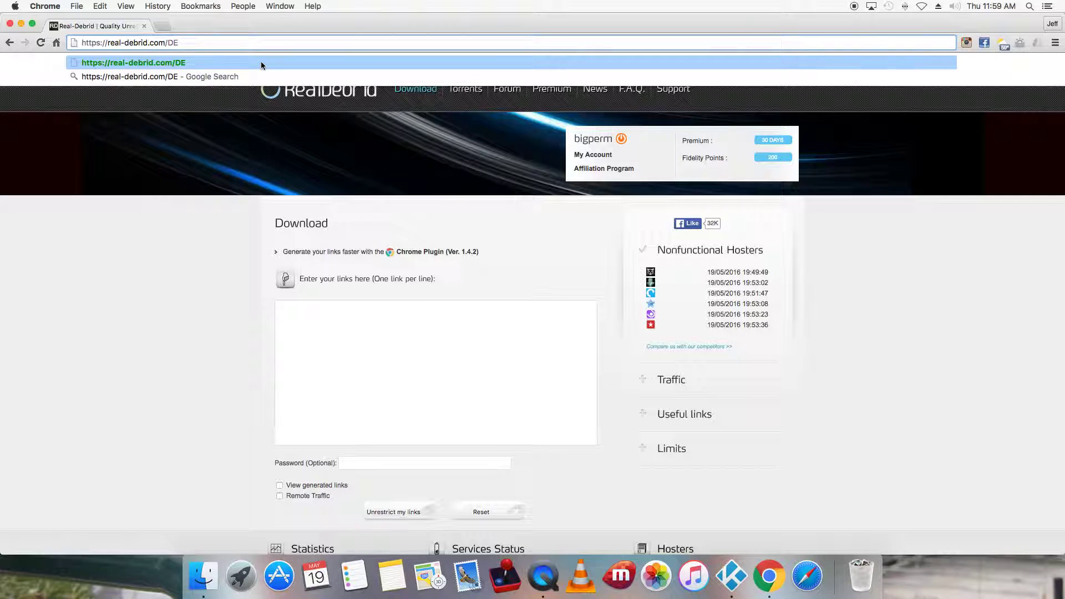
key("BackSpace")
key("BackSpace")
type("dev")
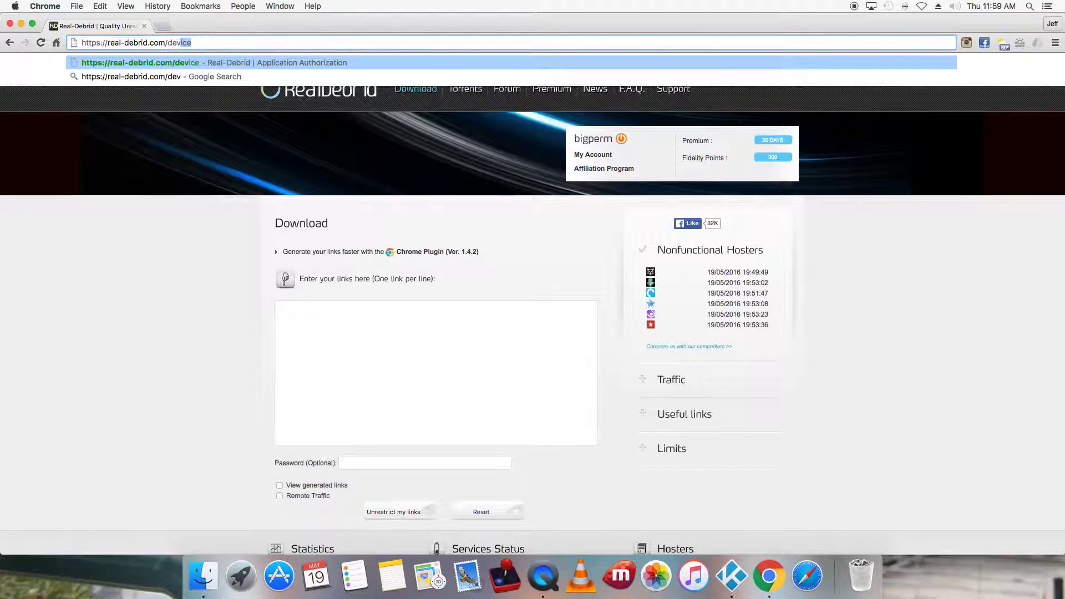
type("ice")
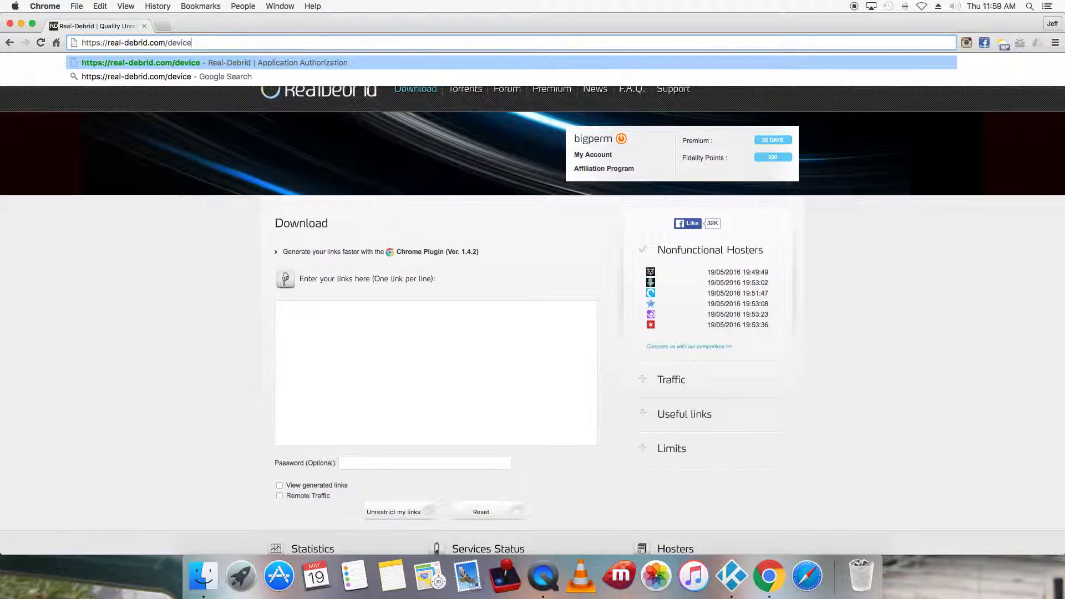
key("Return")
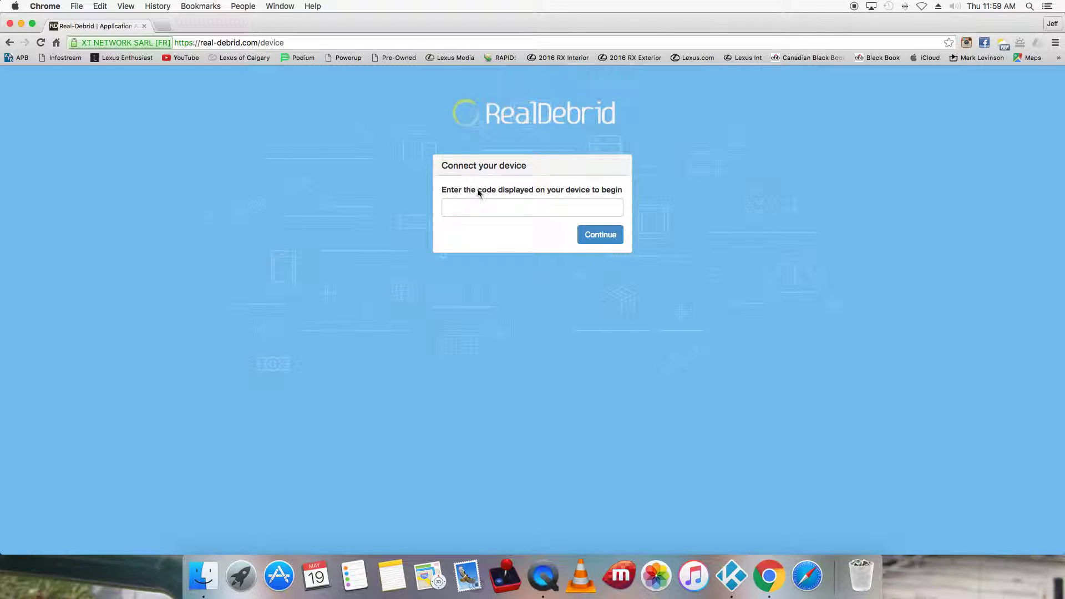
Step: Look up the device code in Kodi, then enter it on the RealDebrid page and submit it
left_click(487, 204)
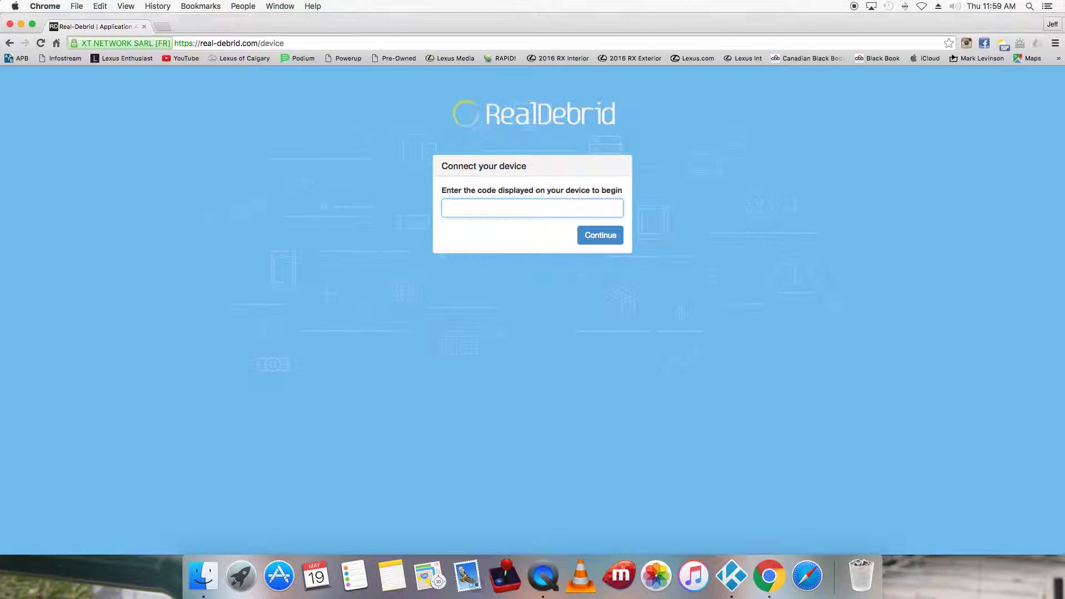
key("ctrl+Up")
key("ctrl+Left")
key("ctrl+Left")
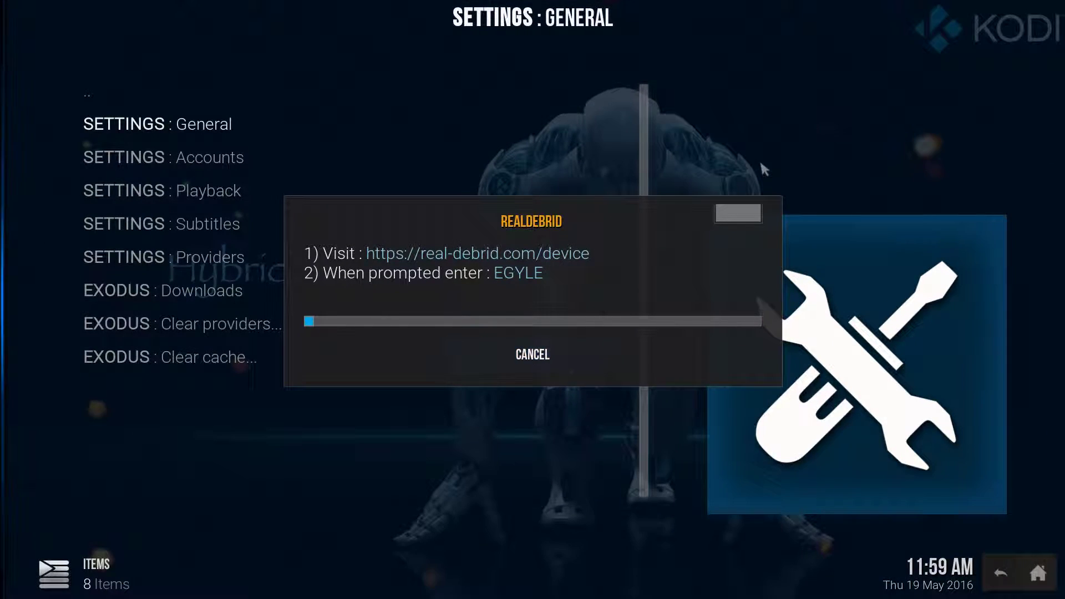
key("ctrl+Up")
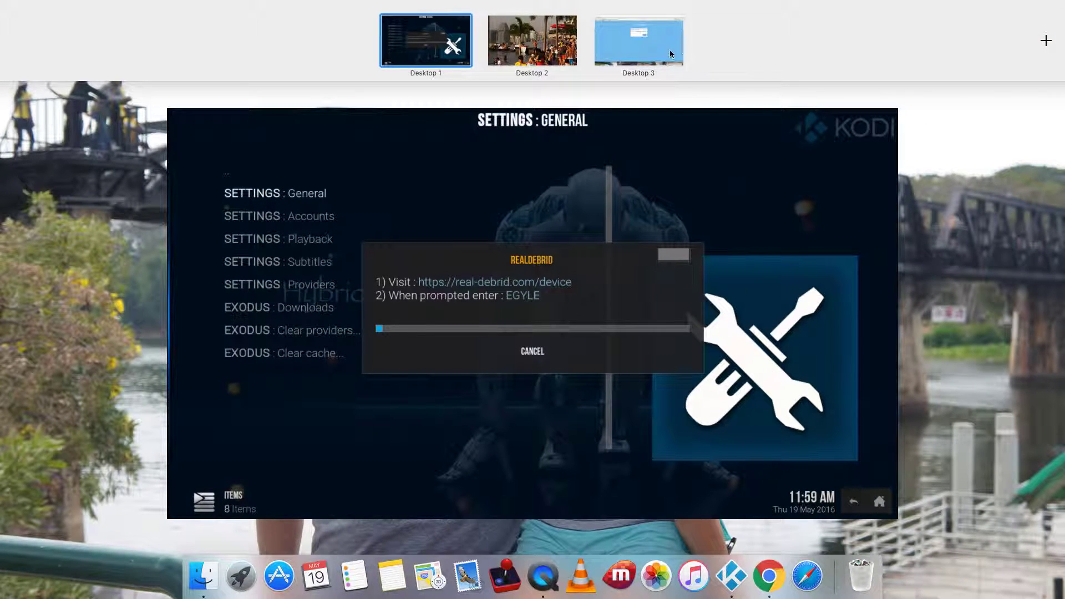
left_click(671, 50)
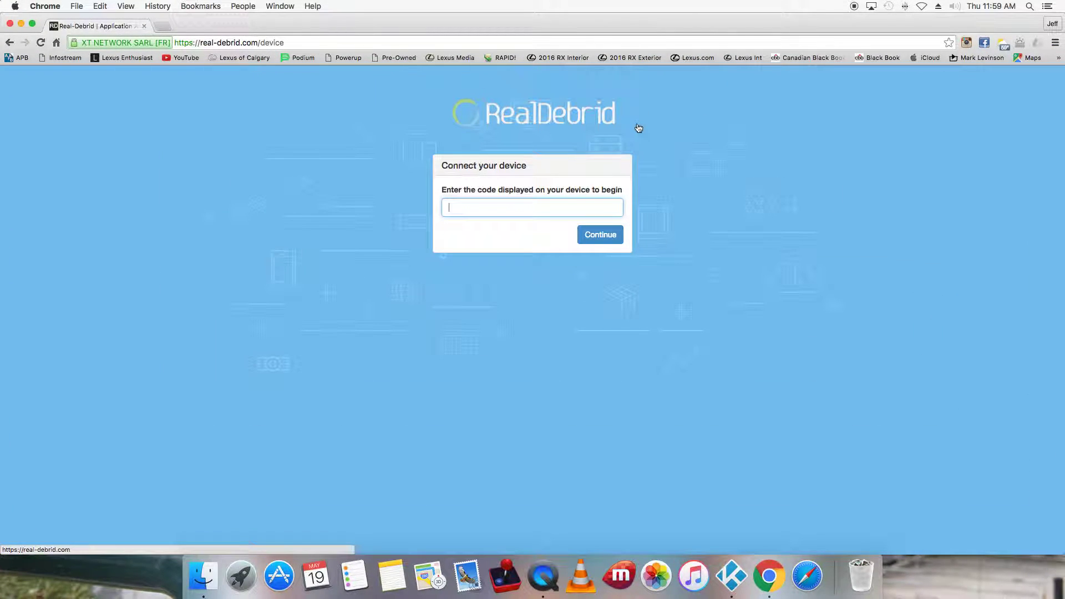
type("EGYLE")
key("Return")
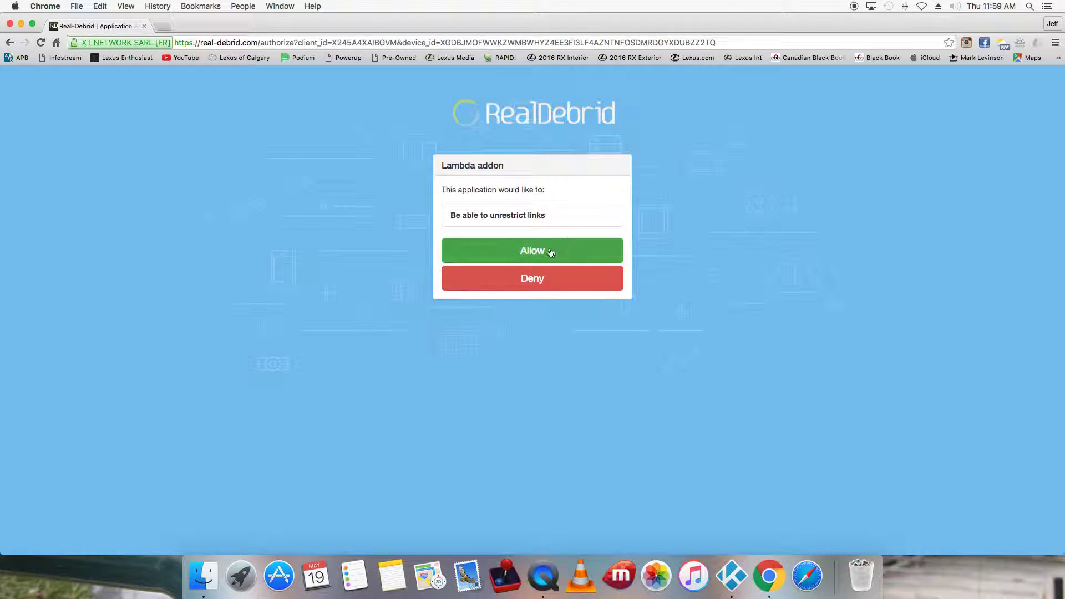
Step: Allow the Lambda addon to unrestrict links on RealDebrid, then switch back to Kodi
left_click(548, 254)
key("ctrl+Up")
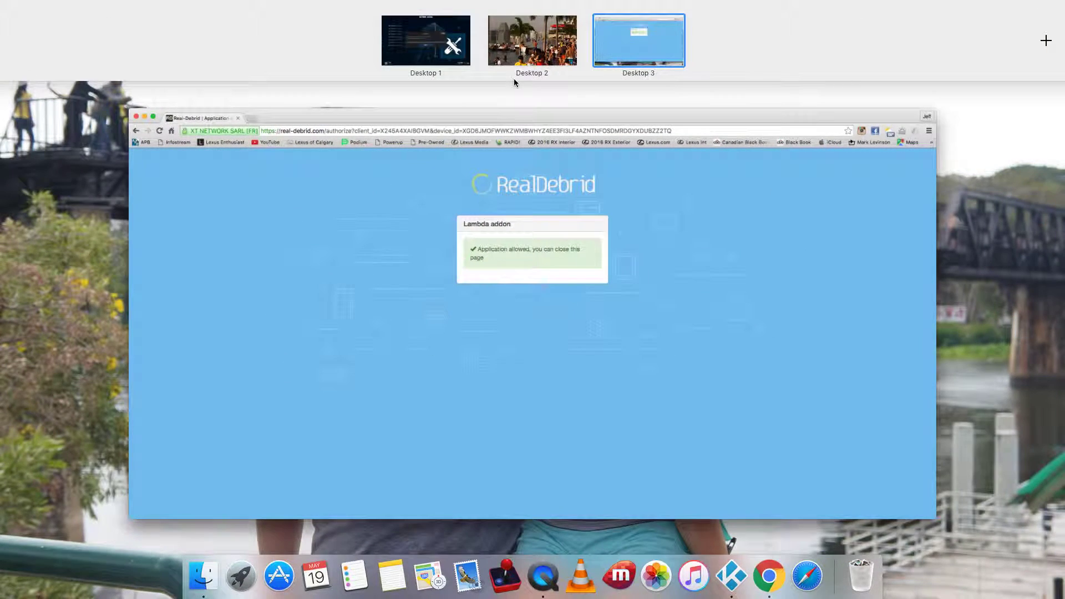
left_click(435, 55)
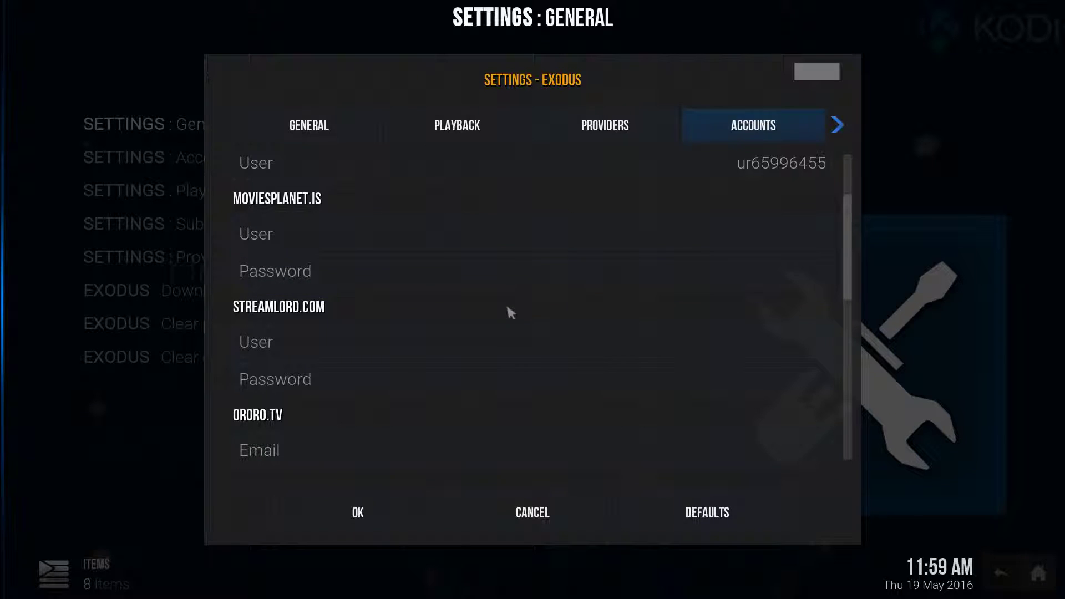
Step: Check the RealDebrid authorization entry in the Exodus account settings
key("Left")
key("Left")
key("Left")
key("Down")
key("Down")
key("Down")
key("Down")
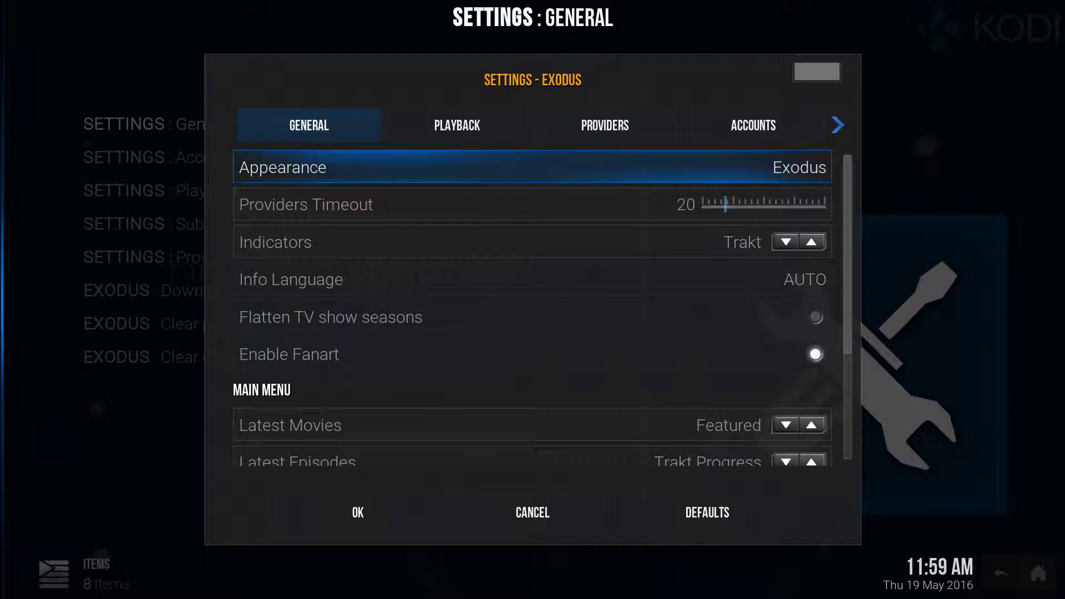
key("Up")
key("Up")
key("Up")
key("Up")
key("Right")
key("Right")
key("Right")
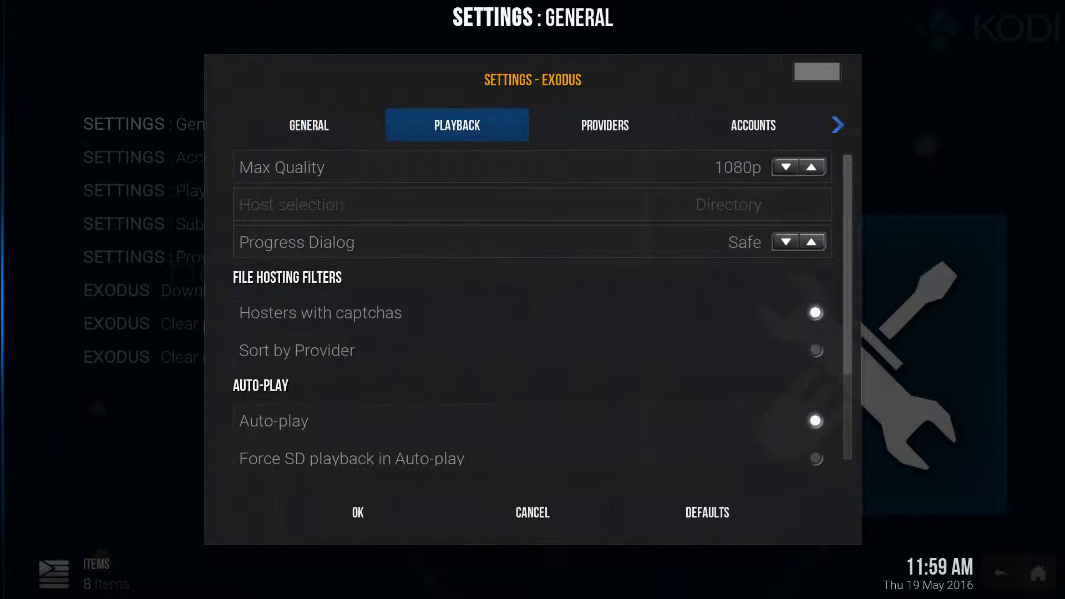
key("Down")
key("Down")
key("Down")
key("Down")
key("Down")
key("Down")
key("Down")
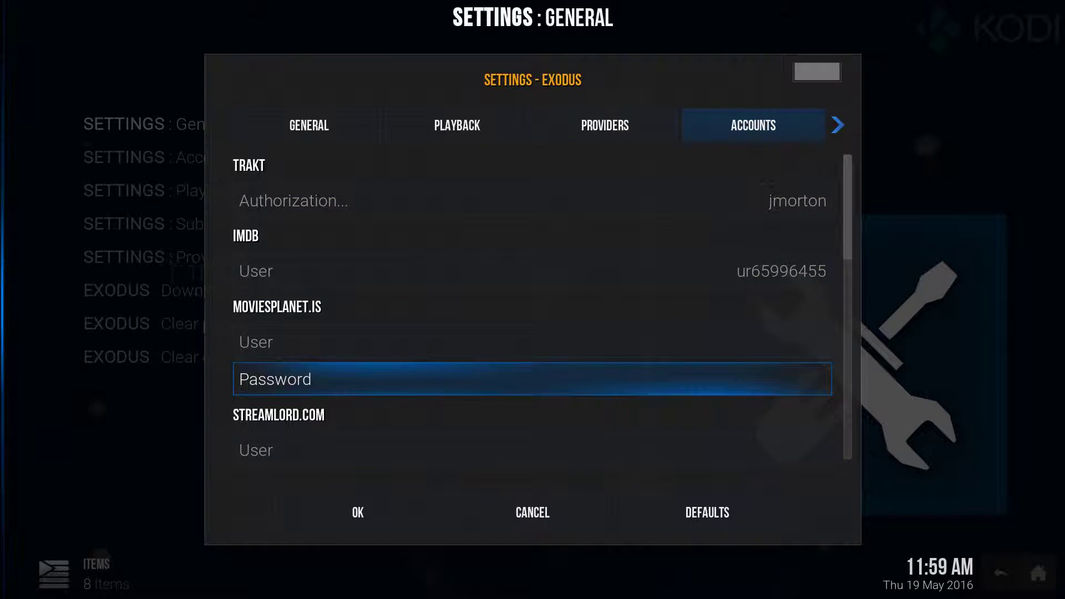
key("Down")
key("Down")
key("Down")
key("Up")
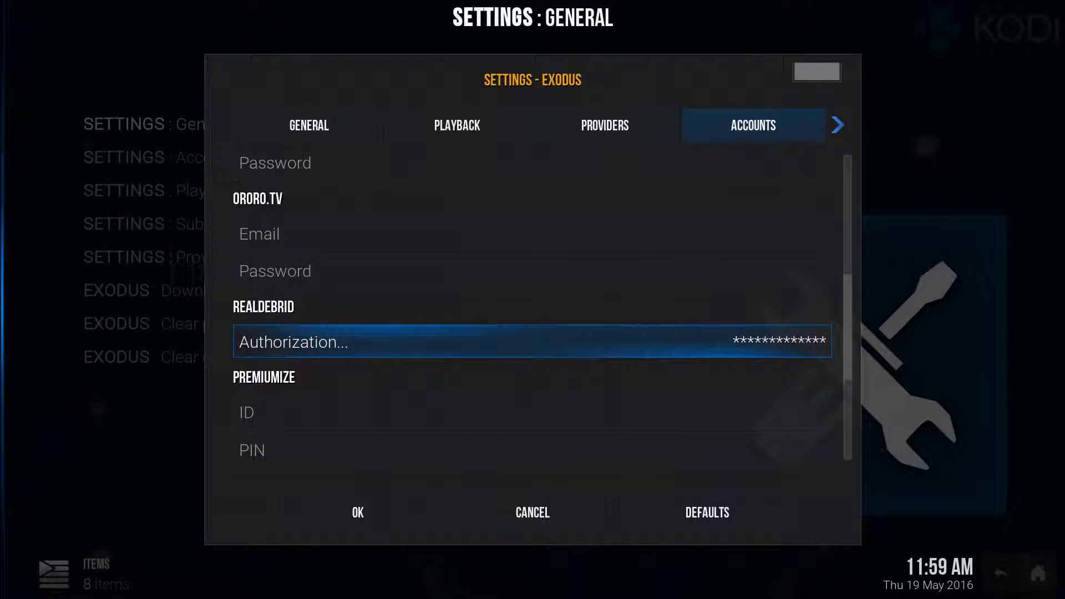
Step: Save the Exodus settings and close the settings dialog
key("Down")
key("Down")
key("Down")
key("Down")
key("Down")
key("Down")
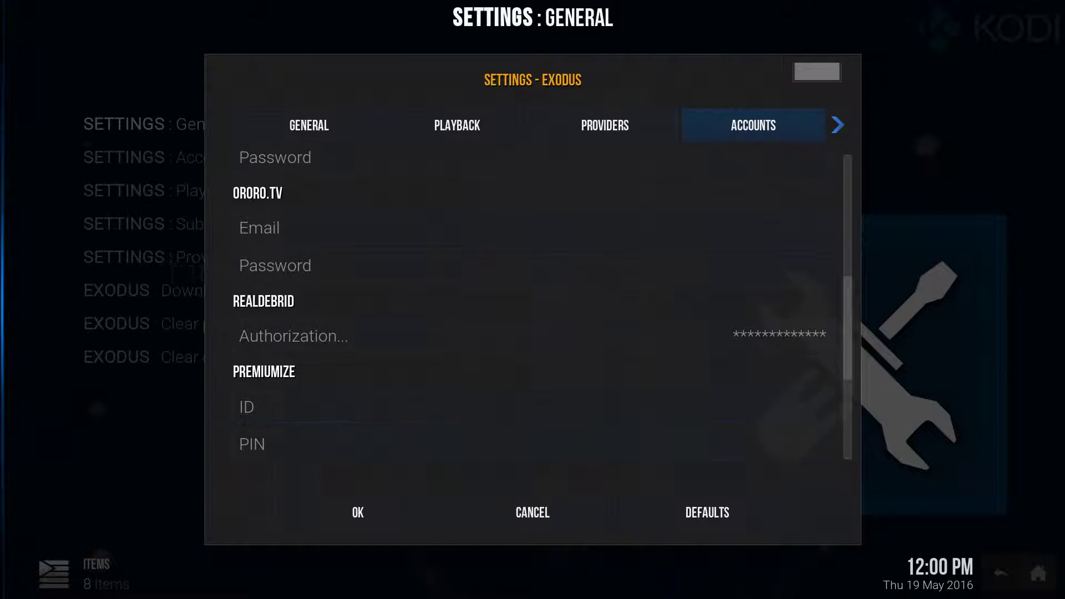
key("Down")
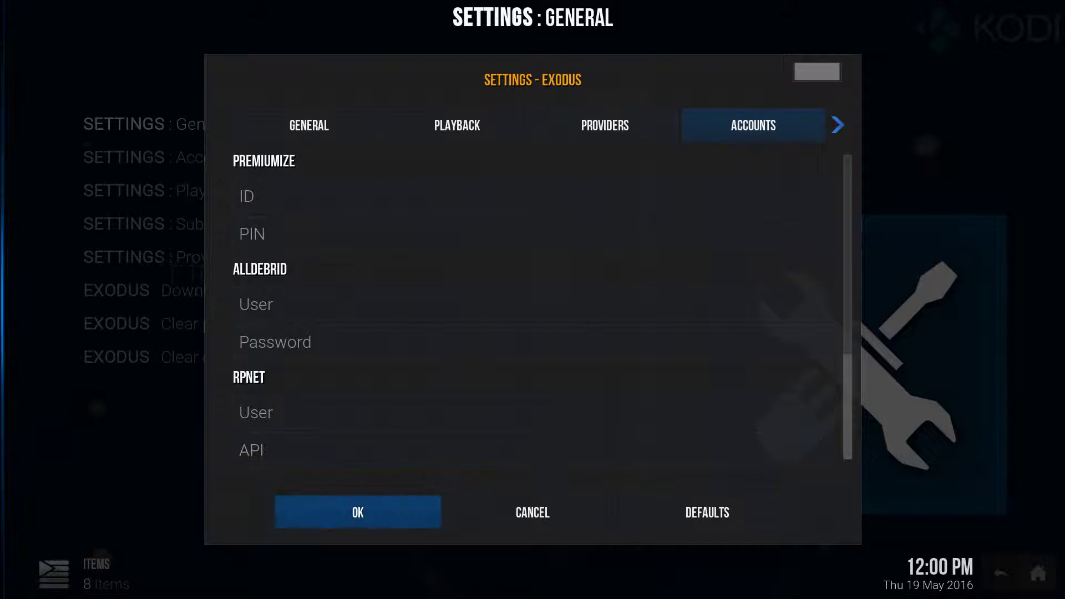
key("Return")
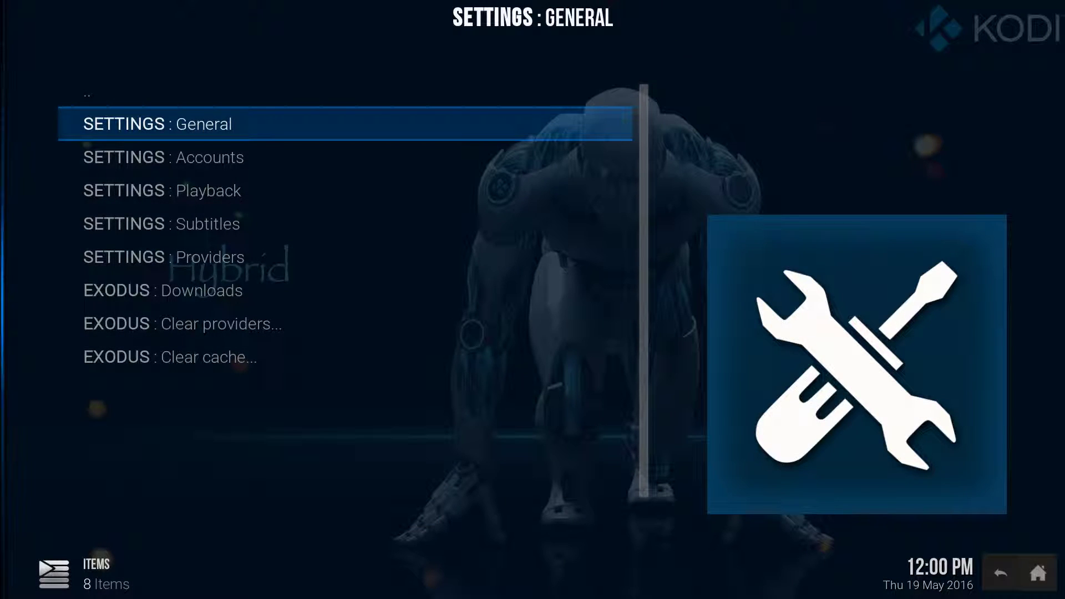
Step: Return to the home screen and reopen the Exodus tools list from the Exodus main menu
key("Escape")
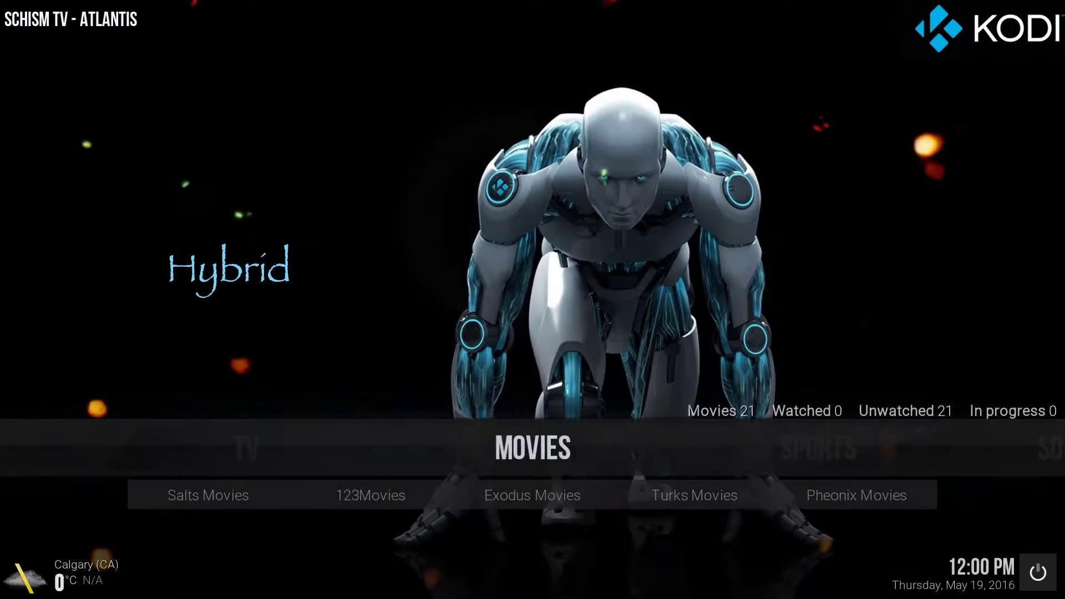
key("Down")
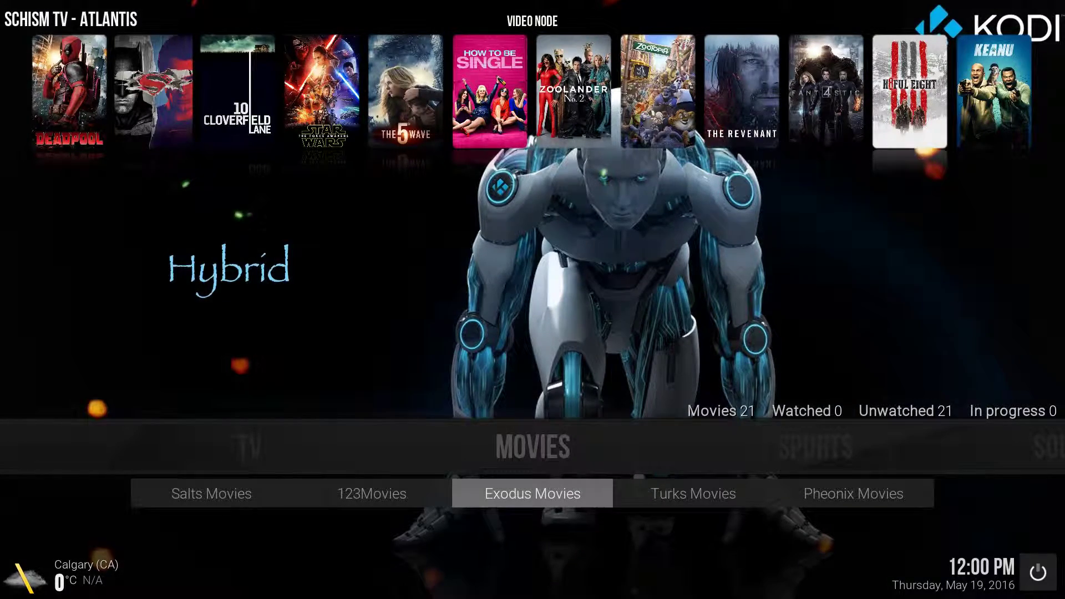
key("Return")
key("Return")
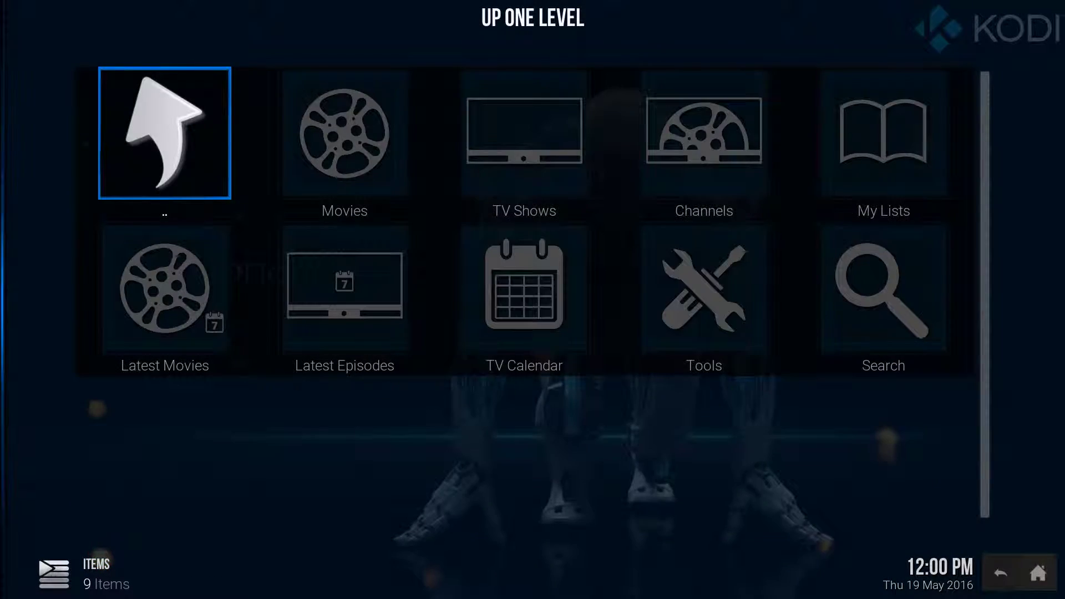
key("Down")
key("Right")
key("Right")
key("Right")
key("Return")
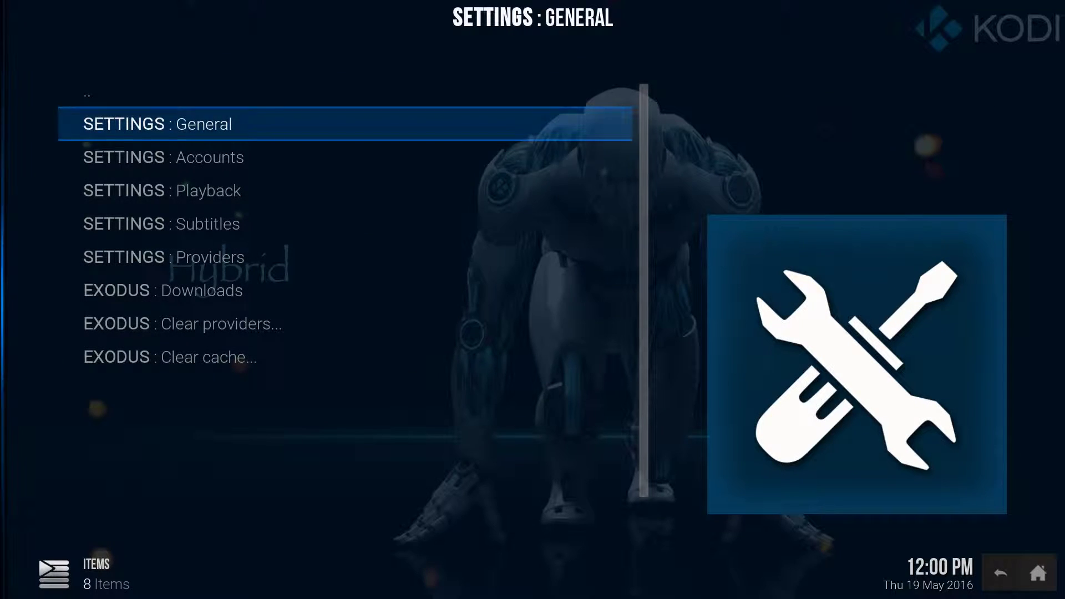
Step: Clear the Exodus providers and confirm the operation
key("Down")
key("Down")
key("Down")
key("Down")
key("Down")
key("Down")
key("Return")
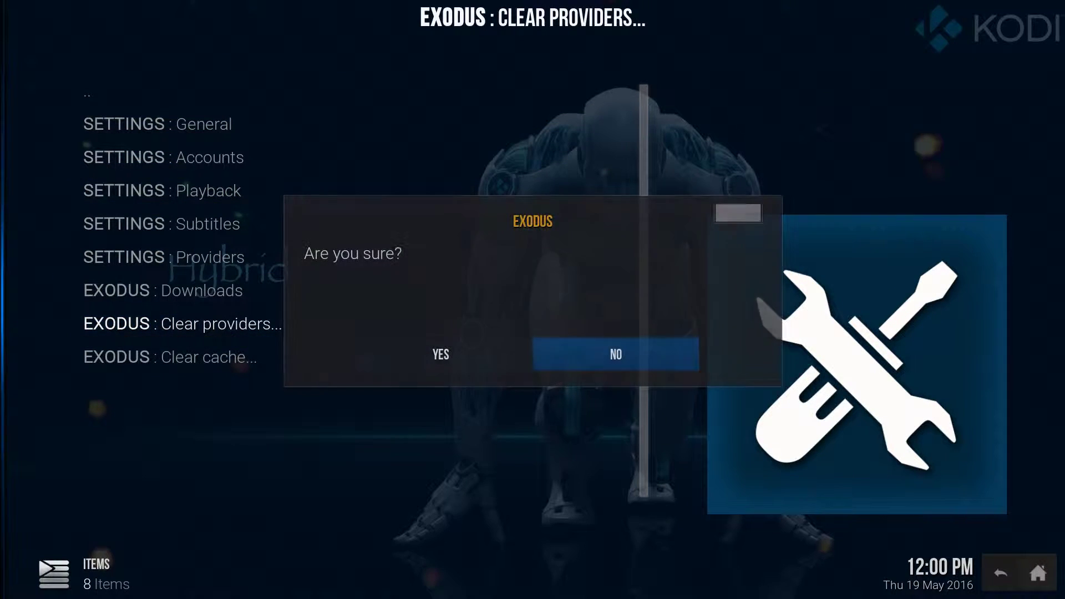
key("Left")
key("Return")
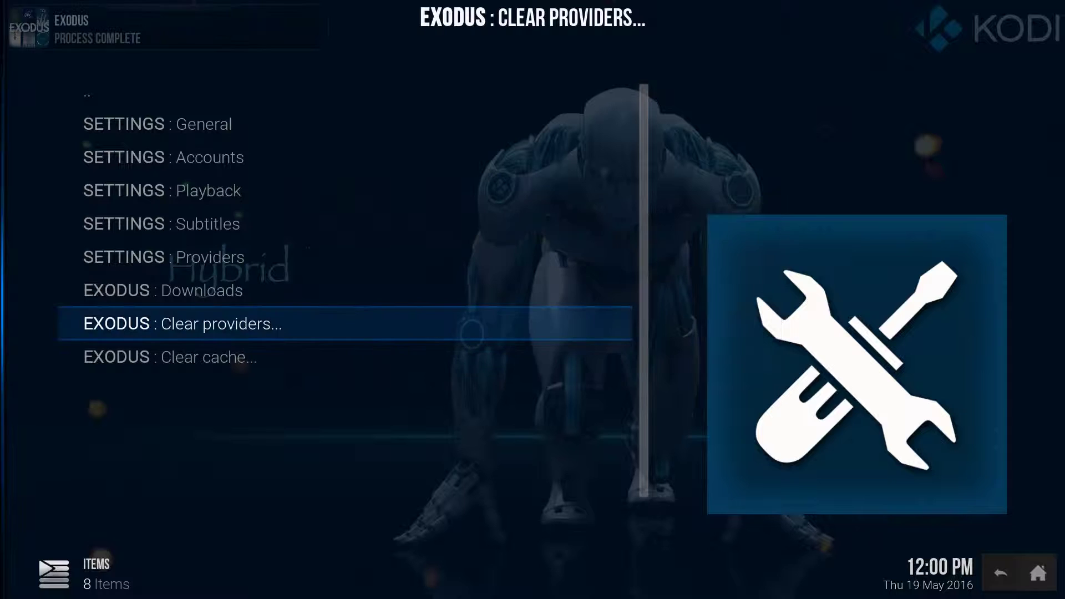
Step: Clear the Exodus cache, confirm the operation, and return to the home screen
key("Down")
key("Return")
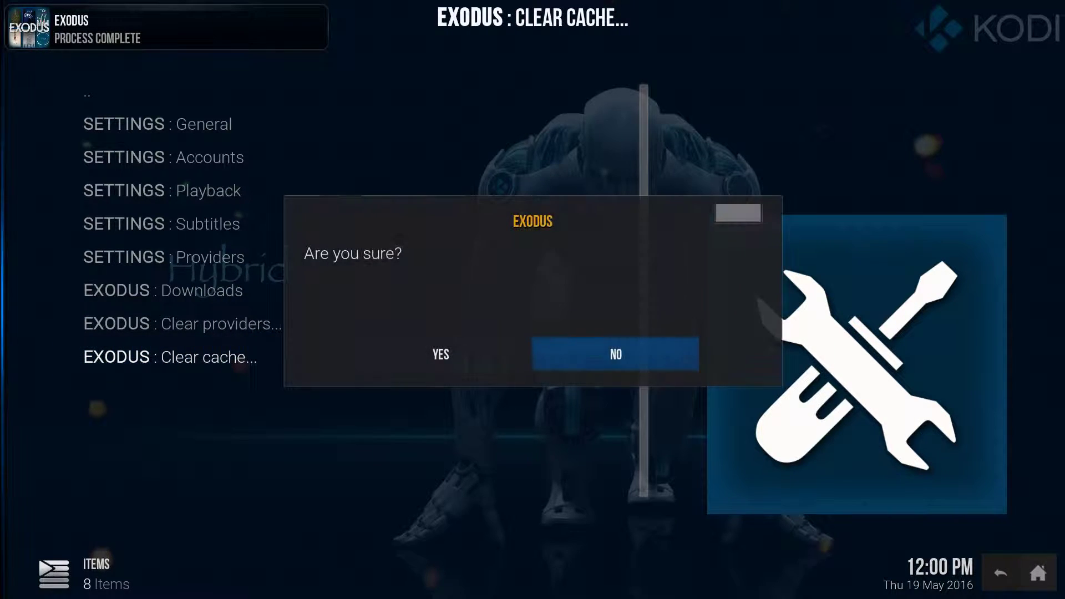
key("Left")
key("Return")
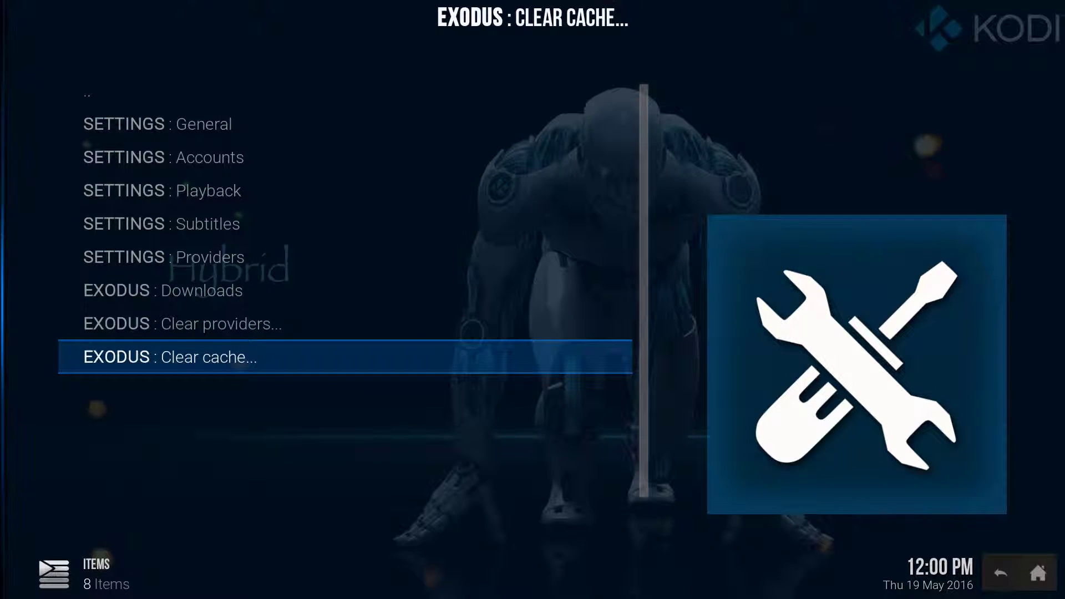
key("Escape")
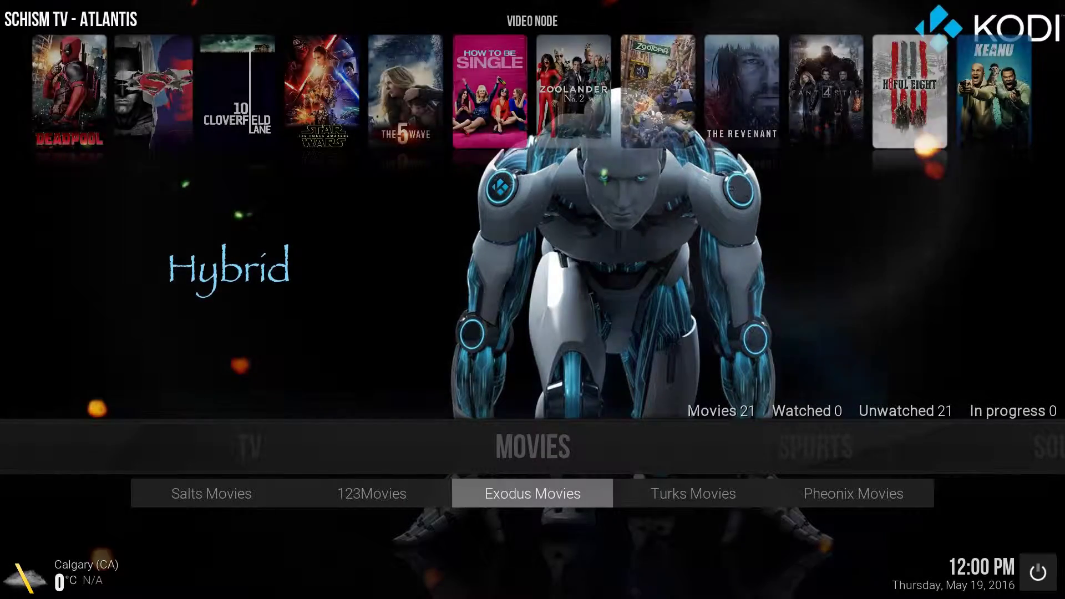
Step: Open the Latest Movies category from the Exodus Movies shortcut
key("Return")
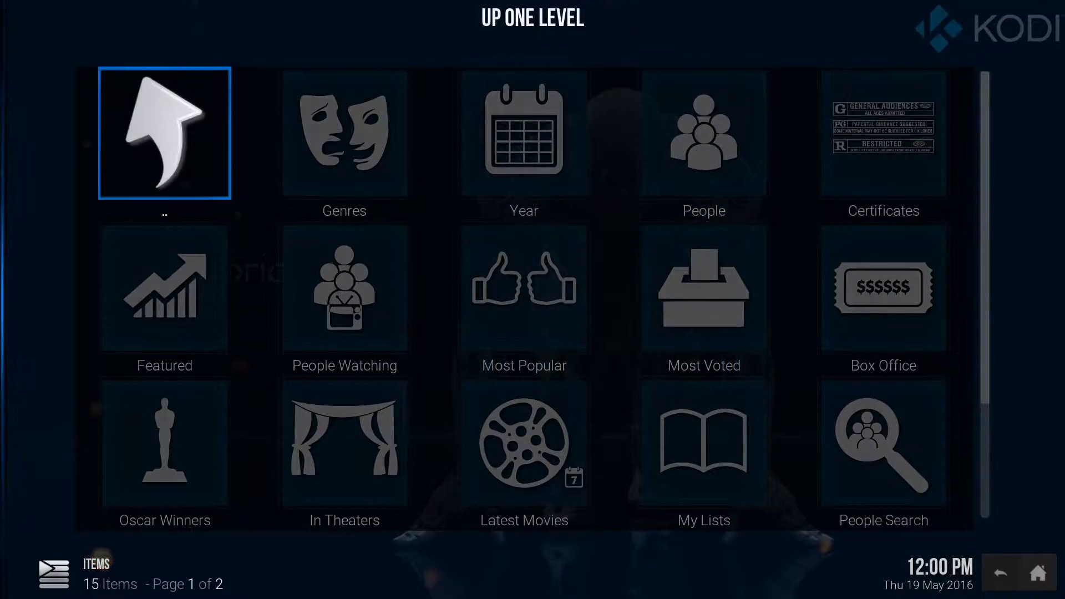
key("Right")
key("Right")
key("Right")
key("Left")
key("Down")
key("Down")
key("Down")
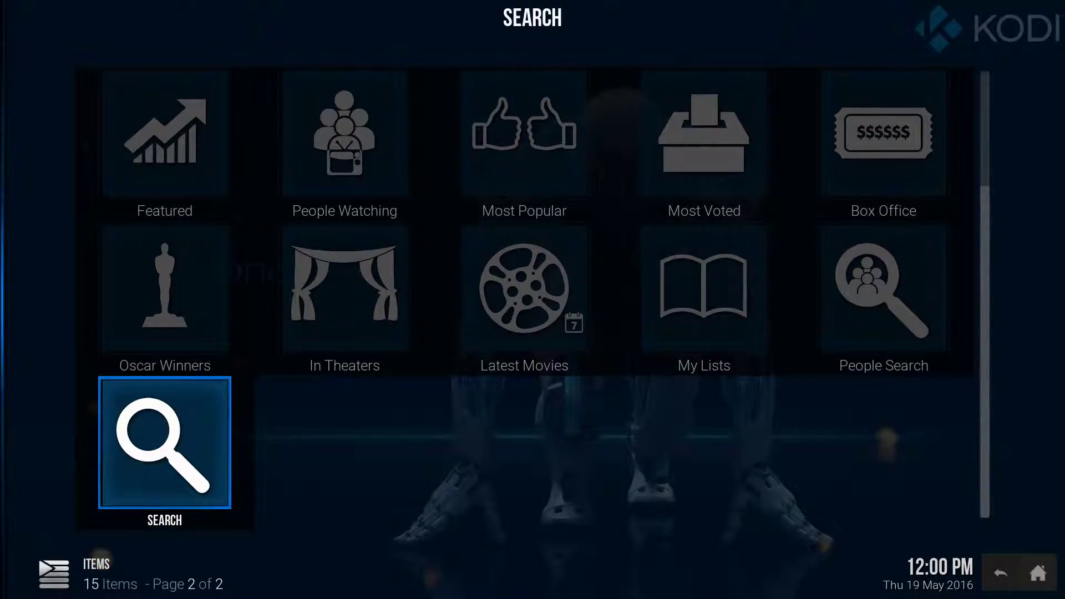
key("Up")
key("Right")
key("Right")
key("Right")
key("Left")
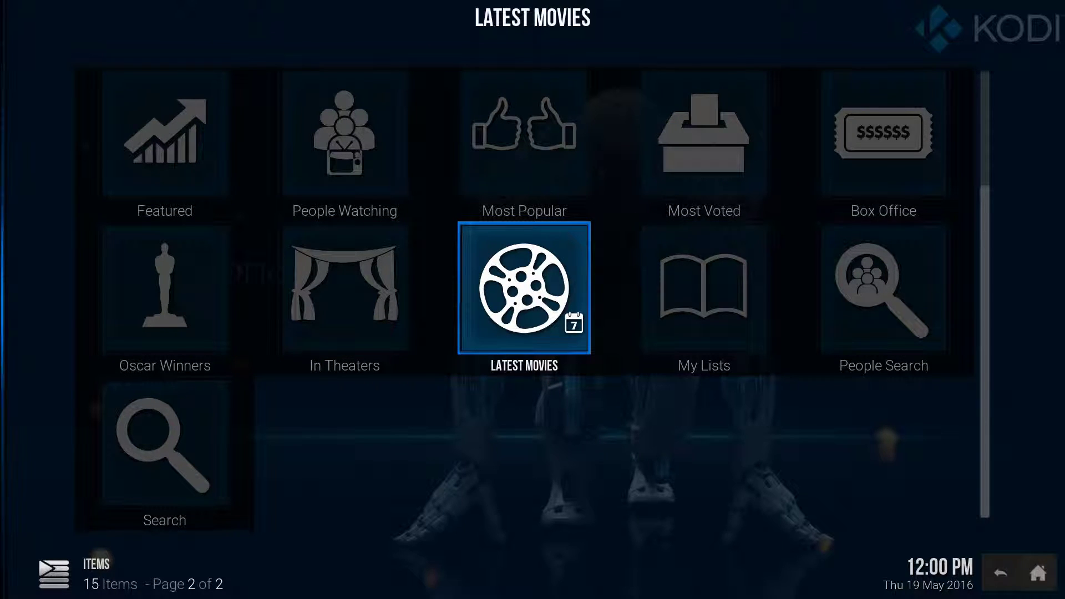
key("Return")
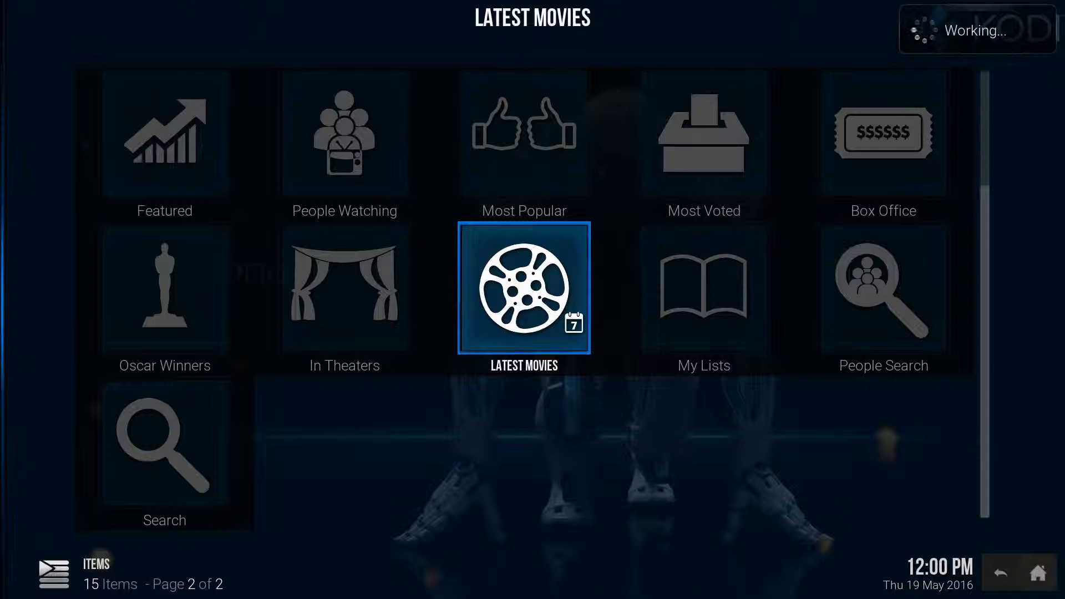
Step: List the Exodus stream sources for Zootopia (2016)
key("Right")
key("Right")
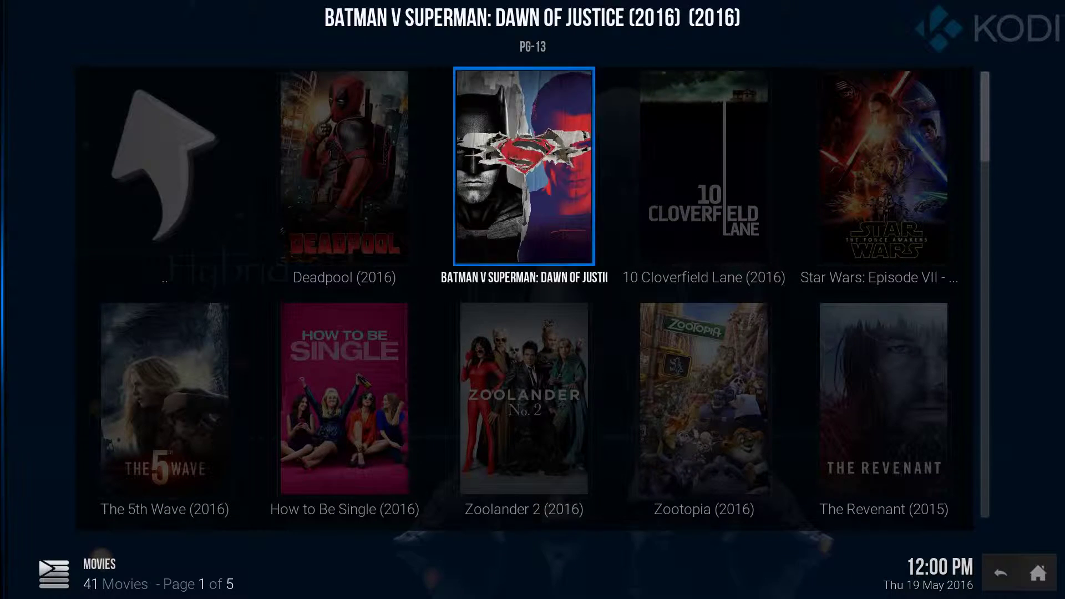
key("Right")
key("Down")
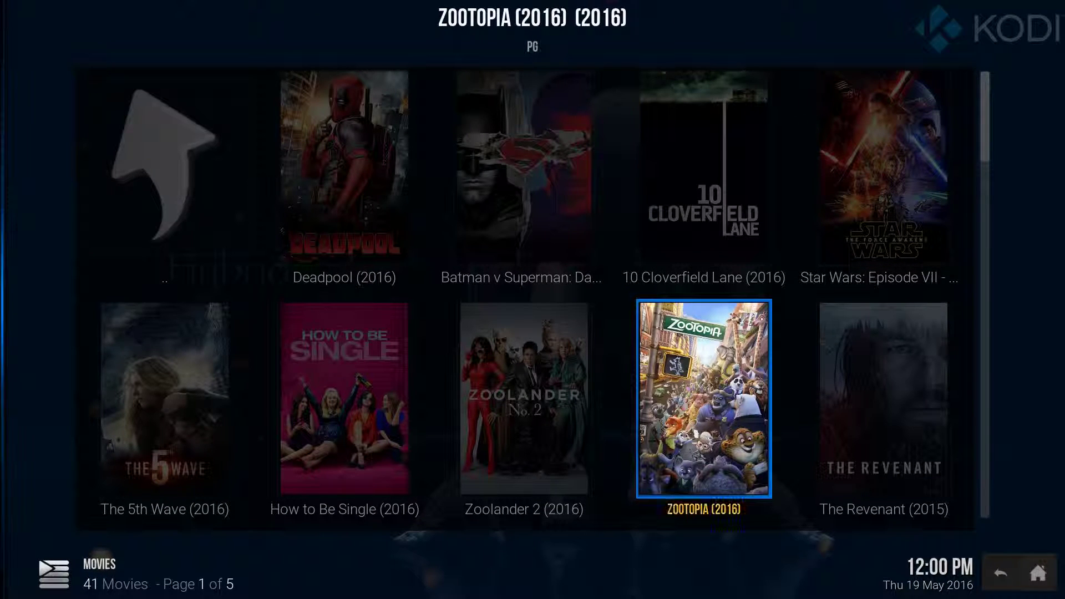
key("c")
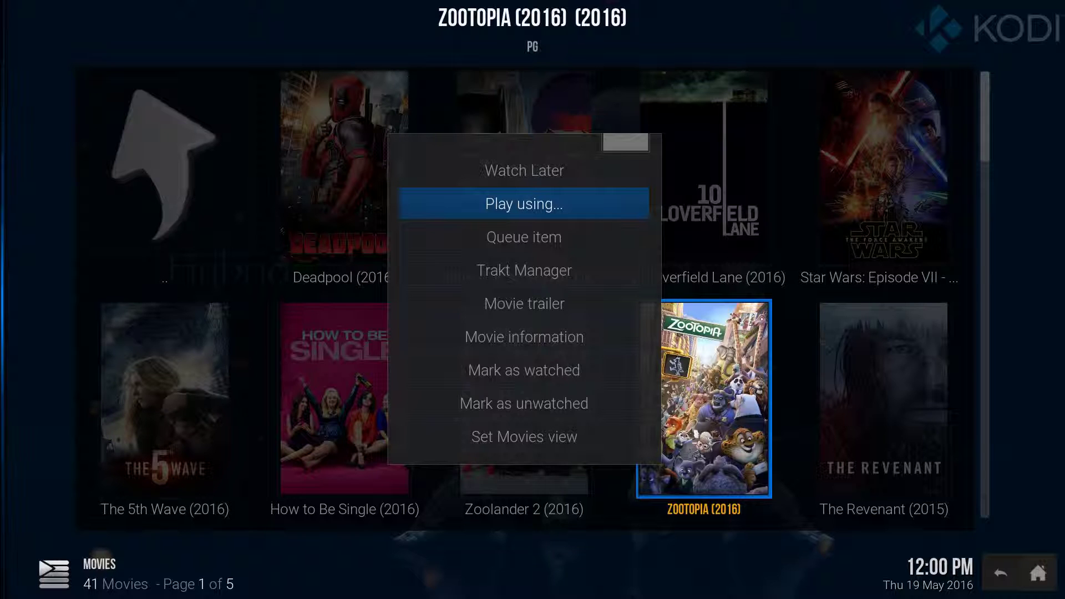
key("Return")
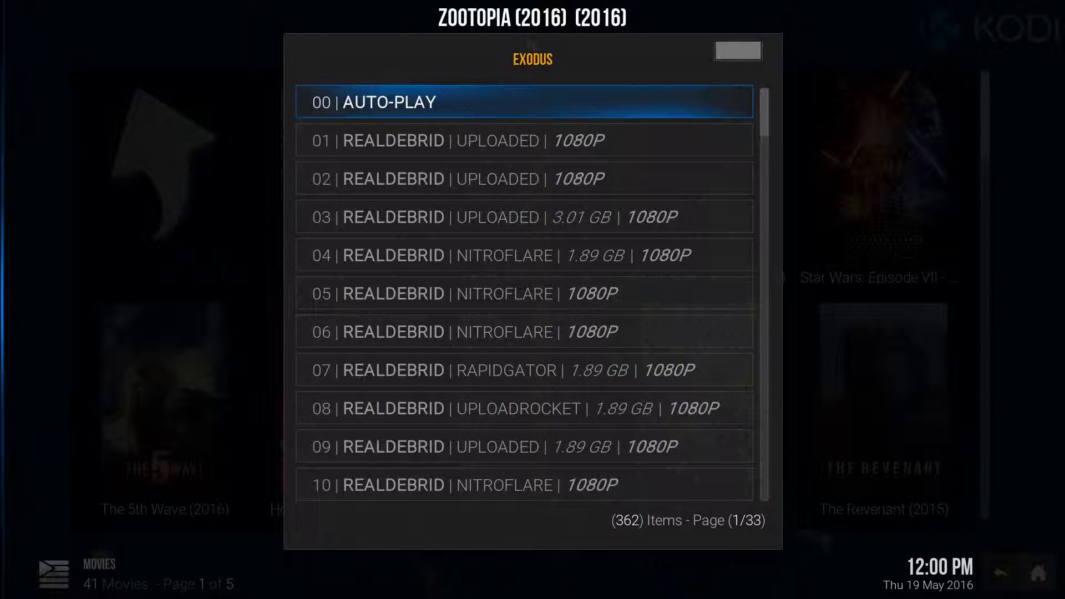
Step: Examine the 1080p Real-Debrid sources offered for Zootopia (2016)
key("Down")
key("Down")
key("Down")
key("Down")
key("Down")
key("Down")
key("Down")
key("Down")
key("Down")
key("Down")
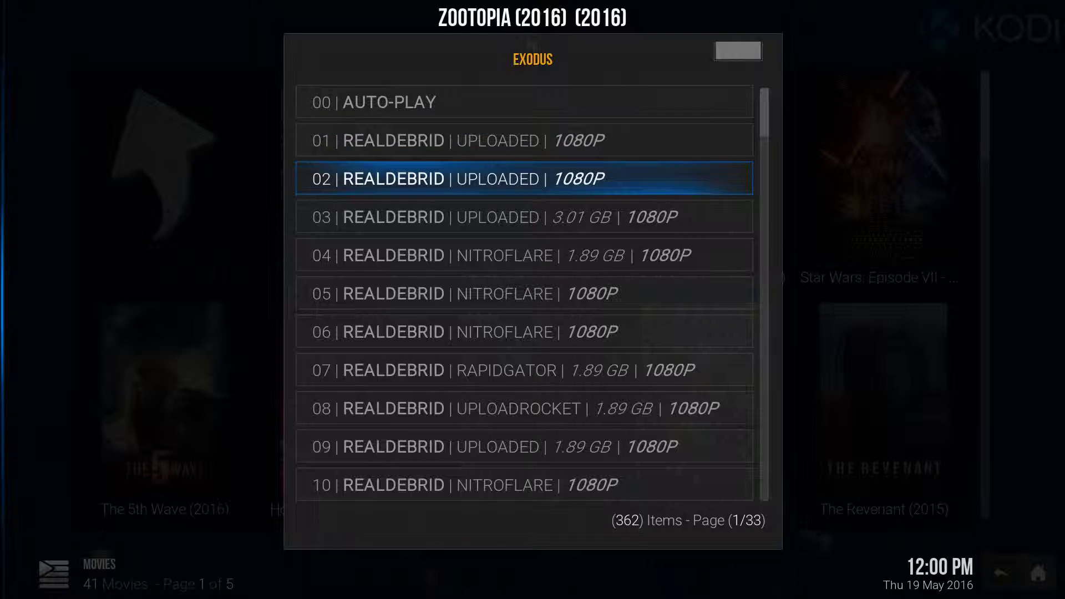
key("Down")
key("Down")
key("Down")
key("Down")
key("Down")
key("Down")
key("Down")
key("Down")
key("Down")
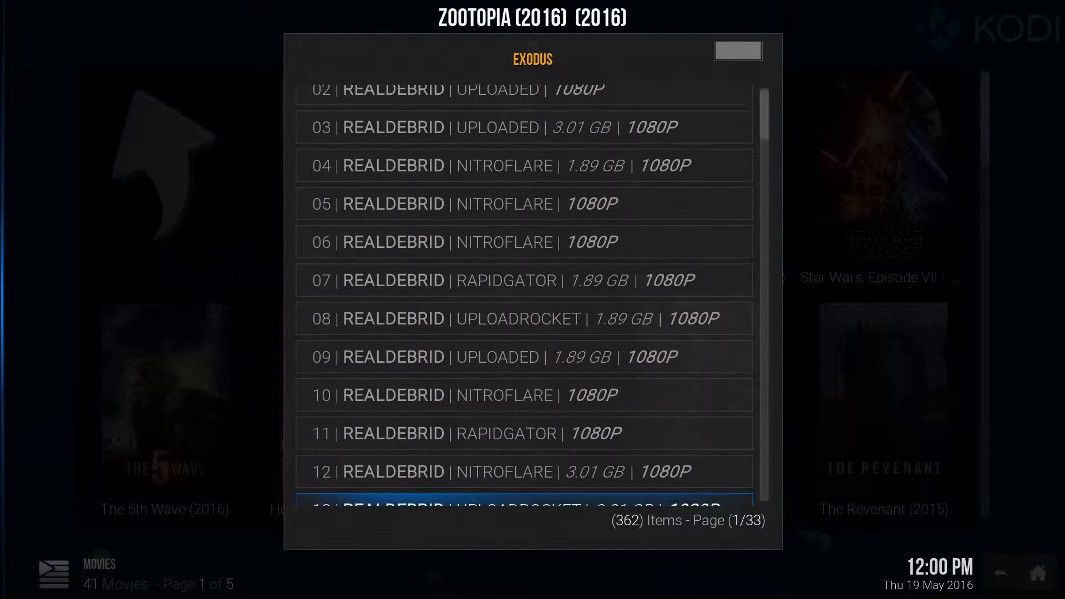
key("Up")
key("Up")
key("Up")
key("Up")
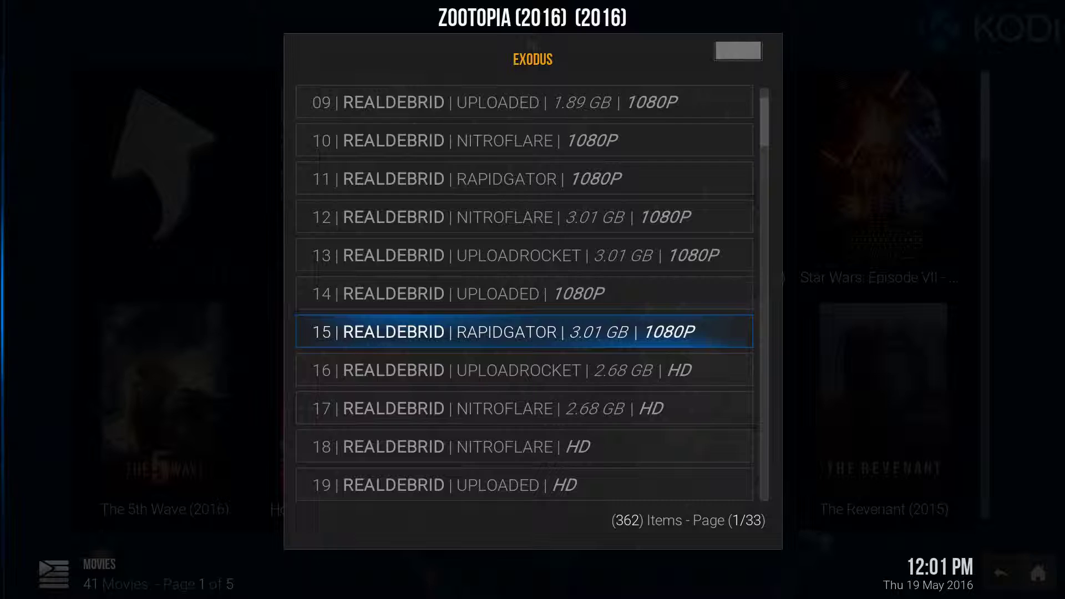
Step: Examine the HD sources for Zootopia (2016), comparing Real-Debrid entries with those from other providers
key("Down")
key("Down")
key("Down")
key("Down")
key("Down")
key("Down")
key("Down")
key("Down")
key("Down")
key("Down")
key("Down")
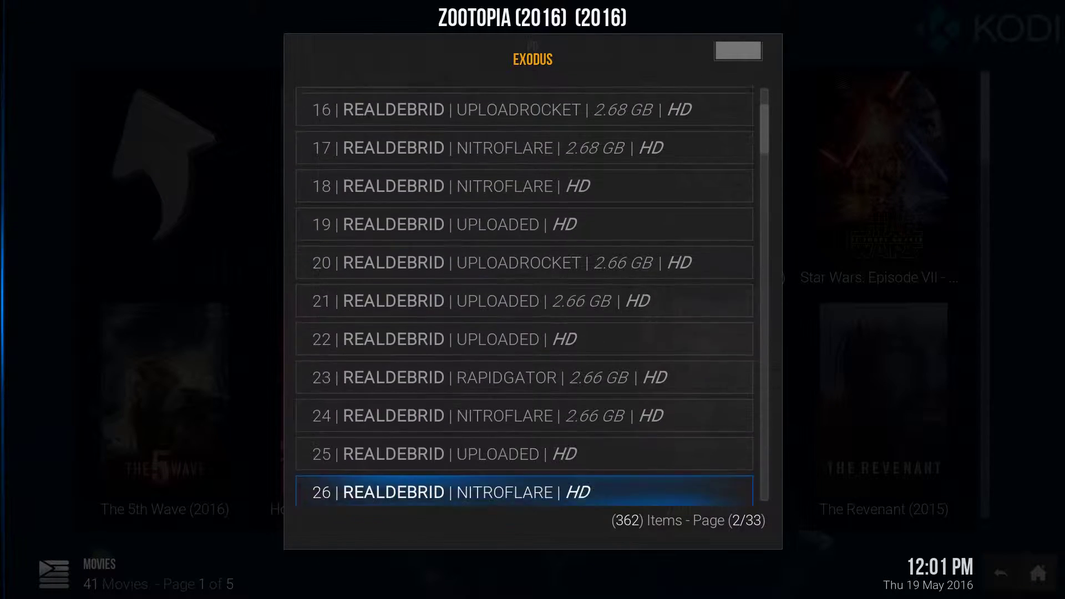
key("Down")
key("Down")
key("Down")
key("Down")
key("Down")
key("Down")
key("Down")
key("Down")
key("Down")
key("Down")
key("Down")
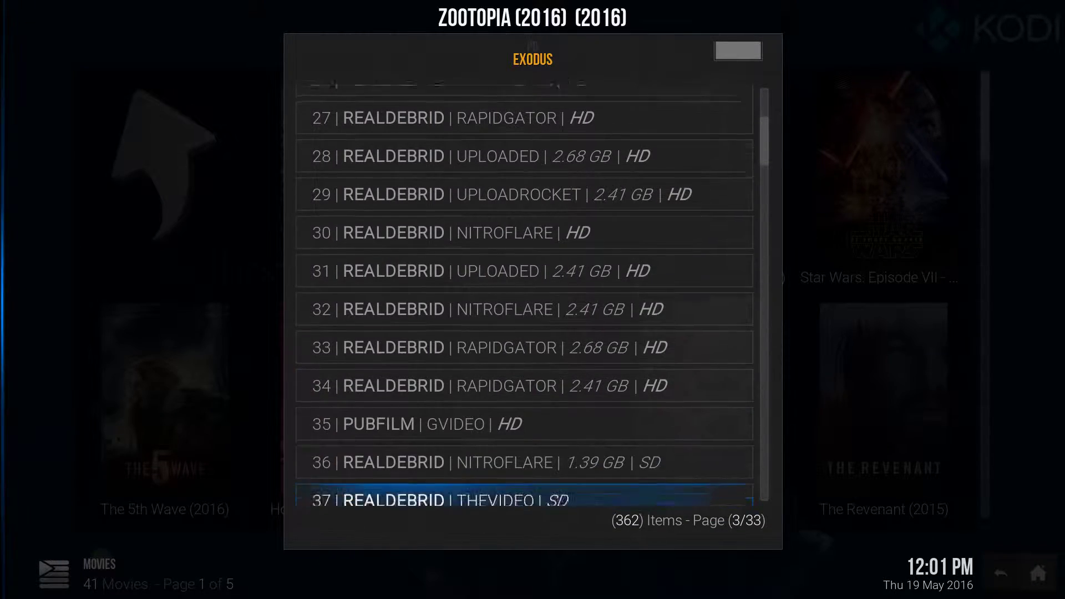
key("Down")
key("Down")
key("Down")
key("Down")
key("Down")
key("Up")
key("Up")
key("Up")
key("Up")
key("Up")
key("Up")
key("Up")
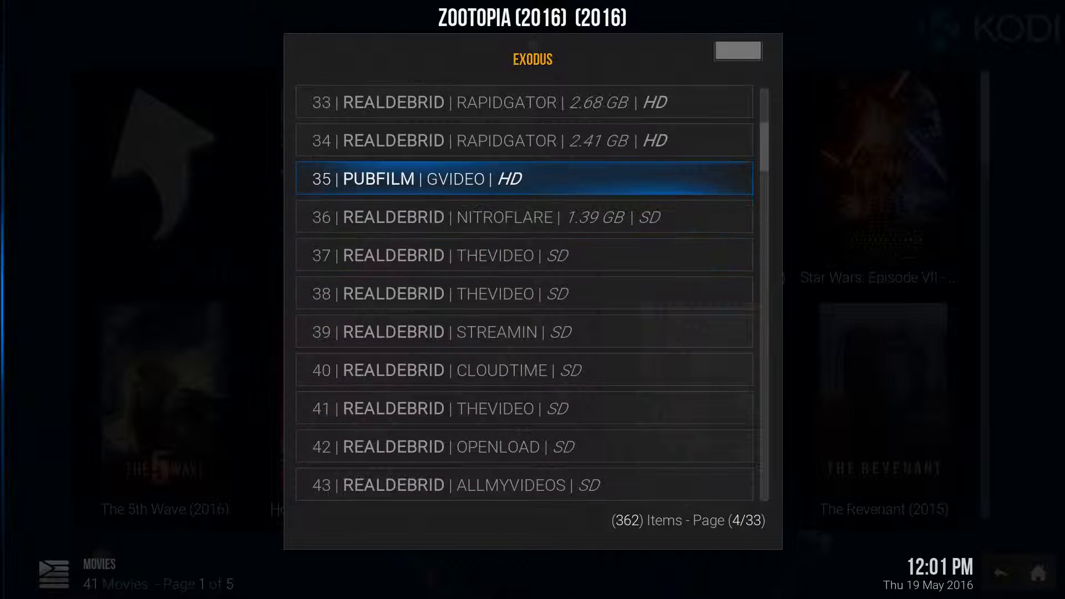
key("Up")
Step: Look through the SD sources for Zootopia (2016) and close the source list
key("Down")
key("Down")
key("Down")
key("Down")
key("Down")
key("Down")
key("Down")
key("Down")
key("Down")
key("Down")
key("Down")
key("Down")
key("Down")
key("Down")
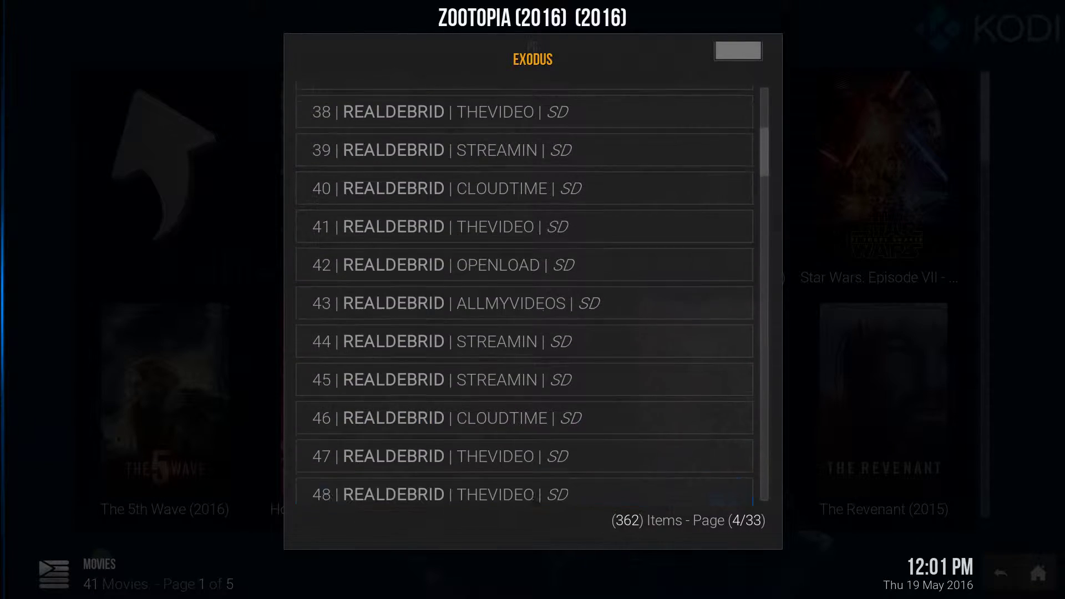
key("Down")
key("Down")
key("Down")
key("Down")
key("Down")
key("Down")
key("Down")
key("Down")
key("Down")
key("Down")
key("Down")
key("Down")
key("Down")
key("Down")
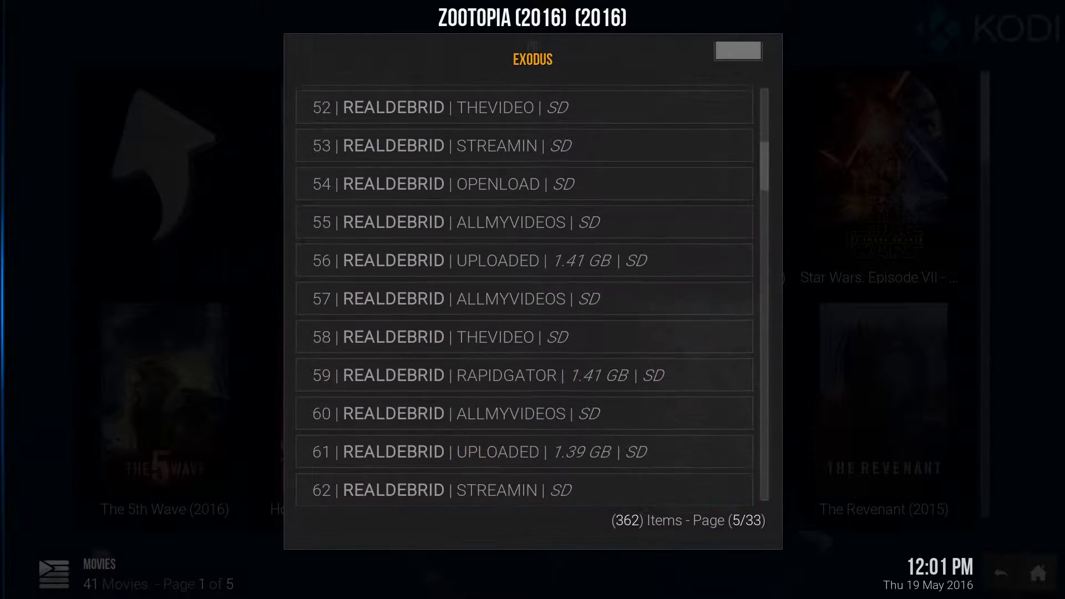
key("Down")
key("Down")
key("Down")
key("Down")
key("Down")
key("Escape")
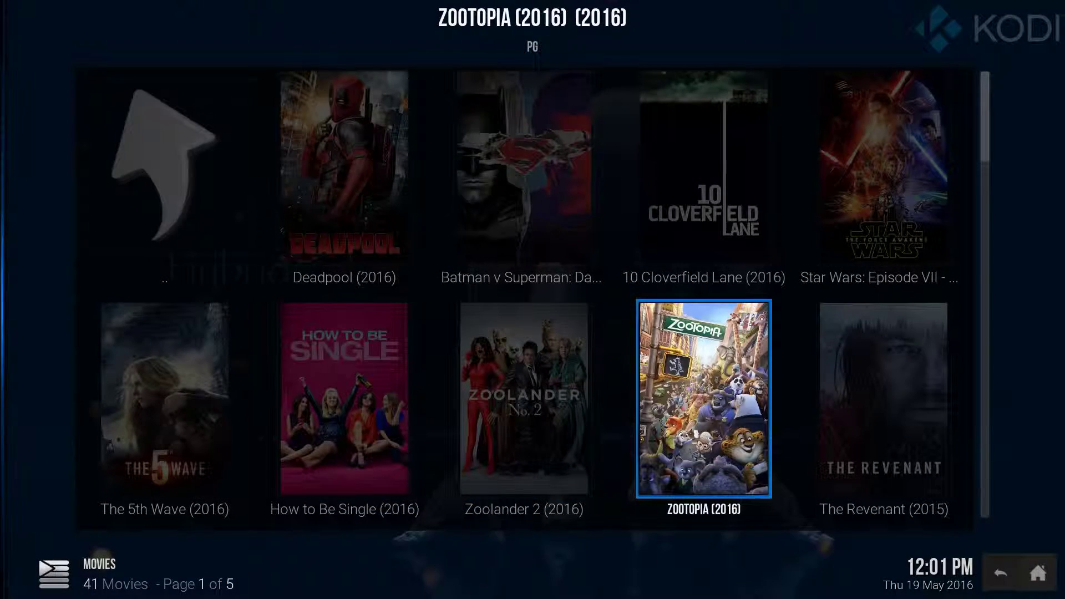
Step: Find London Has Fallen (2016) among the latest movies and list its stream sources
key("Left")
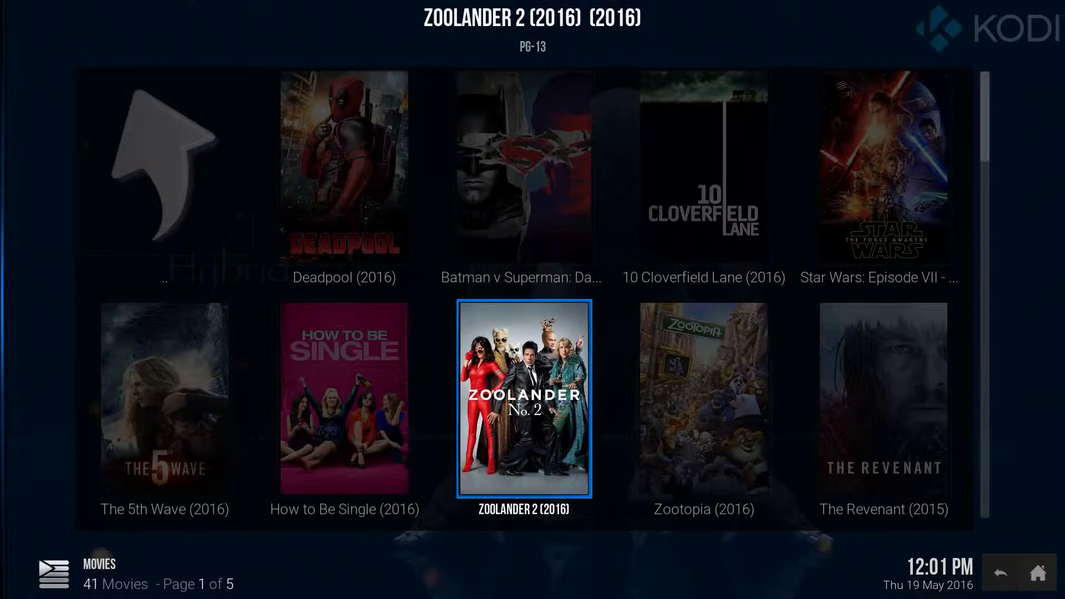
key("Up")
key("Right")
key("Down")
key("Down")
key("Down")
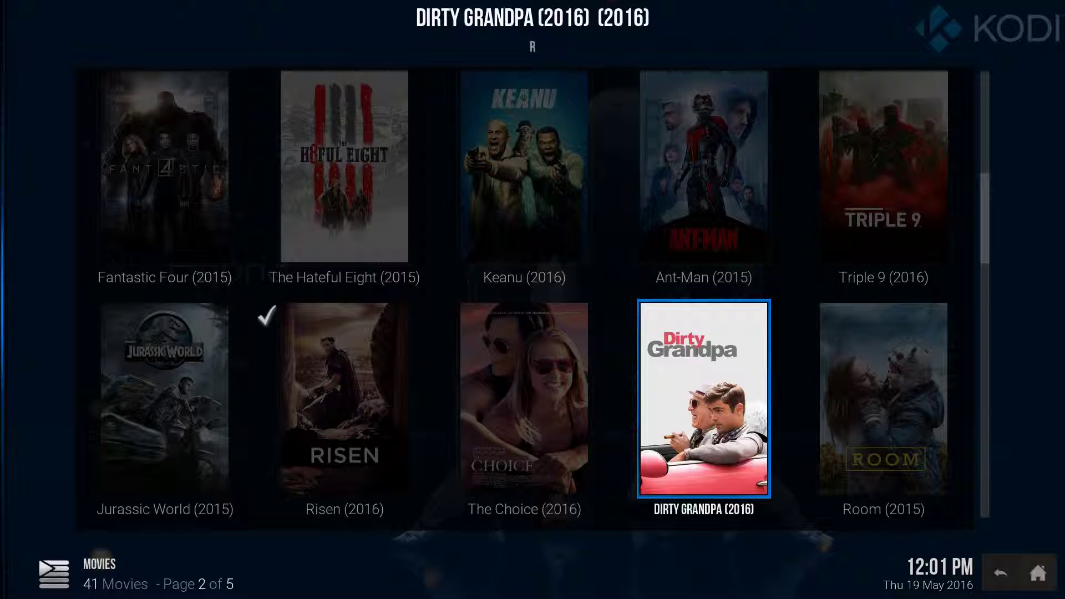
key("Down")
key("Down")
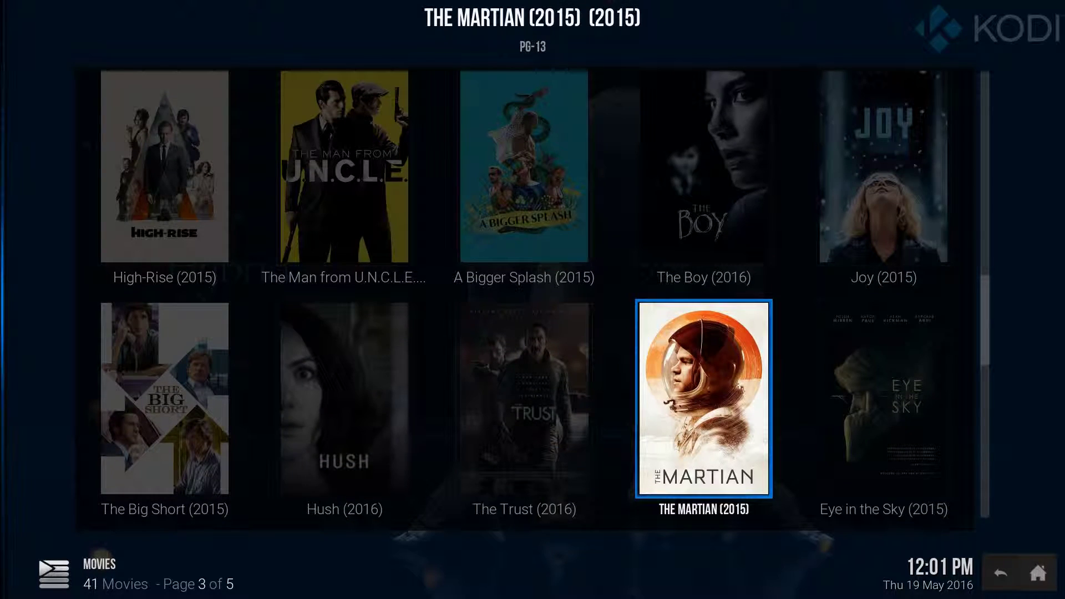
key("Down")
key("Left")
key("Left")
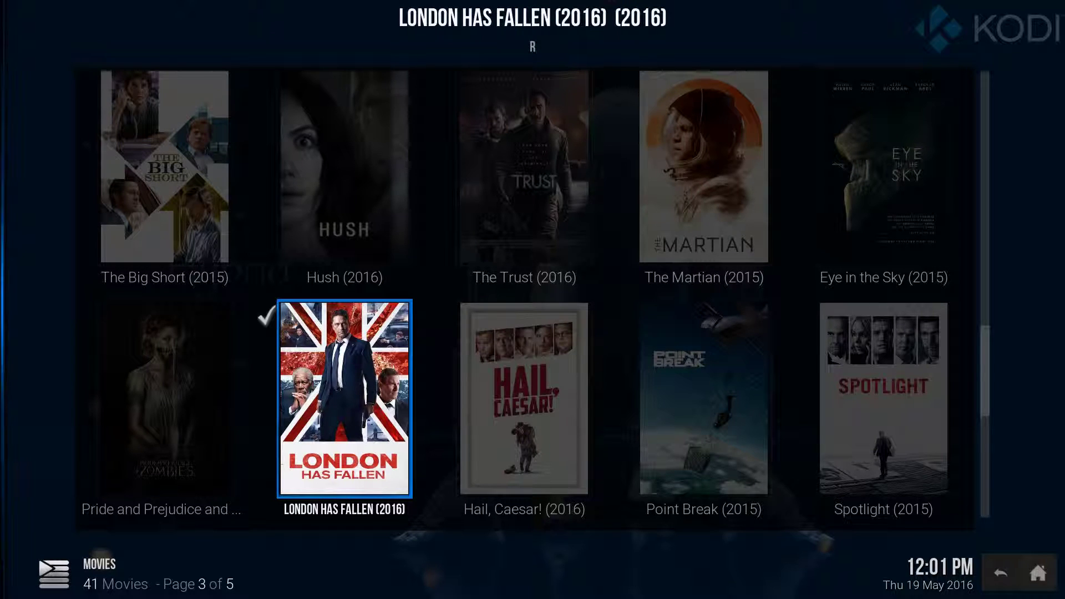
key("c")
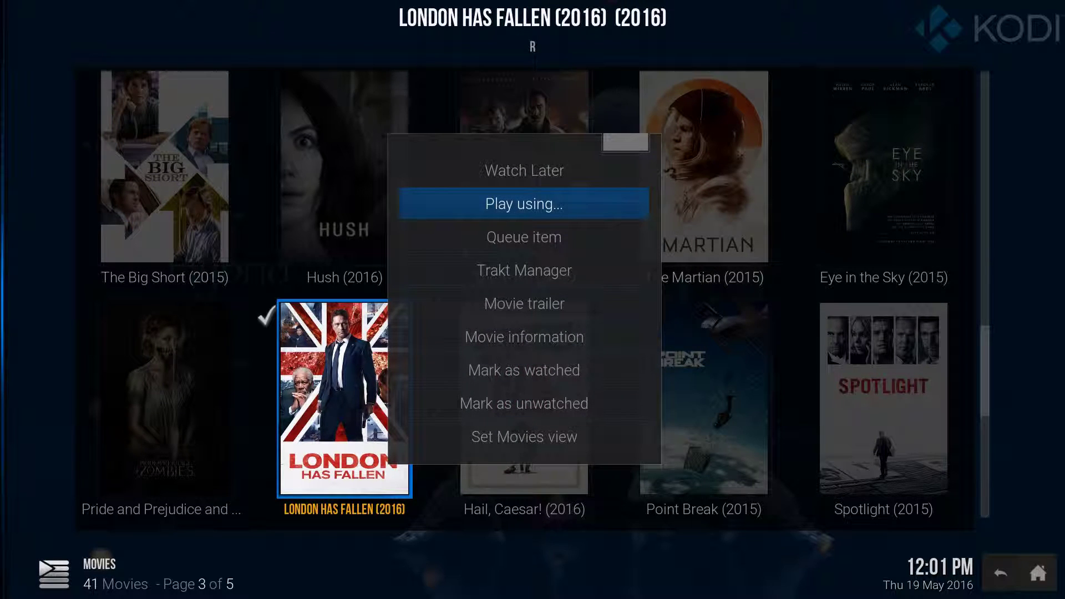
key("Escape")
key("Return")
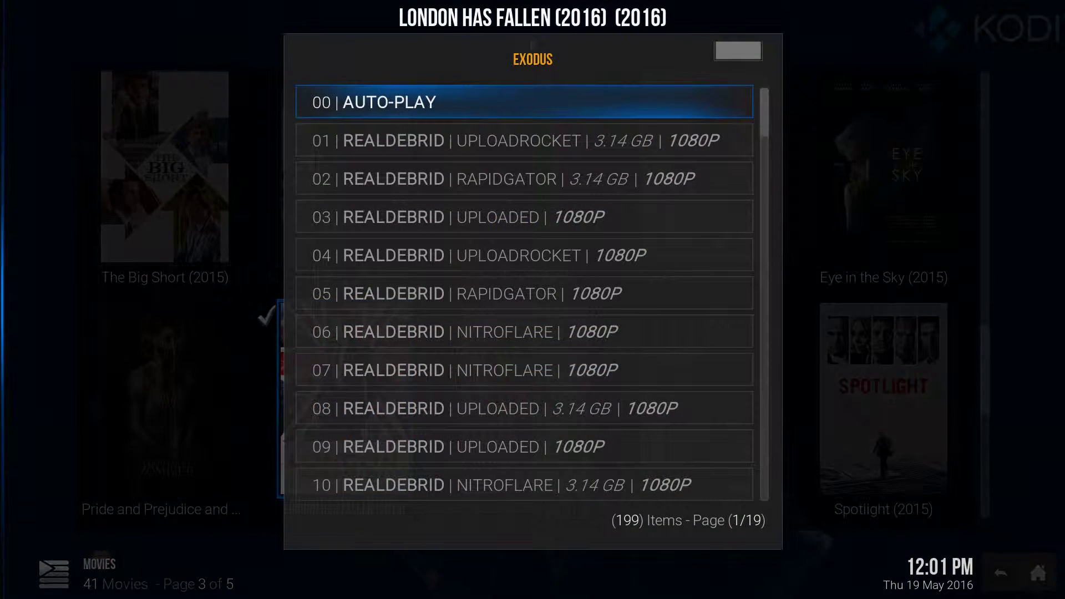
Step: Examine the 1080p Real-Debrid sources and the first HD entries offered for London Has Fallen (2016)
key("Down")
key("Down")
key("Down")
key("Down")
key("Down")
key("Down")
key("Down")
key("Down")
key("Down")
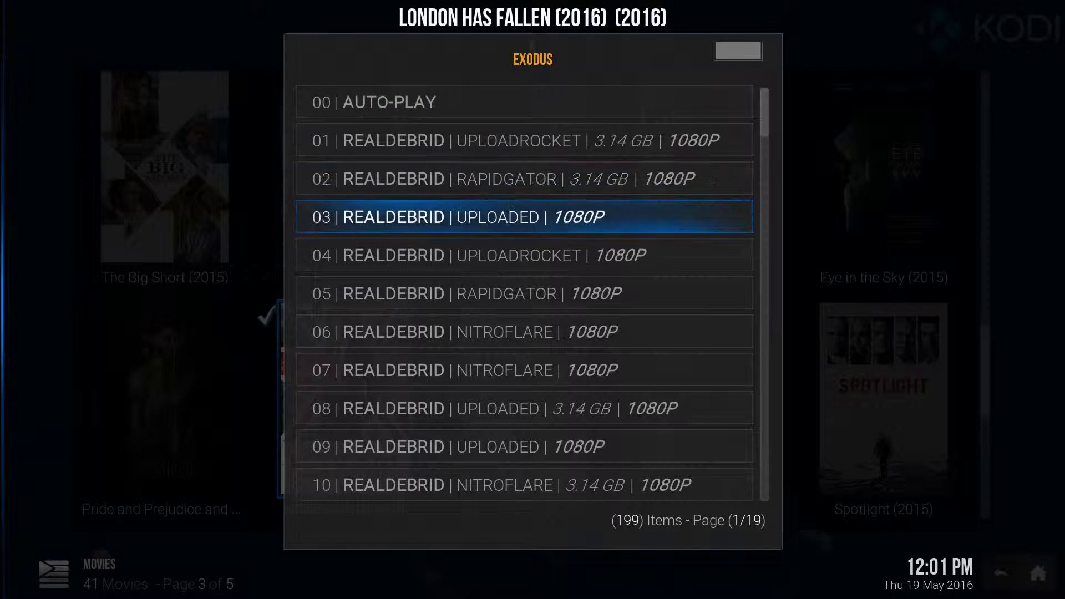
key("Down")
key("Down")
key("Down")
key("Down")
key("Down")
key("Down")
key("Down")
key("Down")
key("Down")
key("Down")
key("Down")
key("Down")
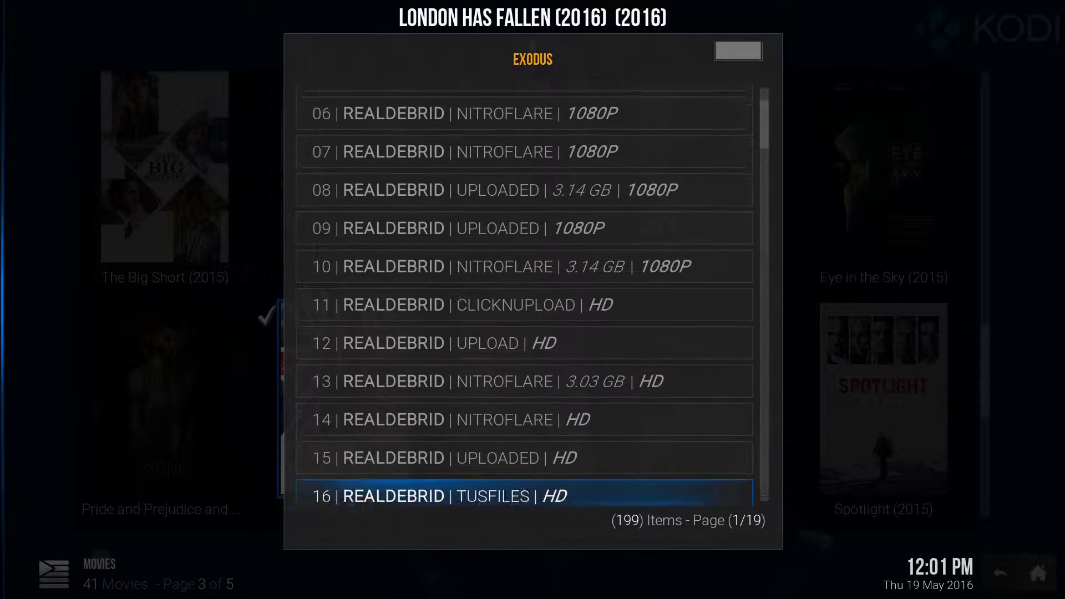
Step: Go back over the London Has Fallen (2016) sources to the last 1080p Real-Debrid entry and leave the source list
key("Up")
key("Up")
key("Up")
key("Up")
key("Up")
key("Up")
key("Up")
key("Up")
key("Up")
key("Up")
key("Up")
key("Up")
key("Up")
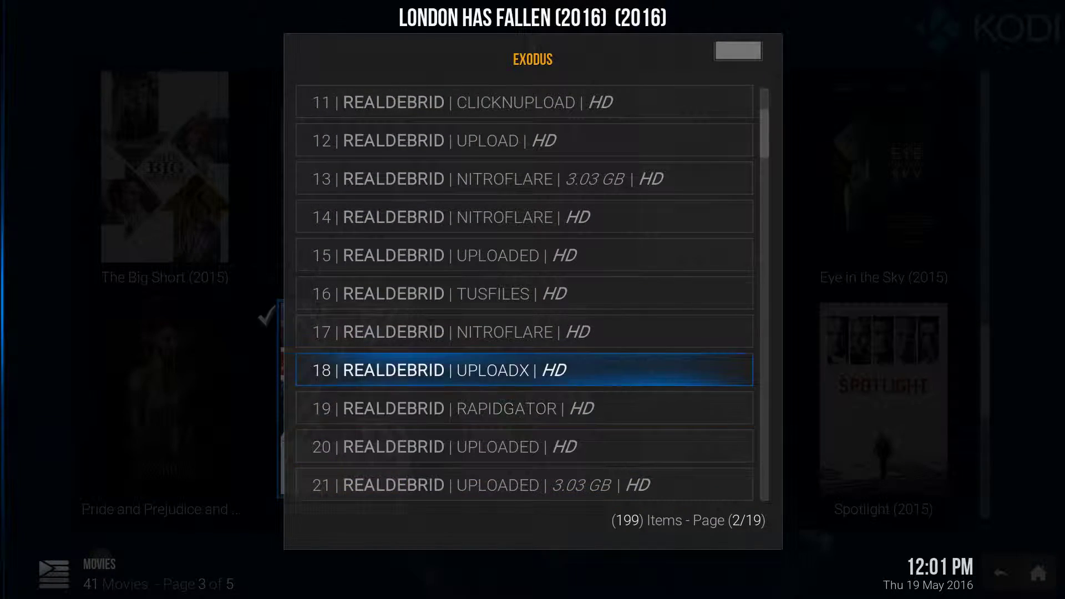
key("Up")
key("Up")
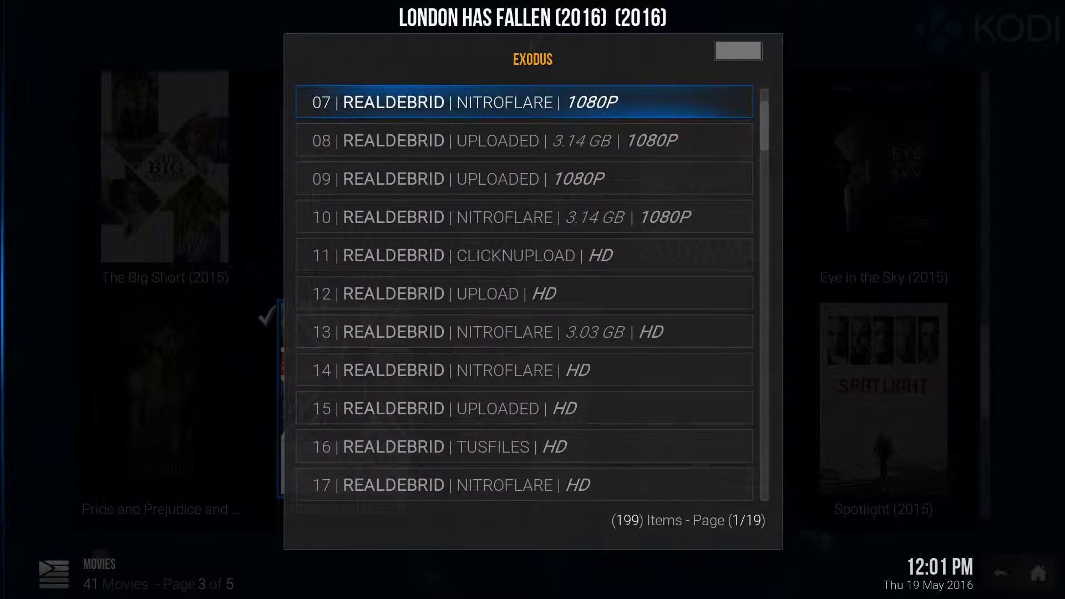
key("Down")
key("Down")
key("Down")
key("Down")
key("Up")
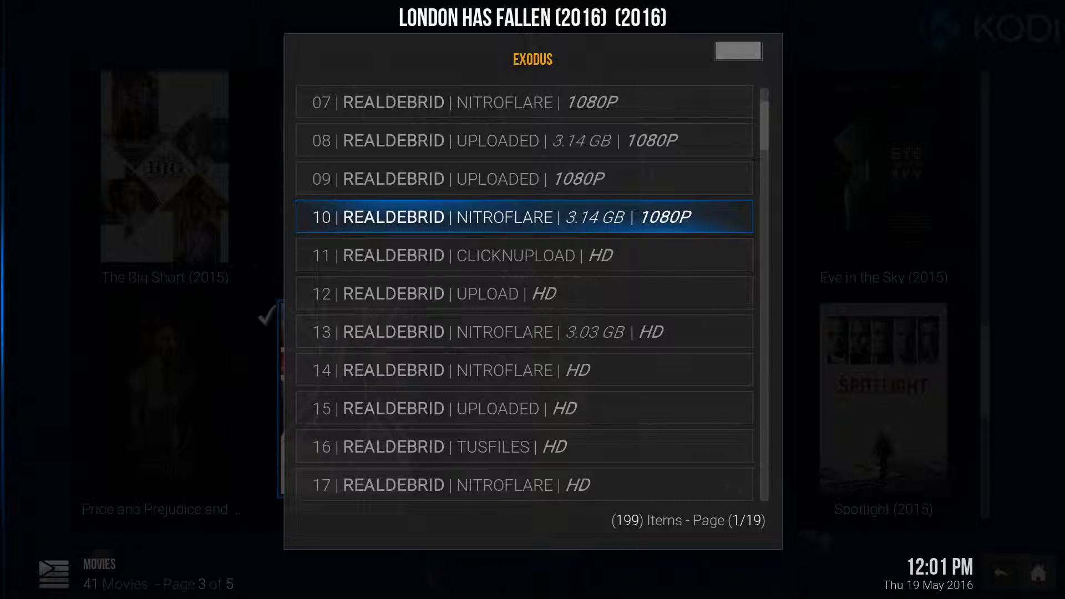
key("Return")
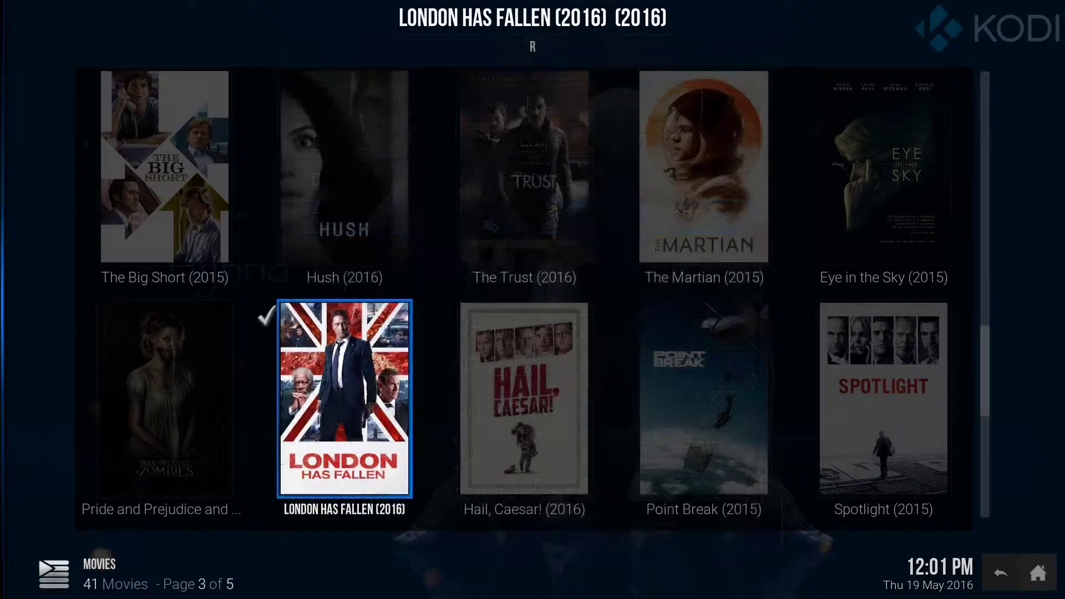
Step: Find Deadpool (2016) on the first page of the movies and list its stream sources
key("Right")
key("Right")
key("Right")
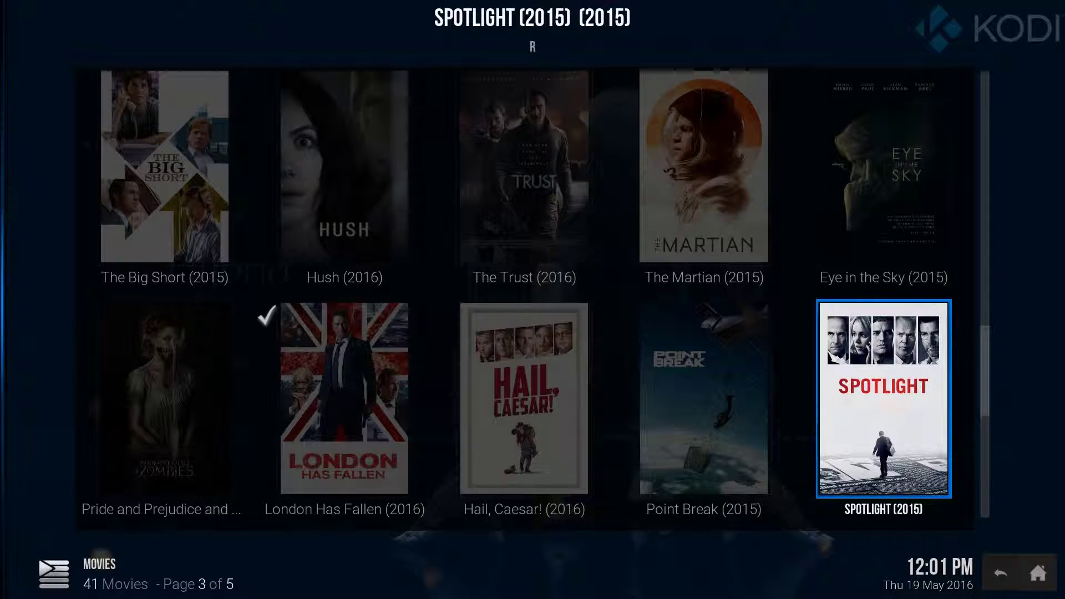
key("Down")
key("Down")
key("Down")
key("Down")
key("Down")
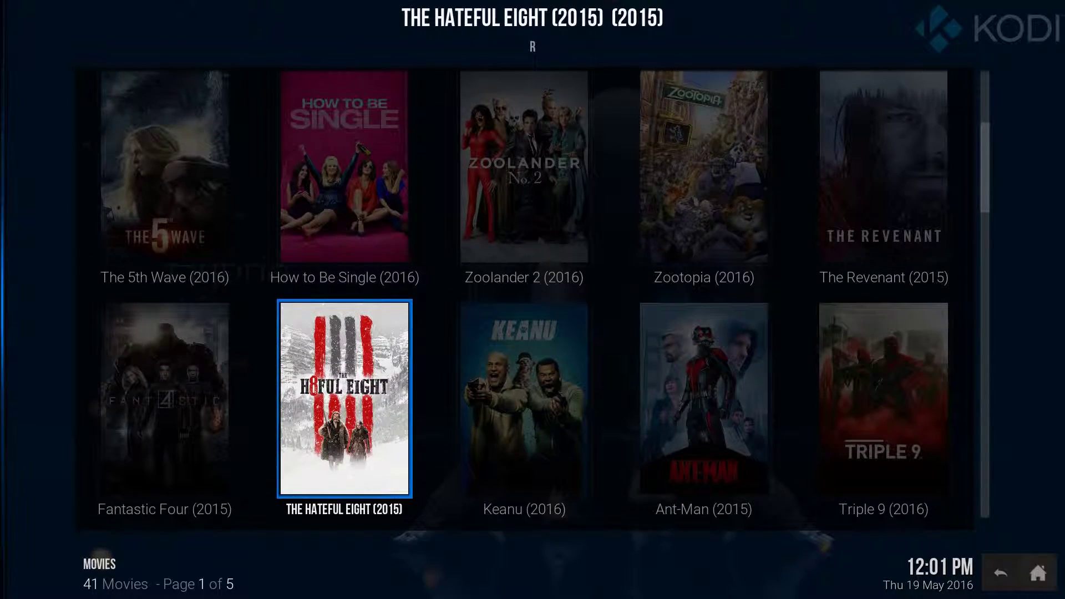
key("Up")
key("Down")
key("Up")
key("Up")
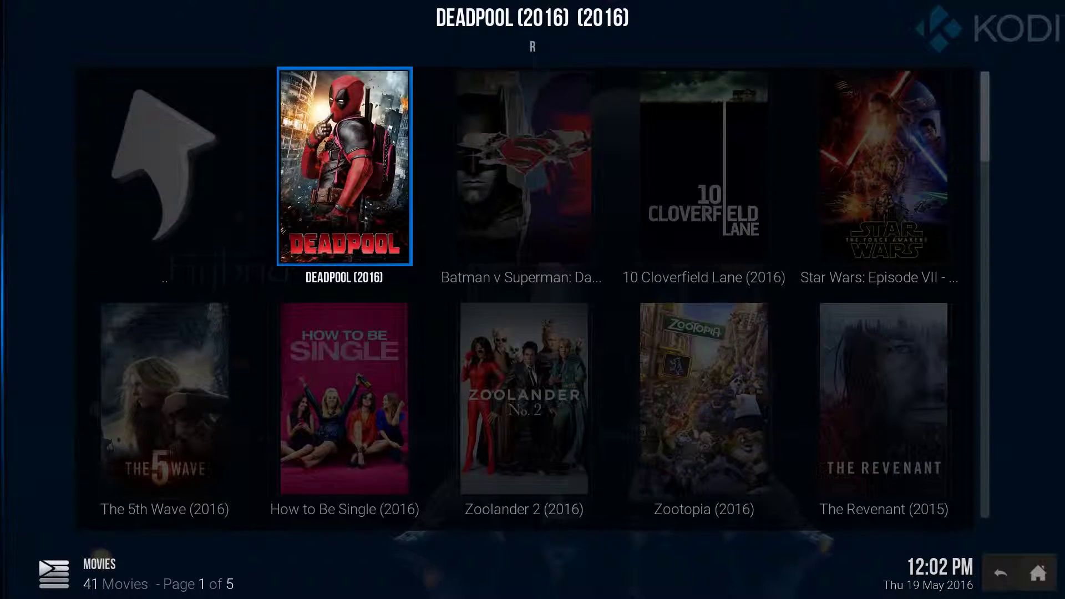
key("c")
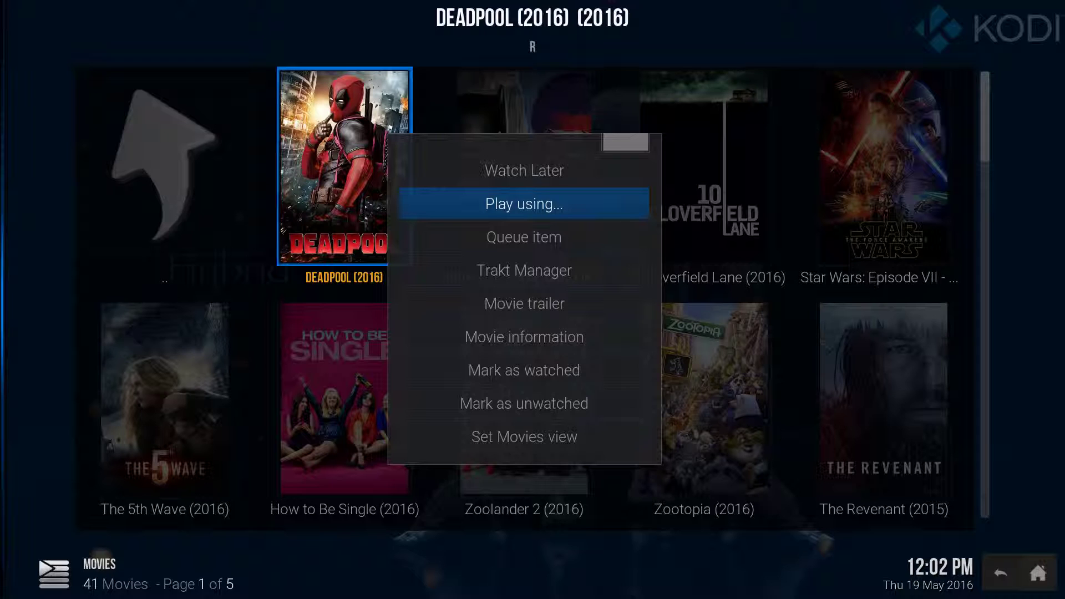
key("Escape")
key("Return")
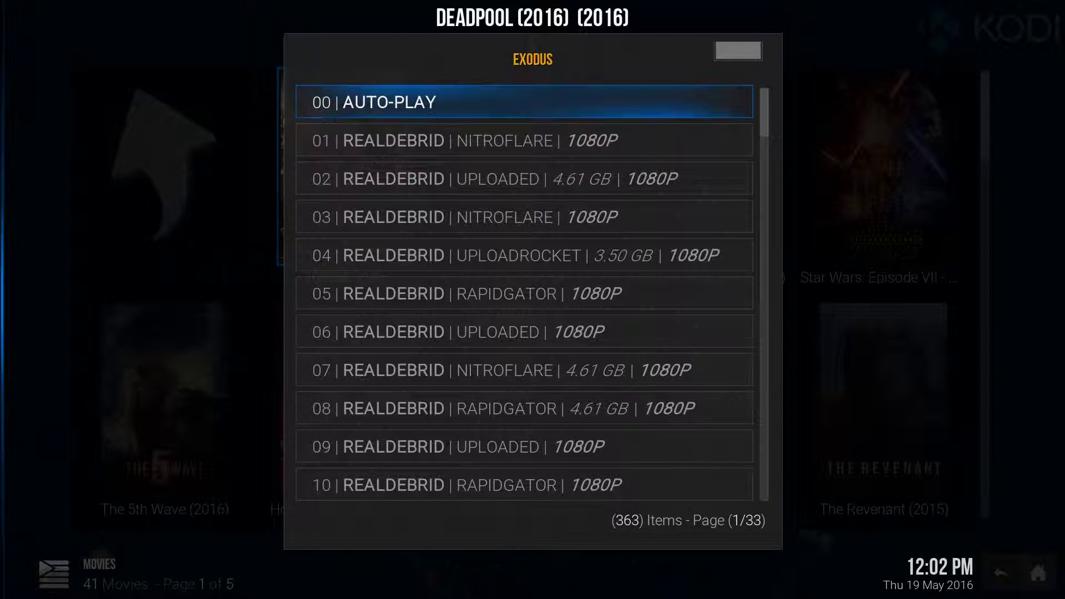
Step: Examine the 1080p Real-Debrid sources offered for Deadpool (2016)
key("Down")
key("Down")
key("Down")
key("Down")
key("Down")
key("Down")
key("Down")
key("Down")
key("Down")
key("Down")
key("Down")
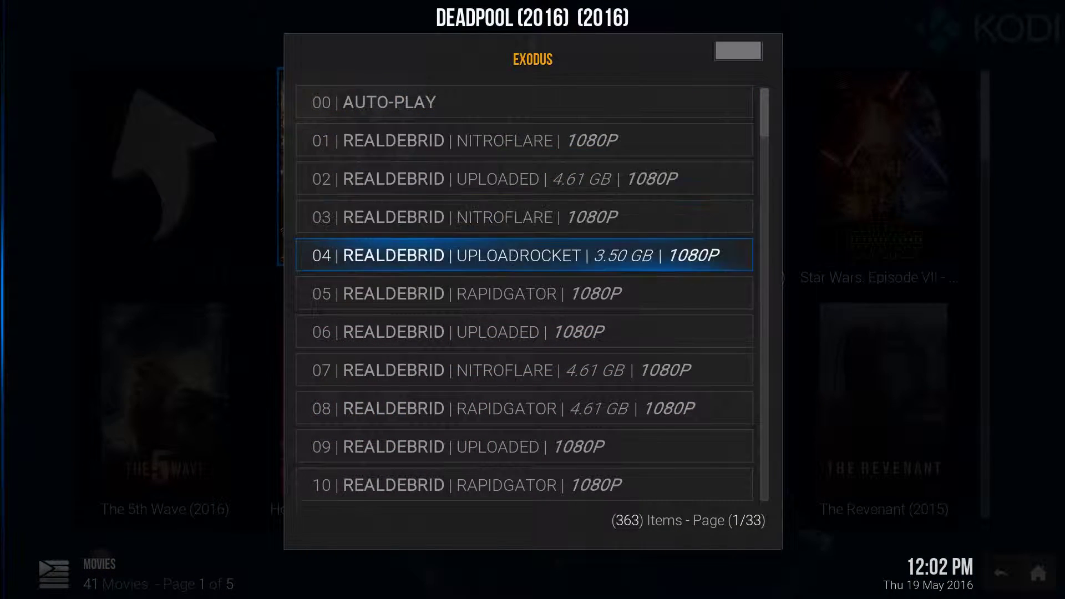
key("Down")
key("Down")
key("Down")
key("Down")
key("Down")
key("Down")
key("Down")
key("Down")
key("Down")
key("Down")
key("Down")
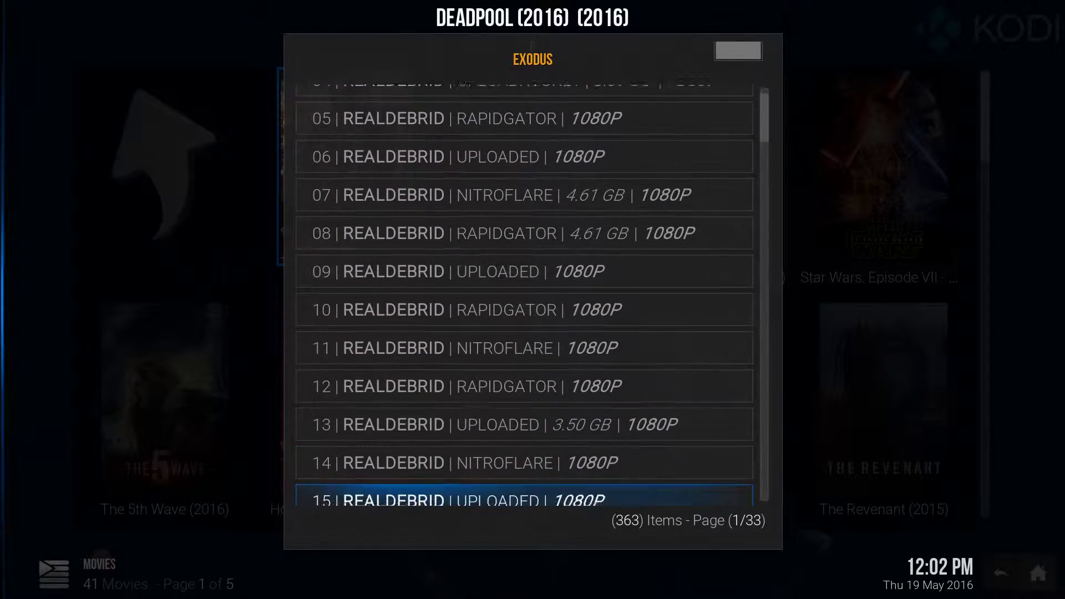
Step: Look at the first HD Real-Debrid sources for Deadpool (2016) and close the source list
key("Down")
key("Down")
key("Down")
key("Down")
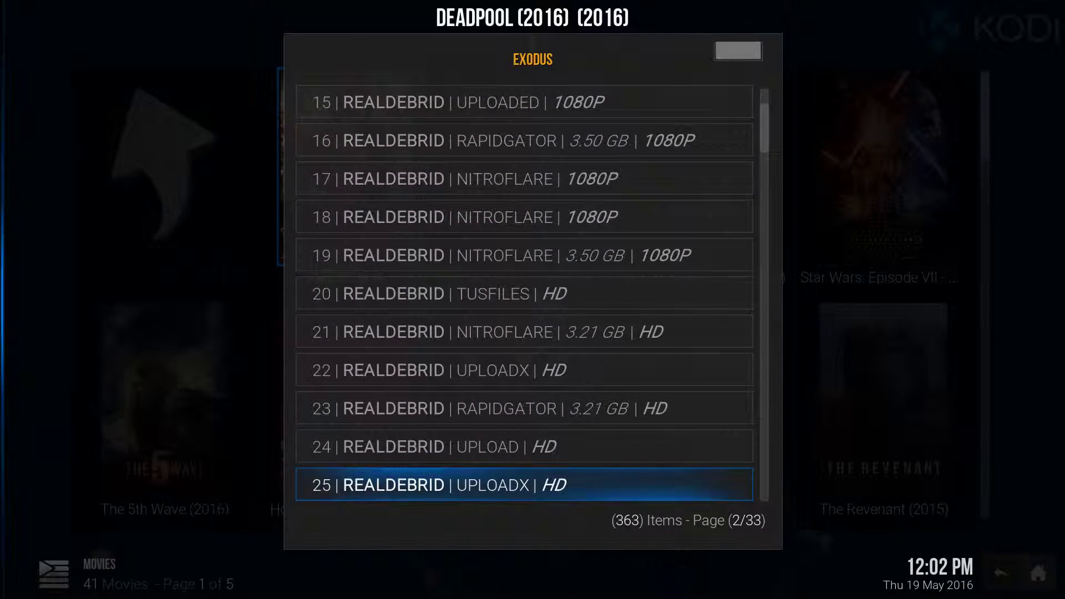
key("Escape")
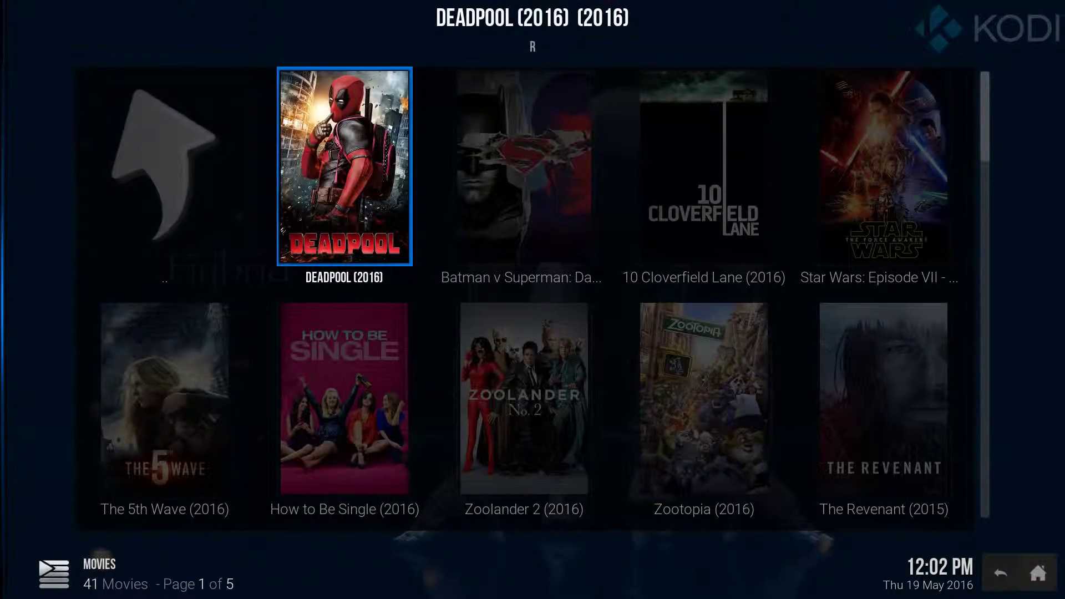
Step: Return to the home screen and open the Exodus TV section
key("Escape")
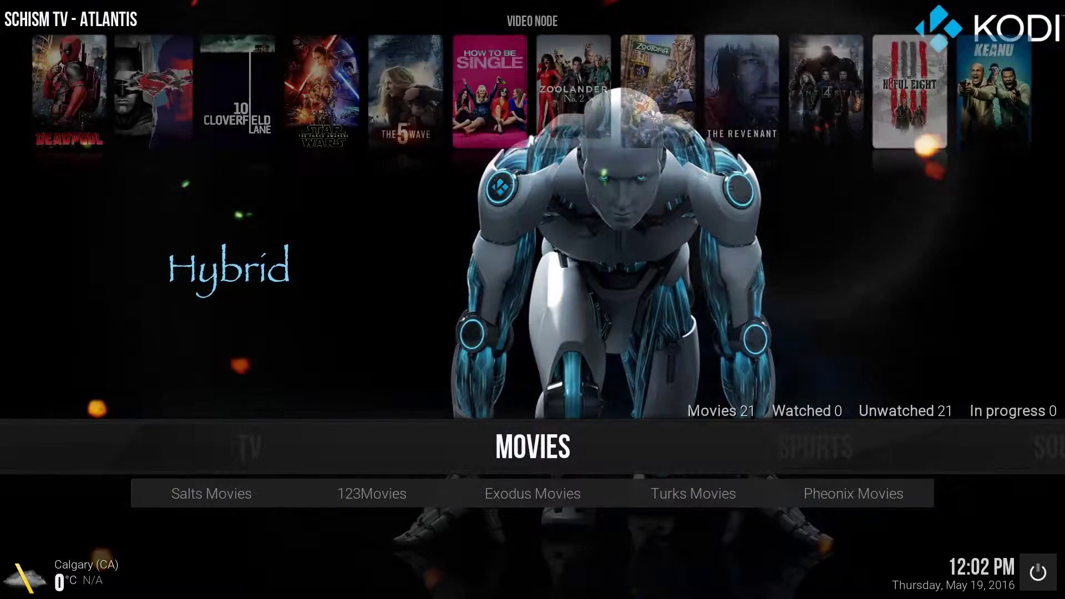
key("Left")
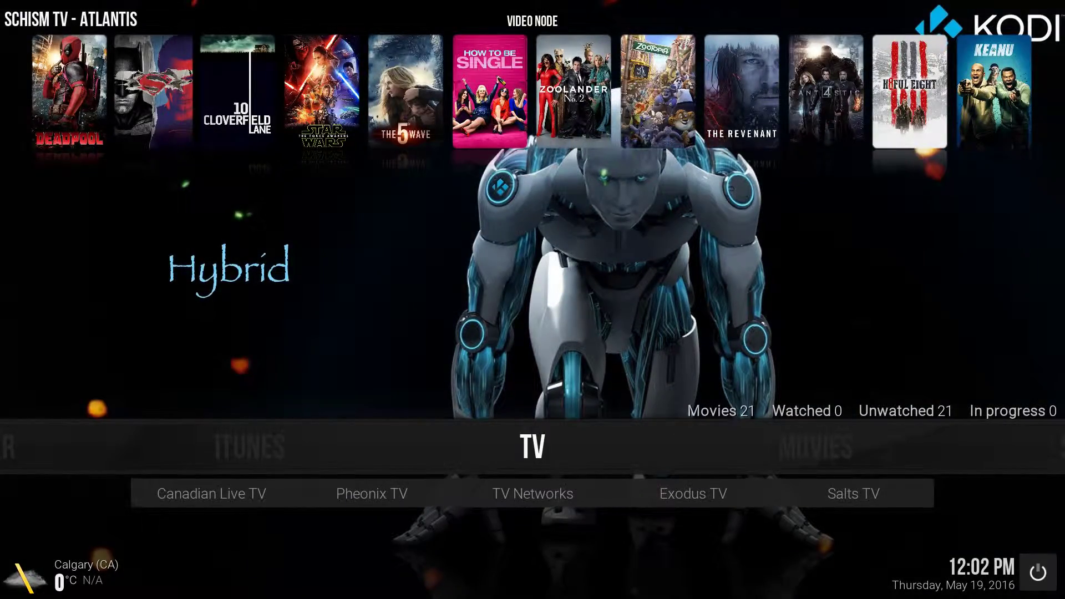
key("Down")
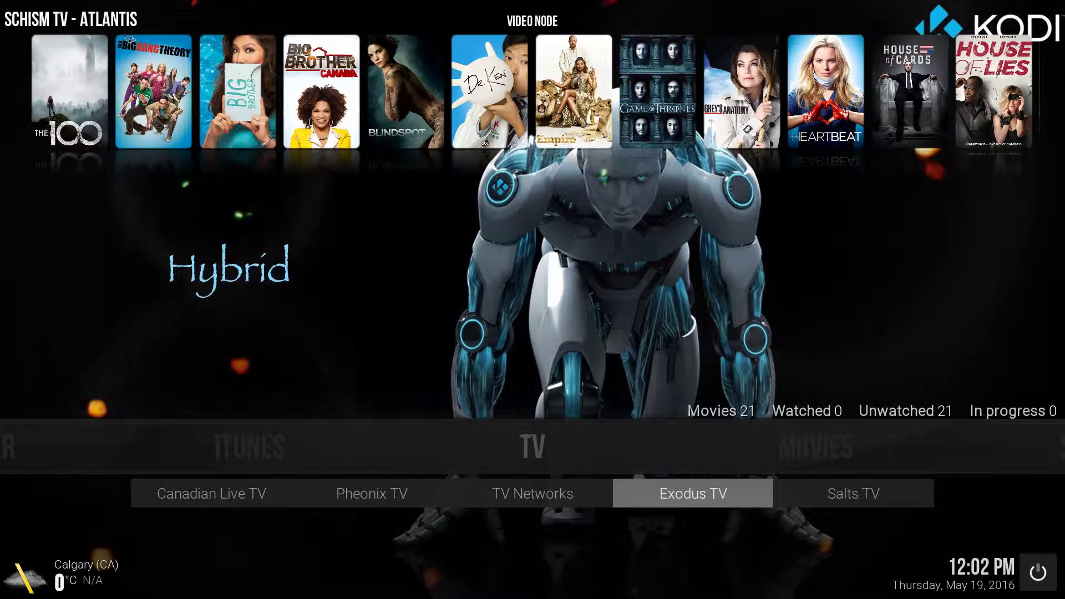
key("Return")
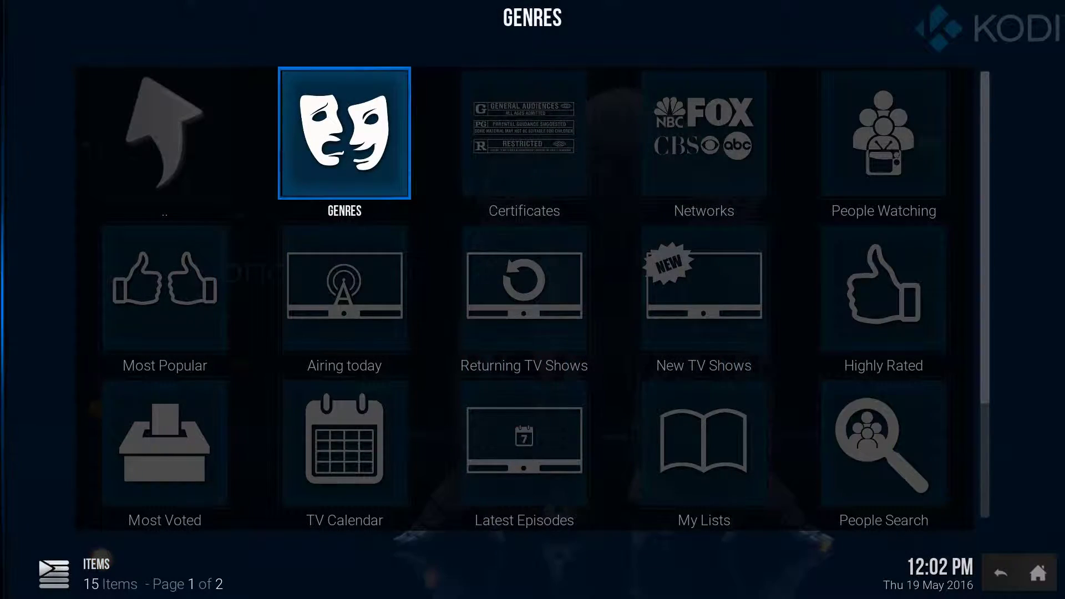
Step: Look through the Exodus TV show categories such as Networks and Airing Today, and go back to the home screen
key("Right")
key("Right")
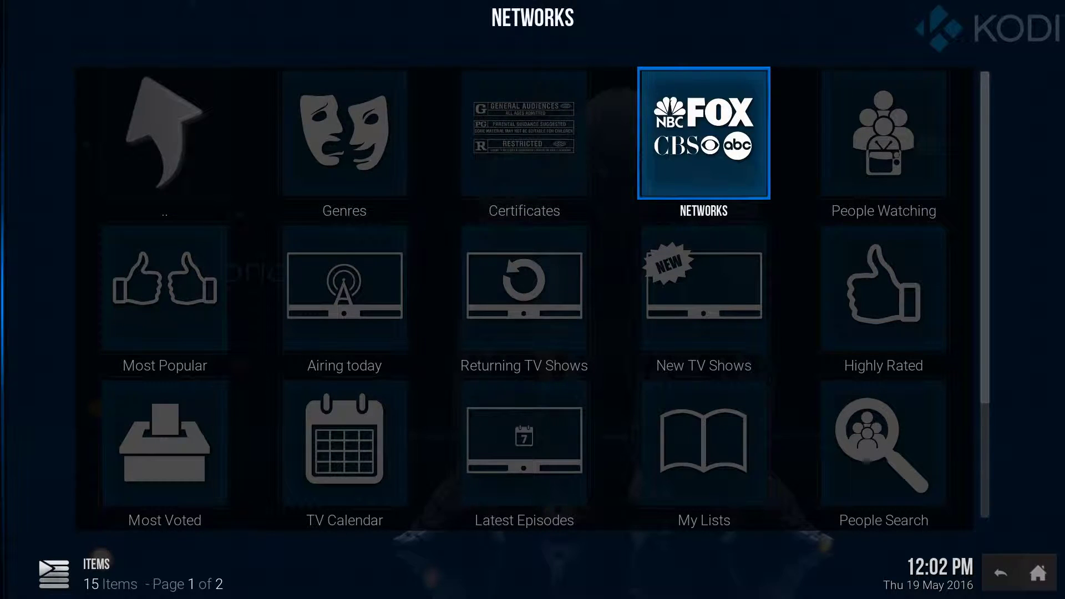
key("Left")
key("Left")
key("Down")
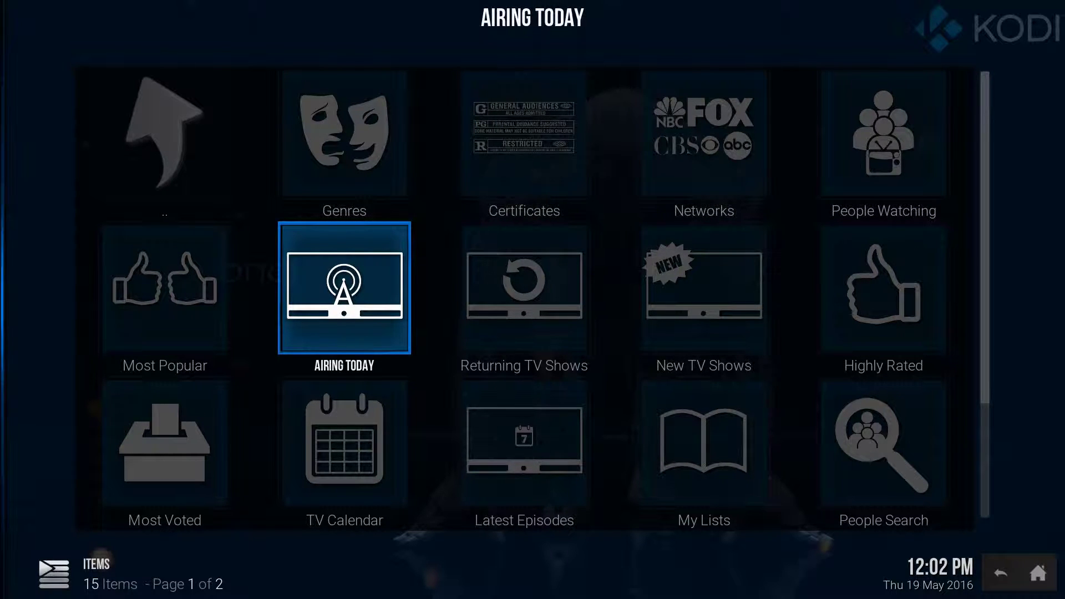
key("Up")
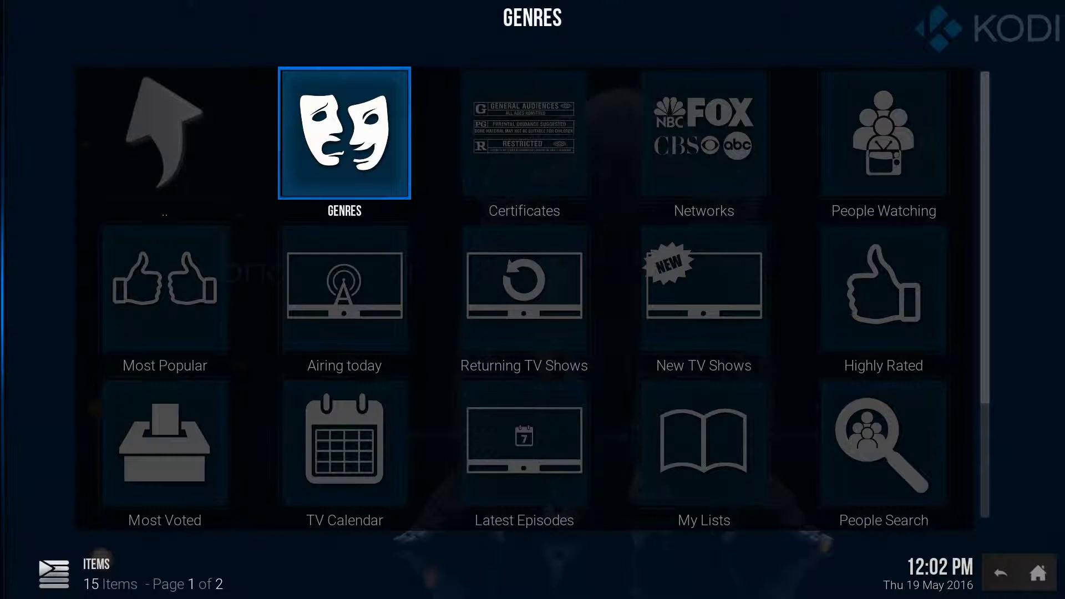
key("Right")
key("Right")
key("Left")
key("Left")
key("Down")
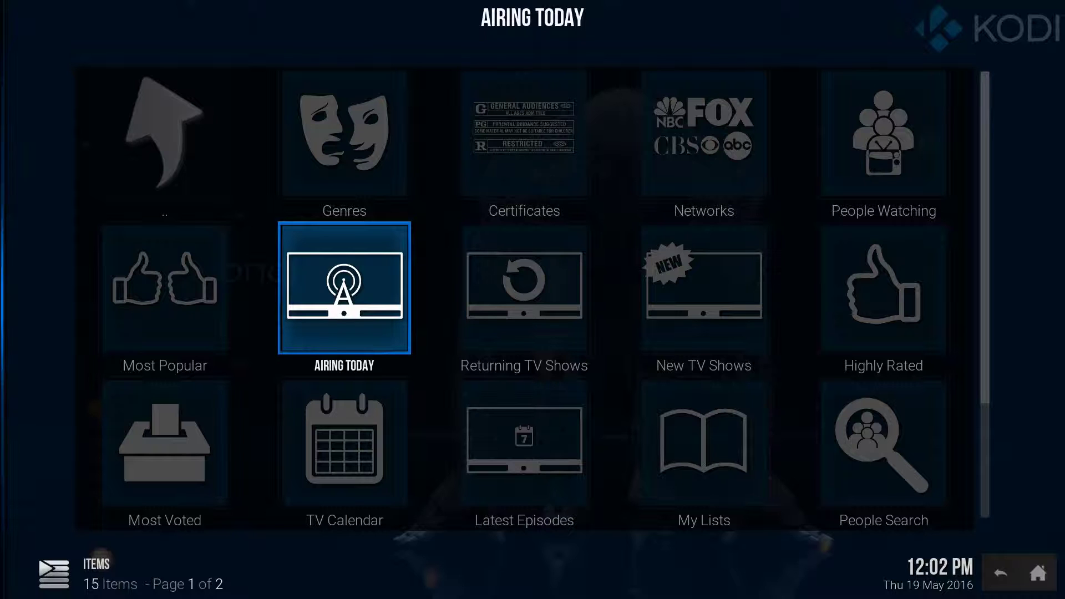
key("Up")
key("Left")
key("Return")
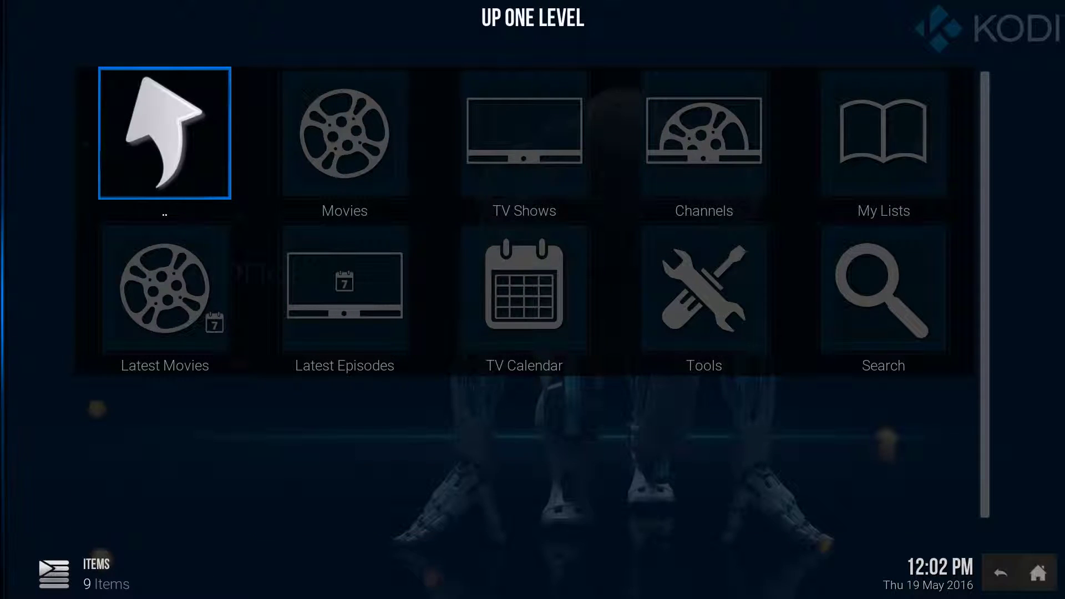
key("Return")
key("Escape")
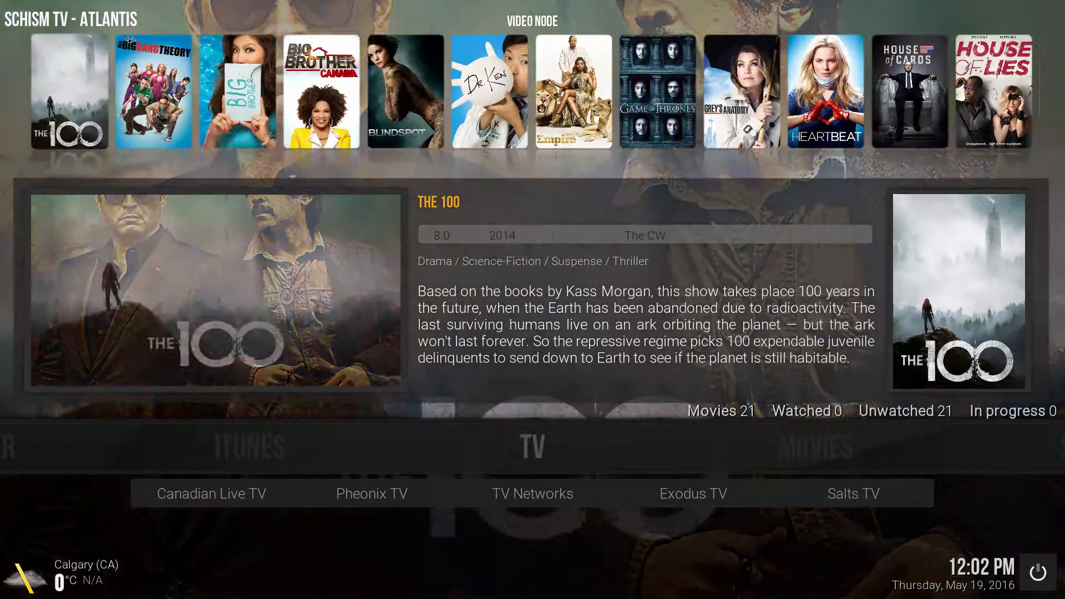
Step: Open Season 2 of Empire (2015) from the TV shows on the home screen
key("Left")
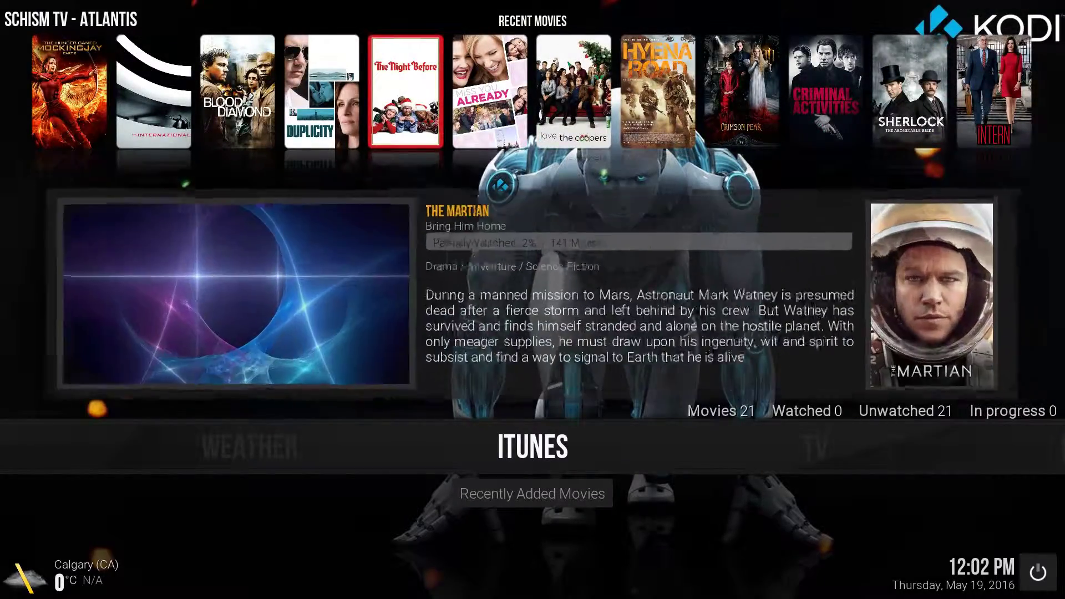
key("Right")
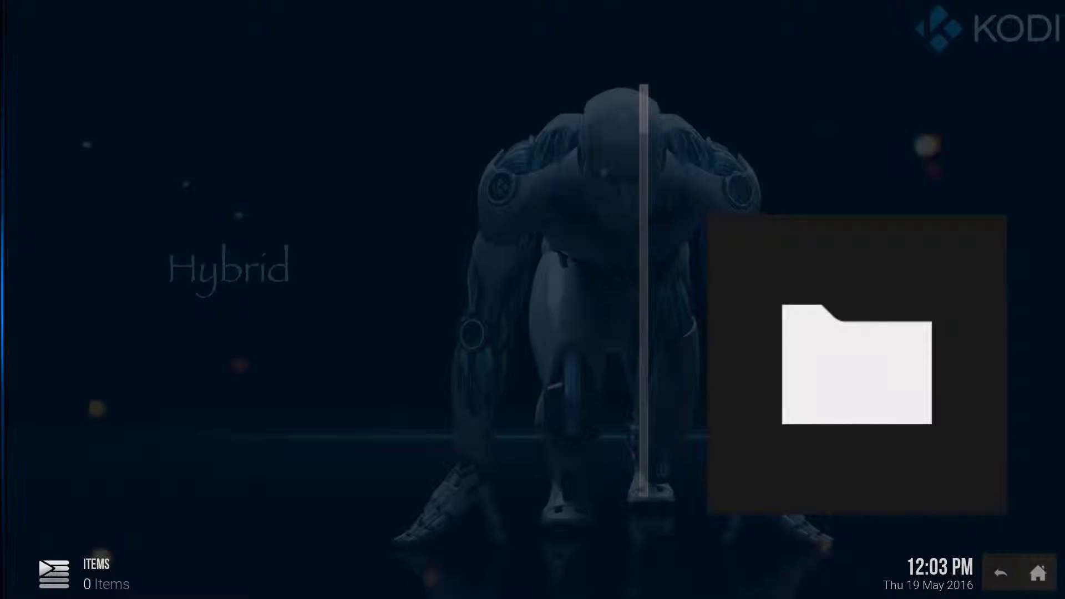
key("Down")
key("Down")
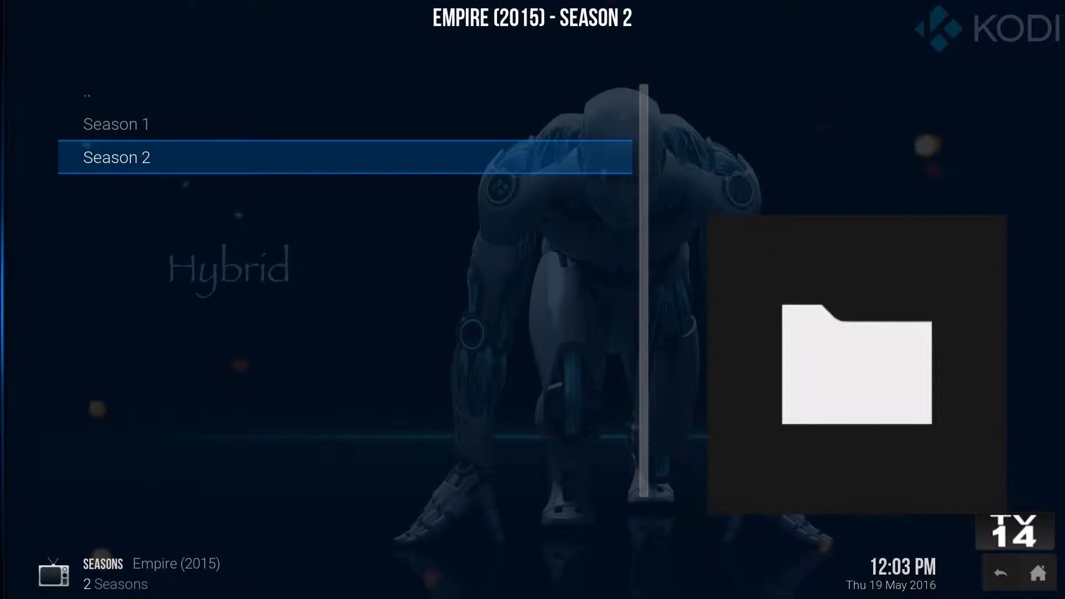
key("Return")
Step: List the stream sources for Empire episode 2x17, Rise by Sin
key("Up")
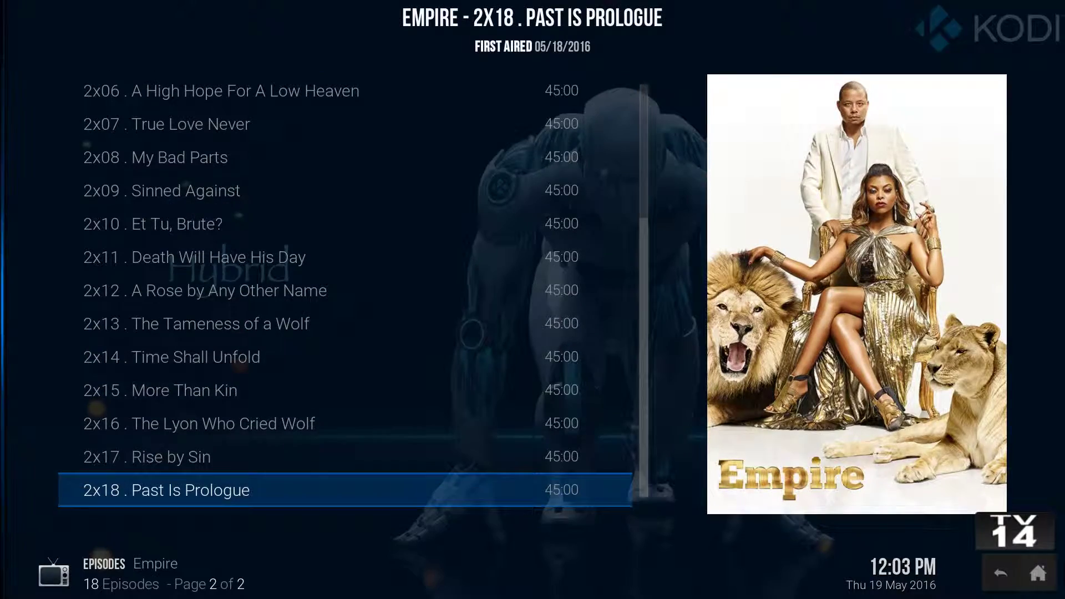
key("Up")
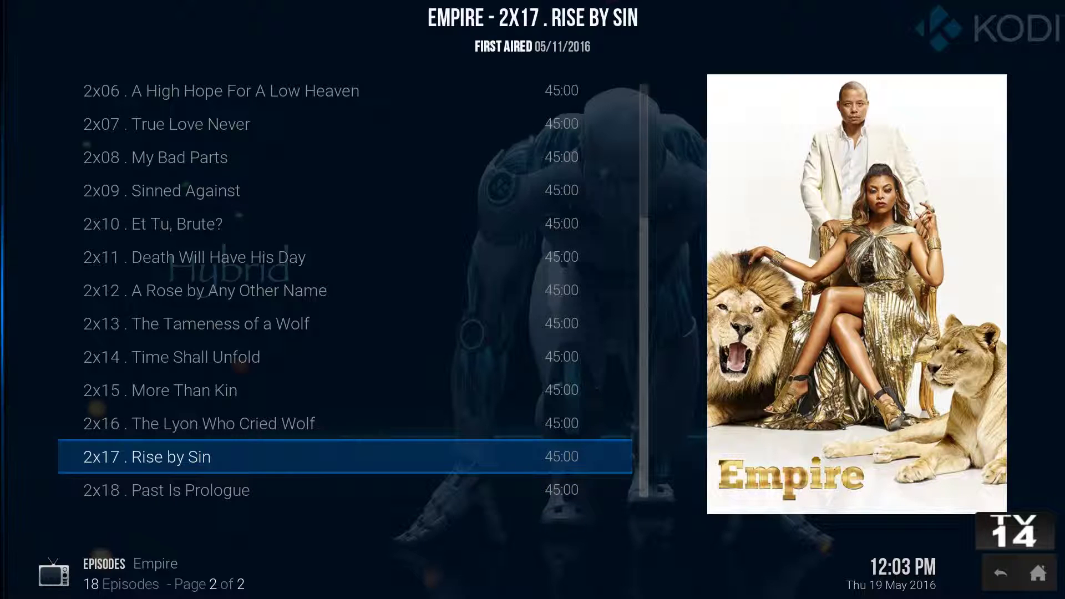
key("c")
key("Escape")
key("Return")
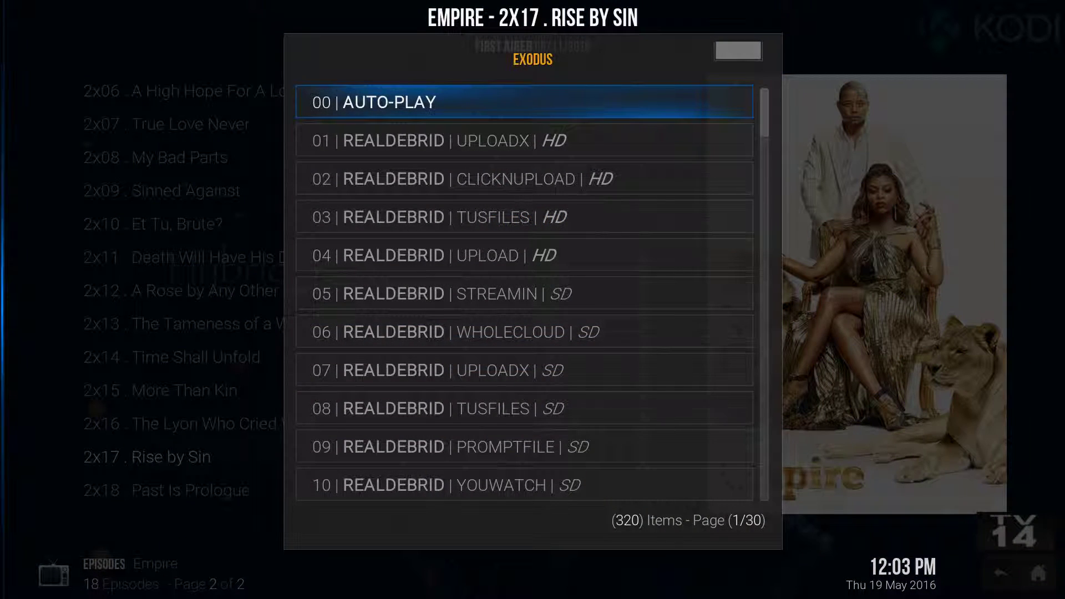
Step: Examine the HD Real-Debrid sources for Empire 2x17, Rise by Sin, close the list and return to the home screen
key("Down")
key("Down")
key("Down")
key("Down")
key("Up")
key("Up")
key("Up")
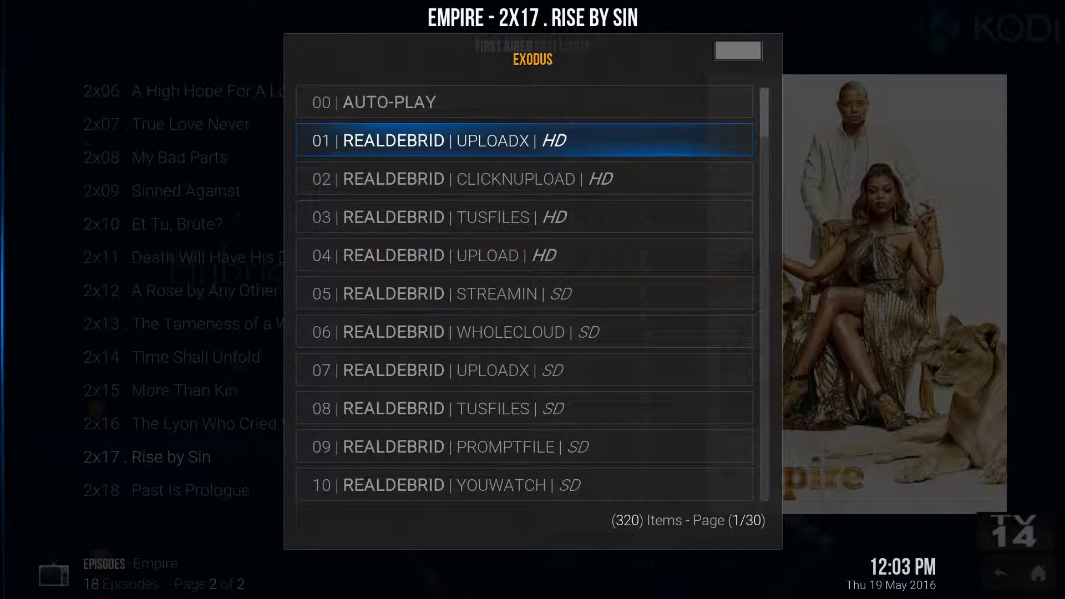
key("Down")
key("Down")
key("Down")
key("Down")
key("Up")
key("Up")
key("Up")
key("Up")
key("Escape")
key("Escape")
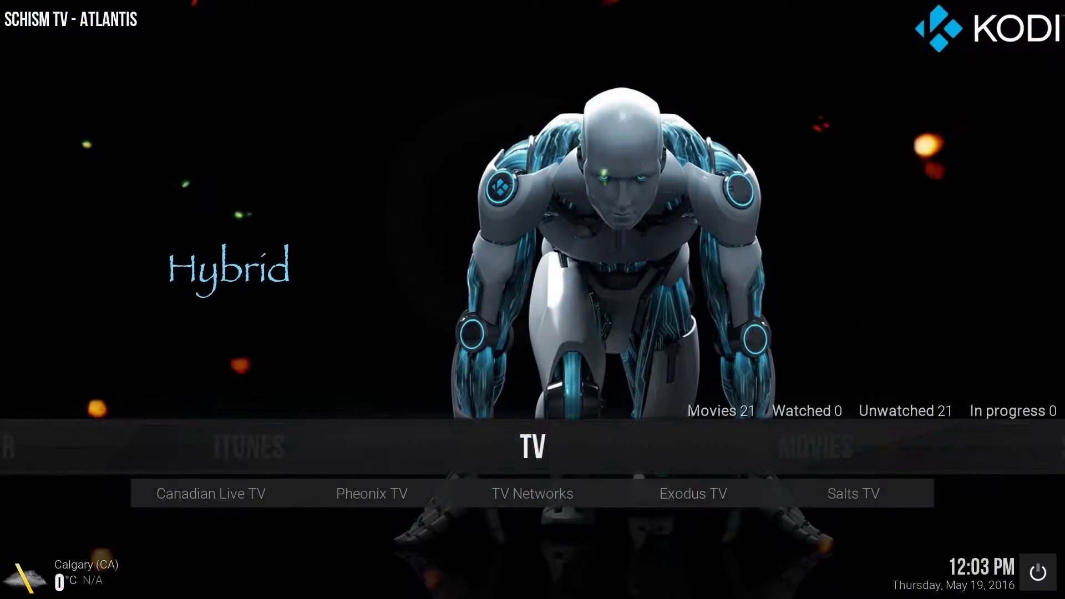
Step: Open Season 1 of Narcos from the TV shows on the home screen
key("Down")
key("Up")
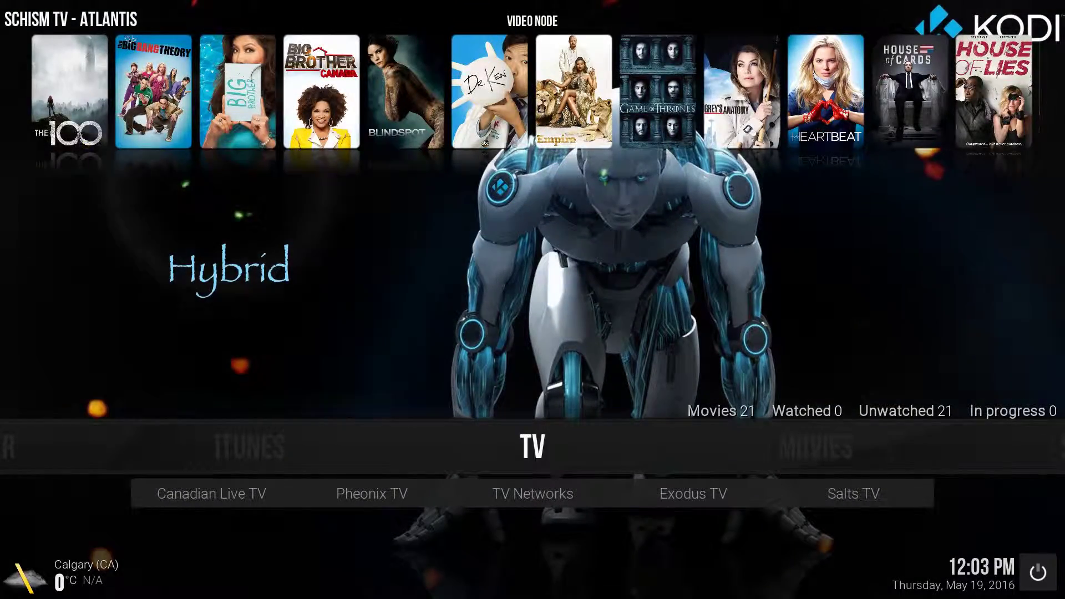
key("Up")
key("Right")
key("Right")
key("Right")
key("Right")
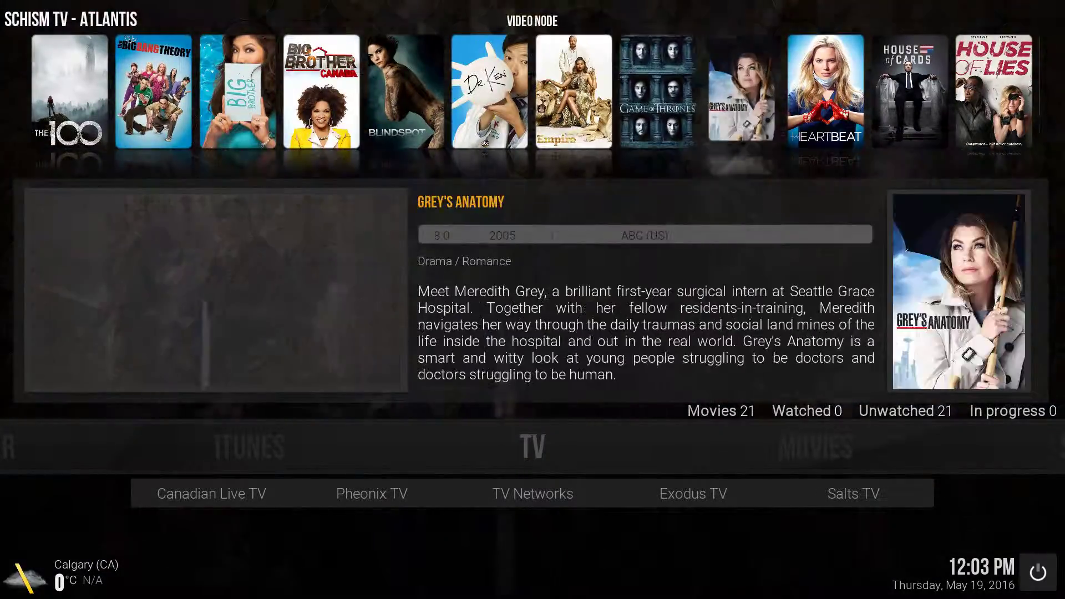
key("Right")
key("Right")
key("Right")
key("Right")
key("Right")
key("Right")
key("Right")
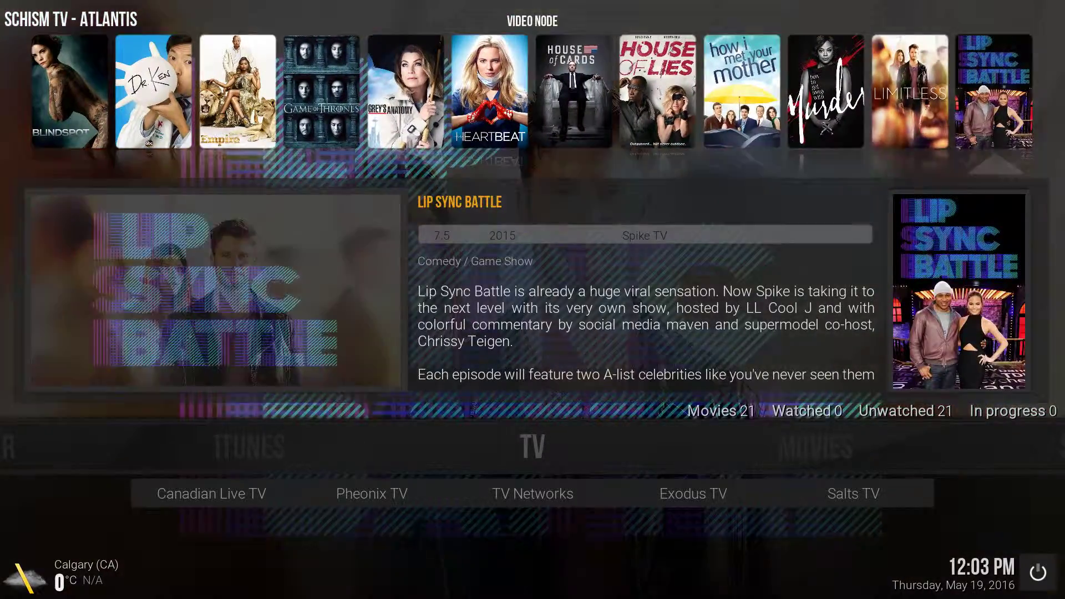
key("Right")
key("Right")
key("Right")
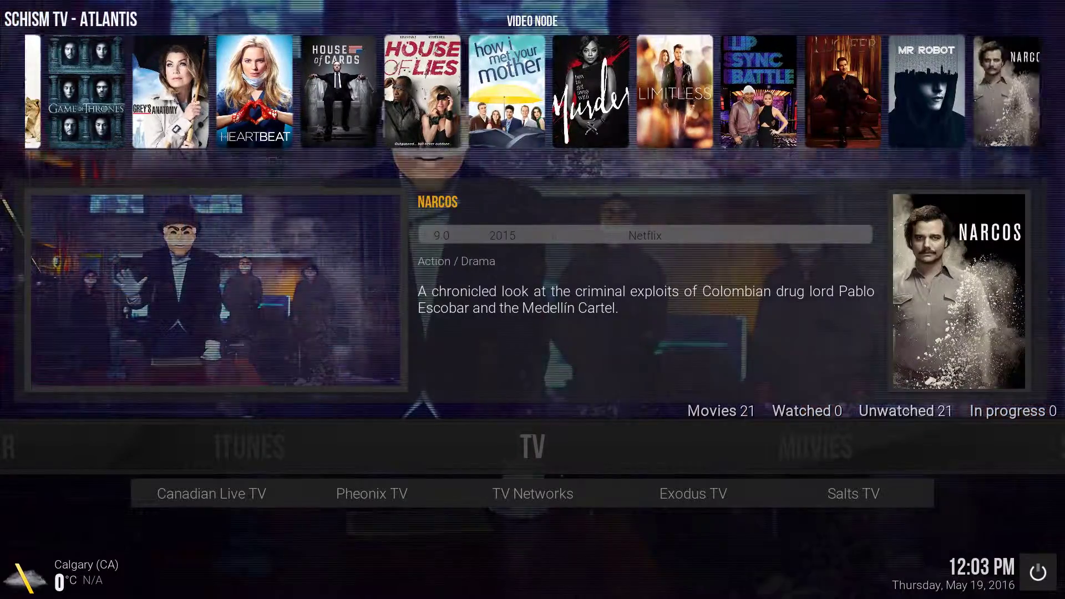
key("Right")
key("Left")
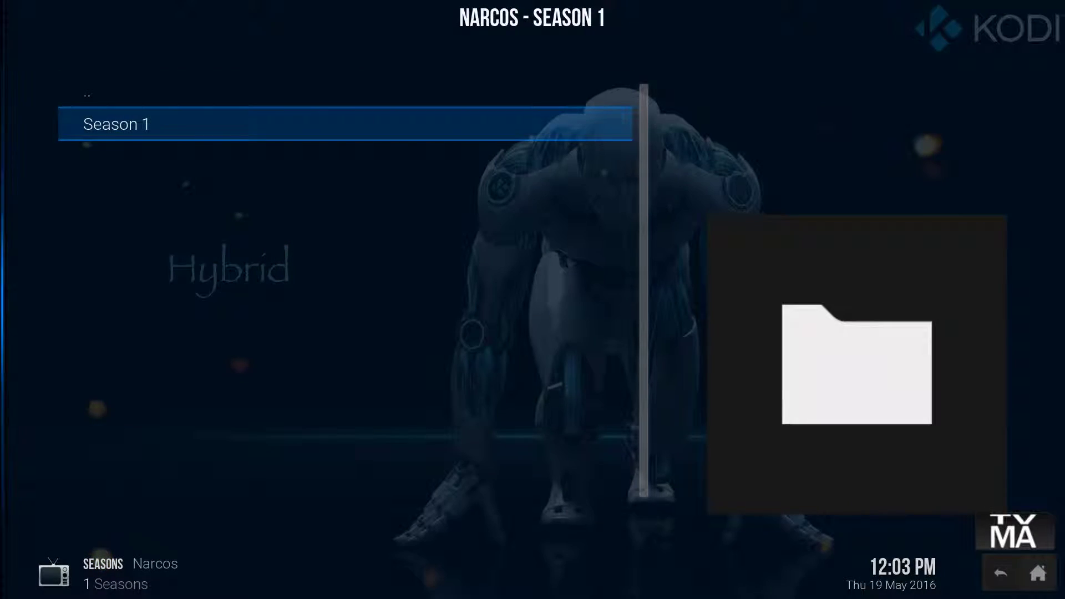
key("Return")
Step: List the stream sources for Narcos episode 1x09, La Catedral
key("Up")
key("Up")
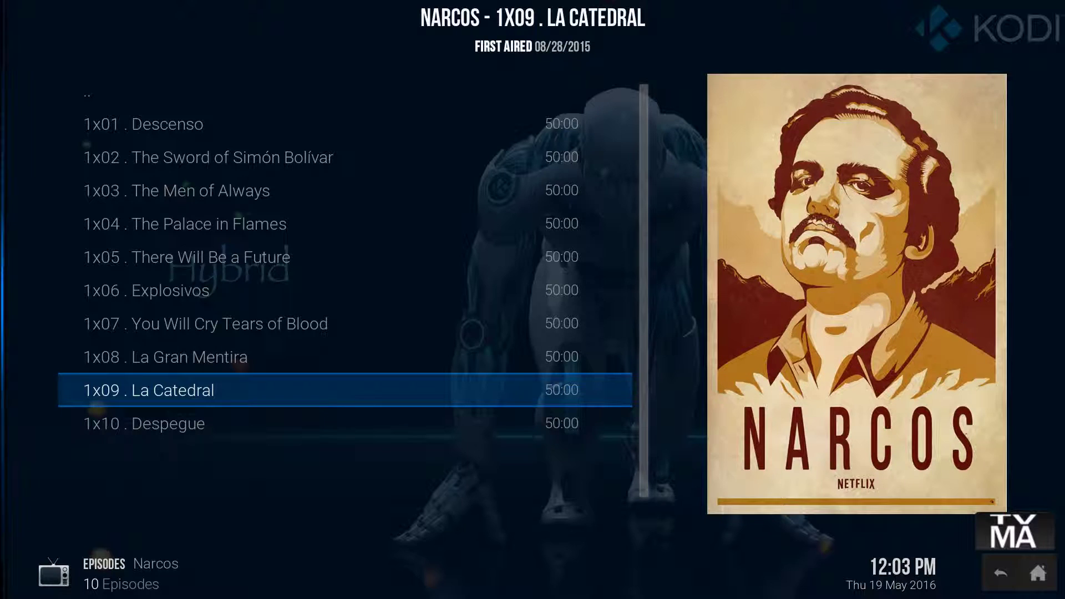
key("c")
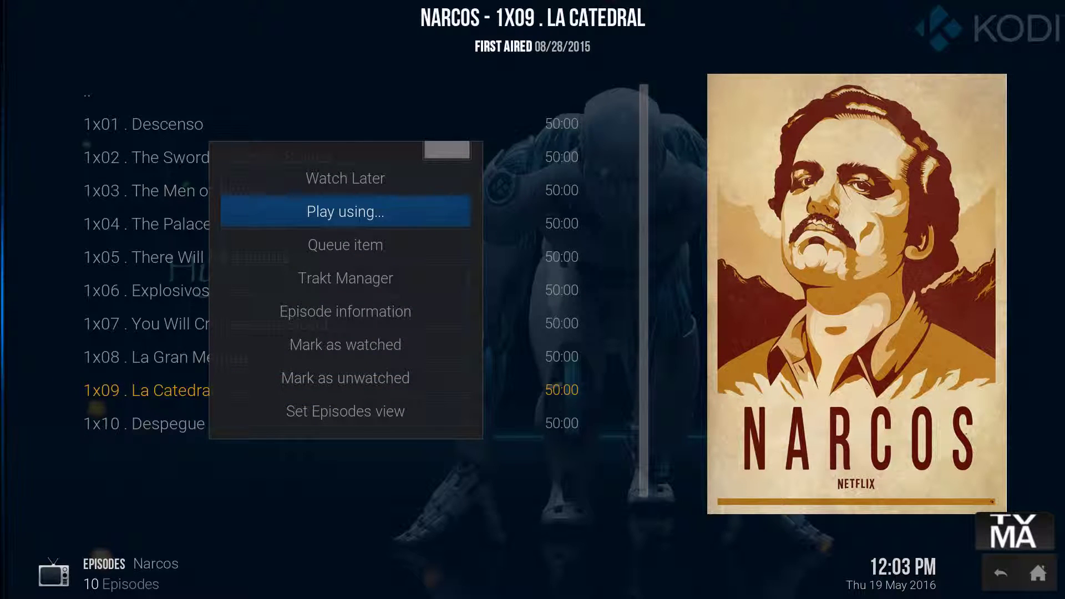
key("Escape")
key("Return")
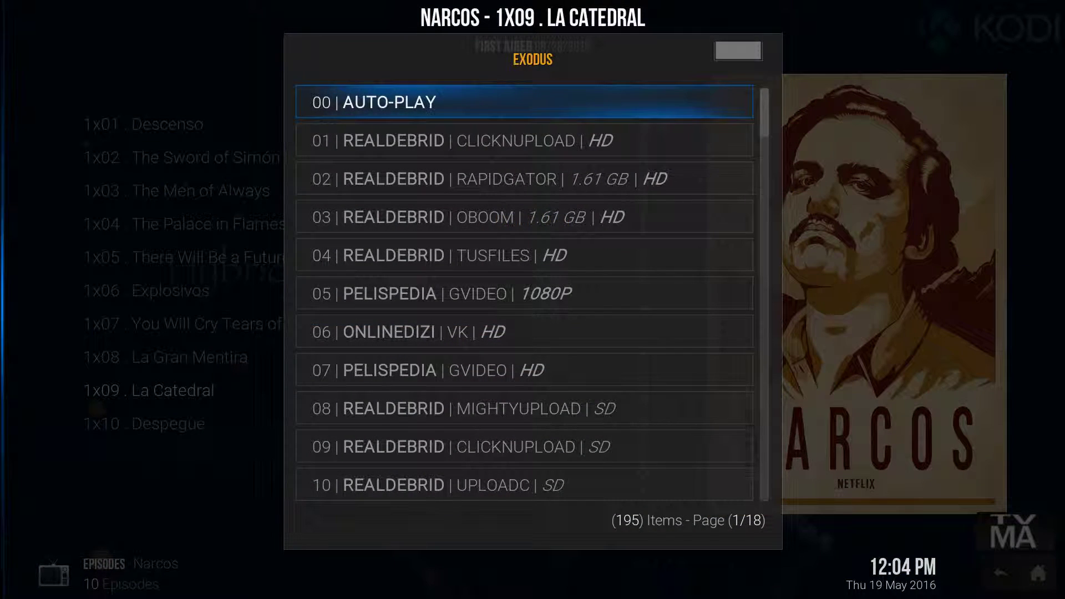
Step: Play the 1.61 GB HD Real-Debrid source from Rapidgator for La Catedral
key("Down")
key("Down")
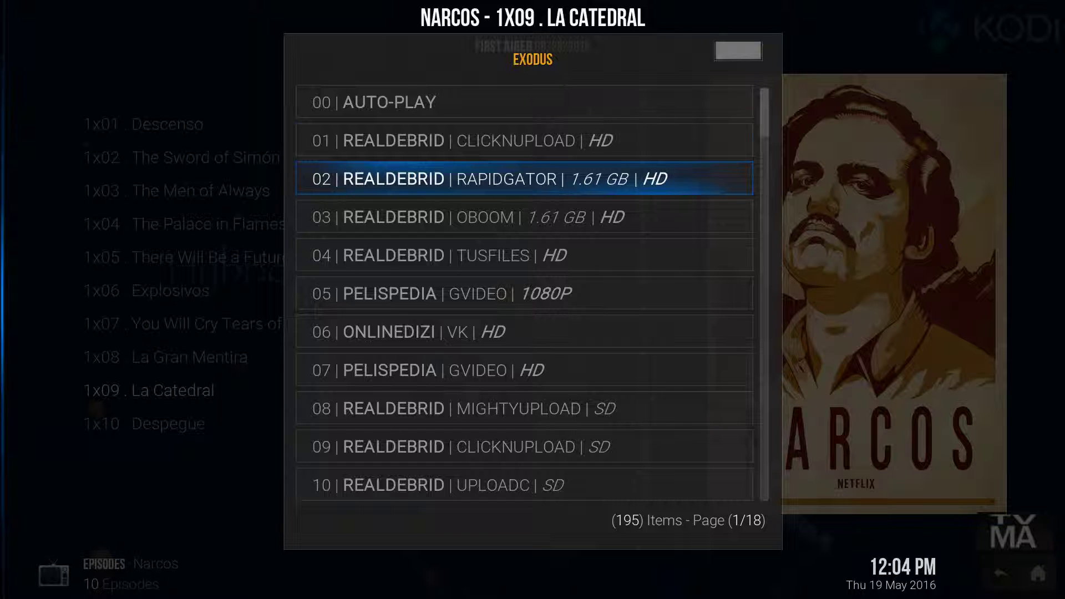
key("Up")
key("Down")
key("Return")
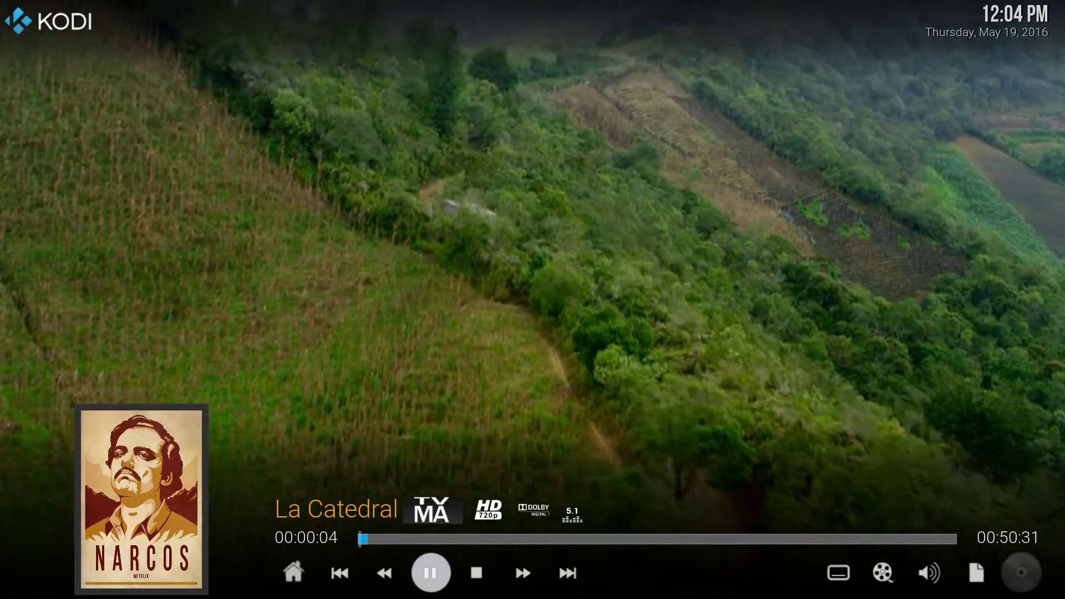
Step: Pause the La Catedral playback and return to the home screen
key("space")
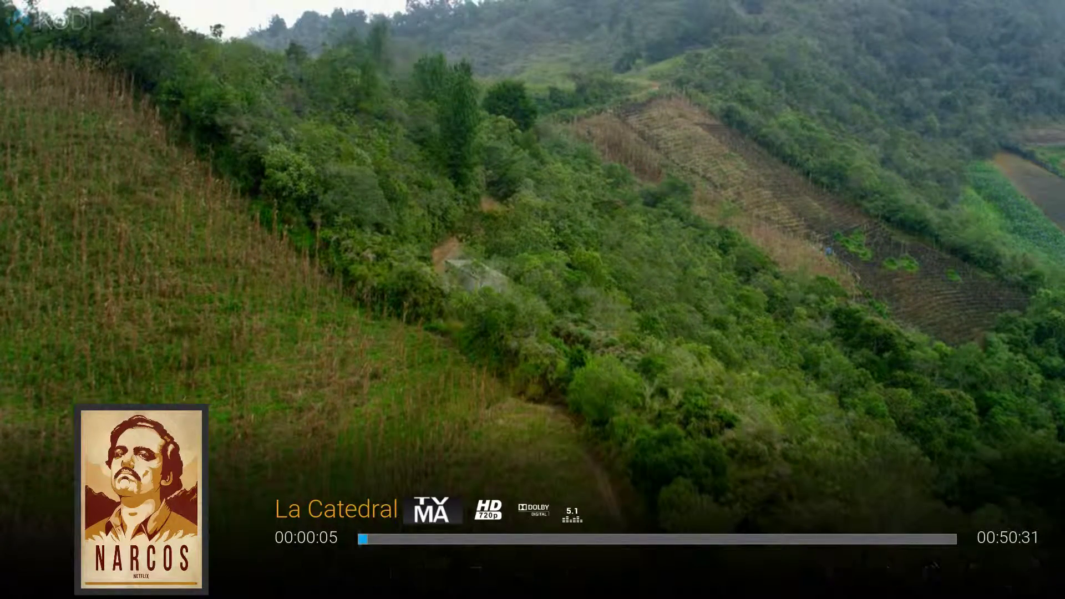
key("Escape")
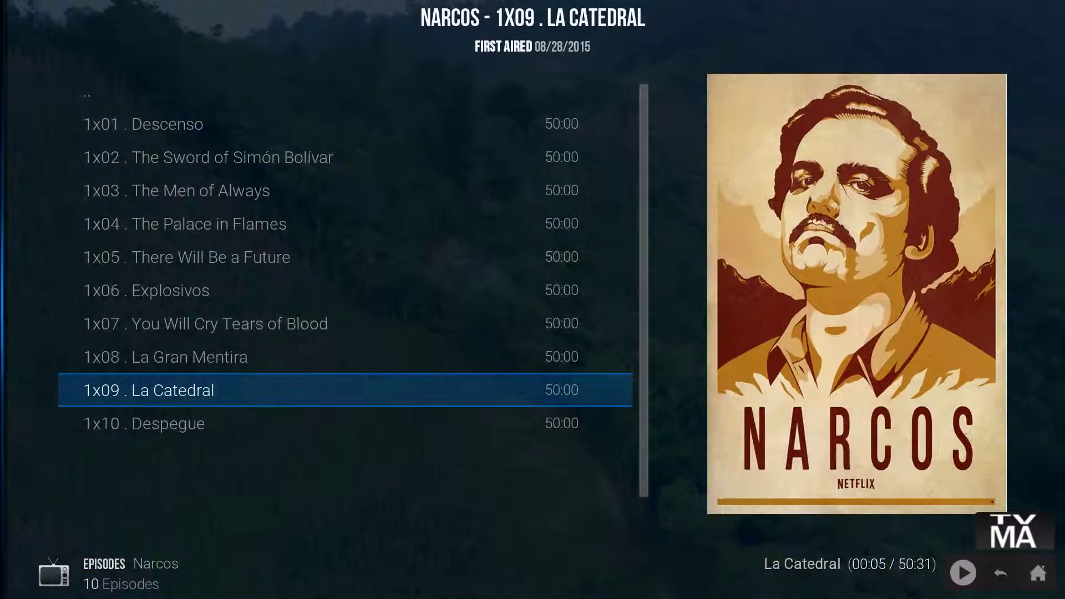
key("Escape")
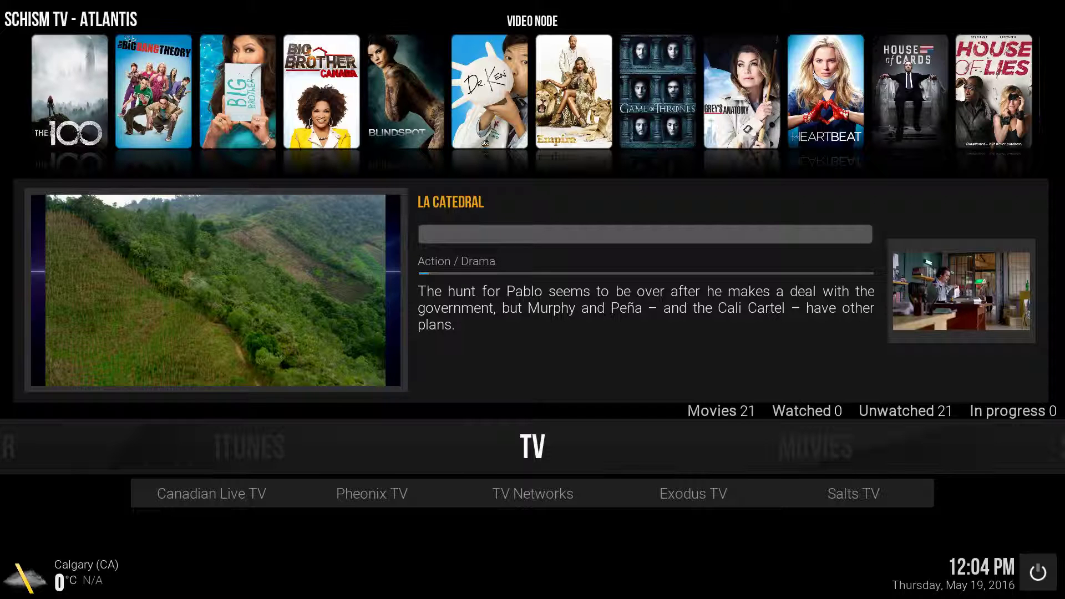
Step: Show the overview of all macOS desktops and switch to Desktop 2
key("ctrl+Up")
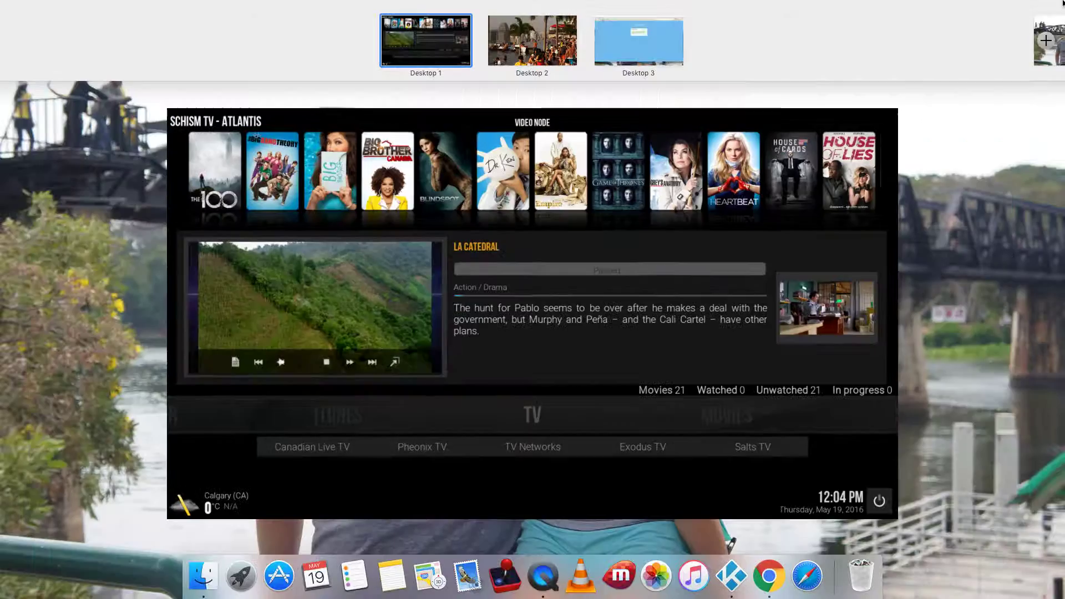
key("ctrl+Up")
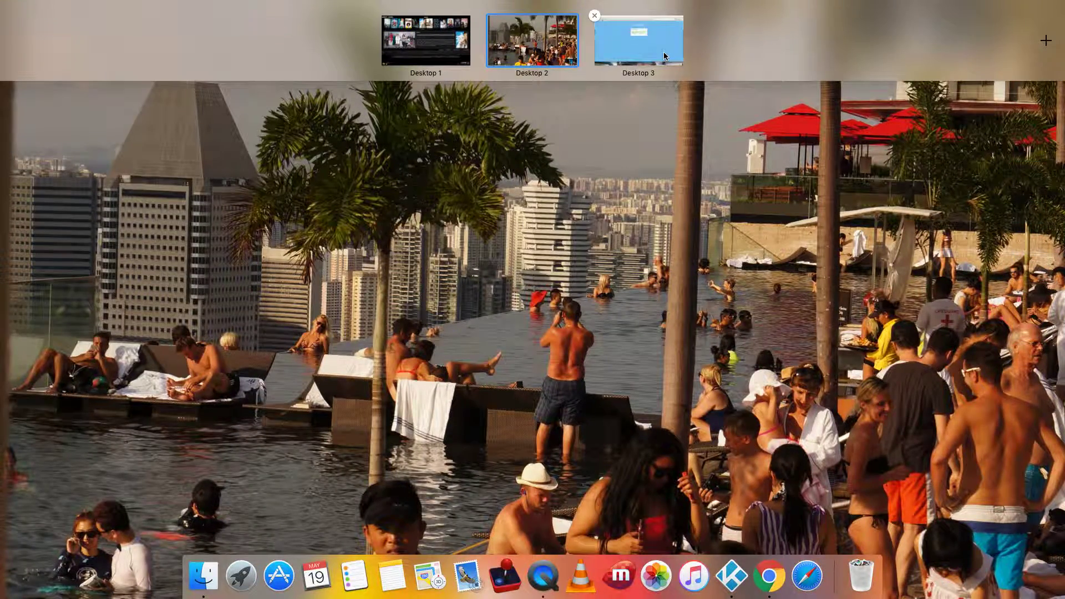
left_click(502, 53)
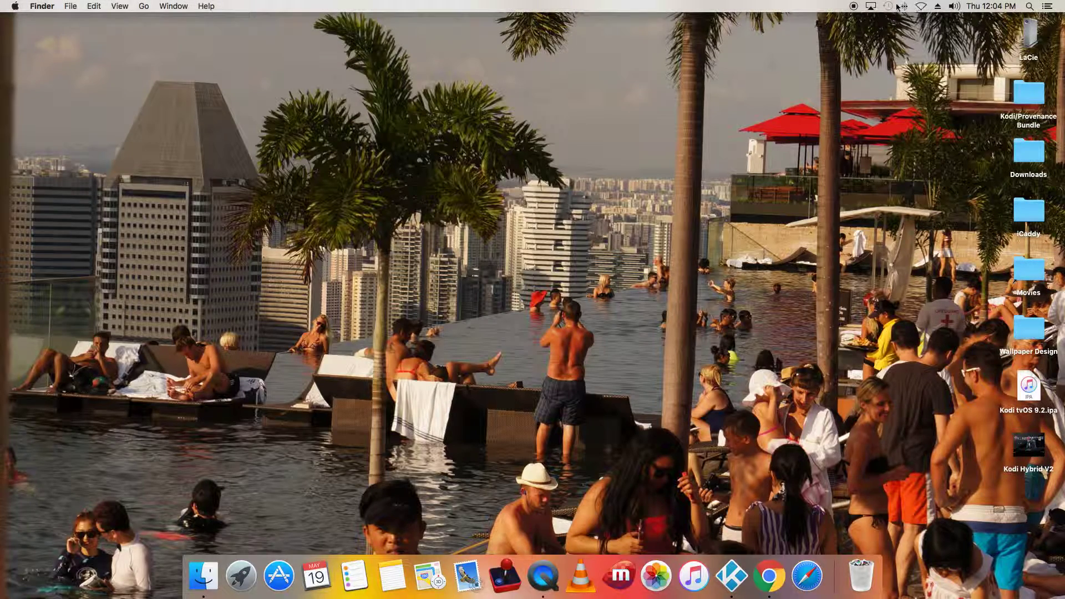